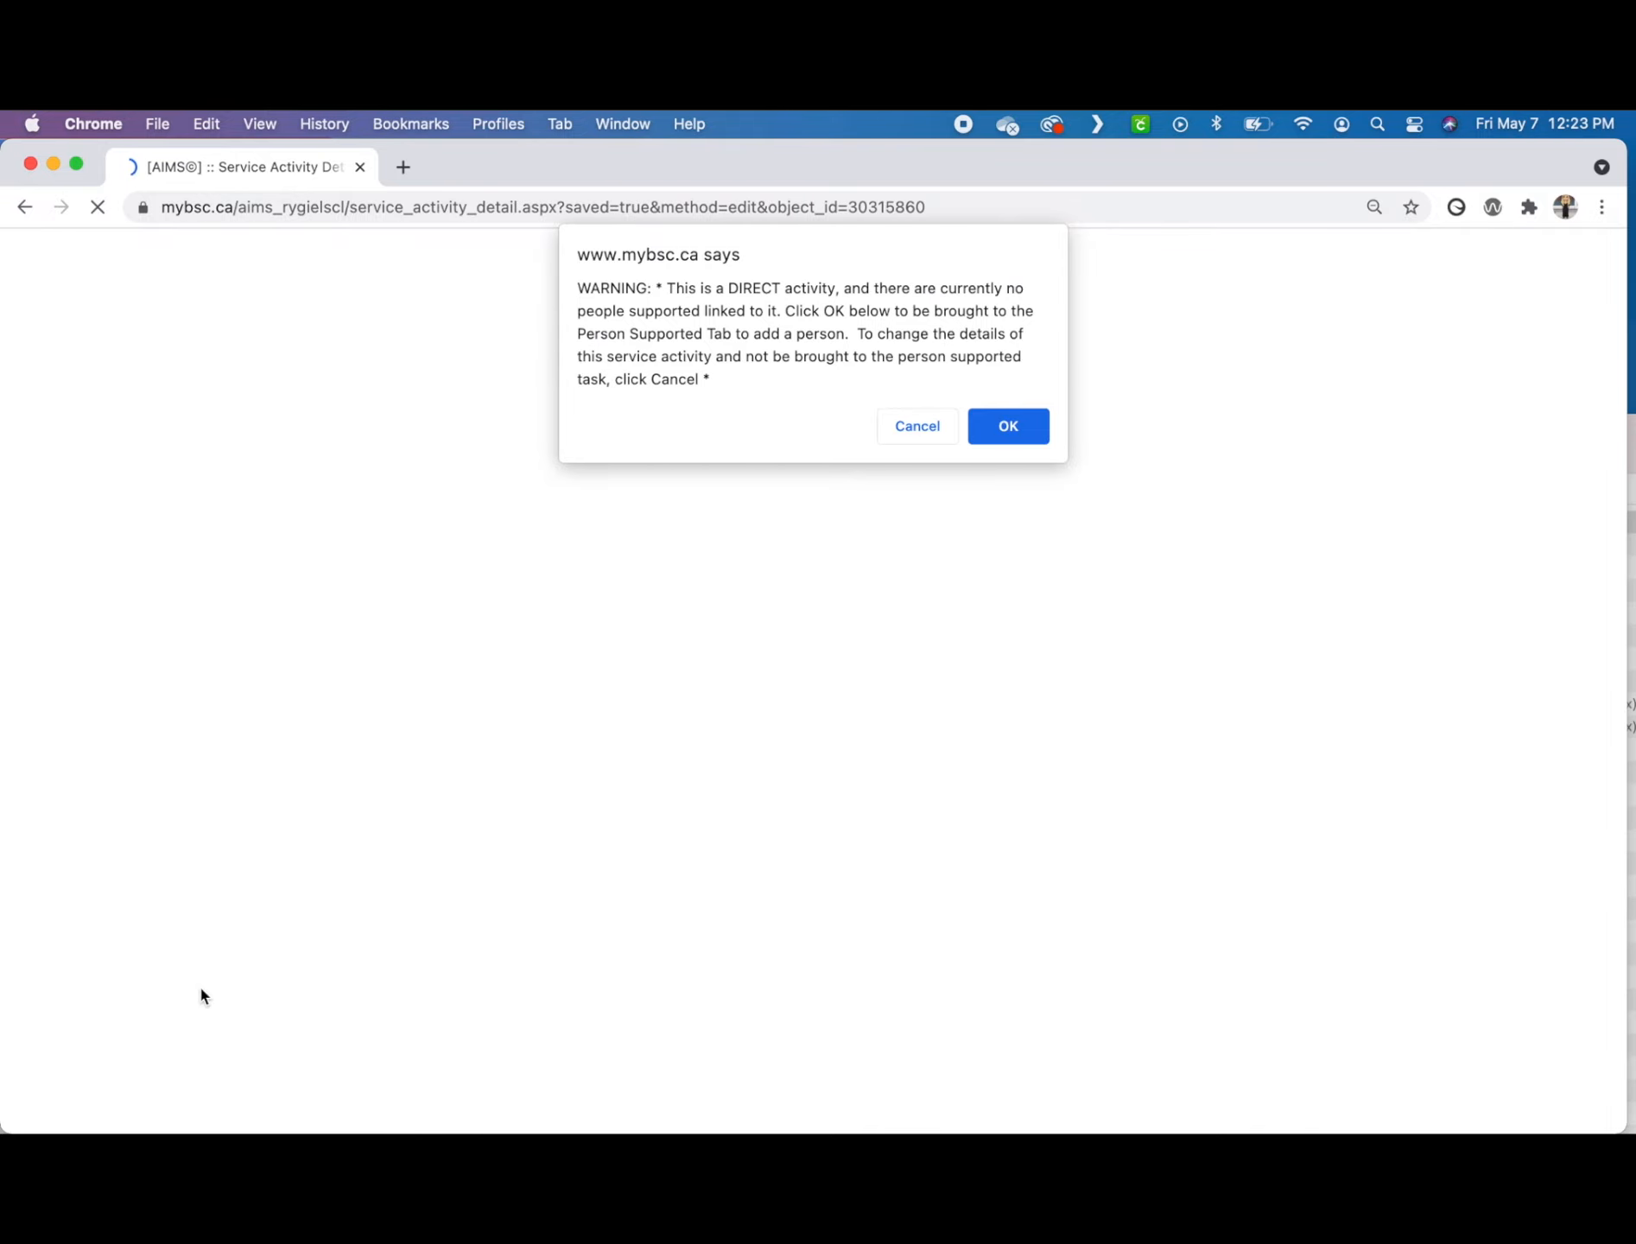
Step: Continue to the people supported list and link the first available person to the PASSPORT activity
{"action": "left_click", "coordinate": [1009, 426]}
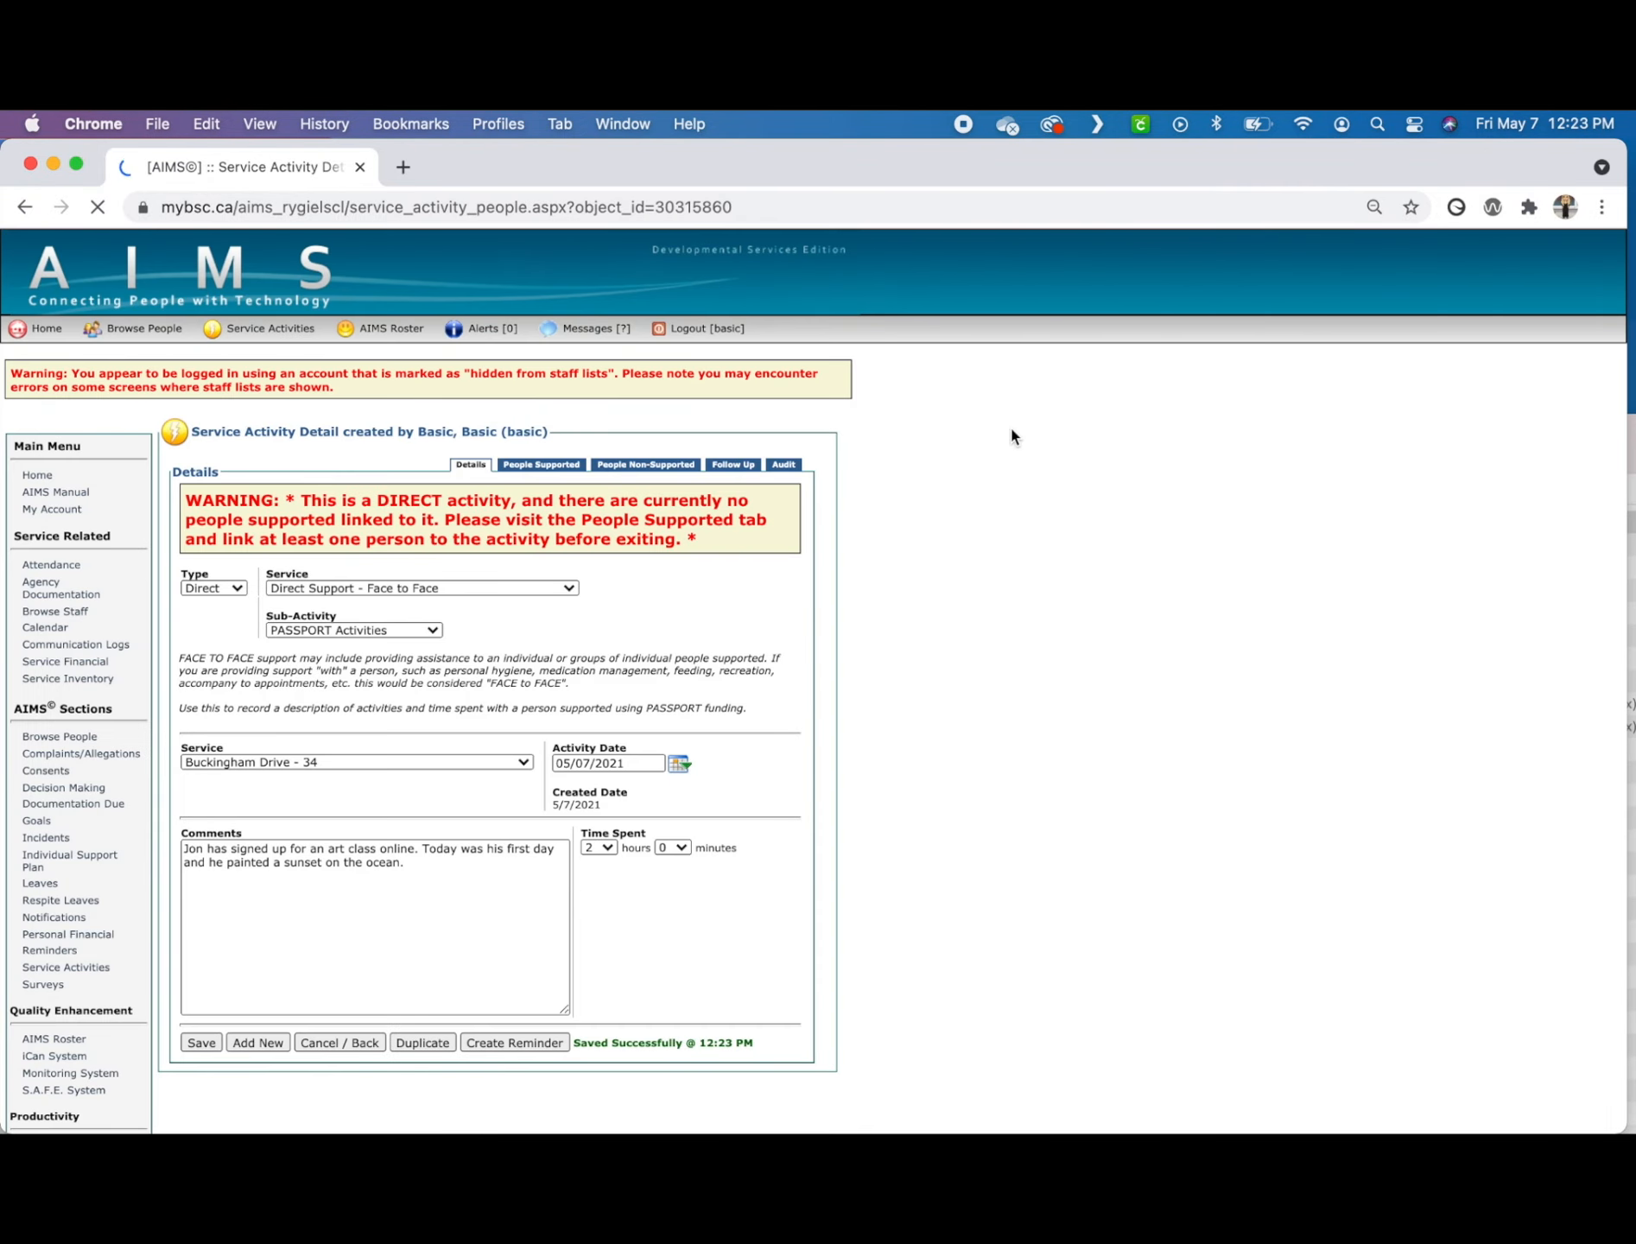
{"action": "left_click", "coordinate": [191, 703]}
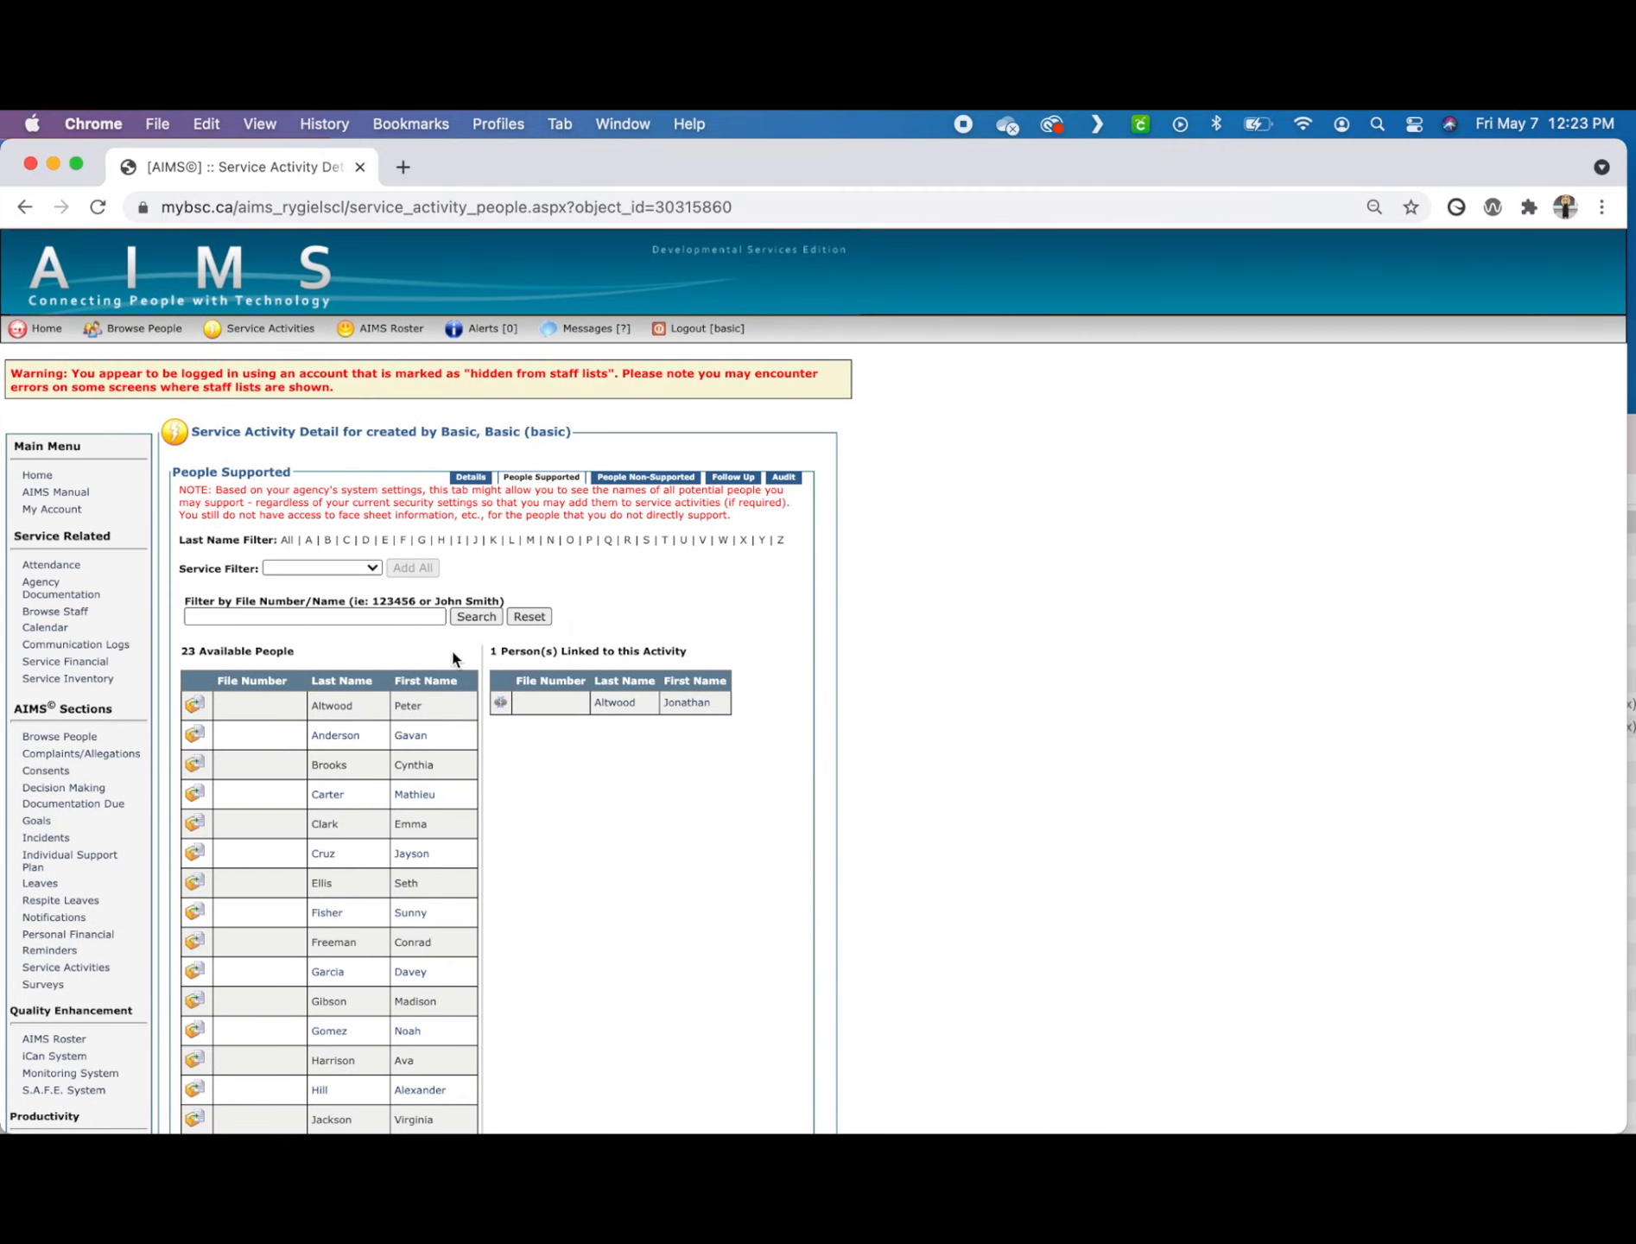
Step: Start a new Direct service activity for Direct Support - Face to Face with the Person Directed Planning sub-activity
{"action": "scroll", "coordinate": [689, 658], "scroll_direction": "down", "scroll_amount": 5}
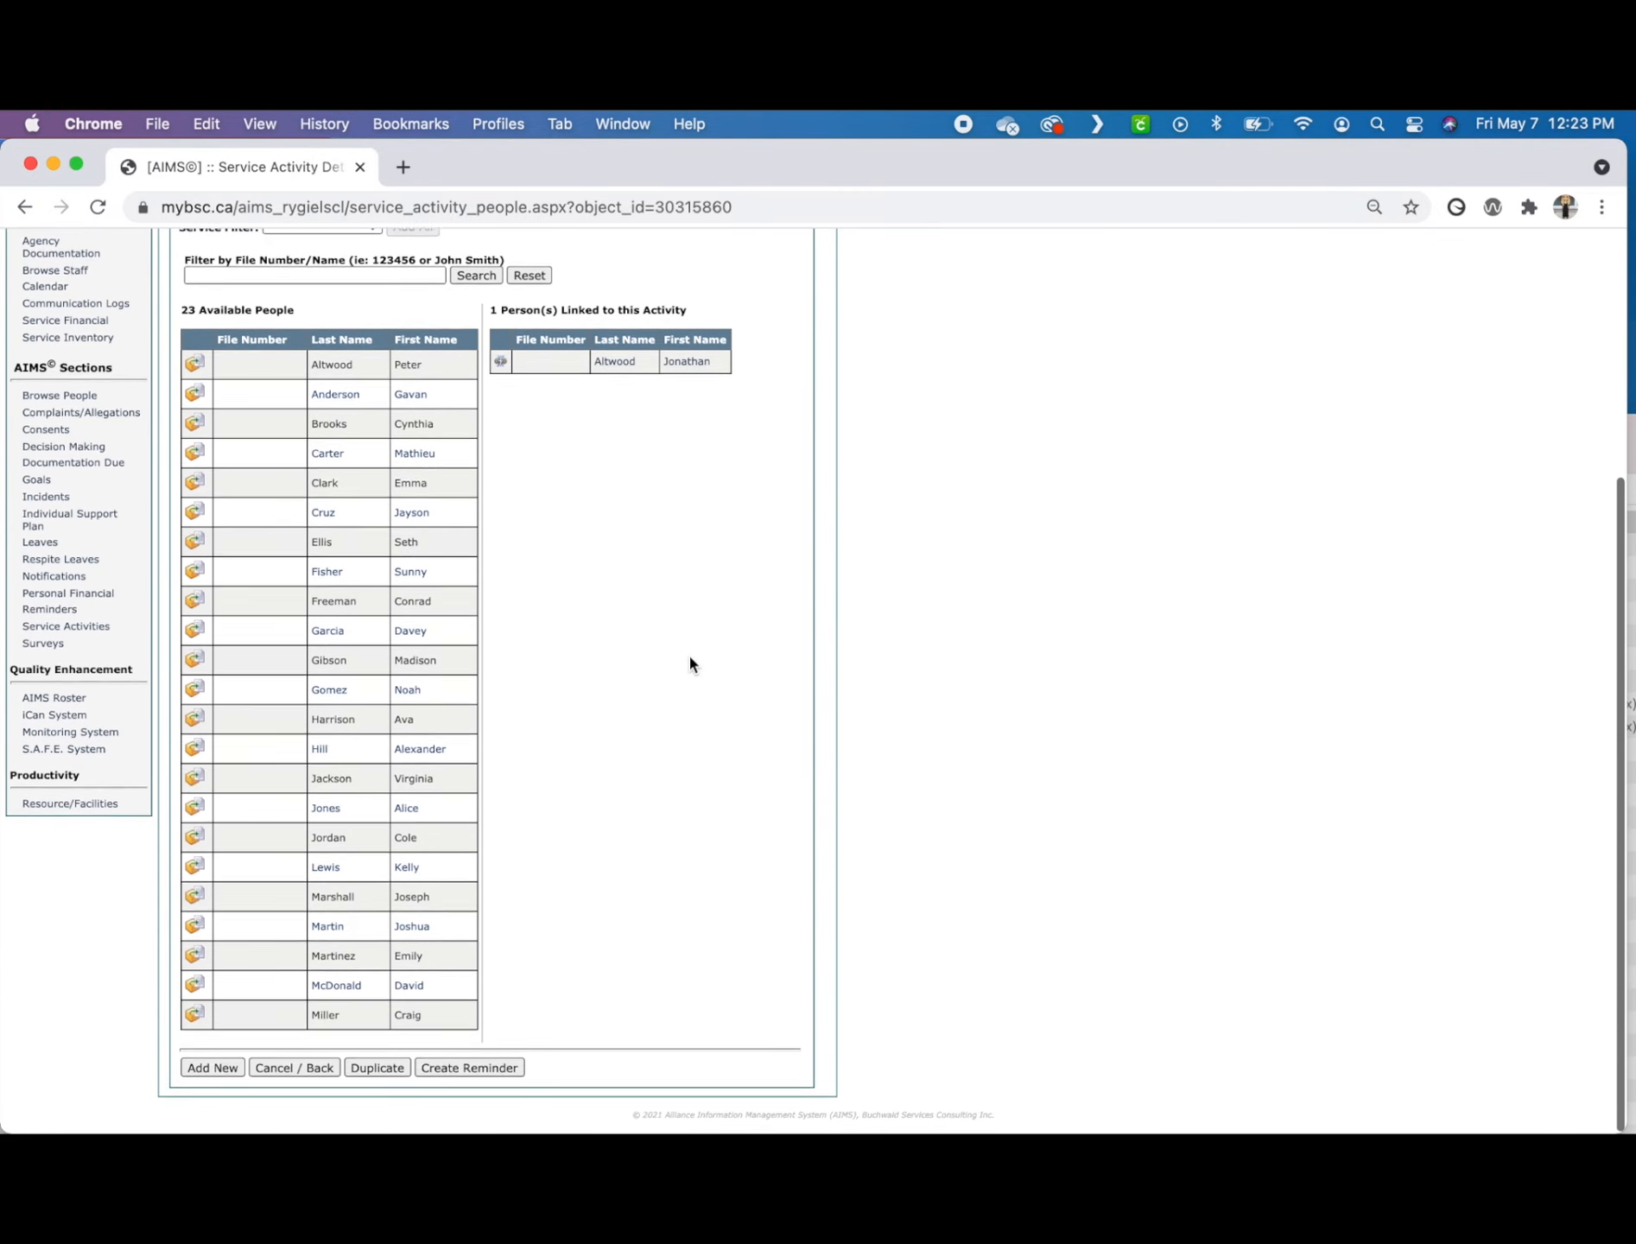
{"action": "left_click", "coordinate": [213, 1070]}
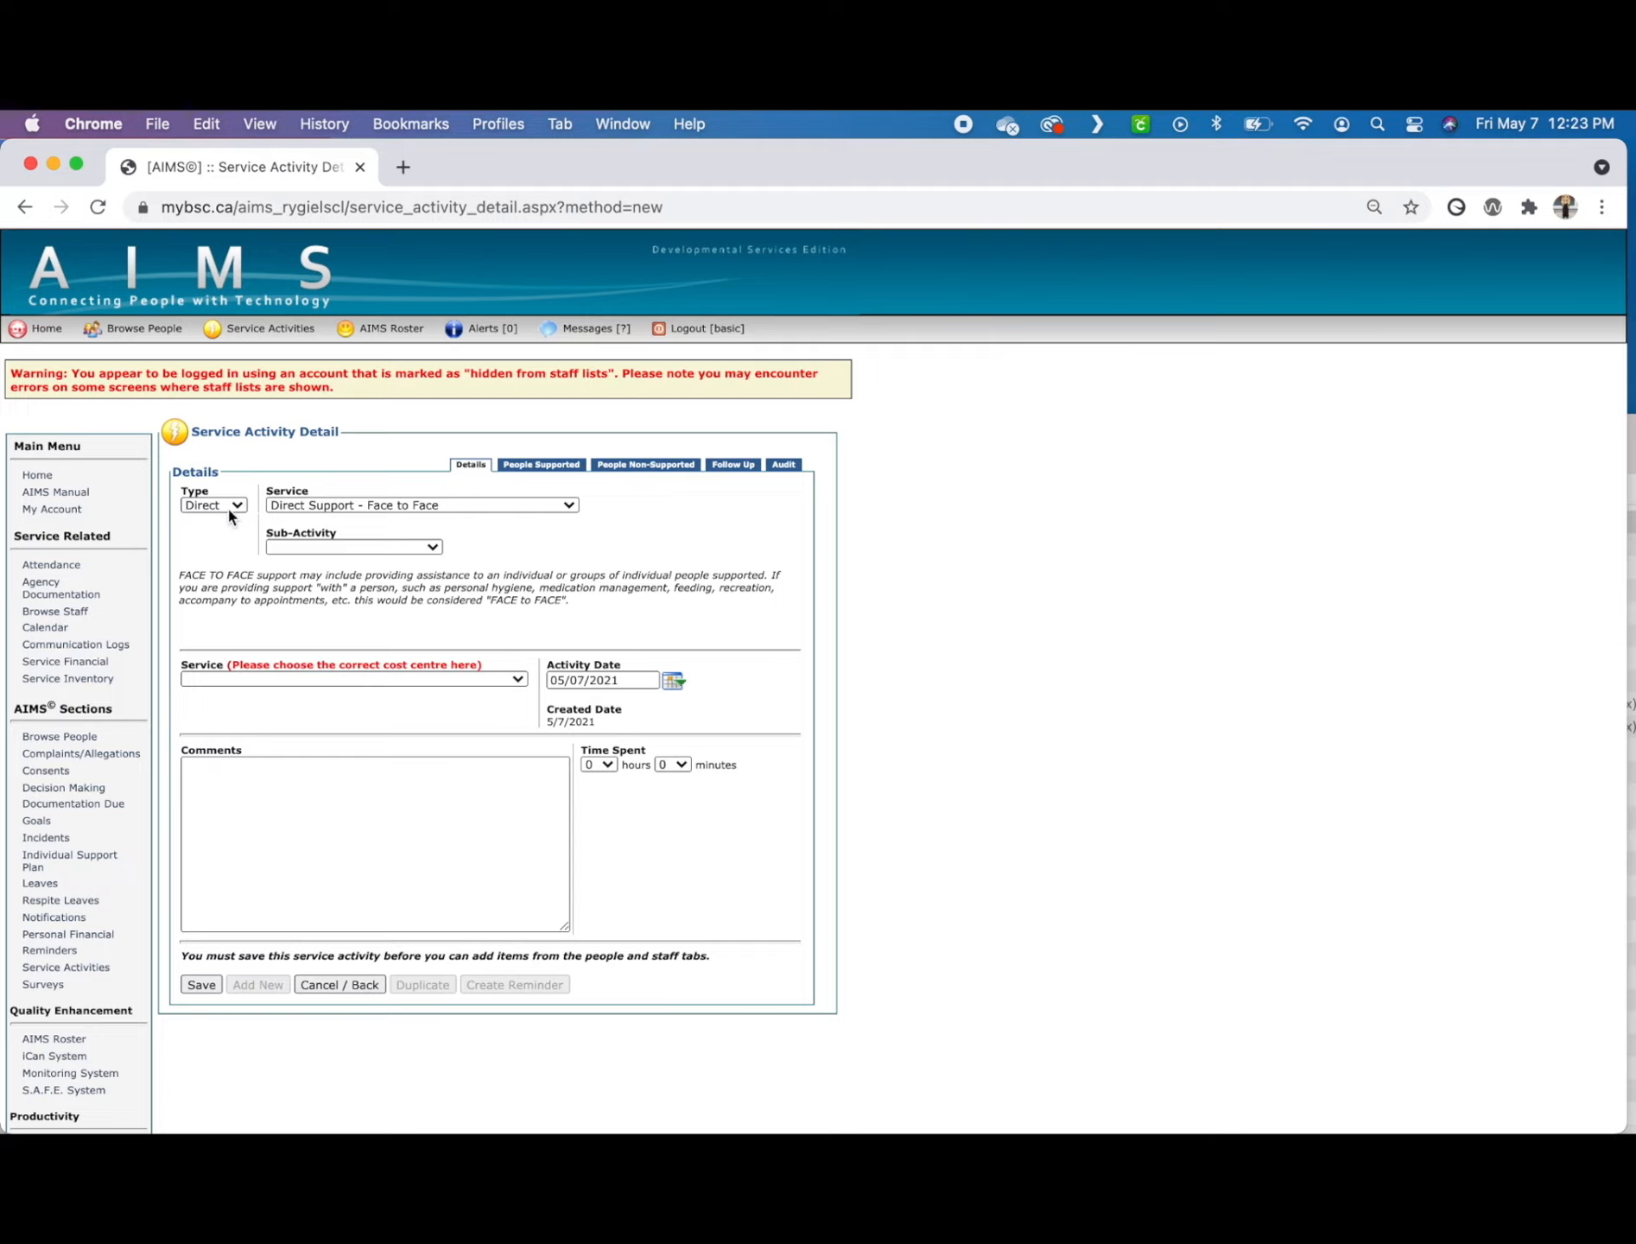
{"action": "left_click", "coordinate": [227, 504]}
{"action": "left_click", "coordinate": [229, 505]}
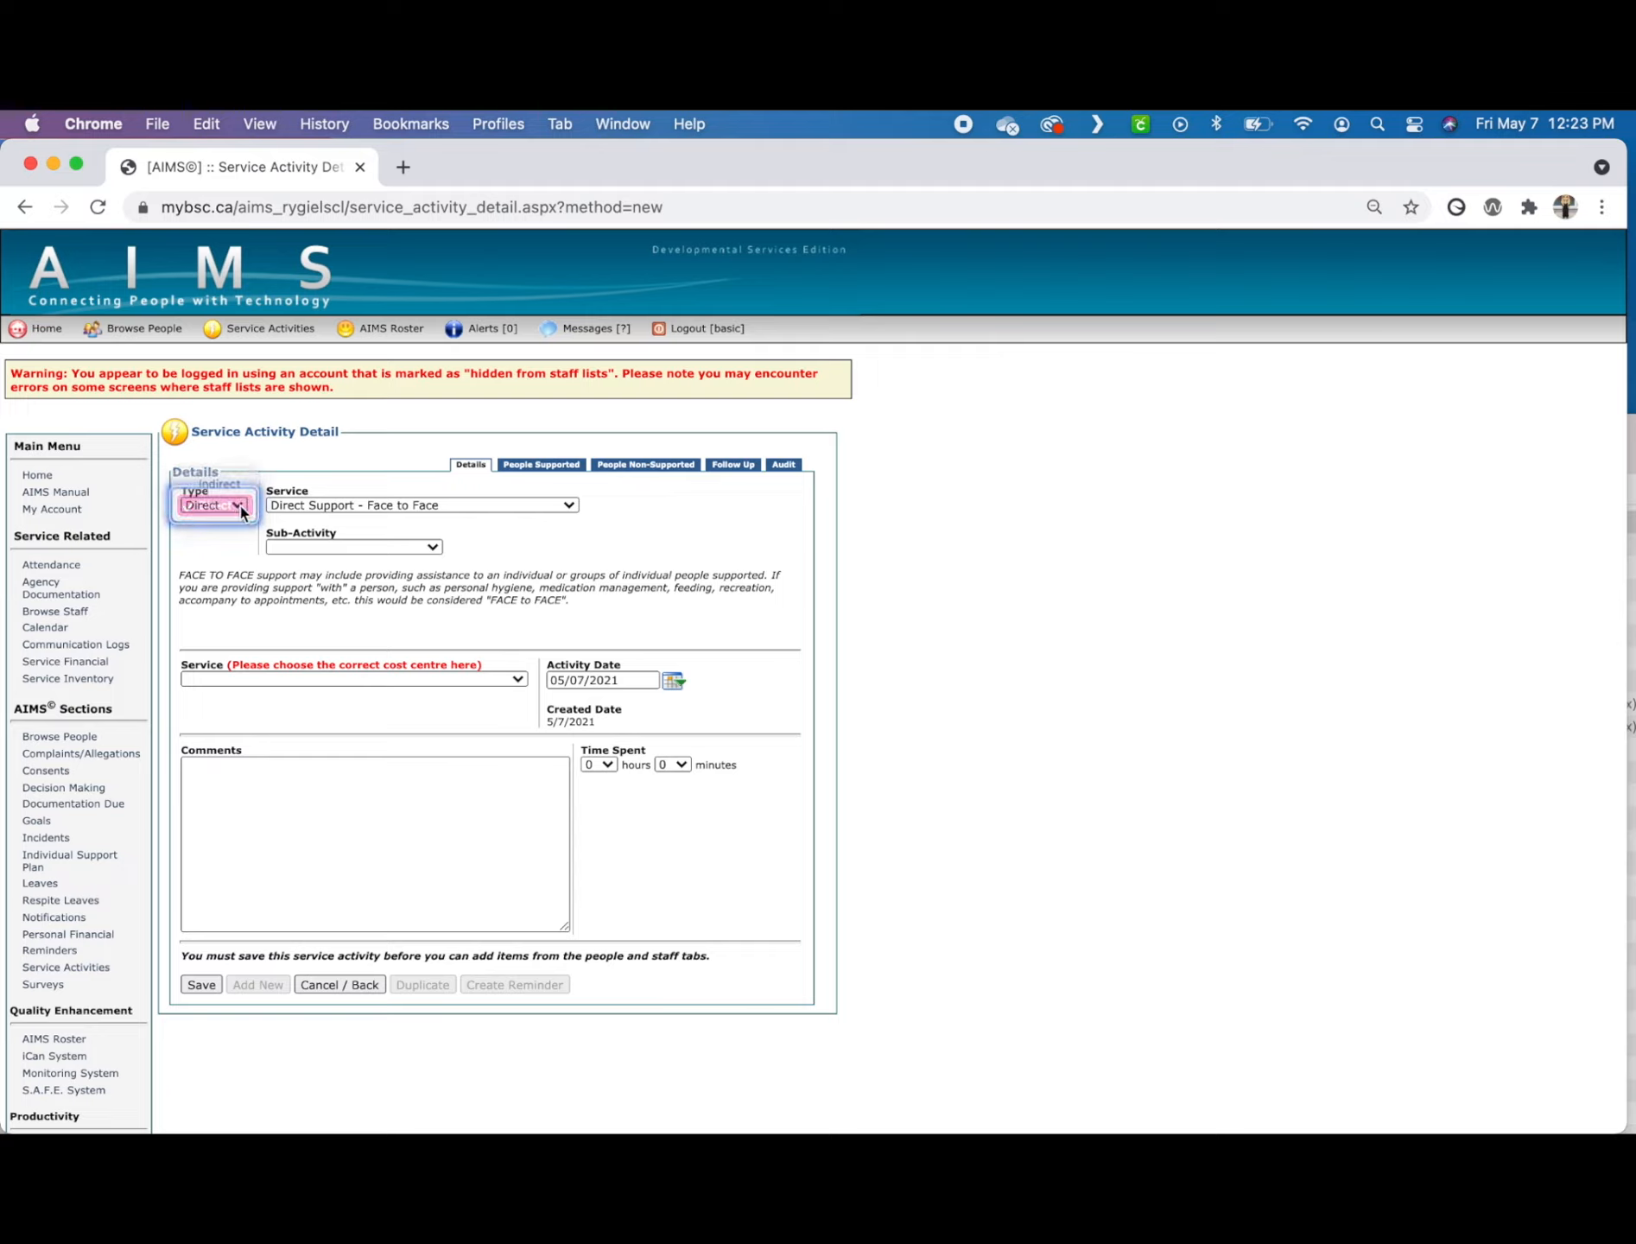
{"action": "left_click", "coordinate": [326, 506]}
{"action": "left_click", "coordinate": [326, 504]}
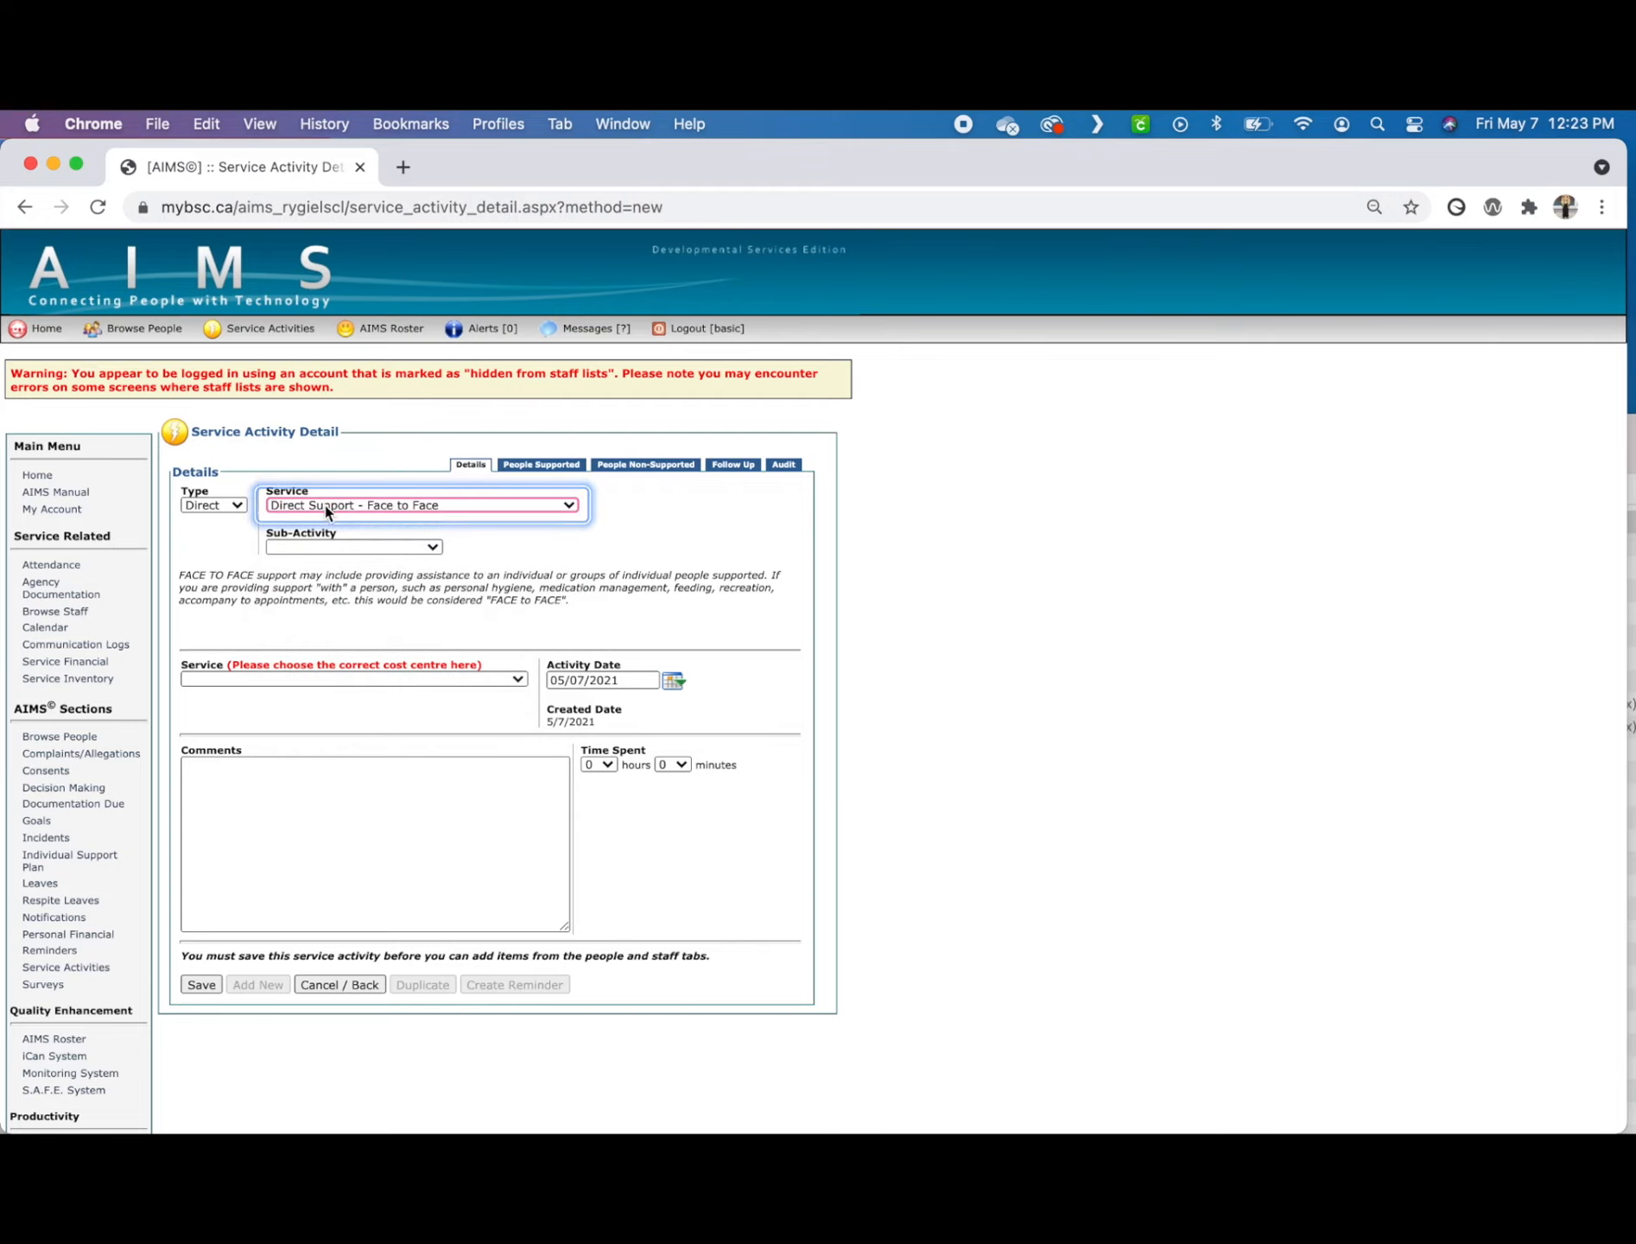
{"action": "left_click", "coordinate": [318, 553]}
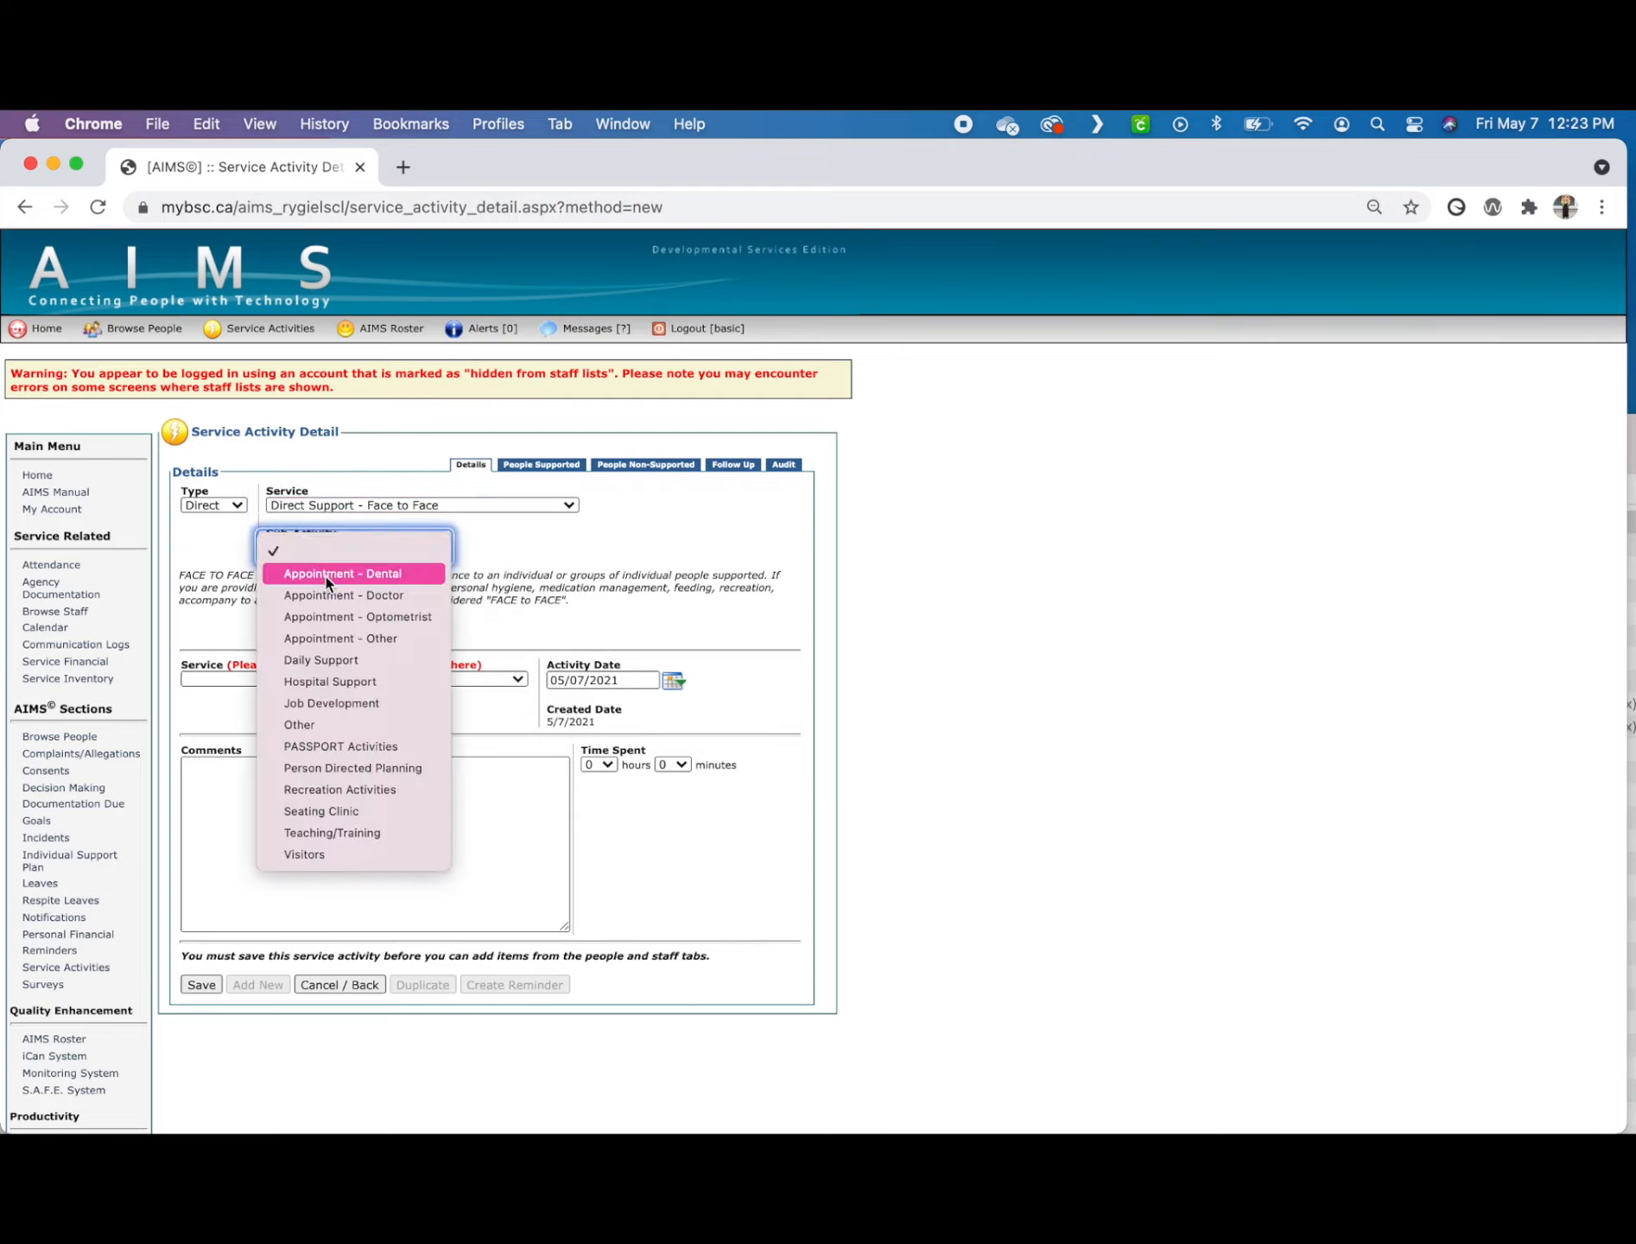
{"action": "left_click", "coordinate": [347, 768]}
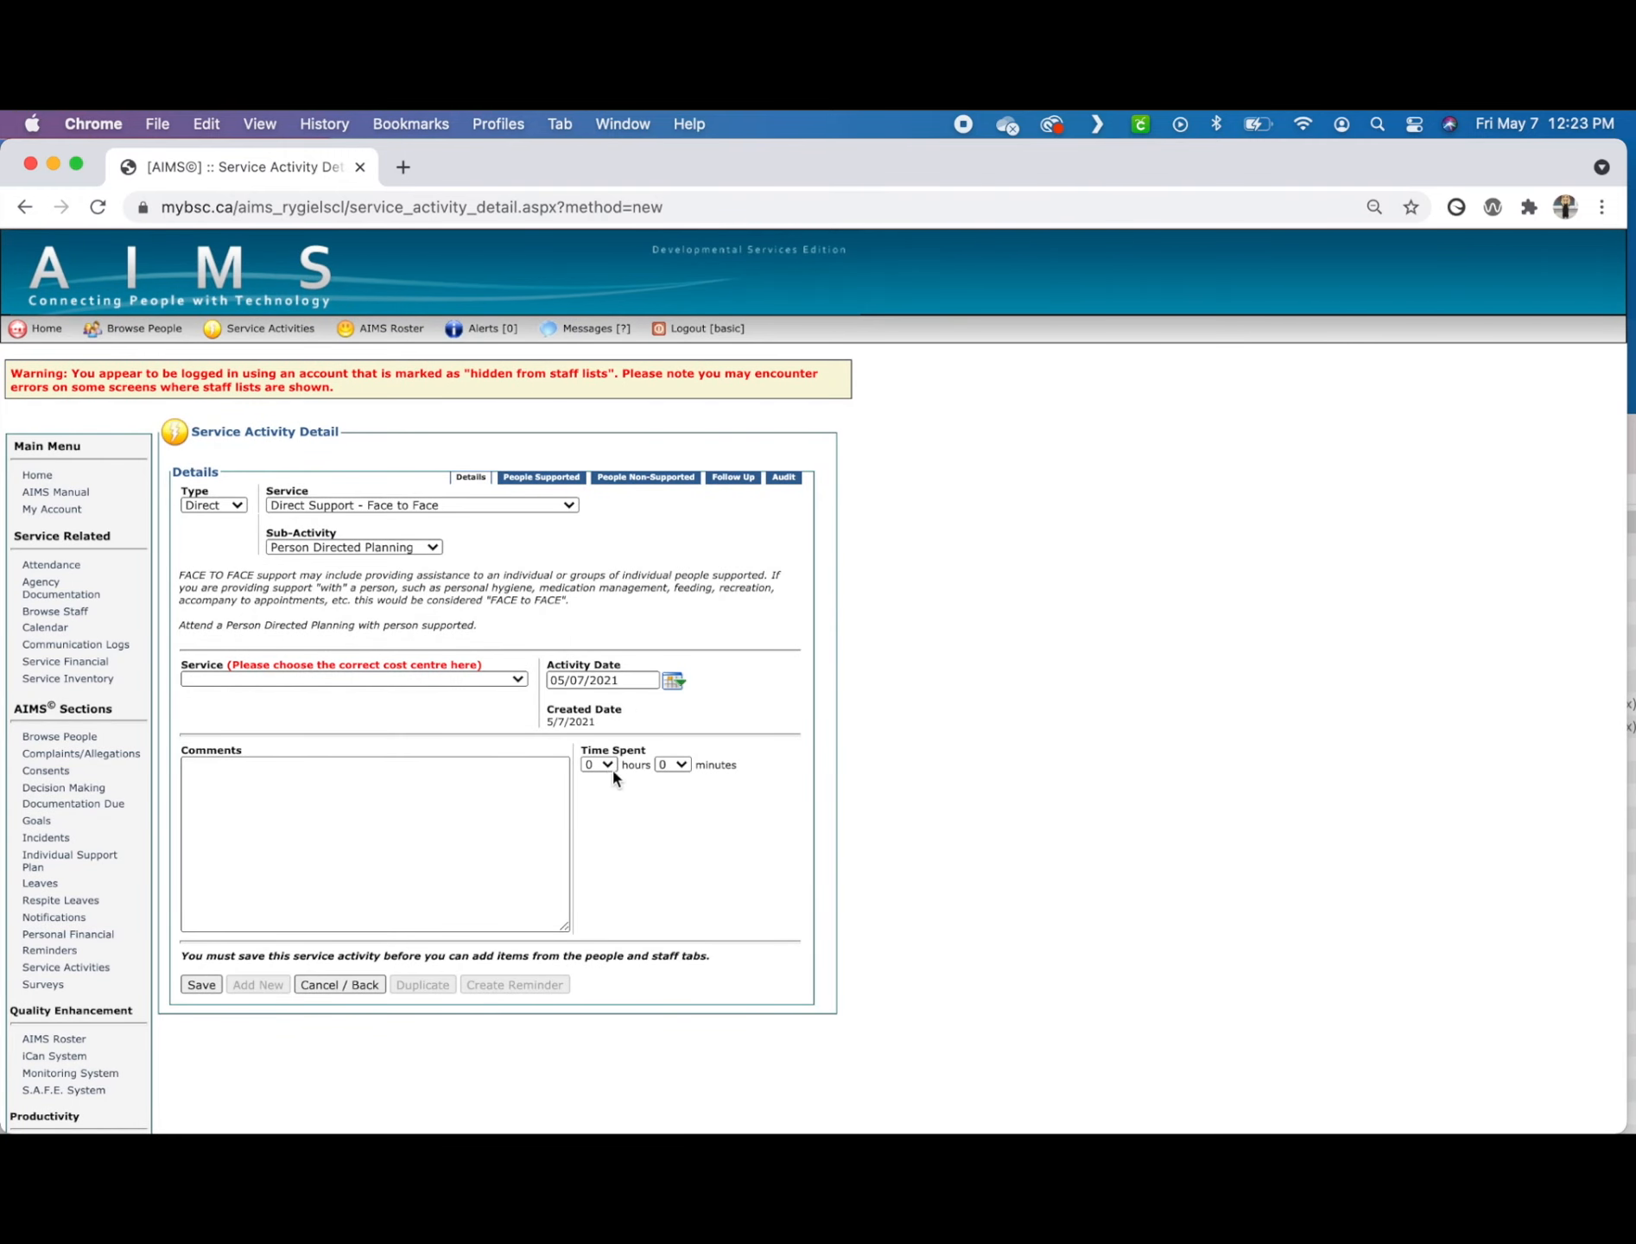
Step: Set the time spent to 1 hour 10 minutes and choose Buckingham Drive - 34 as the cost centre
{"action": "left_click", "coordinate": [611, 767]}
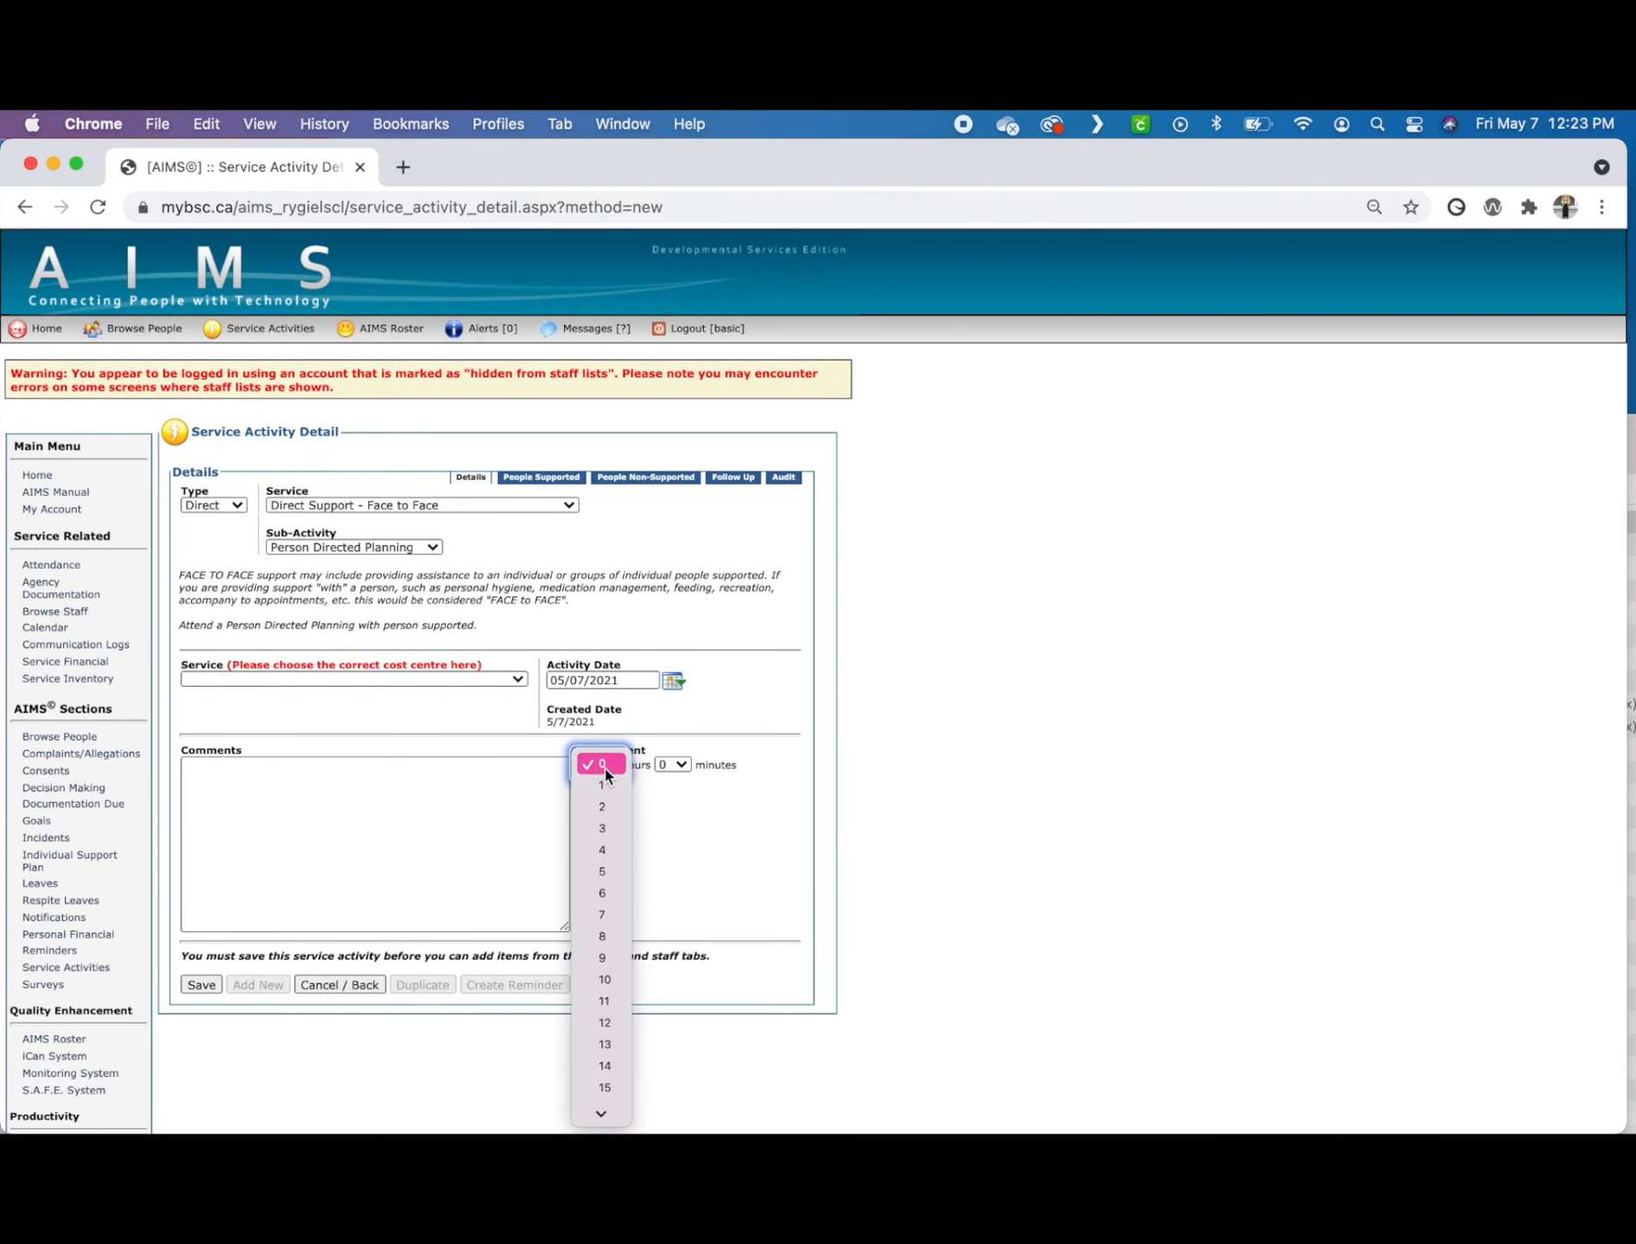
{"action": "left_click", "coordinate": [605, 786]}
{"action": "left_click", "coordinate": [670, 763]}
{"action": "left_click", "coordinate": [672, 816]}
{"action": "left_click", "coordinate": [453, 810]}
{"action": "left_click", "coordinate": [346, 679]}
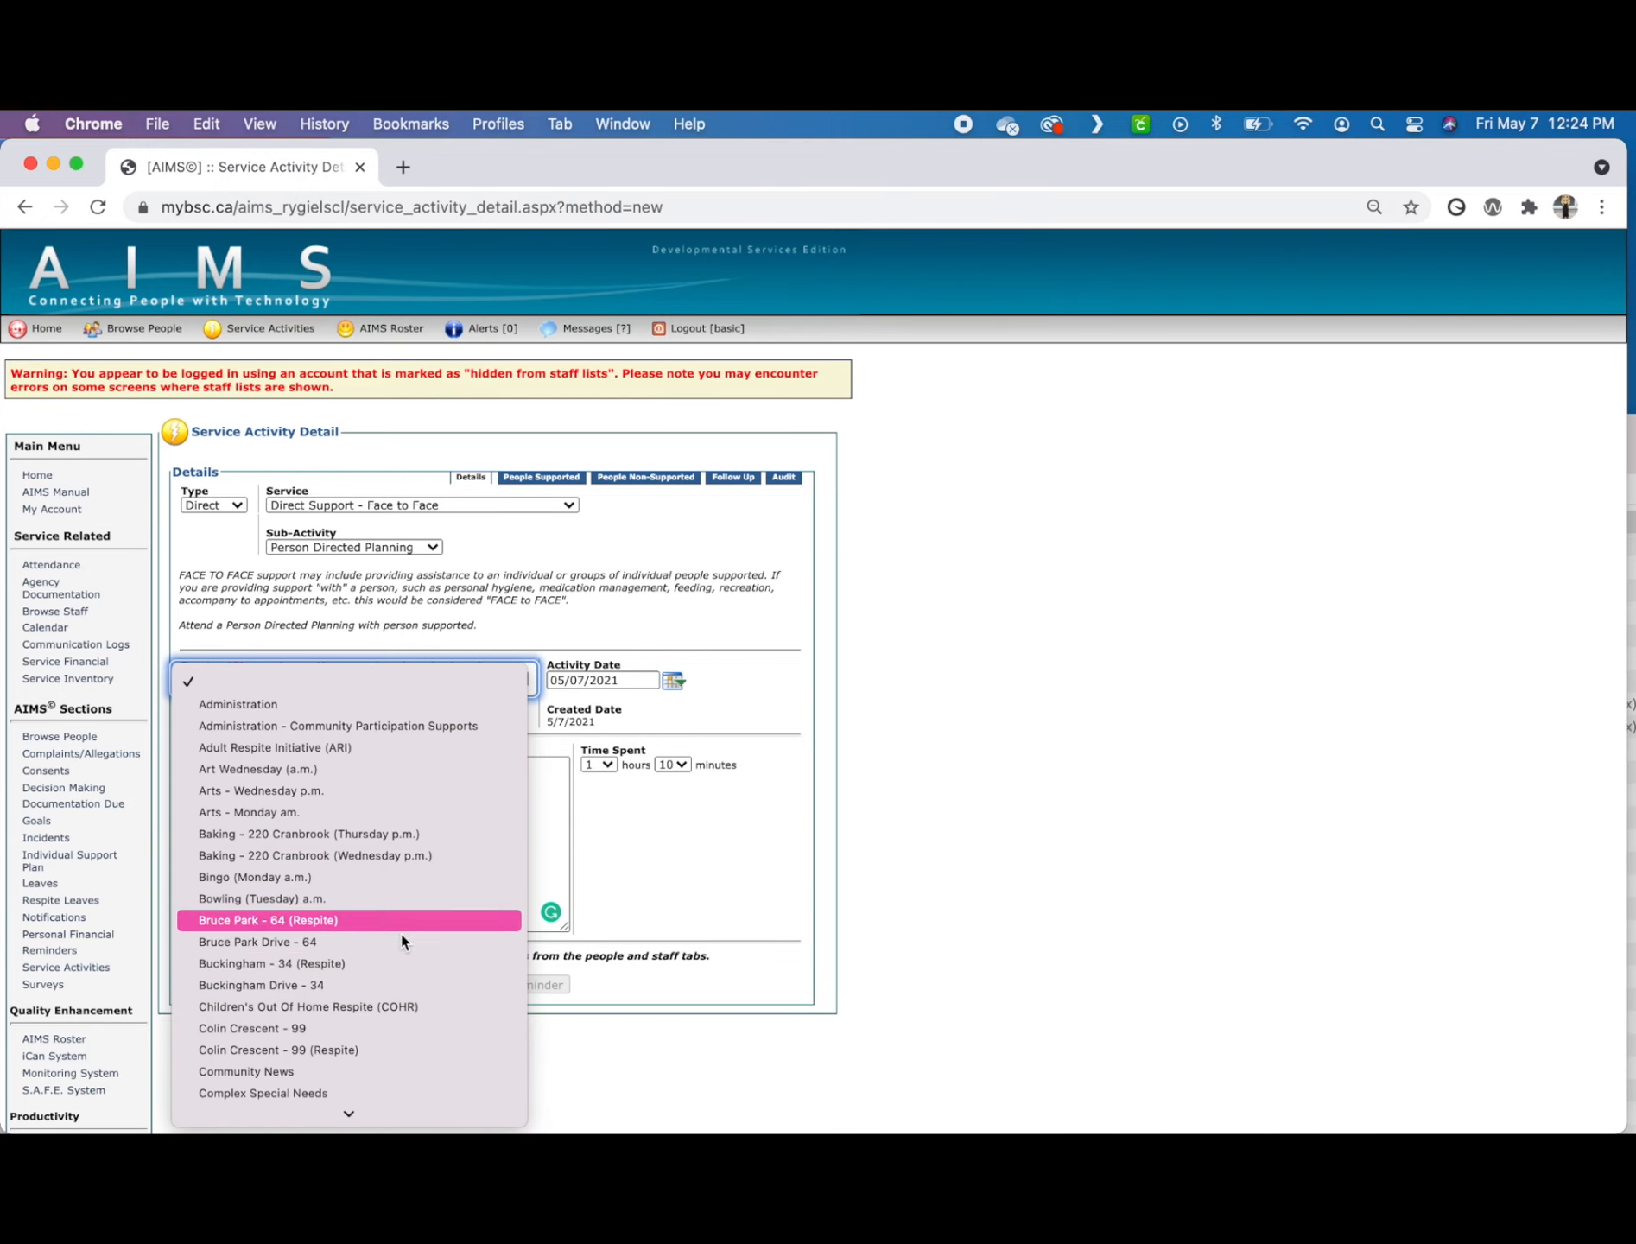
{"action": "left_click", "coordinate": [402, 924]}
Step: Write a comment that the supported person had his ISP meeting today, it went well, and his concerns and feedback were talked about
{"action": "left_click", "coordinate": [350, 807]}
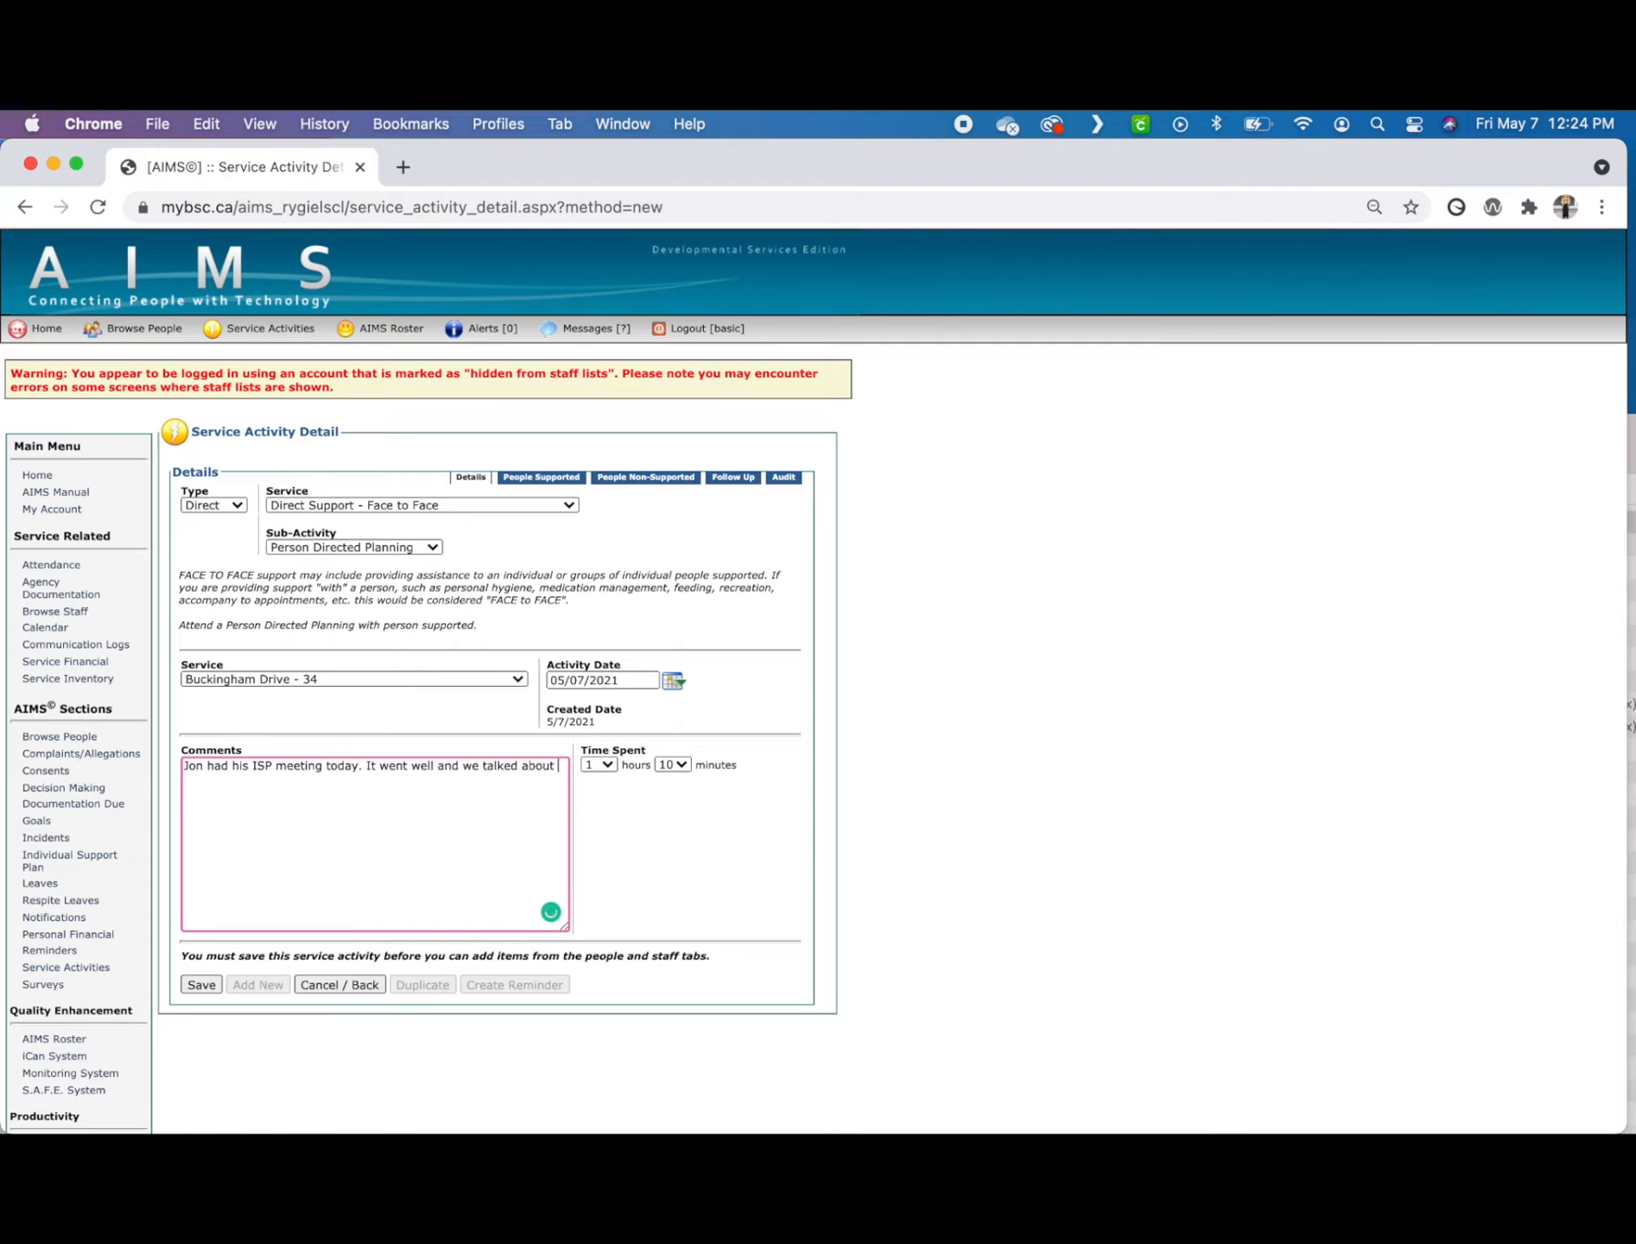
{"action": "type", "text": "his concerns and feedback."}
Step: Save the Person Directed Planning activity and link the first available person to it
{"action": "left_click", "coordinate": [200, 984]}
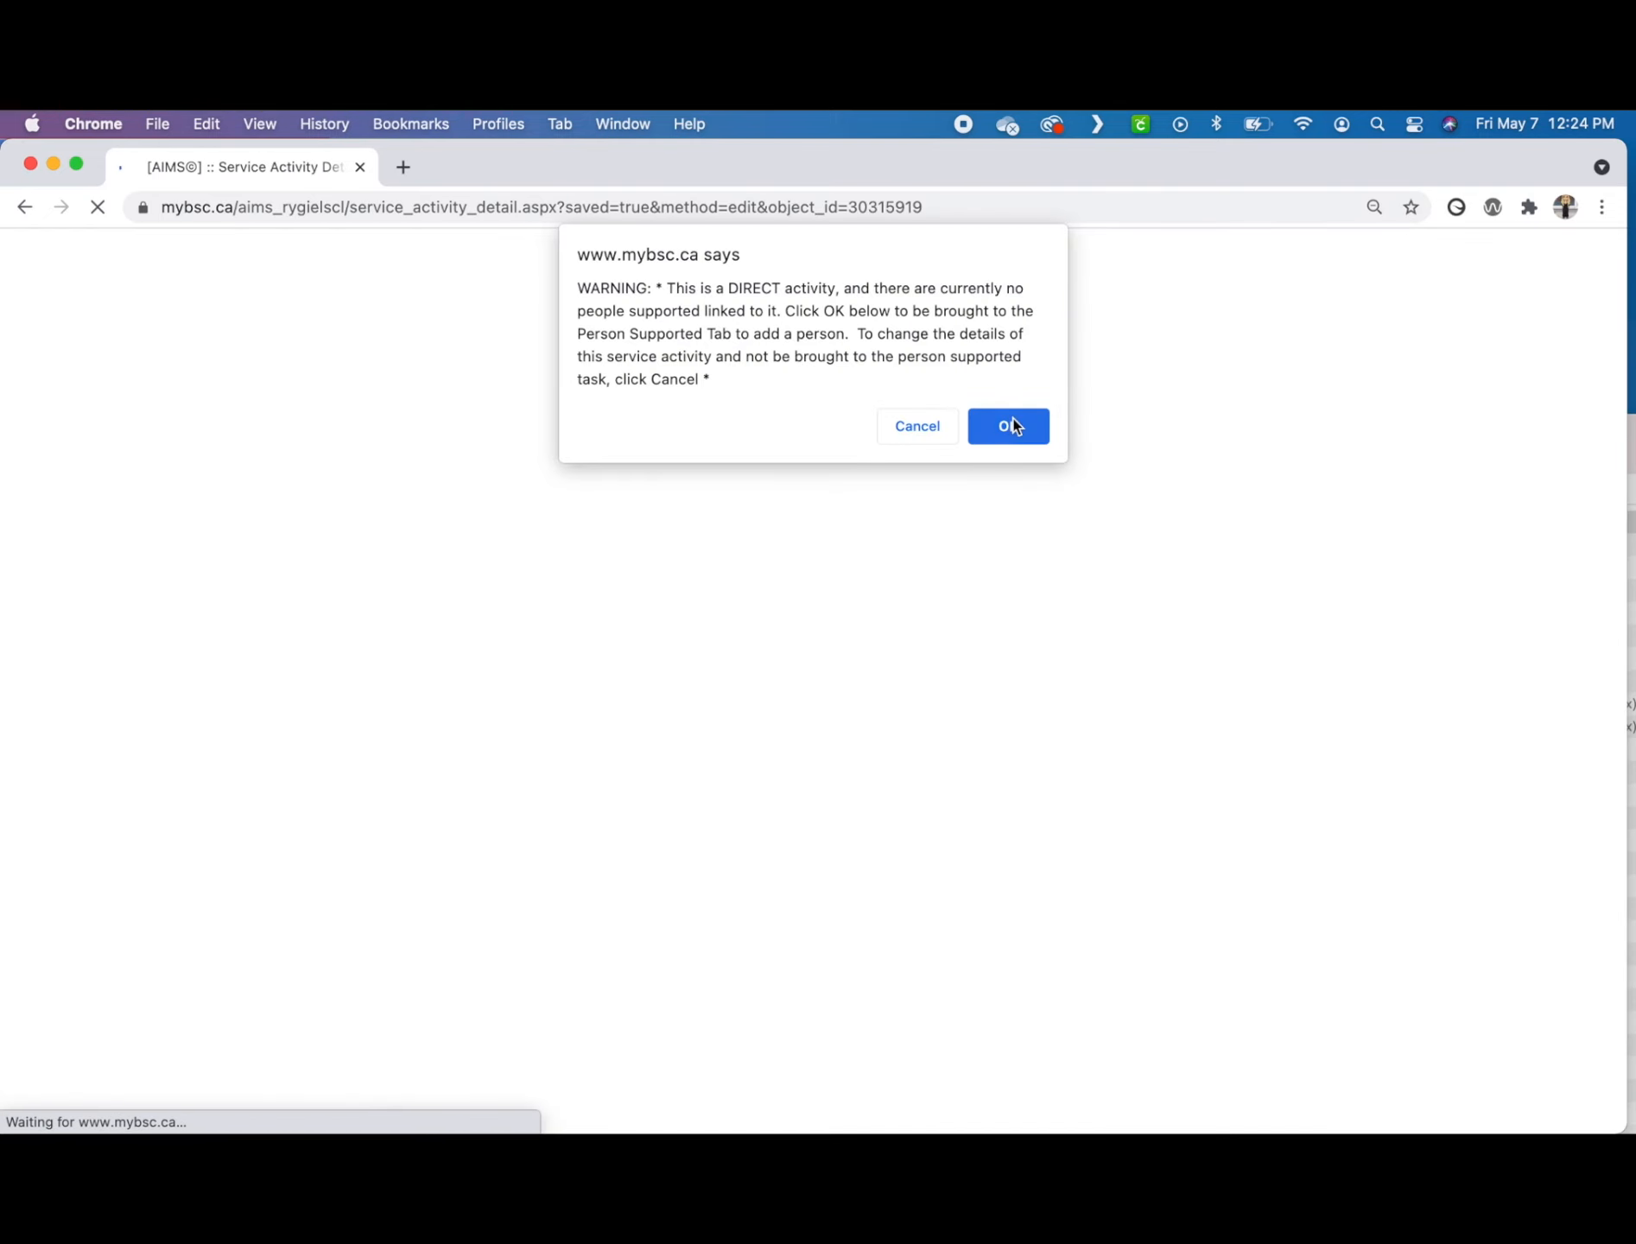
{"action": "left_click", "coordinate": [1012, 424]}
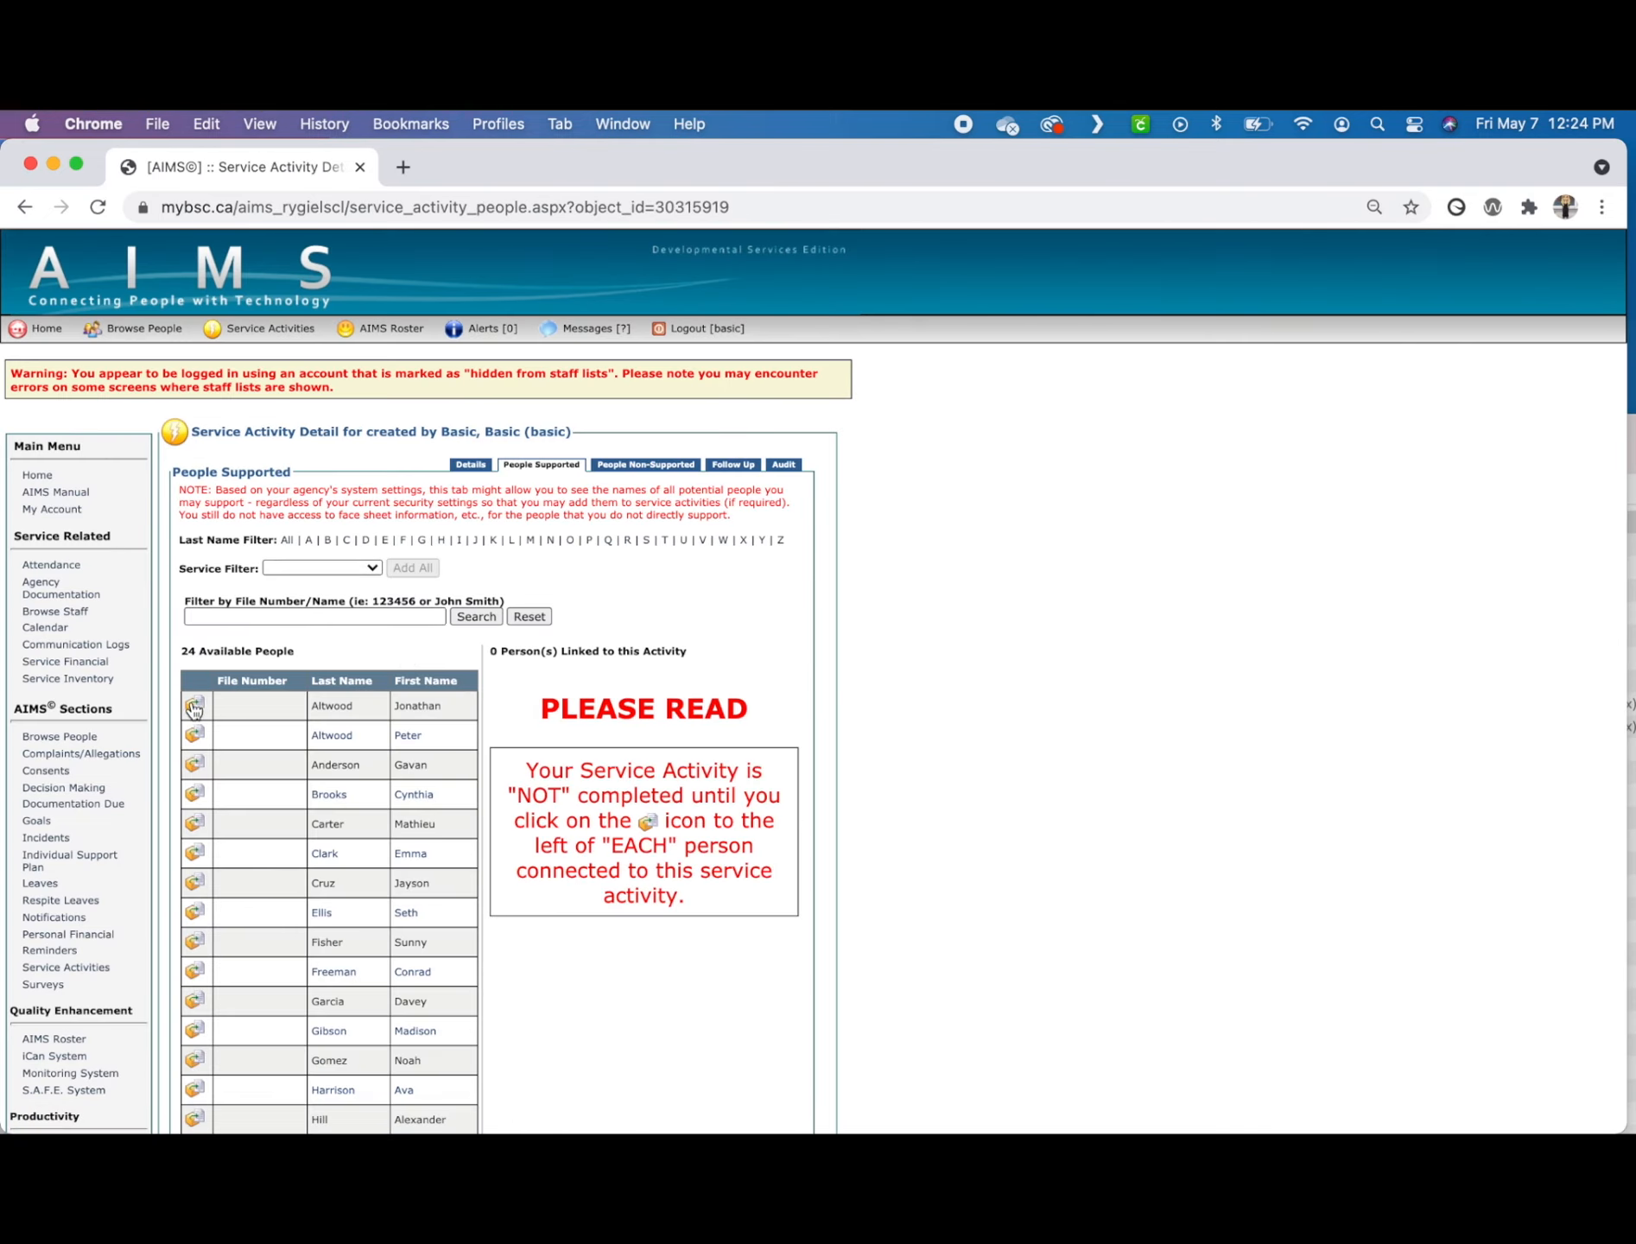
{"action": "left_click", "coordinate": [194, 707]}
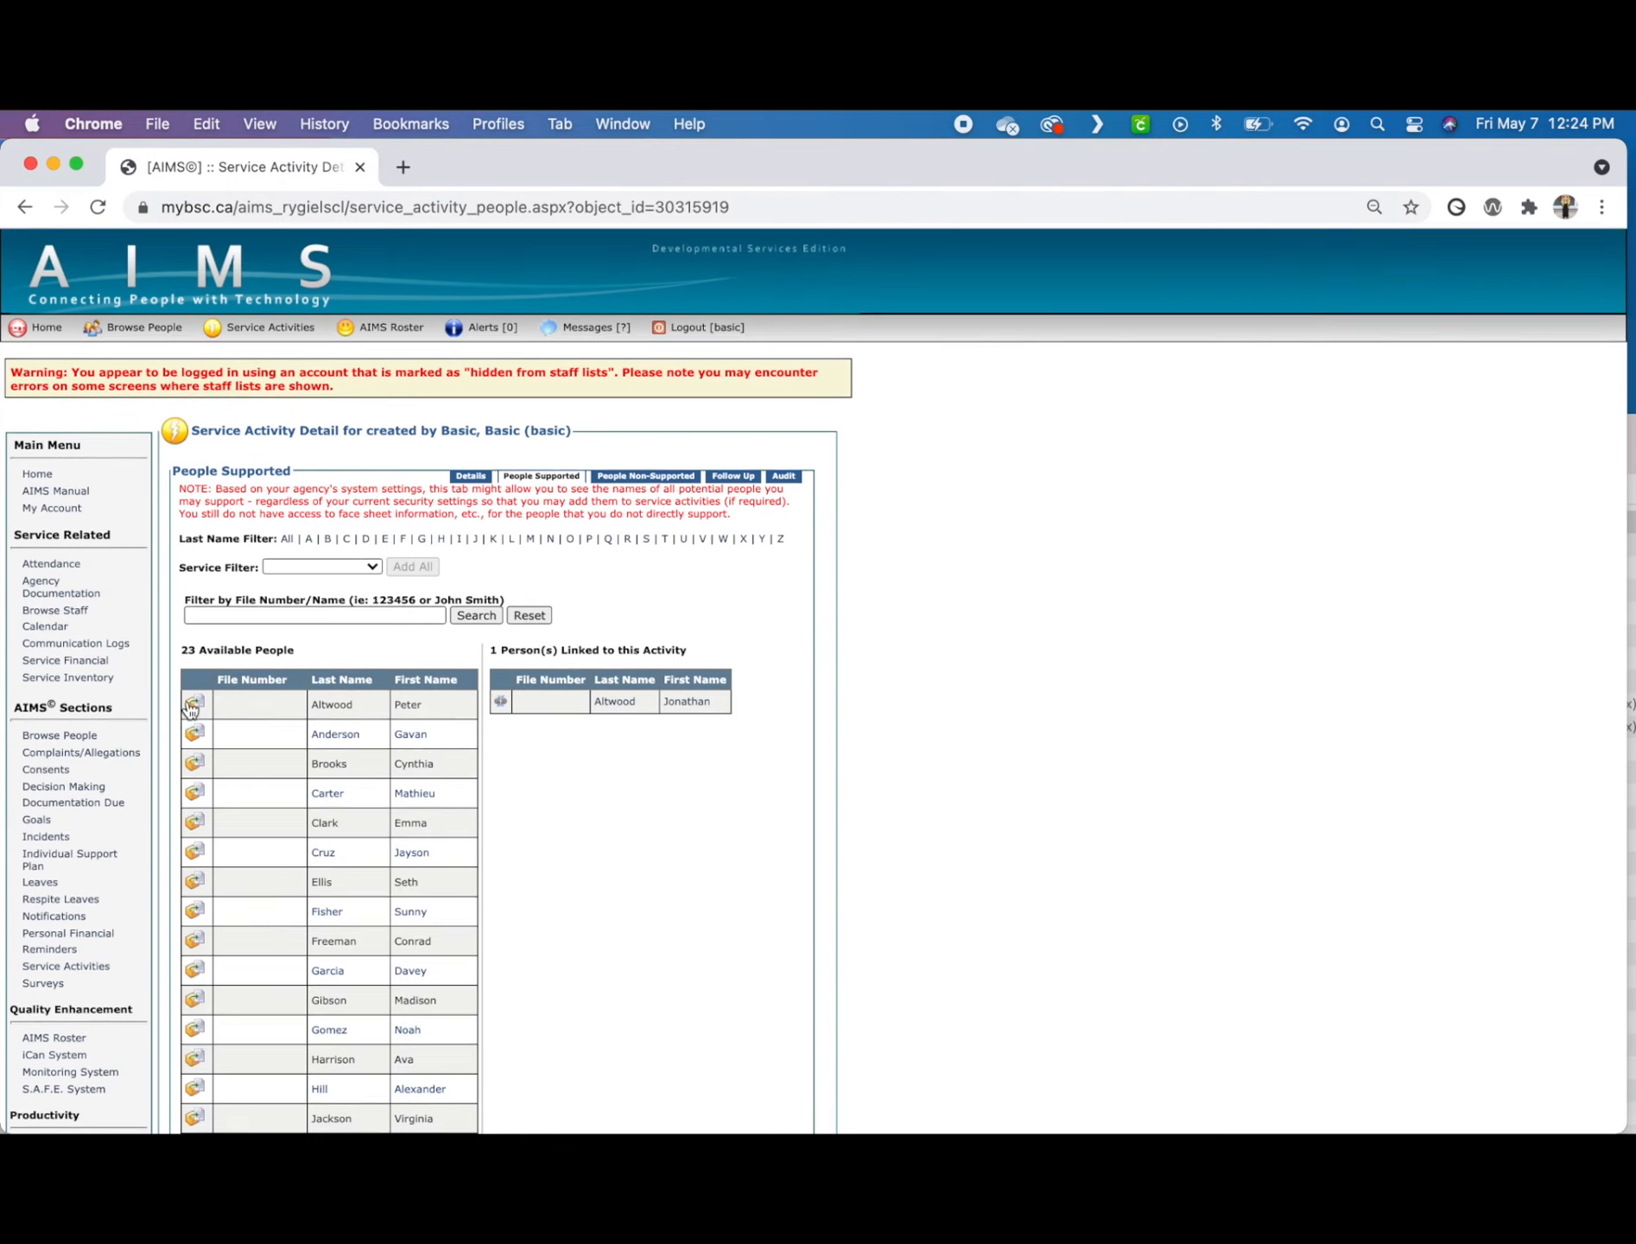
Step: Start a new service activity with the Recreation Activities sub-activity and the Buckingham Drive - 34 cost centre
{"action": "scroll", "coordinate": [191, 708], "scroll_direction": "down", "scroll_amount": 5}
{"action": "left_click", "coordinate": [212, 1069]}
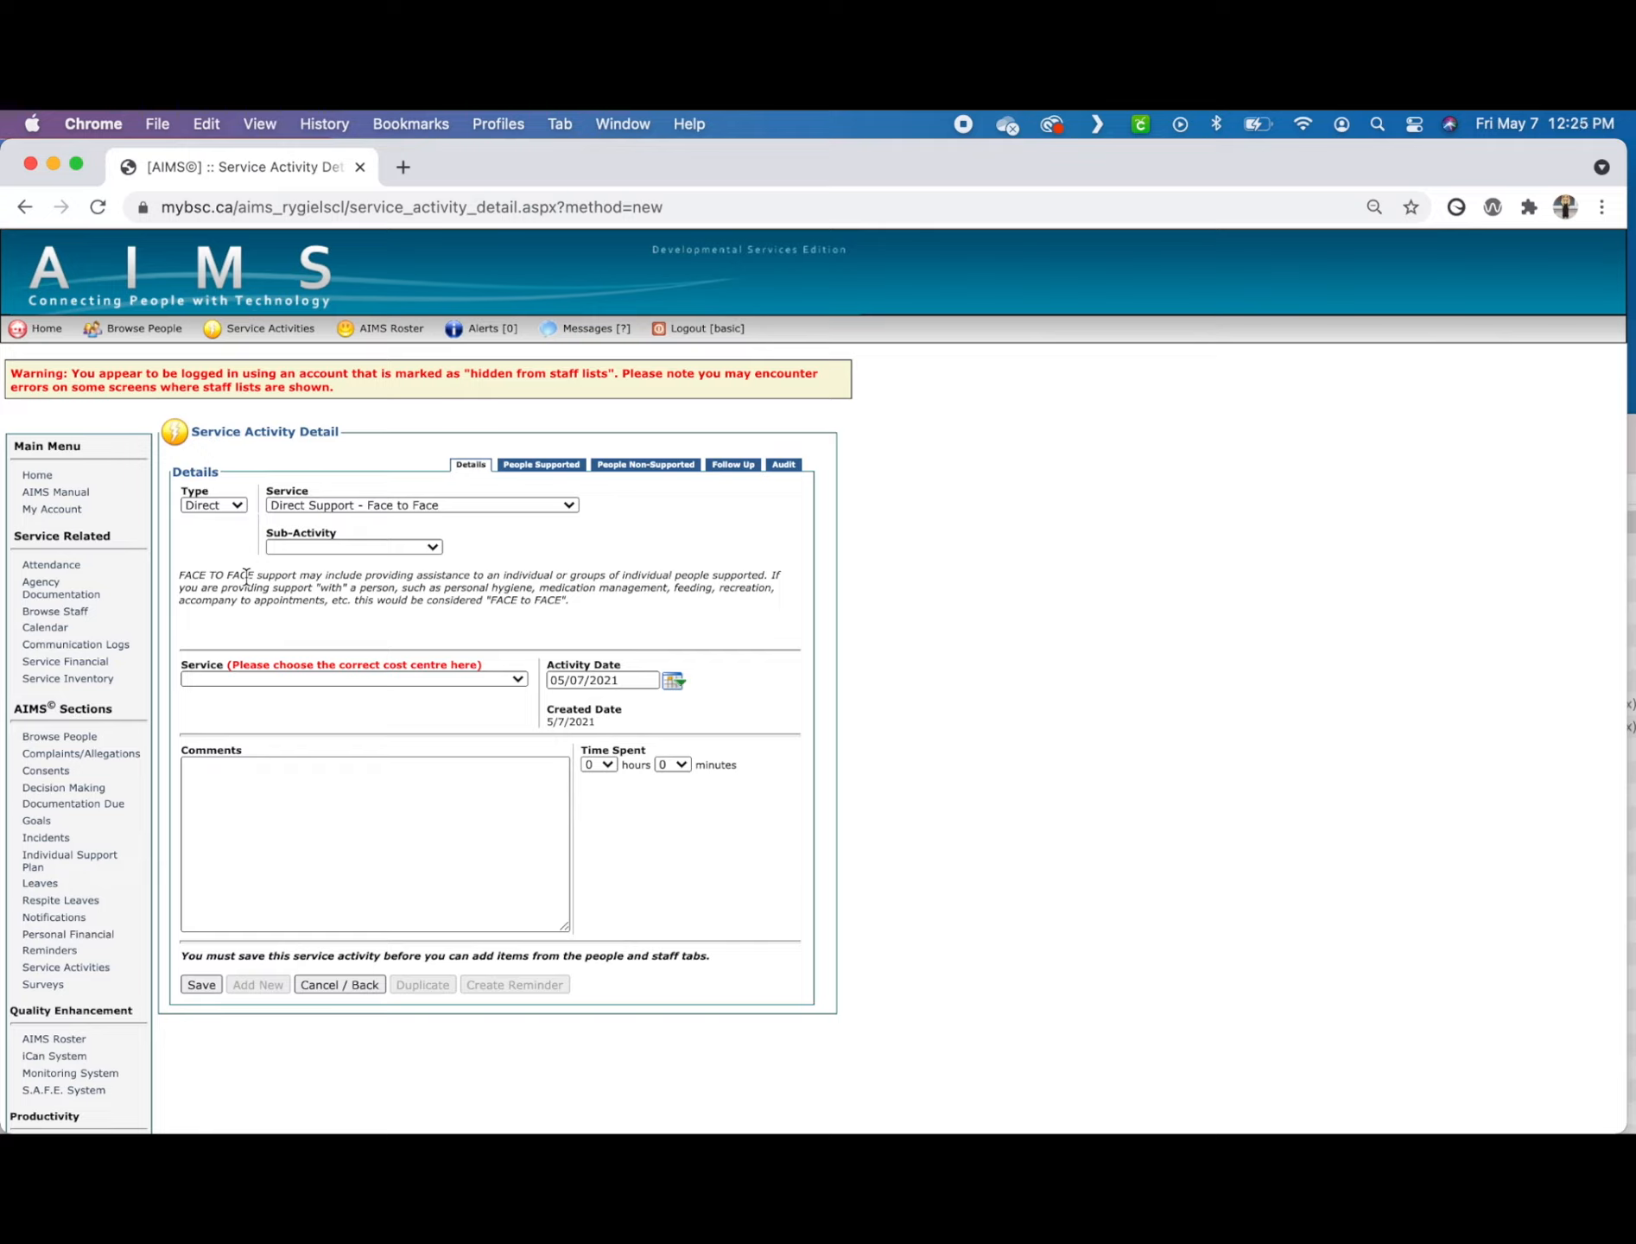
{"action": "left_click", "coordinate": [304, 544]}
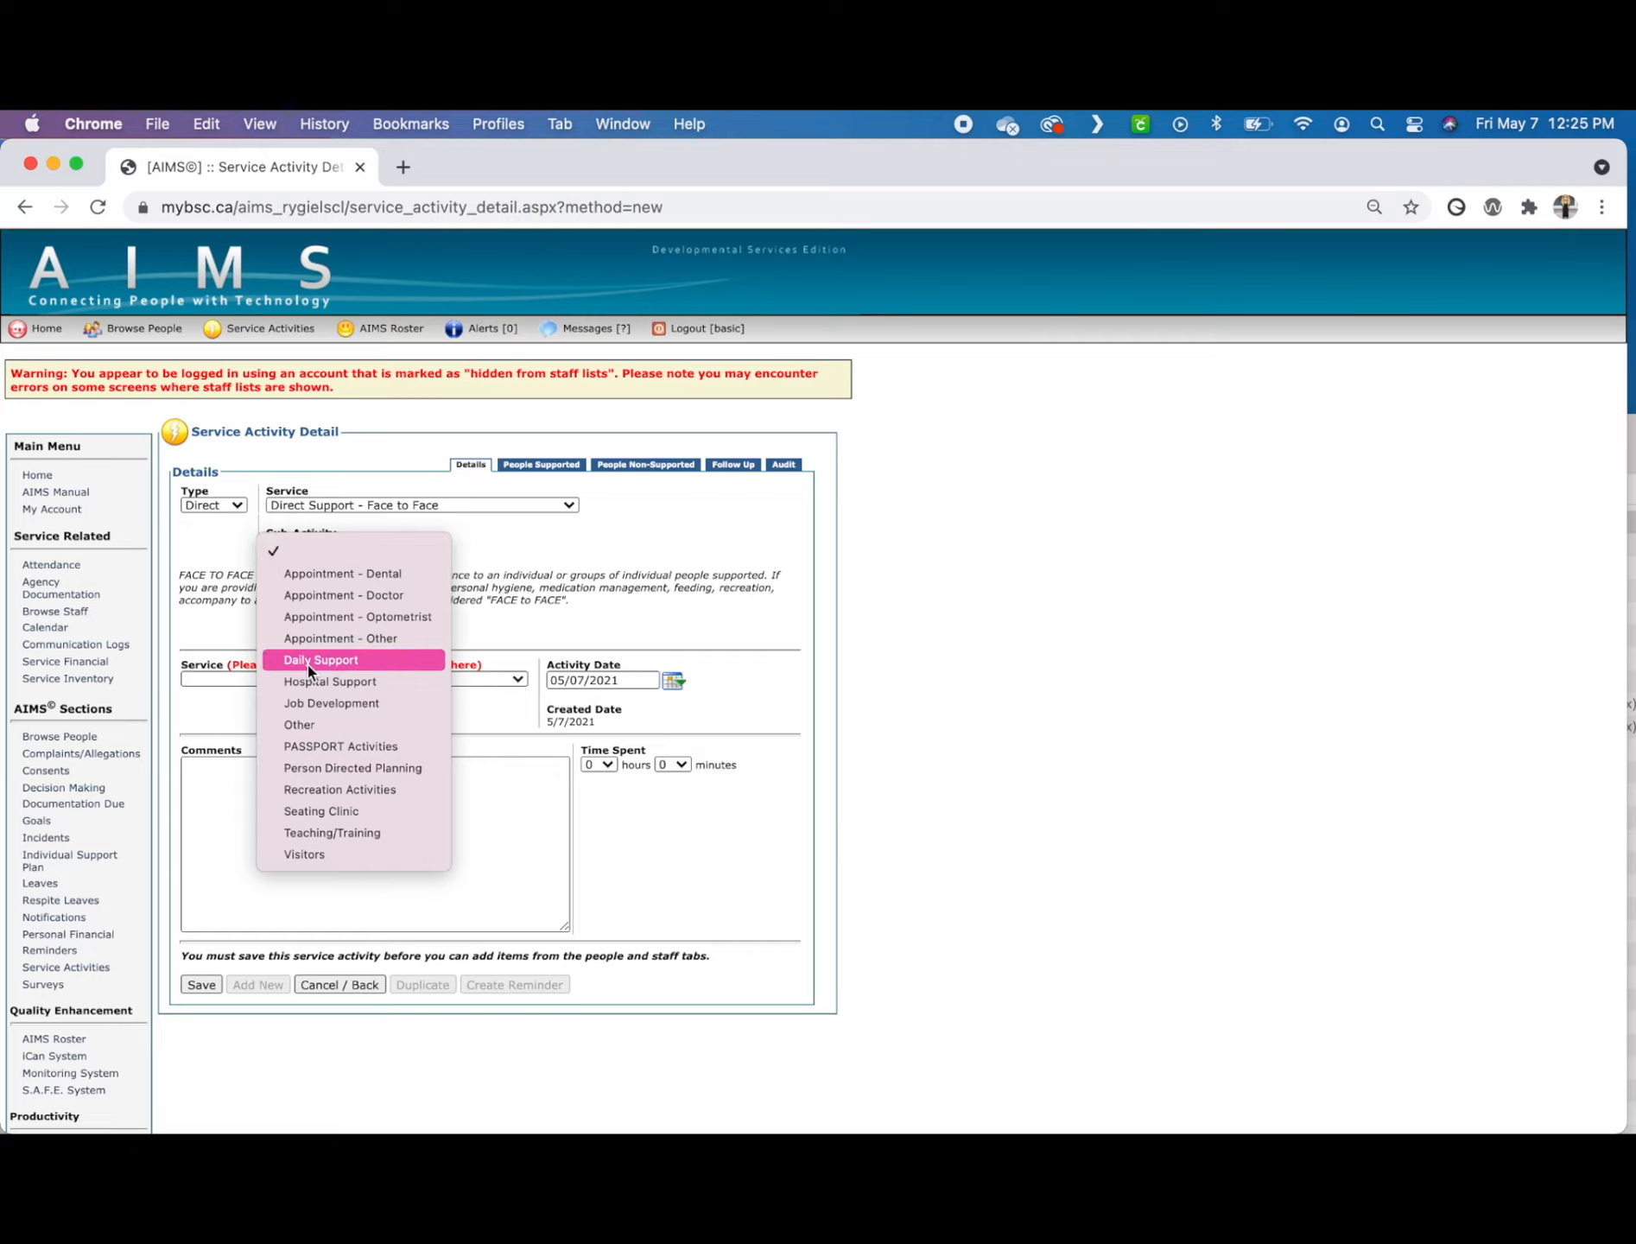
{"action": "left_click", "coordinate": [311, 790]}
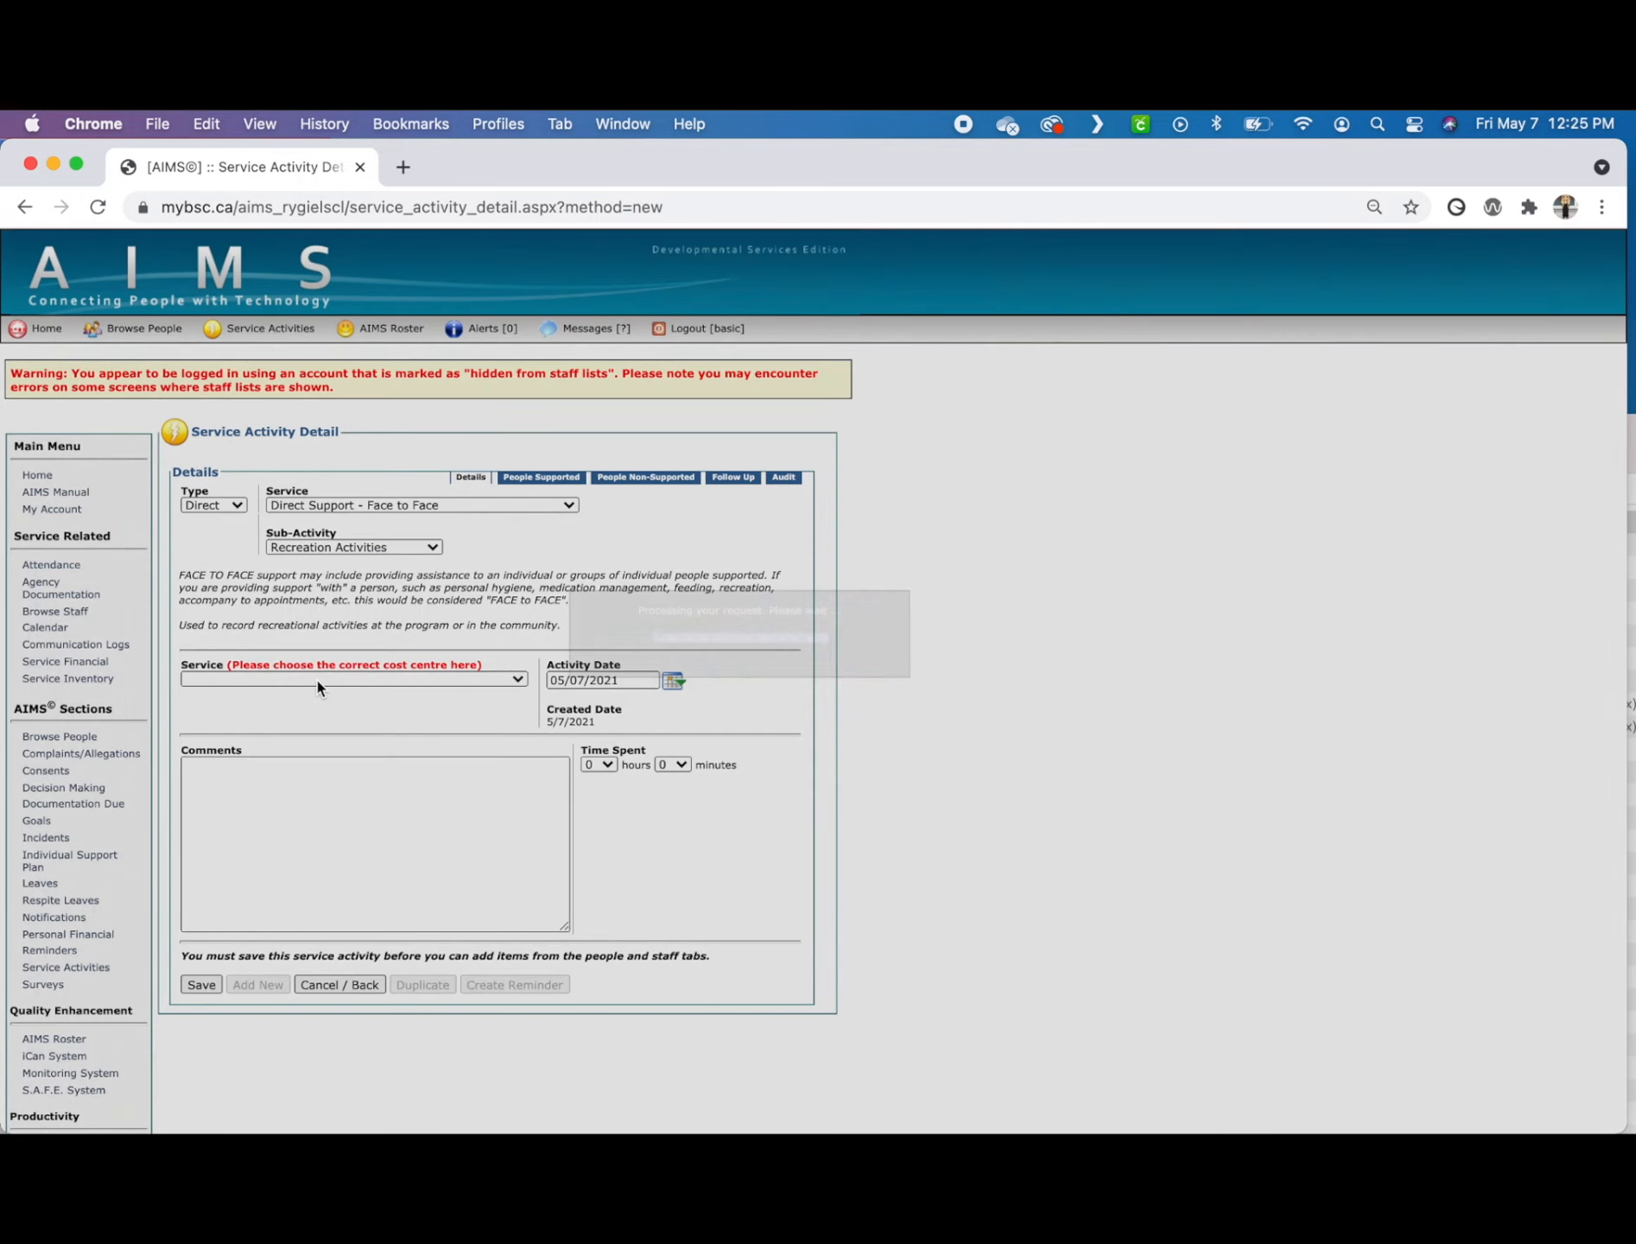
{"action": "left_click", "coordinate": [419, 680]}
{"action": "left_click", "coordinate": [339, 978]}
Step: Write a comment that the supported person and staff did a swimming zumba class at Valley Park, he had fun and would like a monthly outing
{"action": "left_click", "coordinate": [365, 820]}
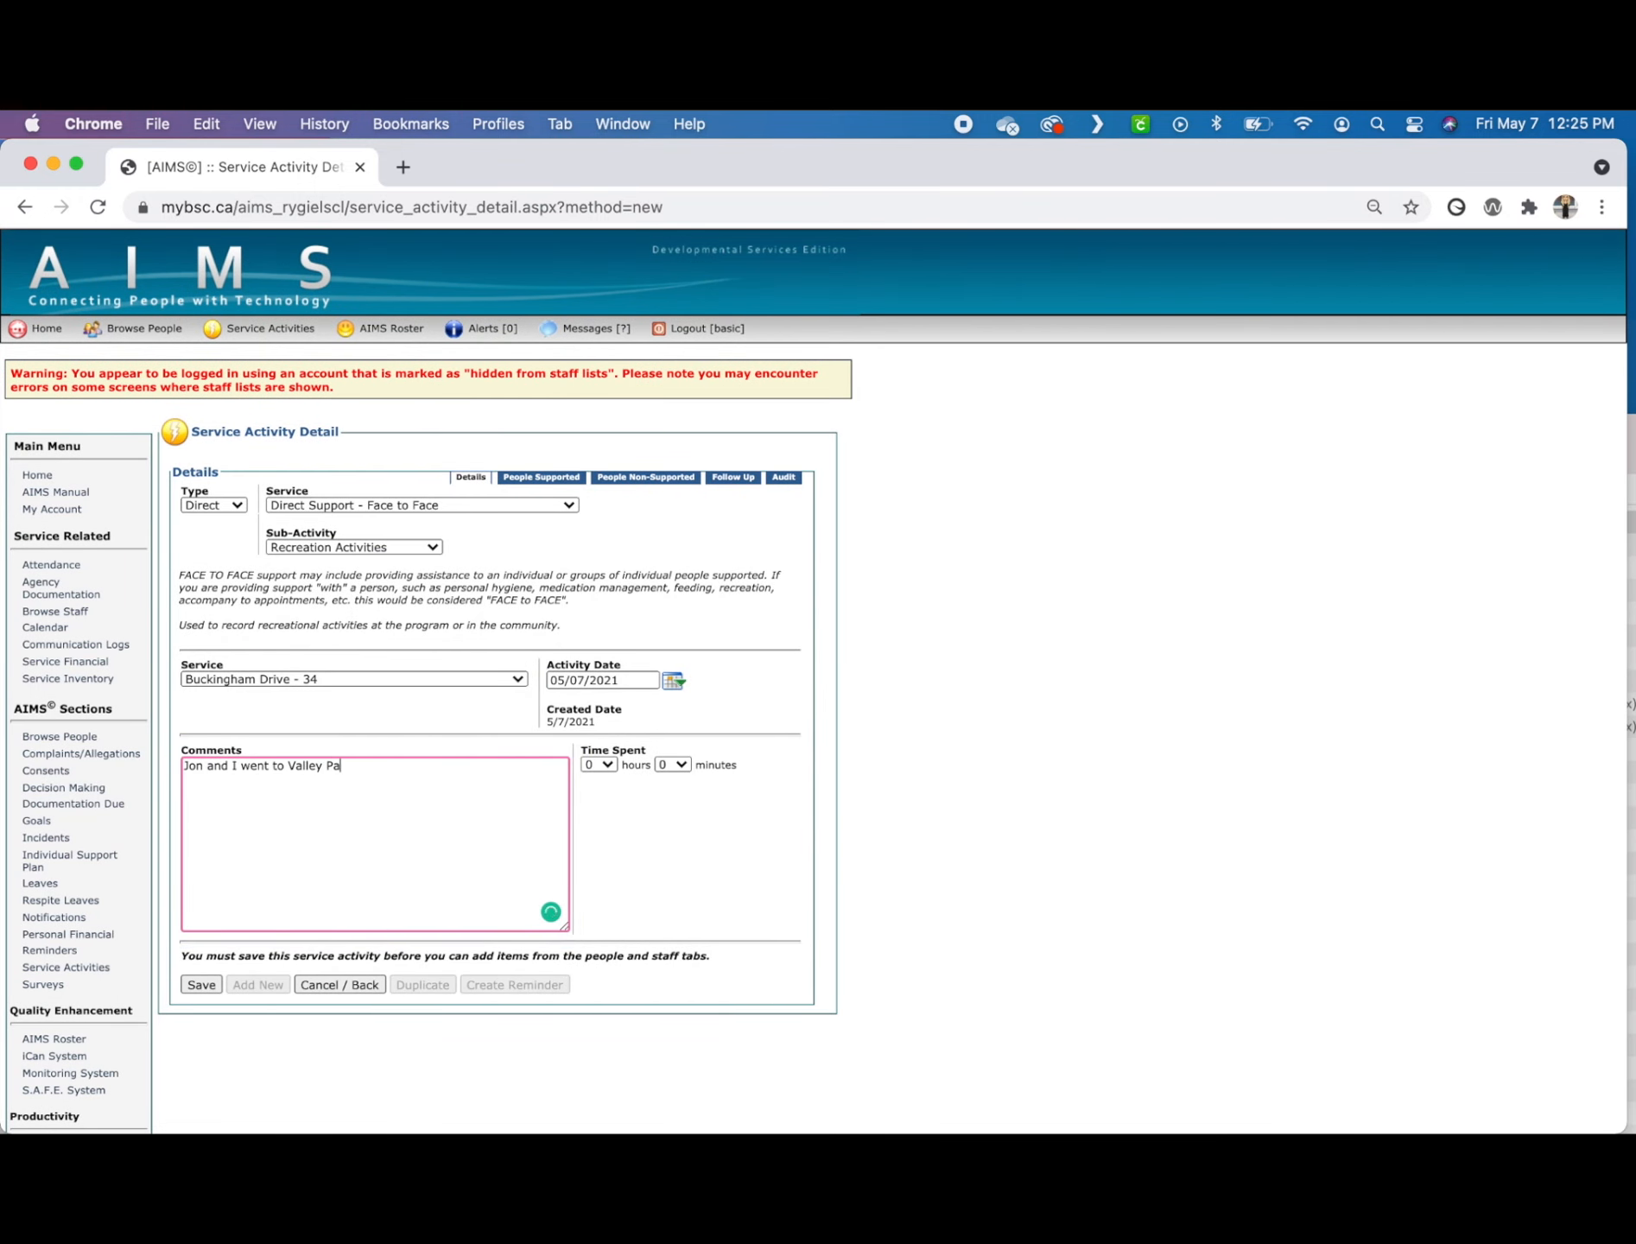
{"action": "type", "text": "Jon and I went to Valley Park and did a swimming zumba class. Jon had fun and would like "}
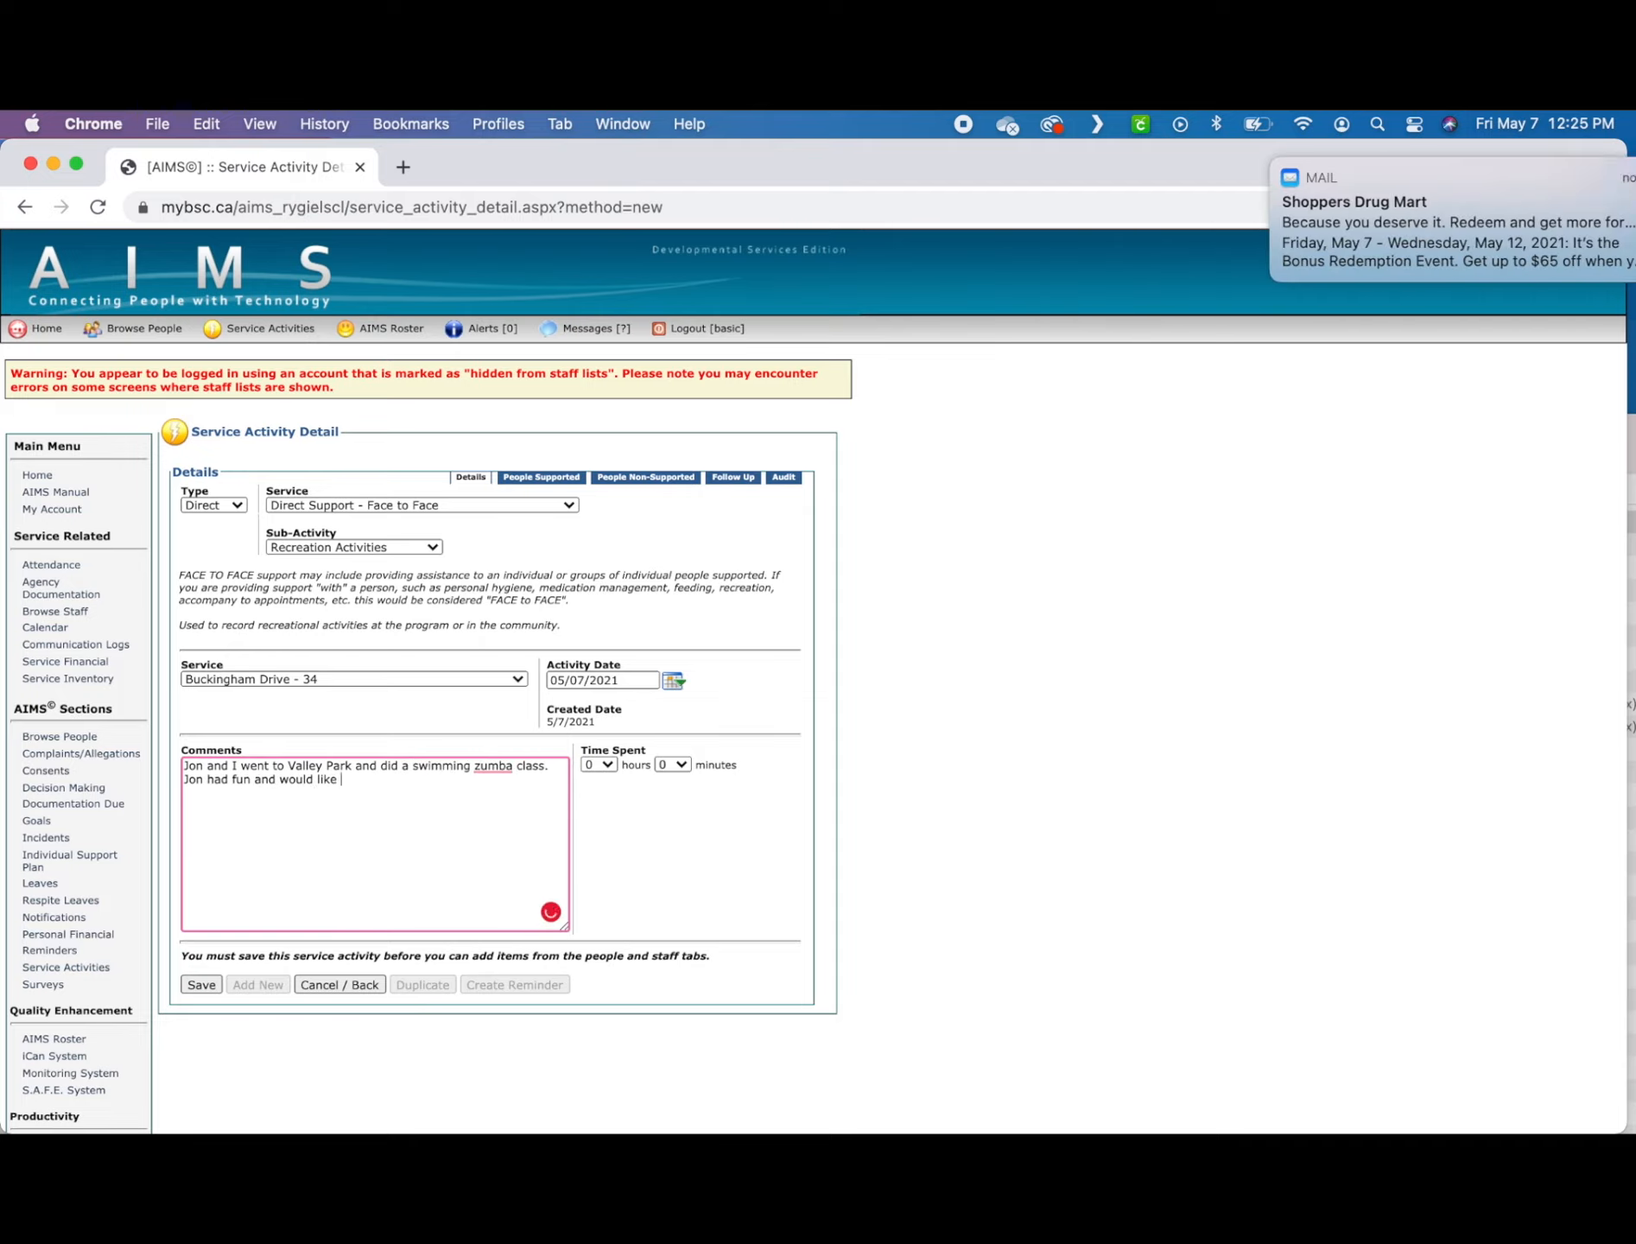
{"action": "type", "text": "to make this a monthly"}
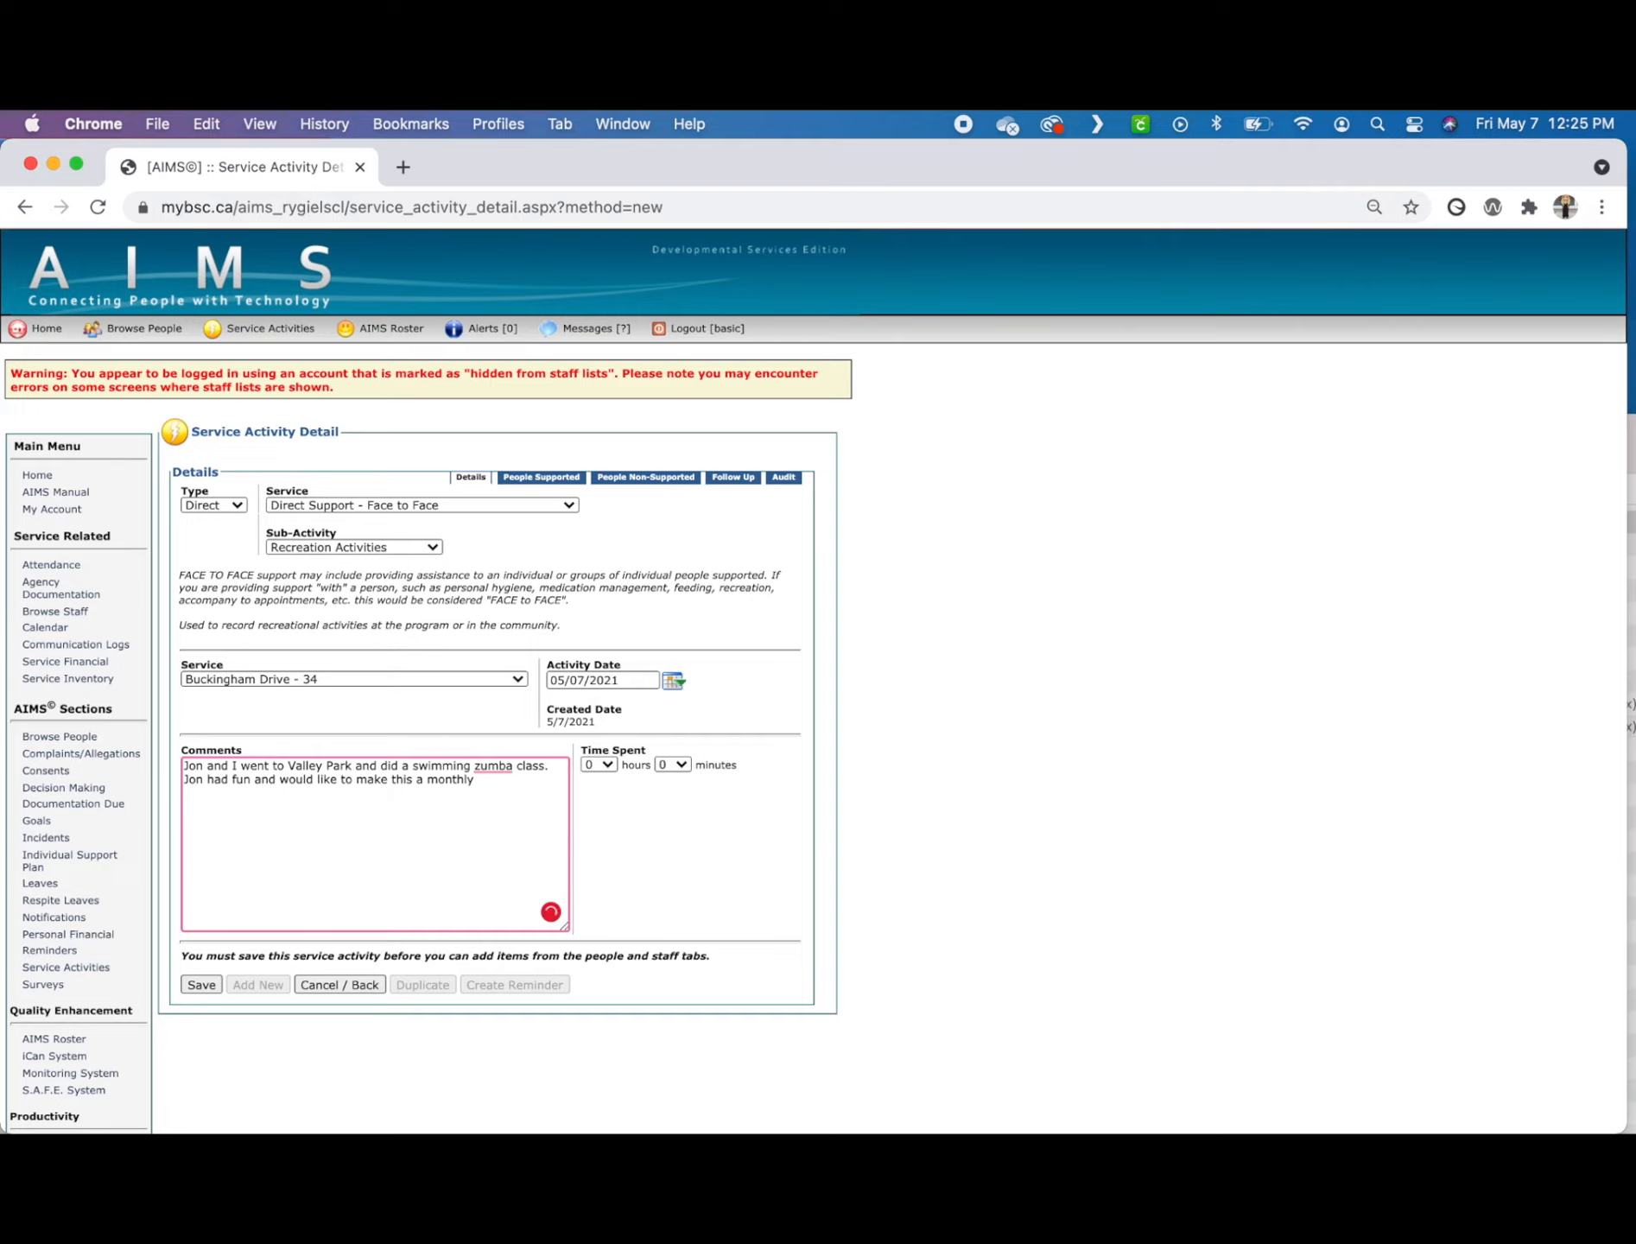
{"action": "type", "text": " outing."}
Step: Set the time spent to 1 hour and save the Recreation Activities entry
{"action": "left_click", "coordinate": [597, 764]}
{"action": "left_click", "coordinate": [631, 780]}
{"action": "left_click", "coordinate": [200, 985]}
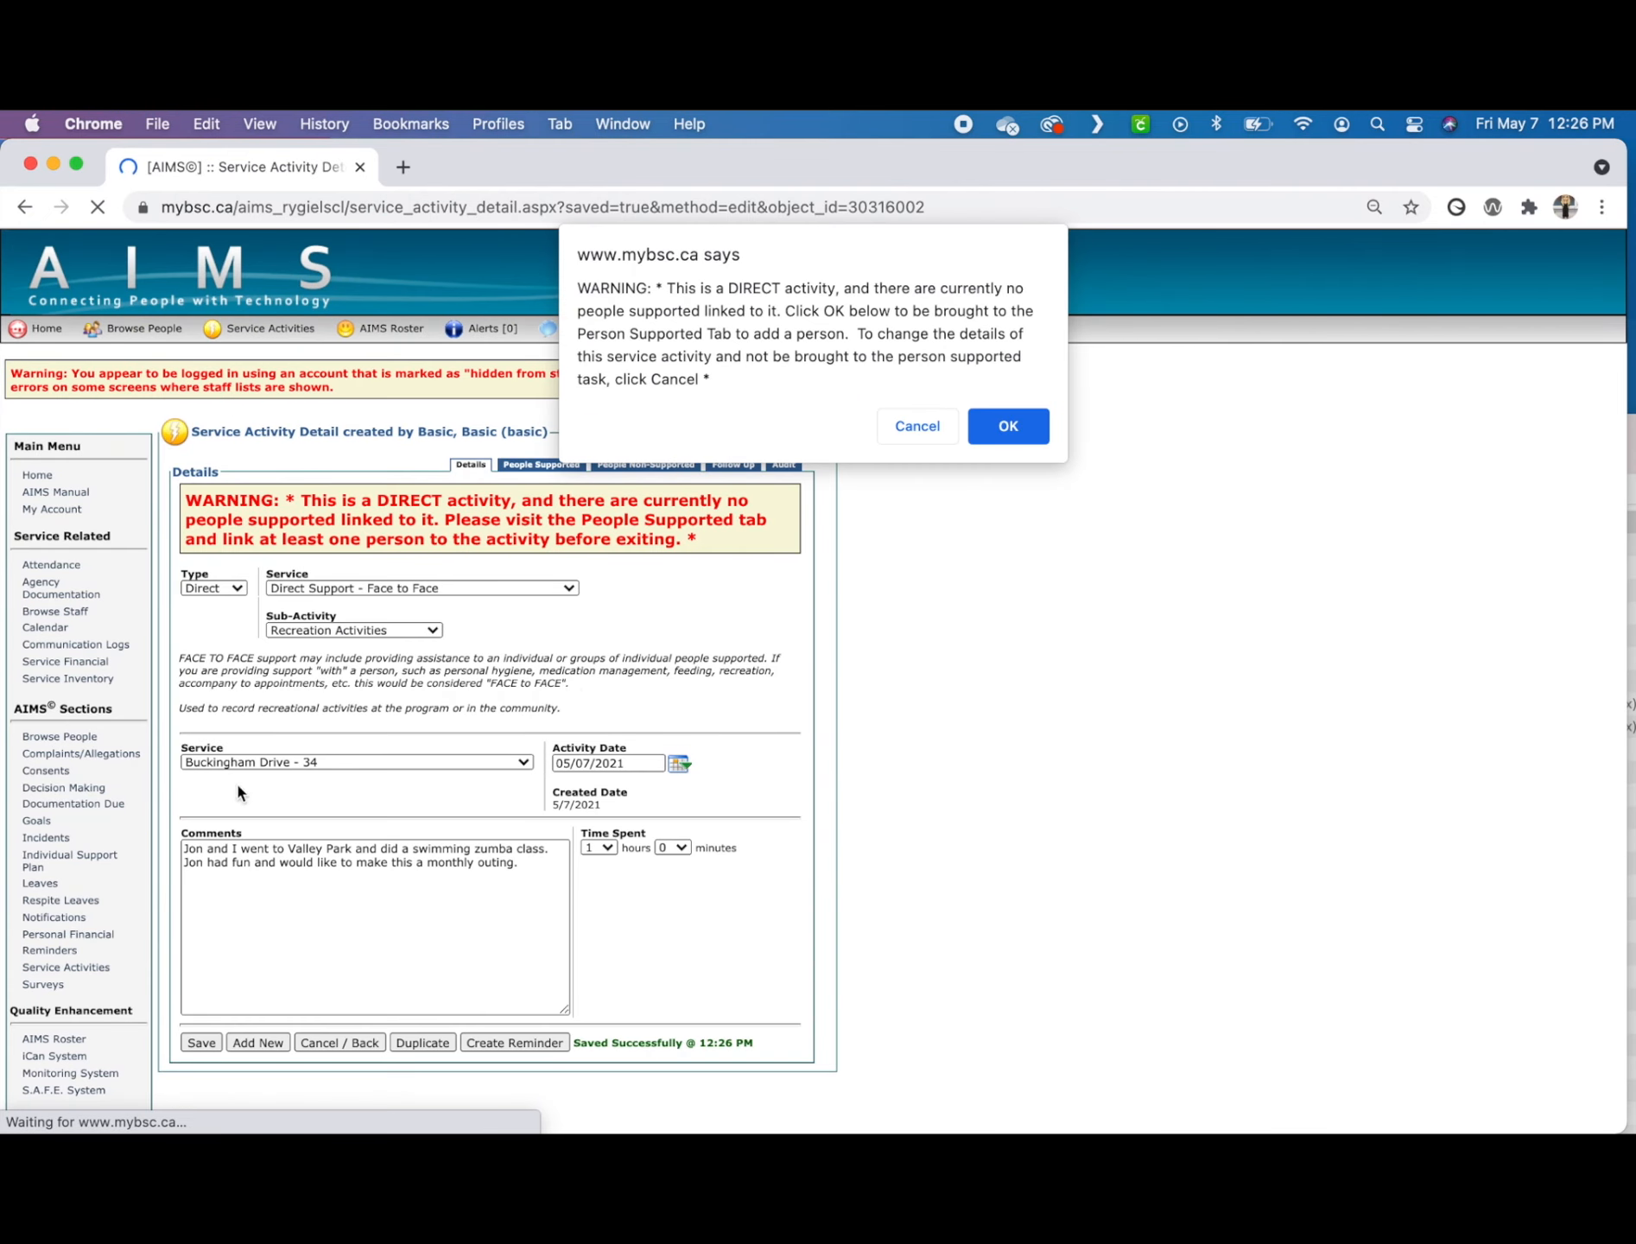
Step: Continue to the people supported list and link the first available person to the recreation activity
{"action": "left_click", "coordinate": [1009, 426]}
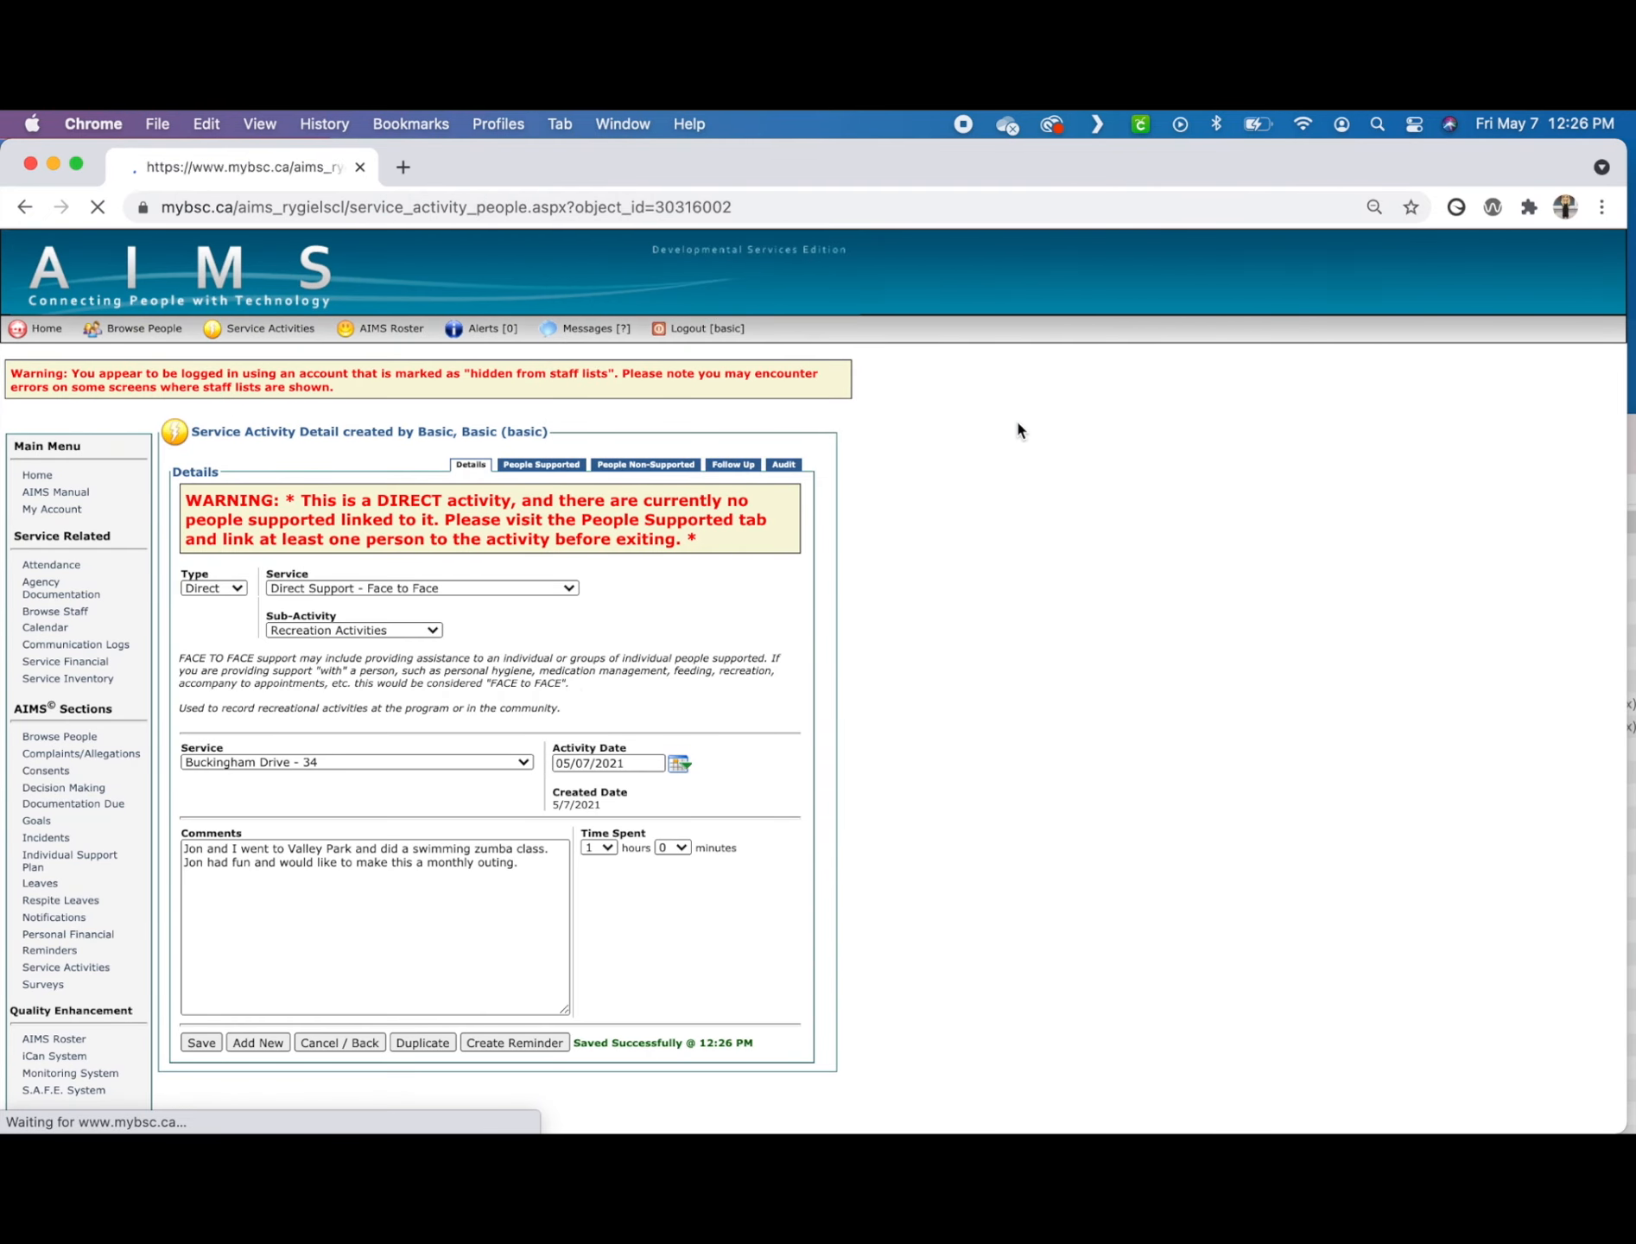
{"action": "left_click", "coordinate": [197, 706]}
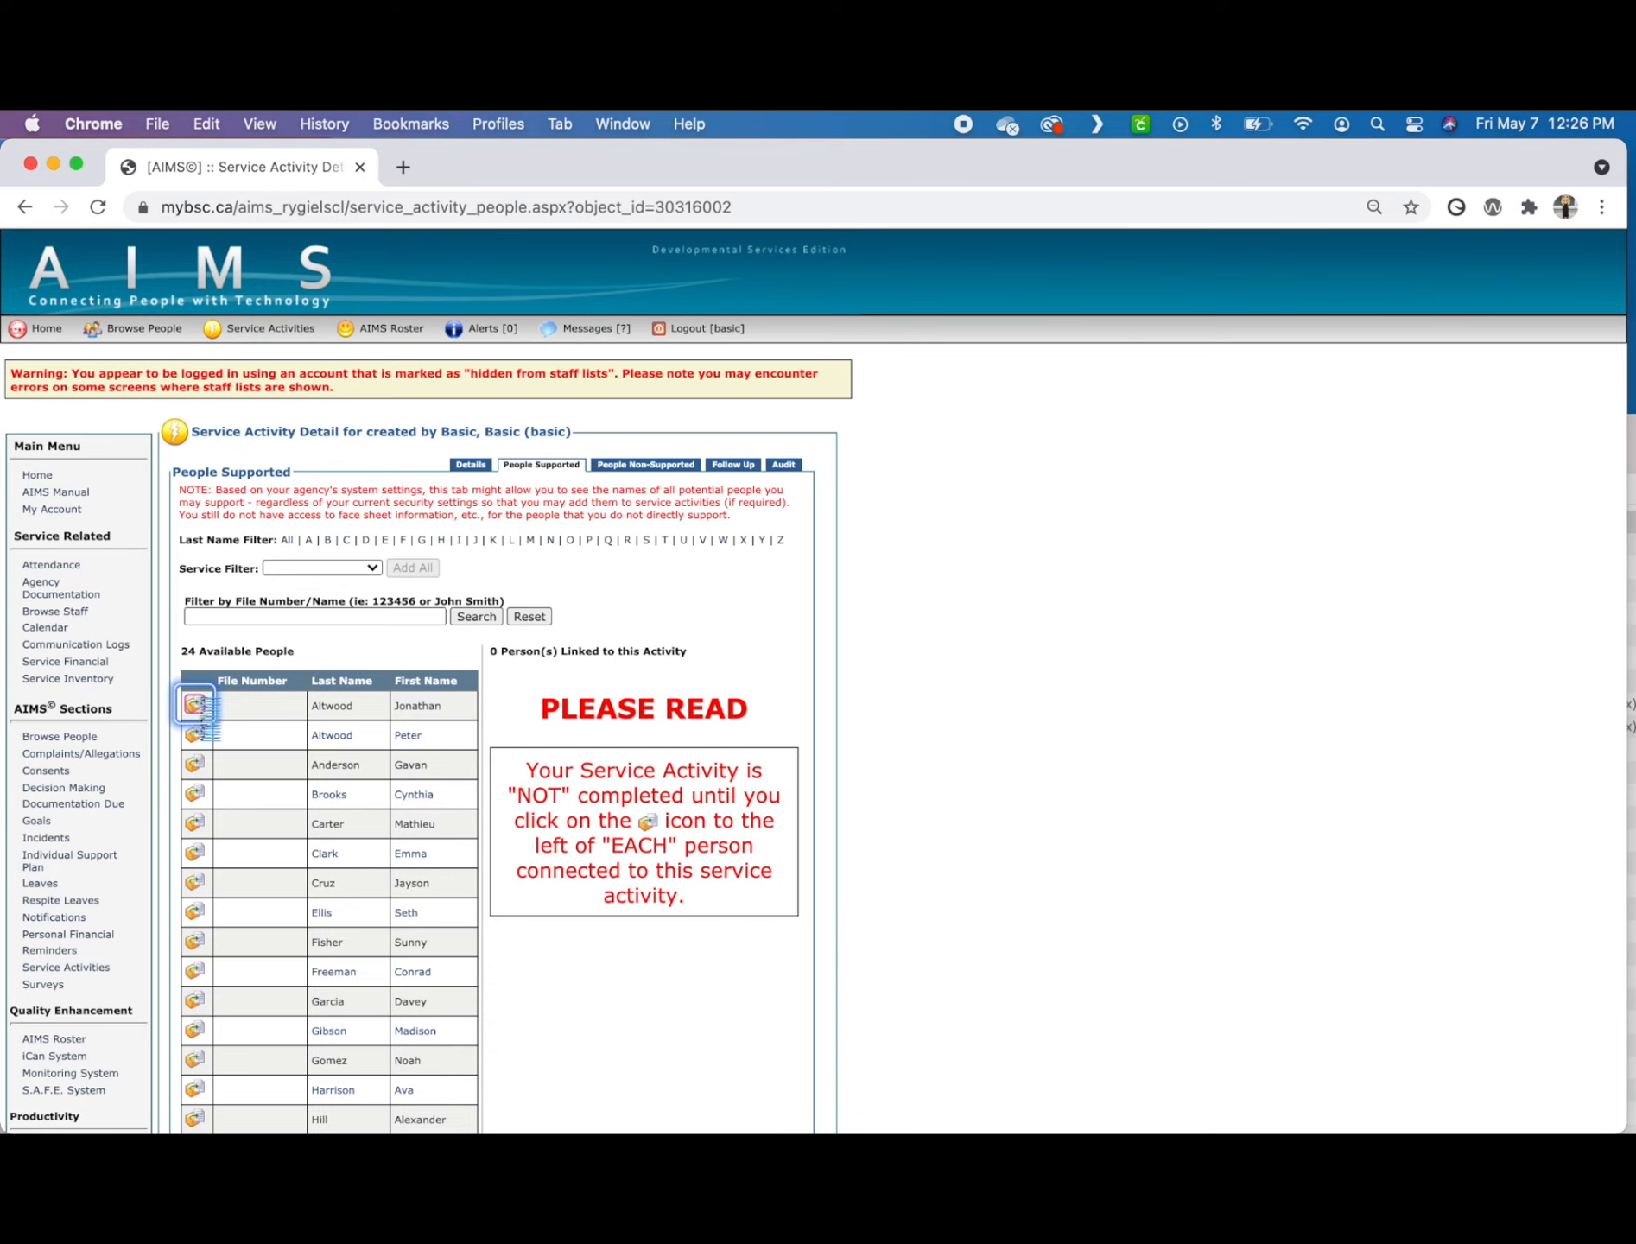
Step: Start a new Direct Support - Face to Face activity with the Teaching/Training sub-activity and the Buckingham Drive - 34 cost centre
{"action": "scroll", "coordinate": [200, 710], "scroll_direction": "down", "scroll_amount": 5}
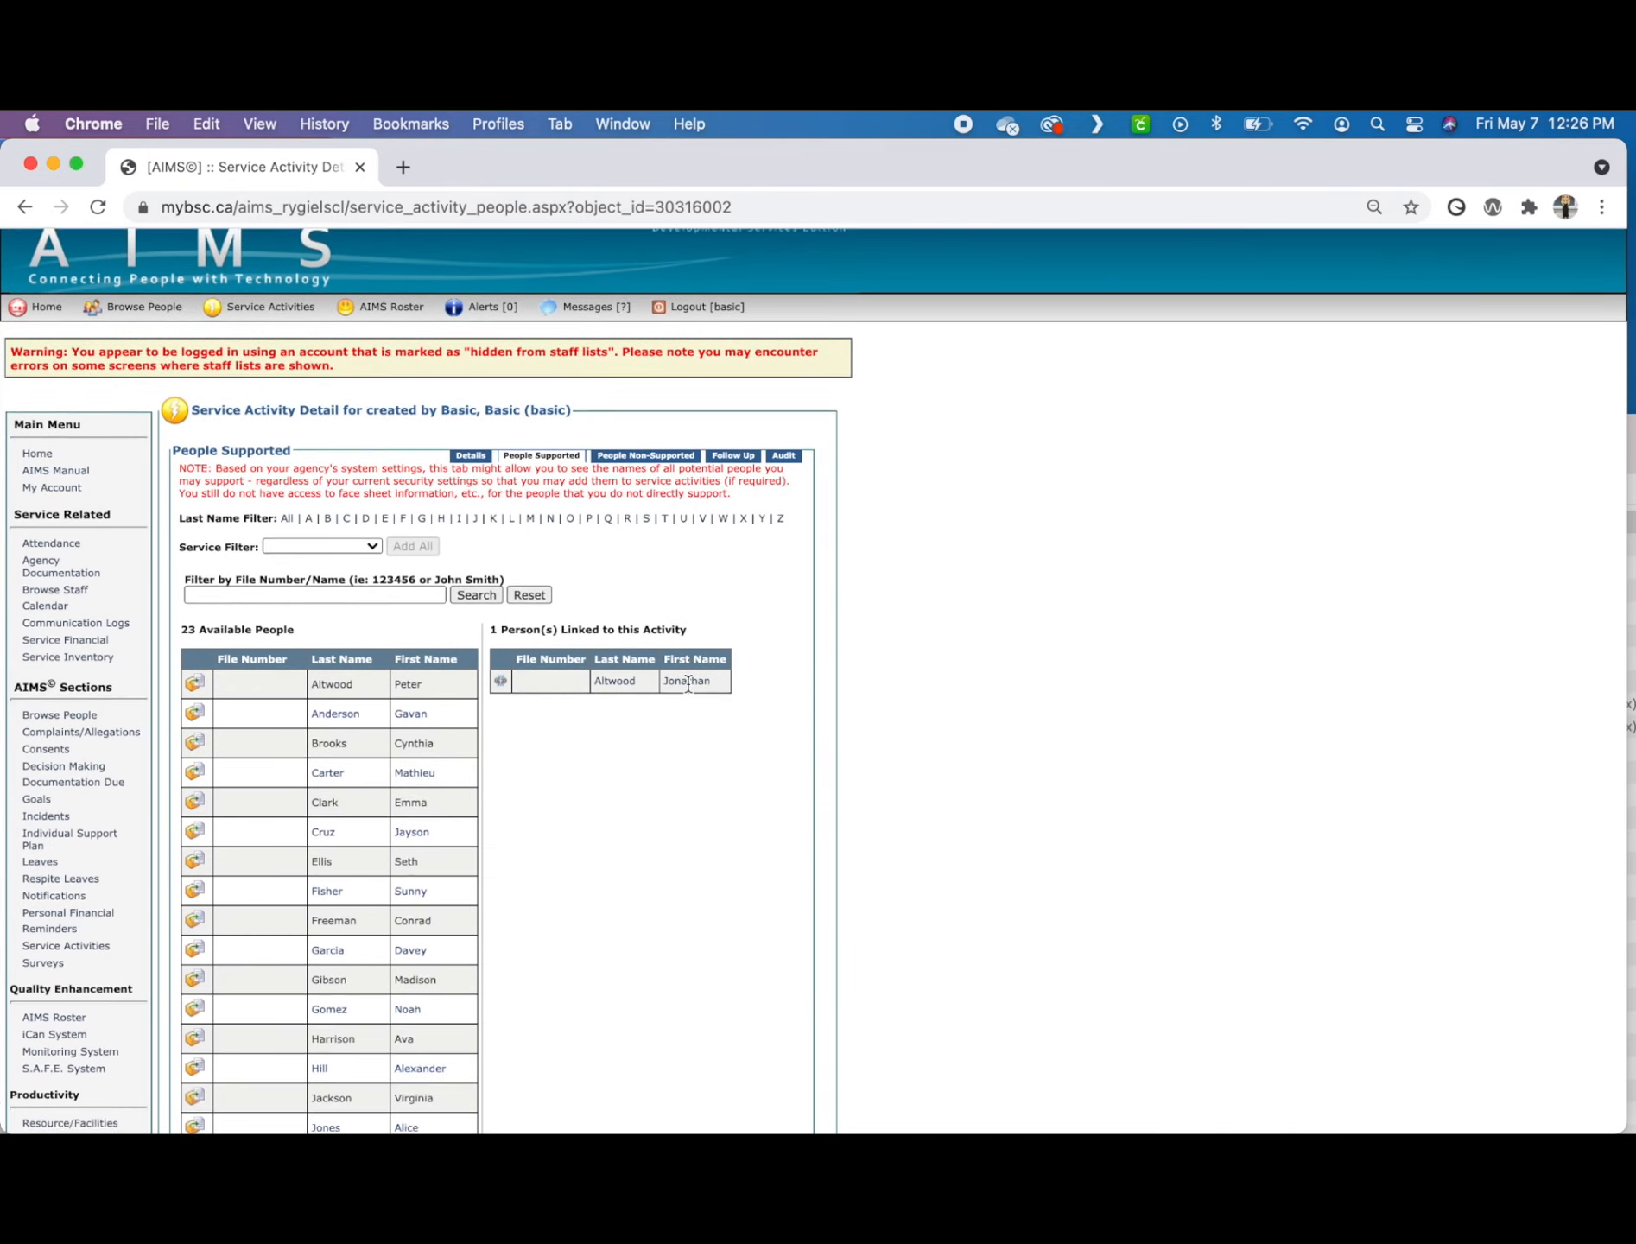
{"action": "left_click", "coordinate": [212, 1069]}
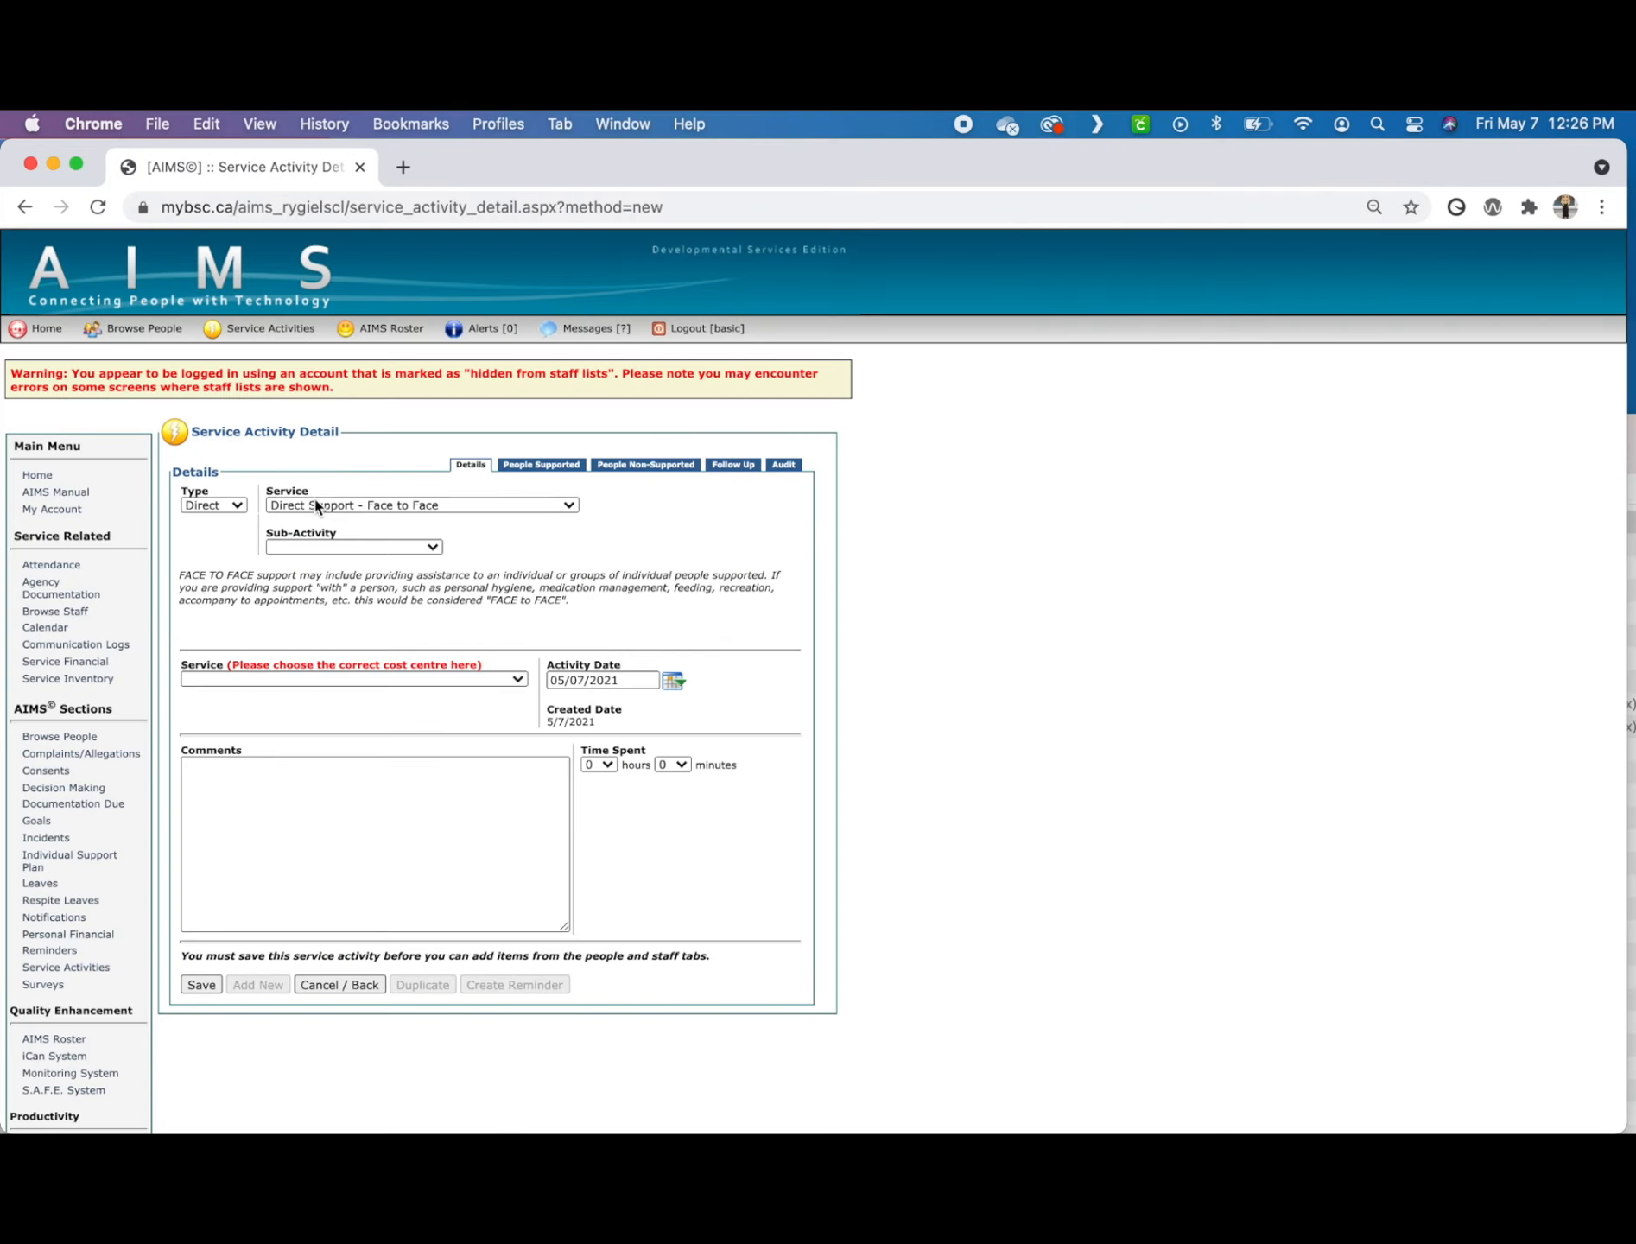
{"action": "left_click", "coordinate": [235, 508]}
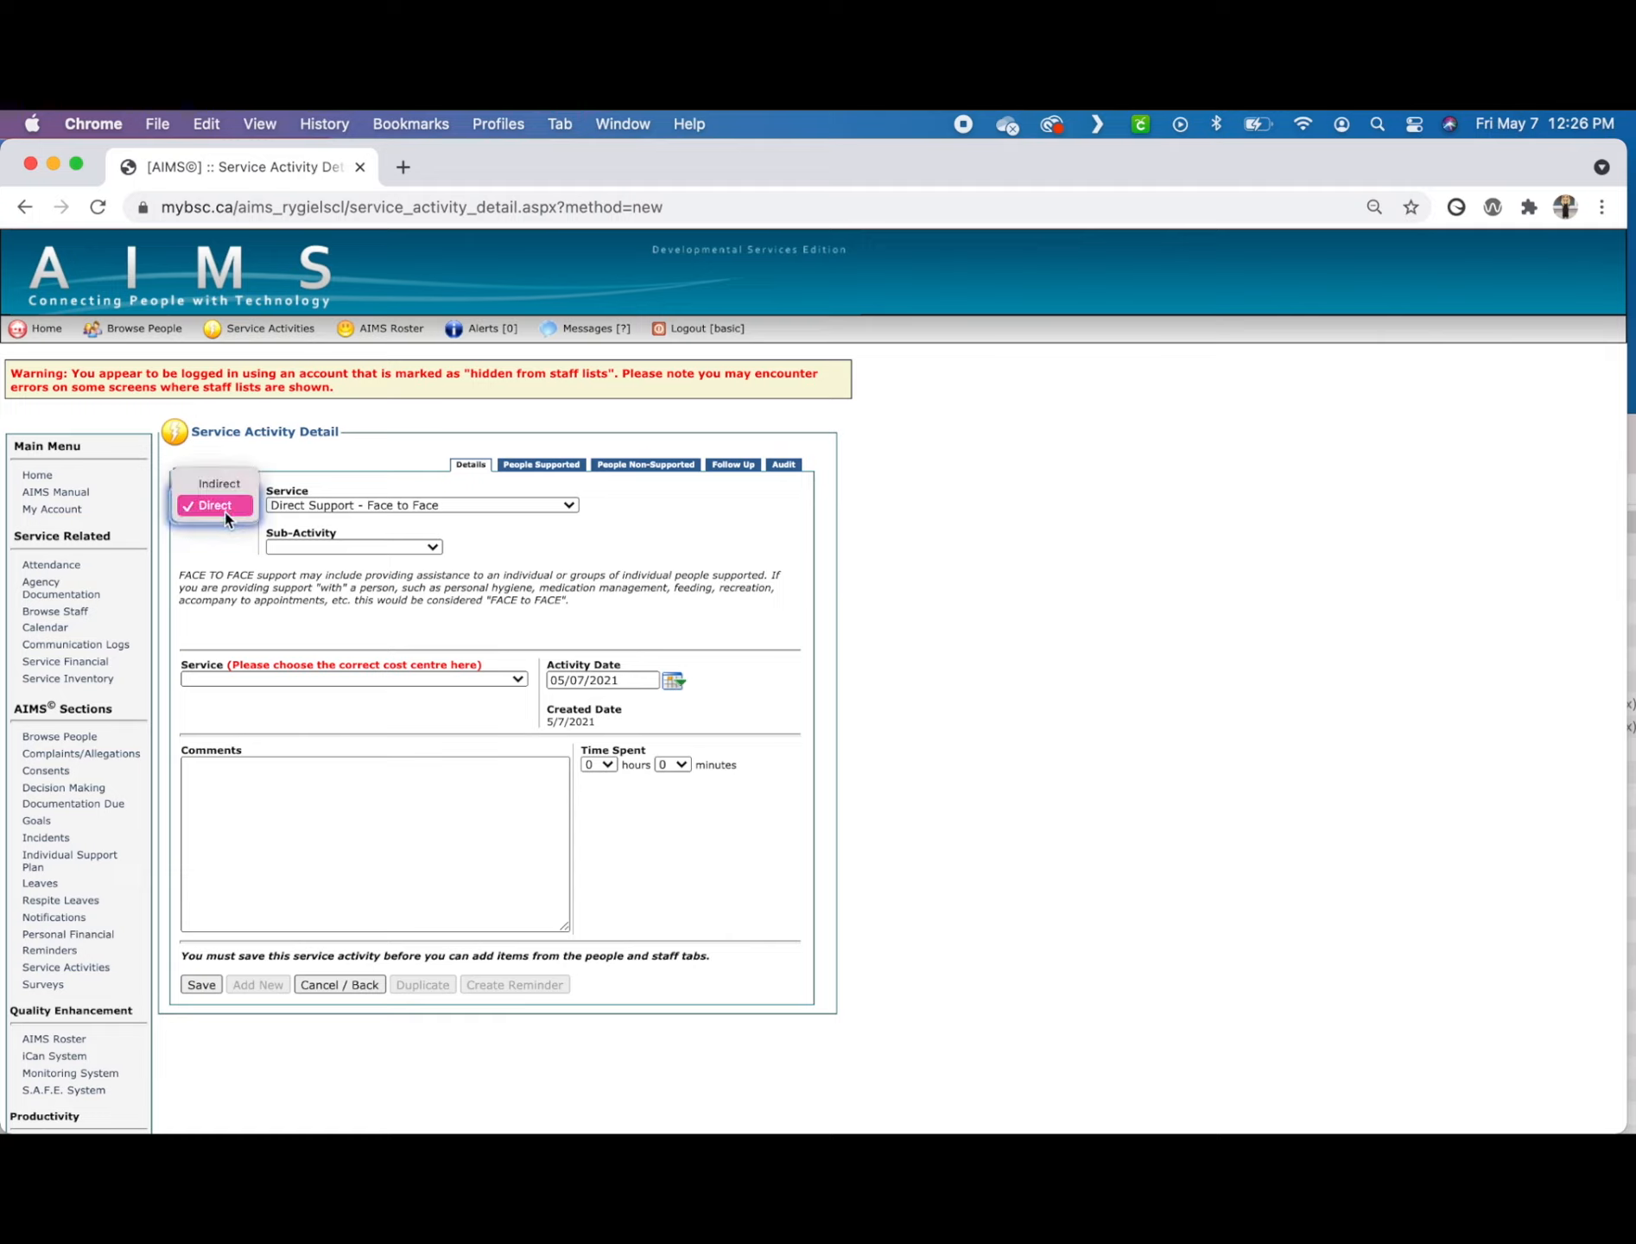
{"action": "left_click", "coordinate": [235, 509]}
{"action": "left_click", "coordinate": [297, 504]}
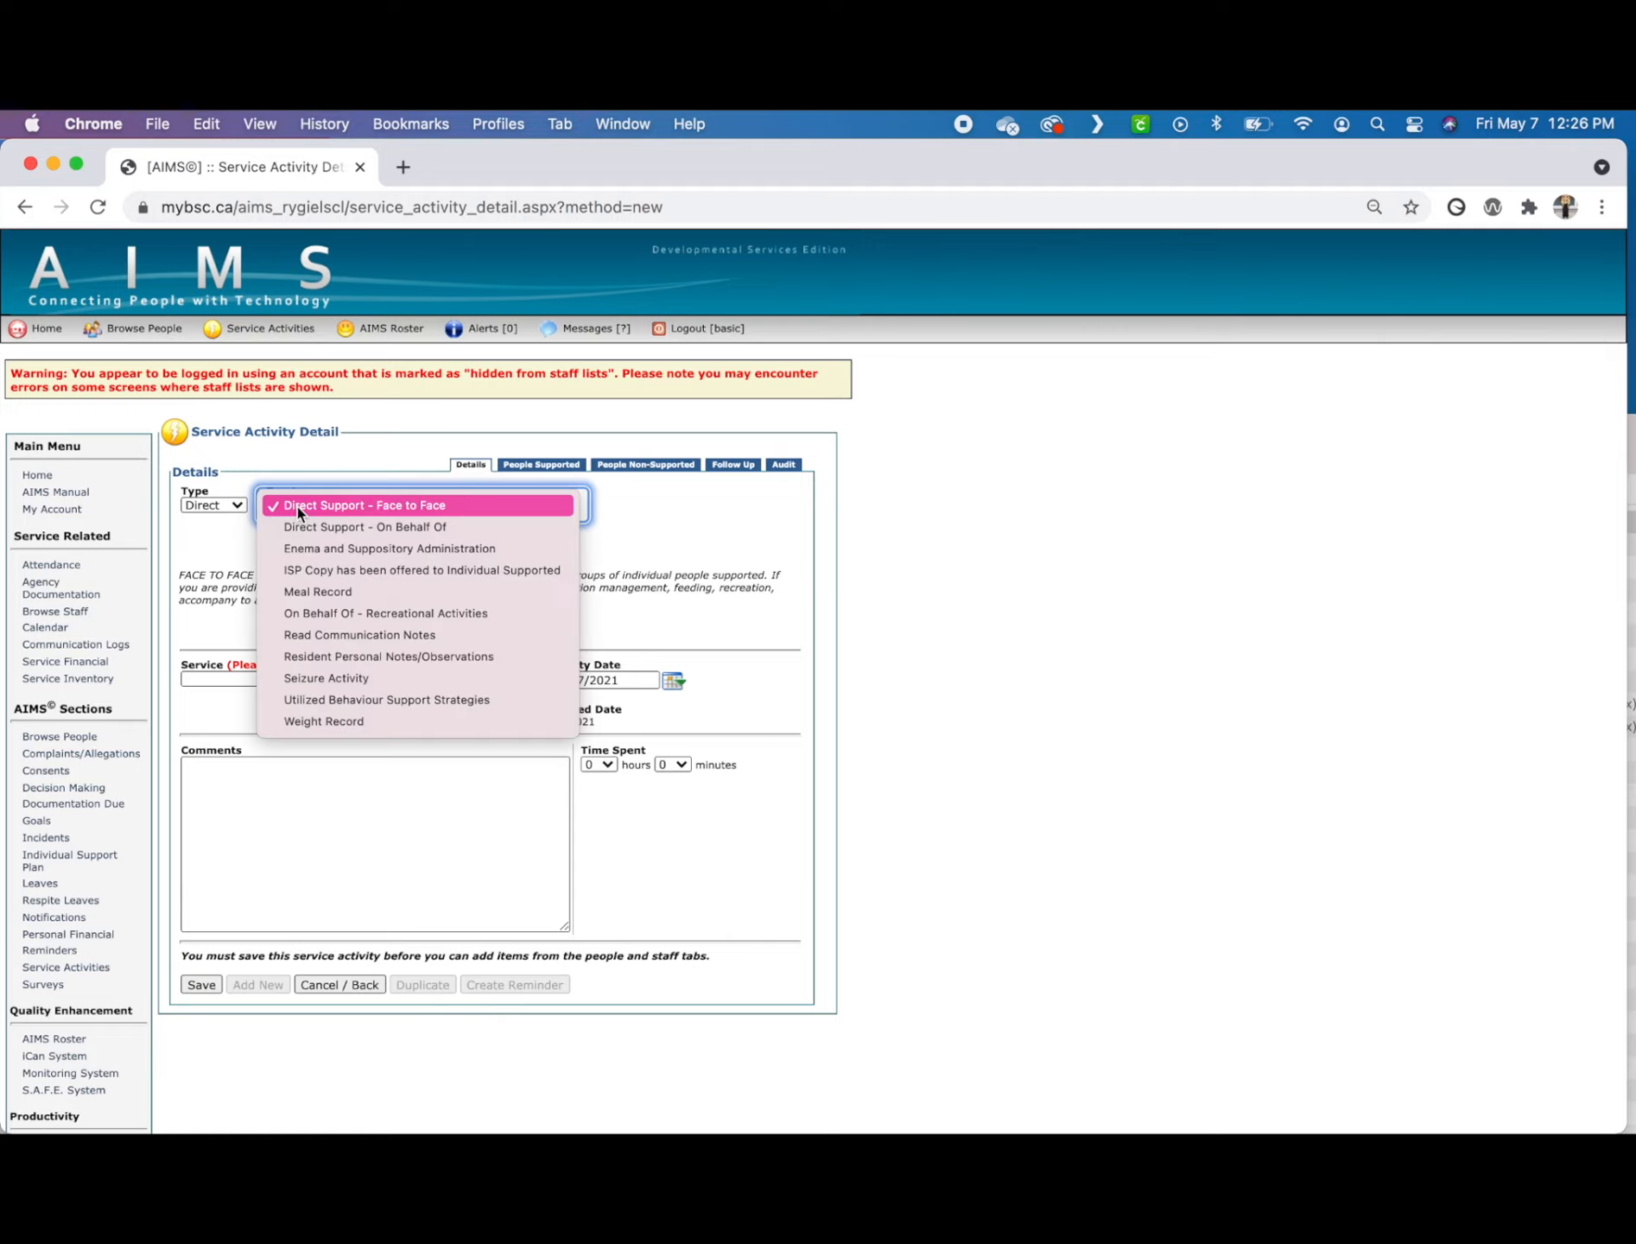
{"action": "left_click", "coordinate": [296, 506]}
{"action": "left_click", "coordinate": [304, 548]}
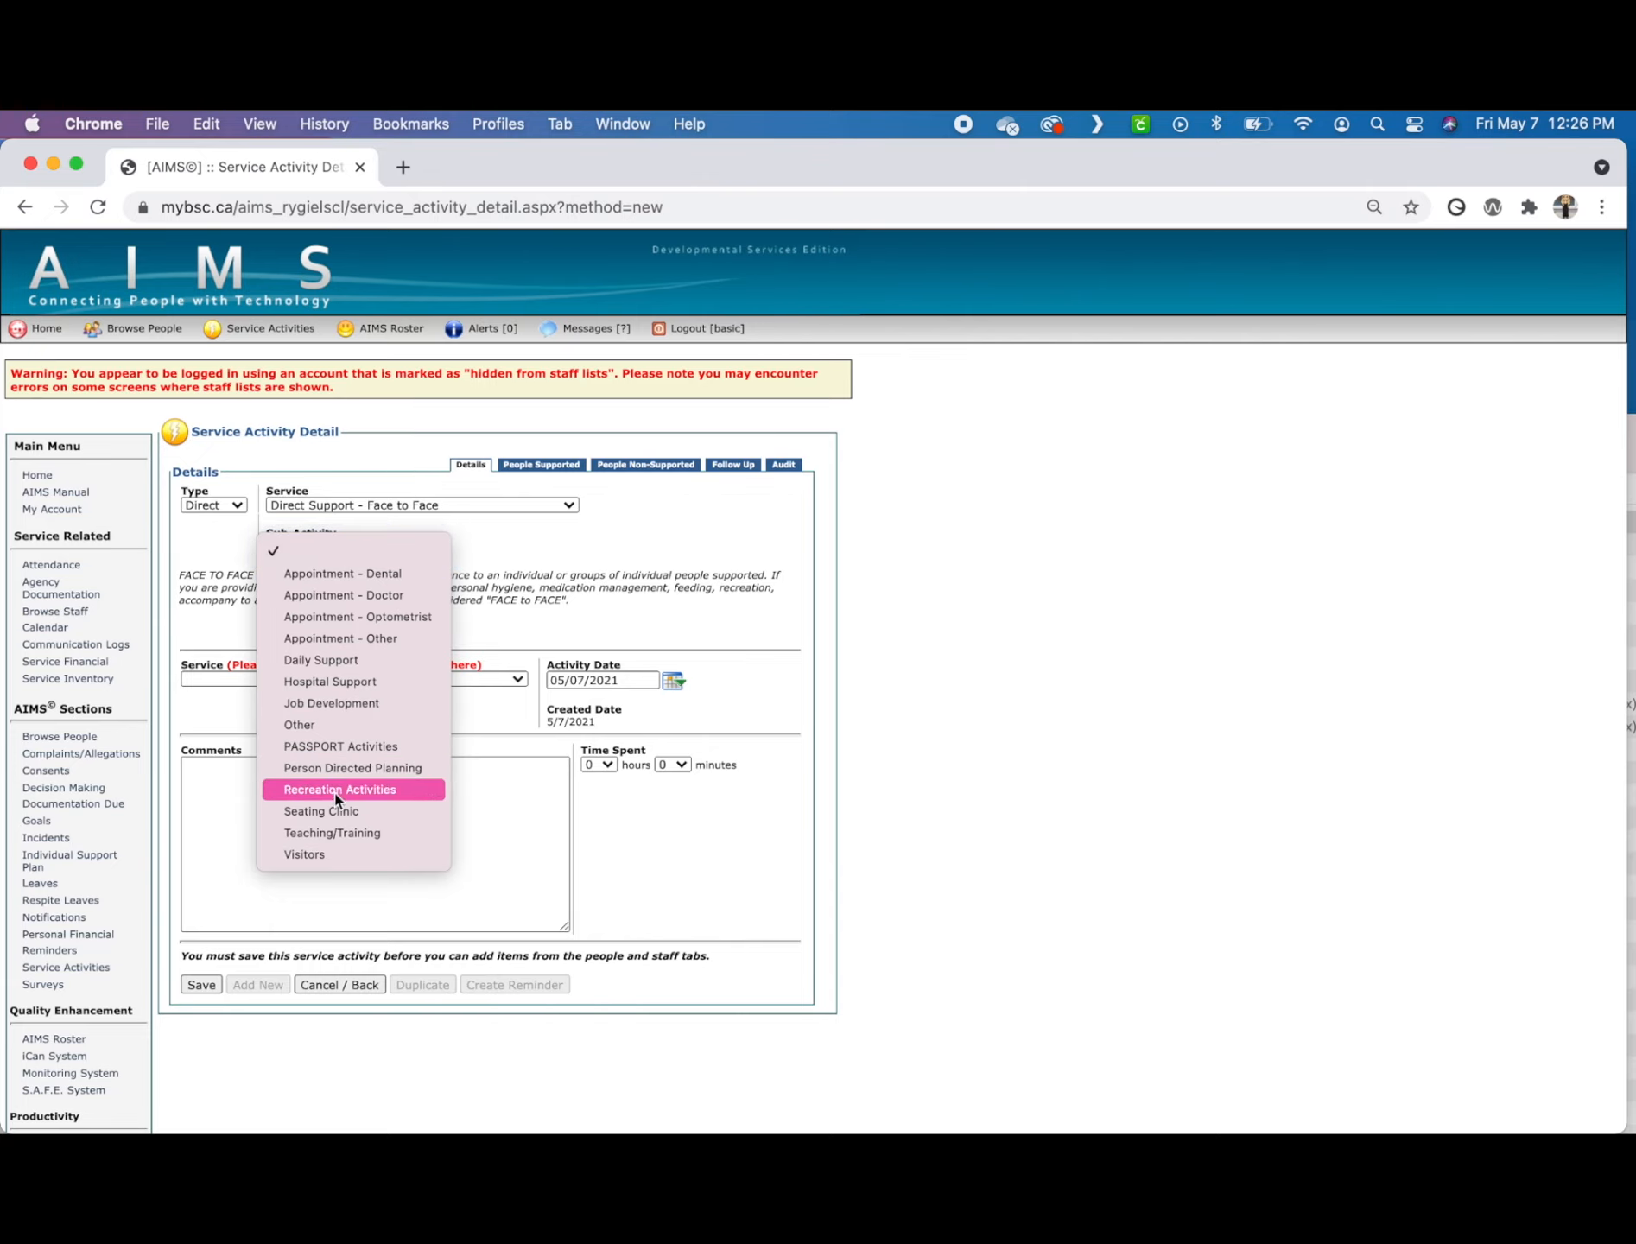
{"action": "left_click", "coordinate": [331, 833]}
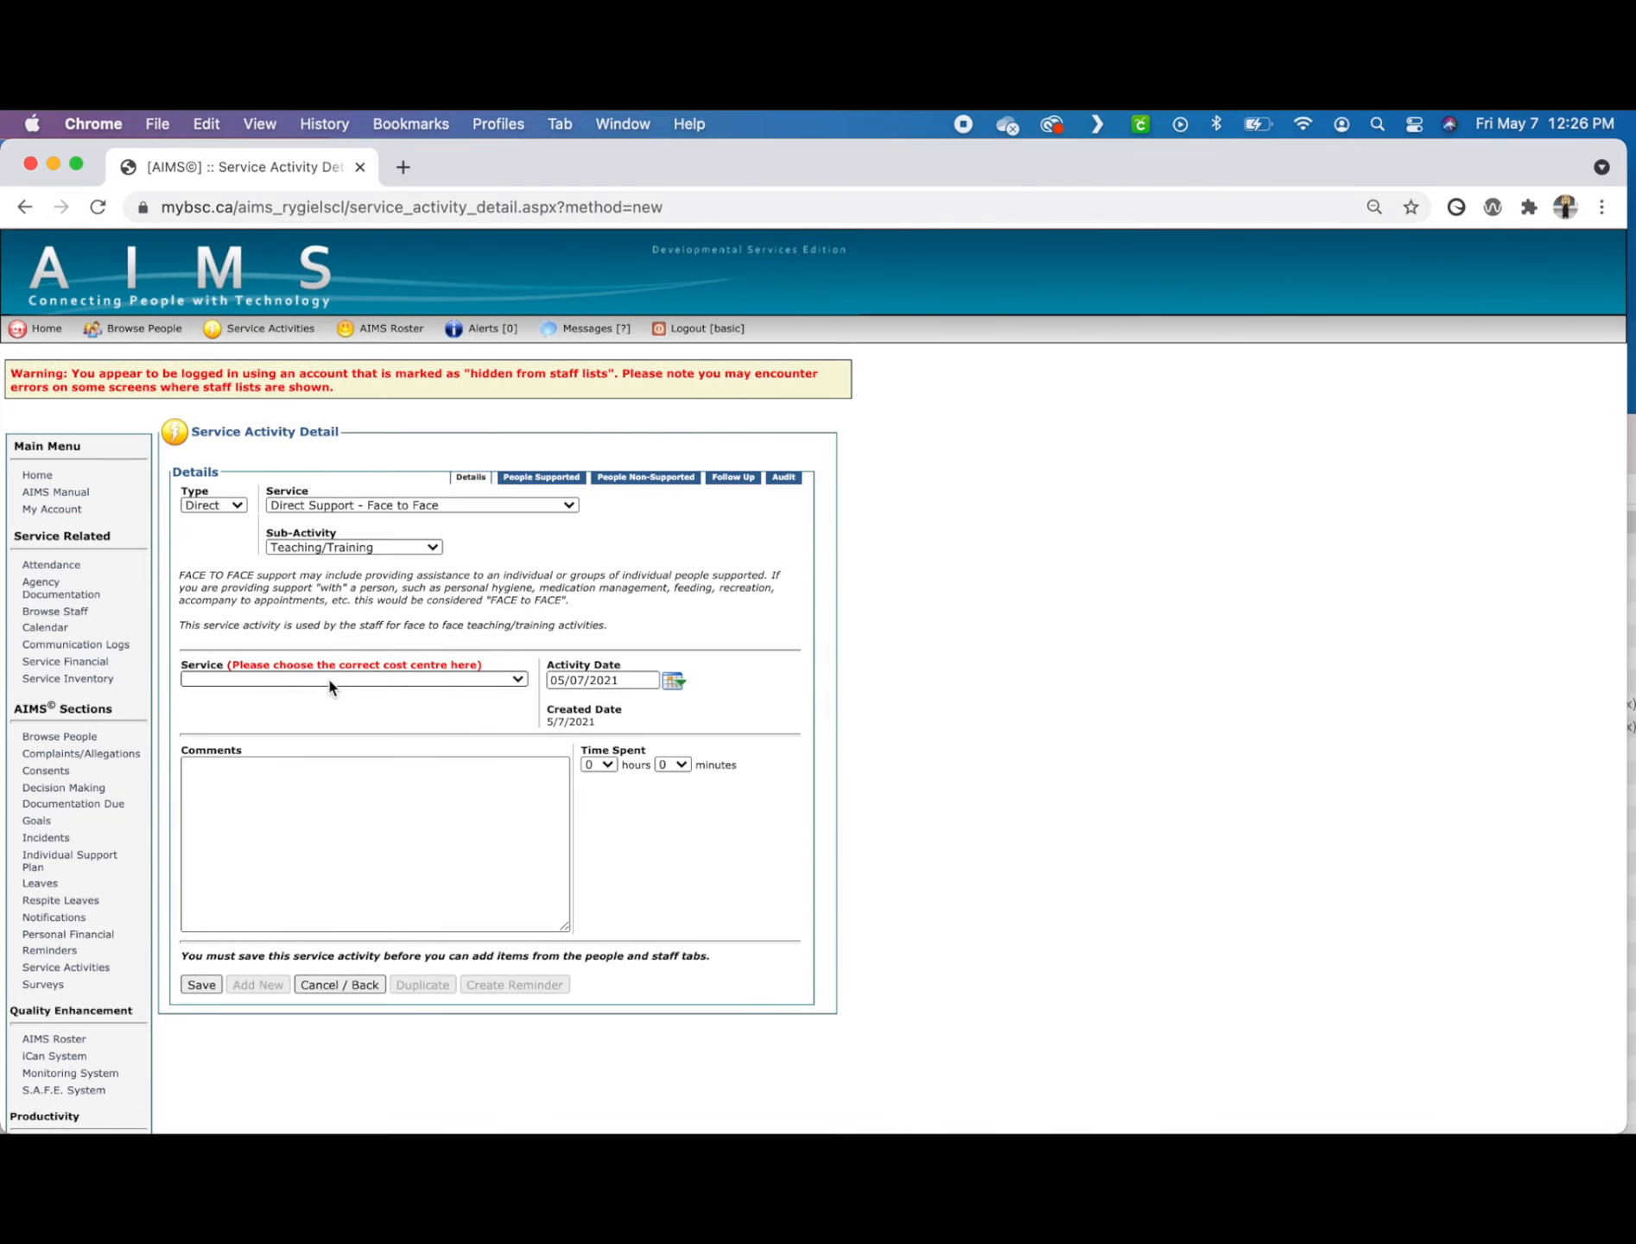
{"action": "left_click", "coordinate": [328, 680]}
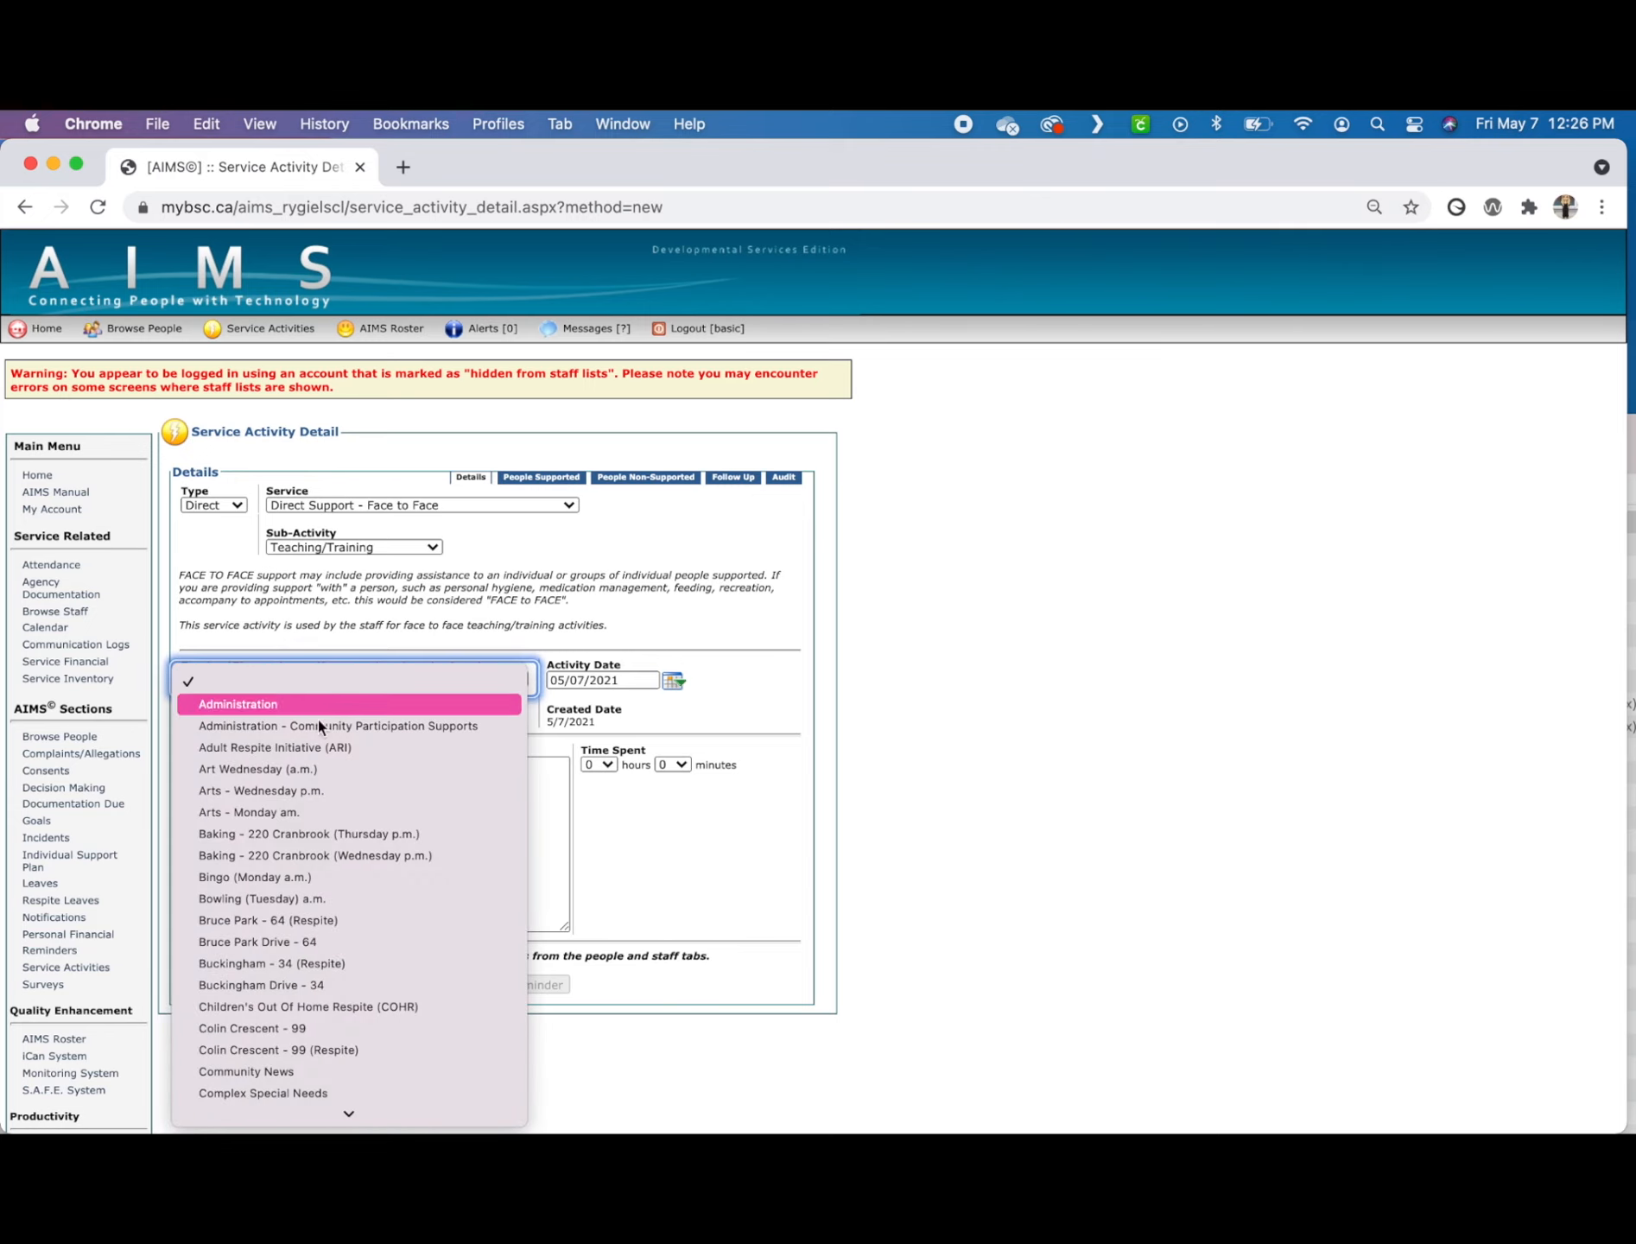
{"action": "left_click", "coordinate": [308, 984]}
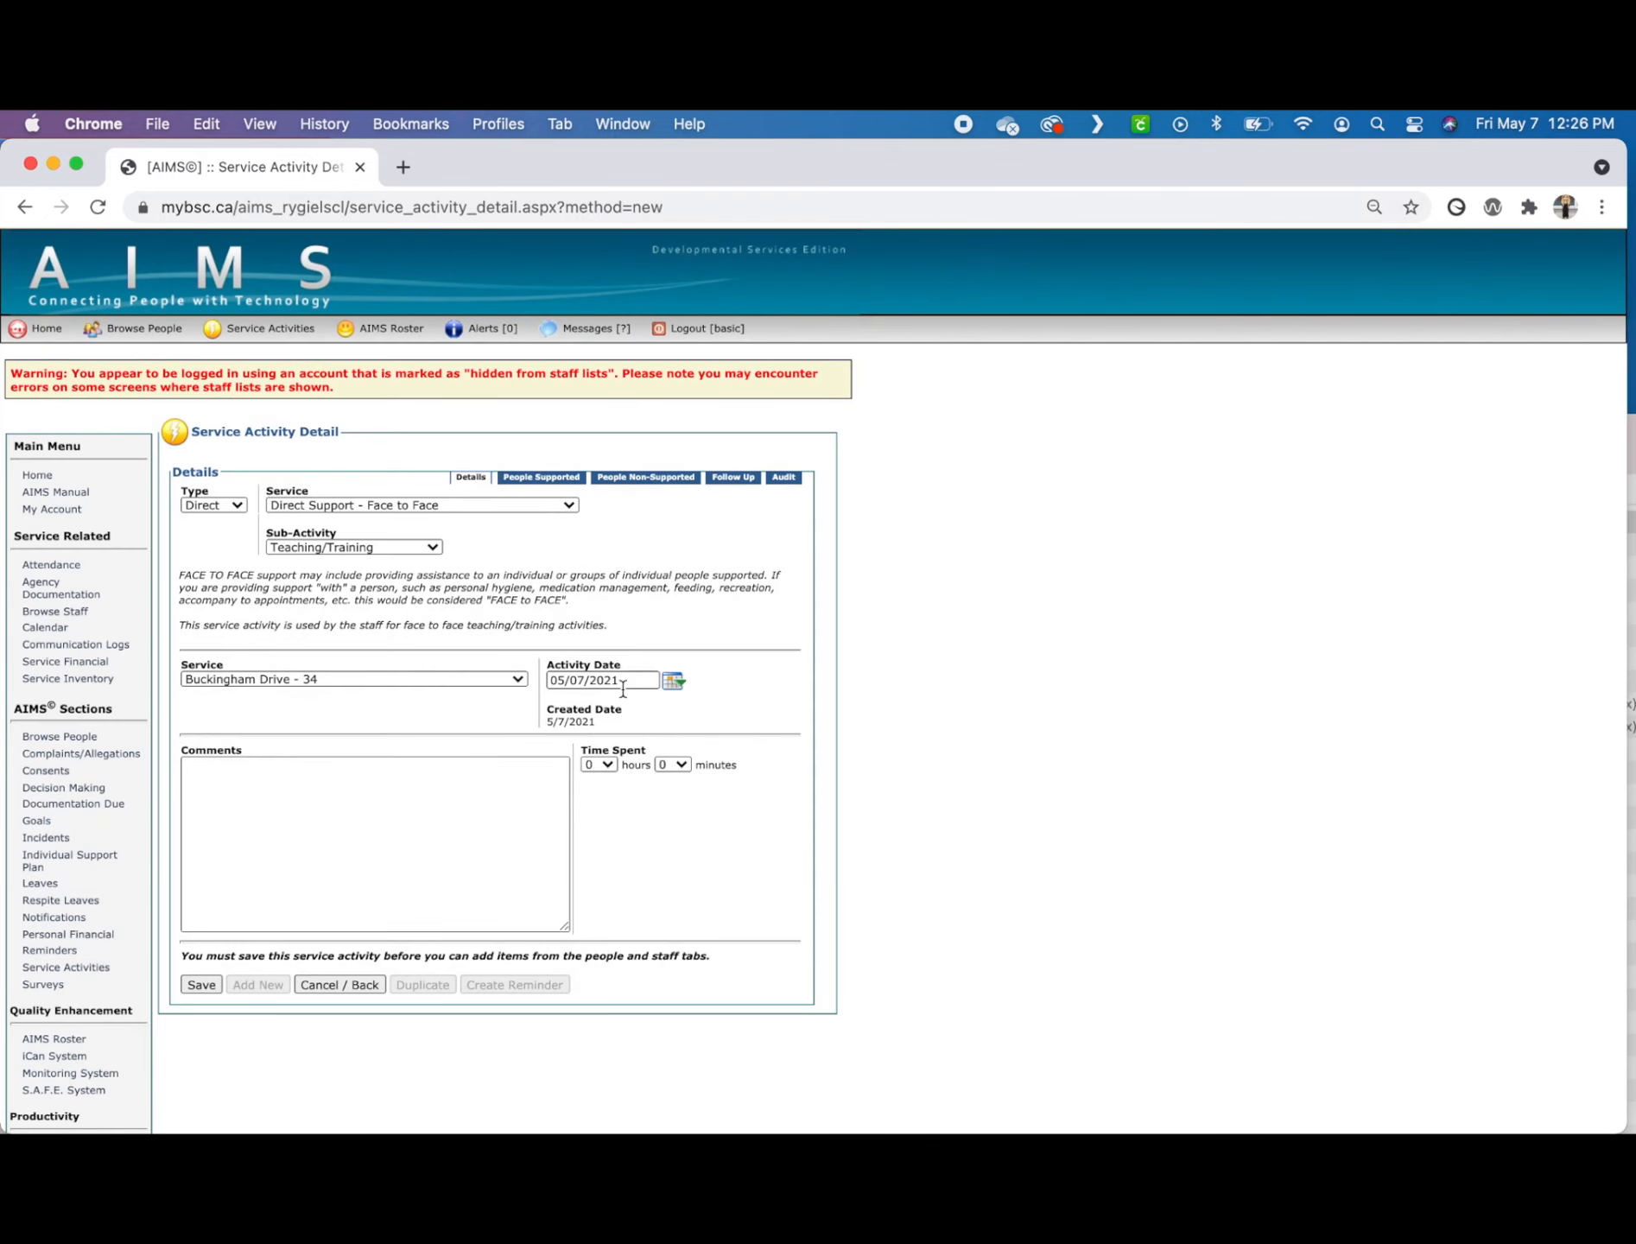
Step: Set the time spent to 1 hour and comment that the supported person completed his training for "_____"
{"action": "left_click", "coordinate": [602, 764]}
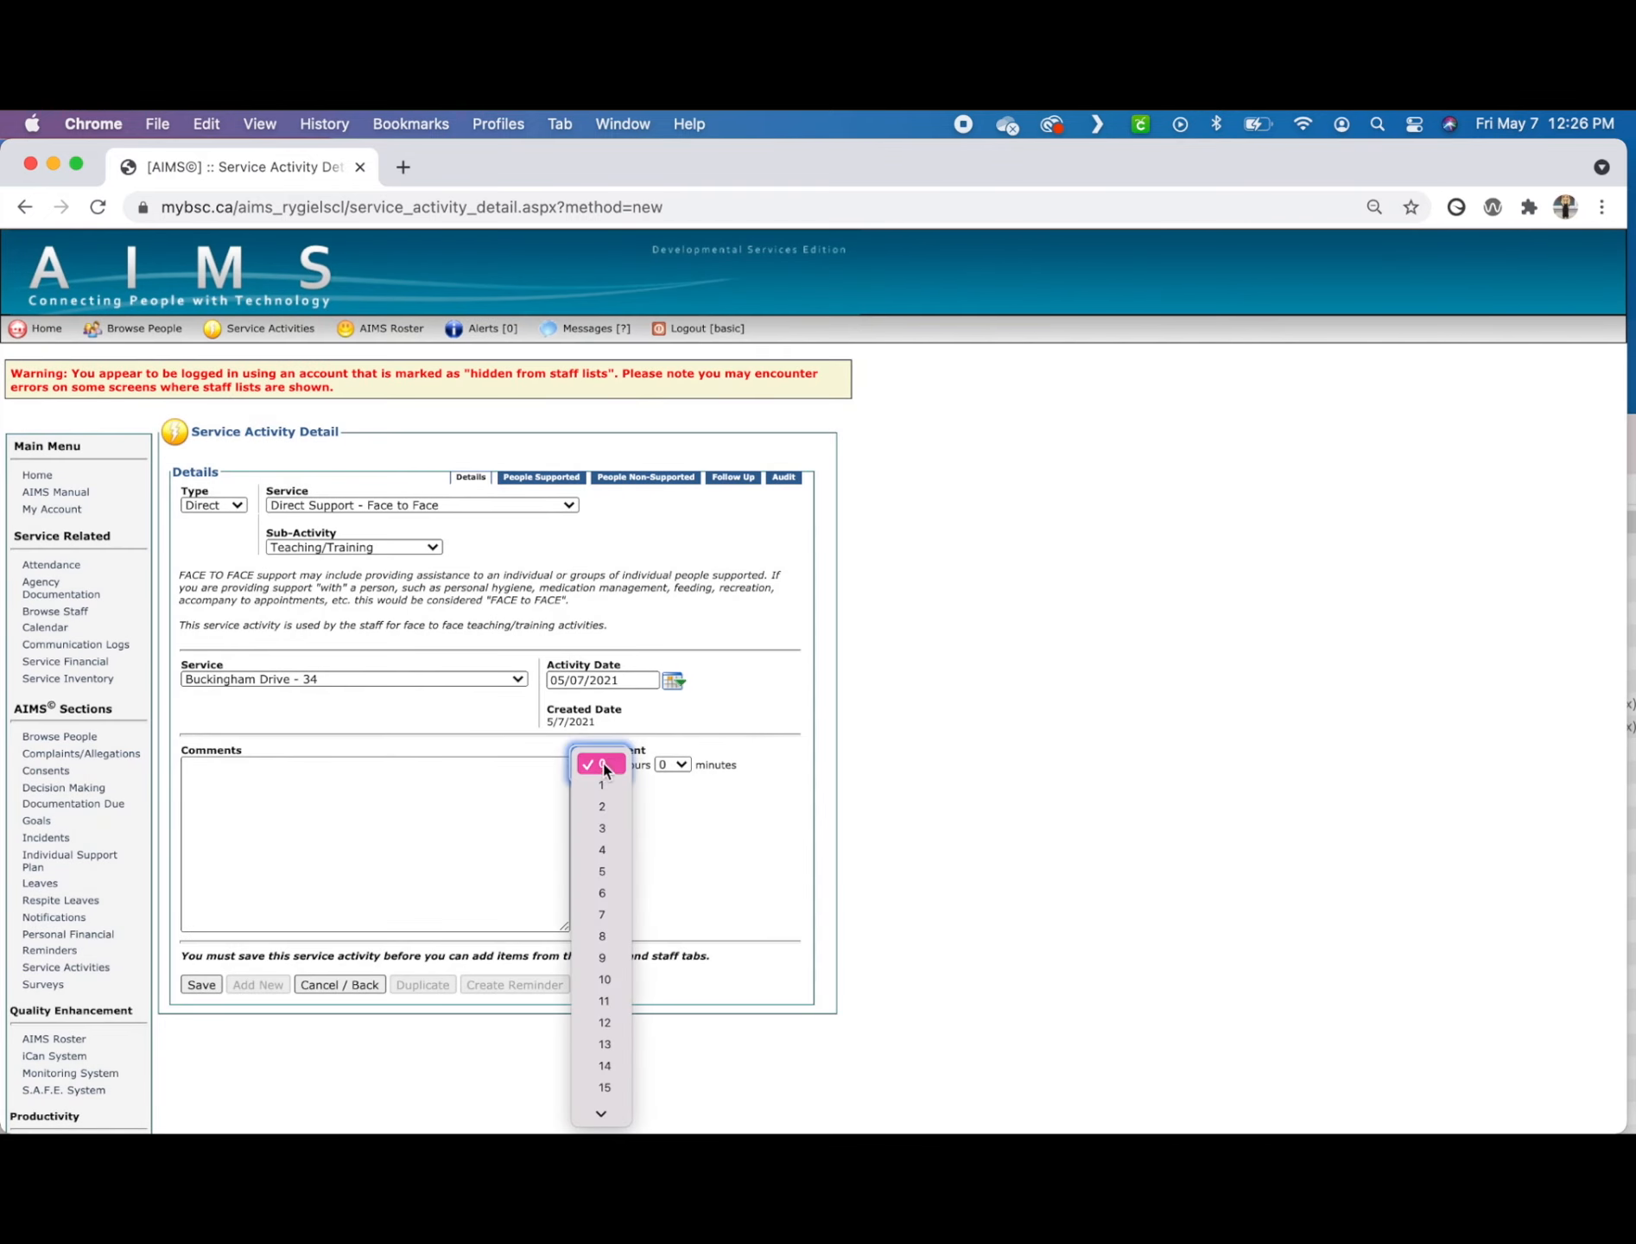
{"action": "left_click", "coordinate": [601, 787]}
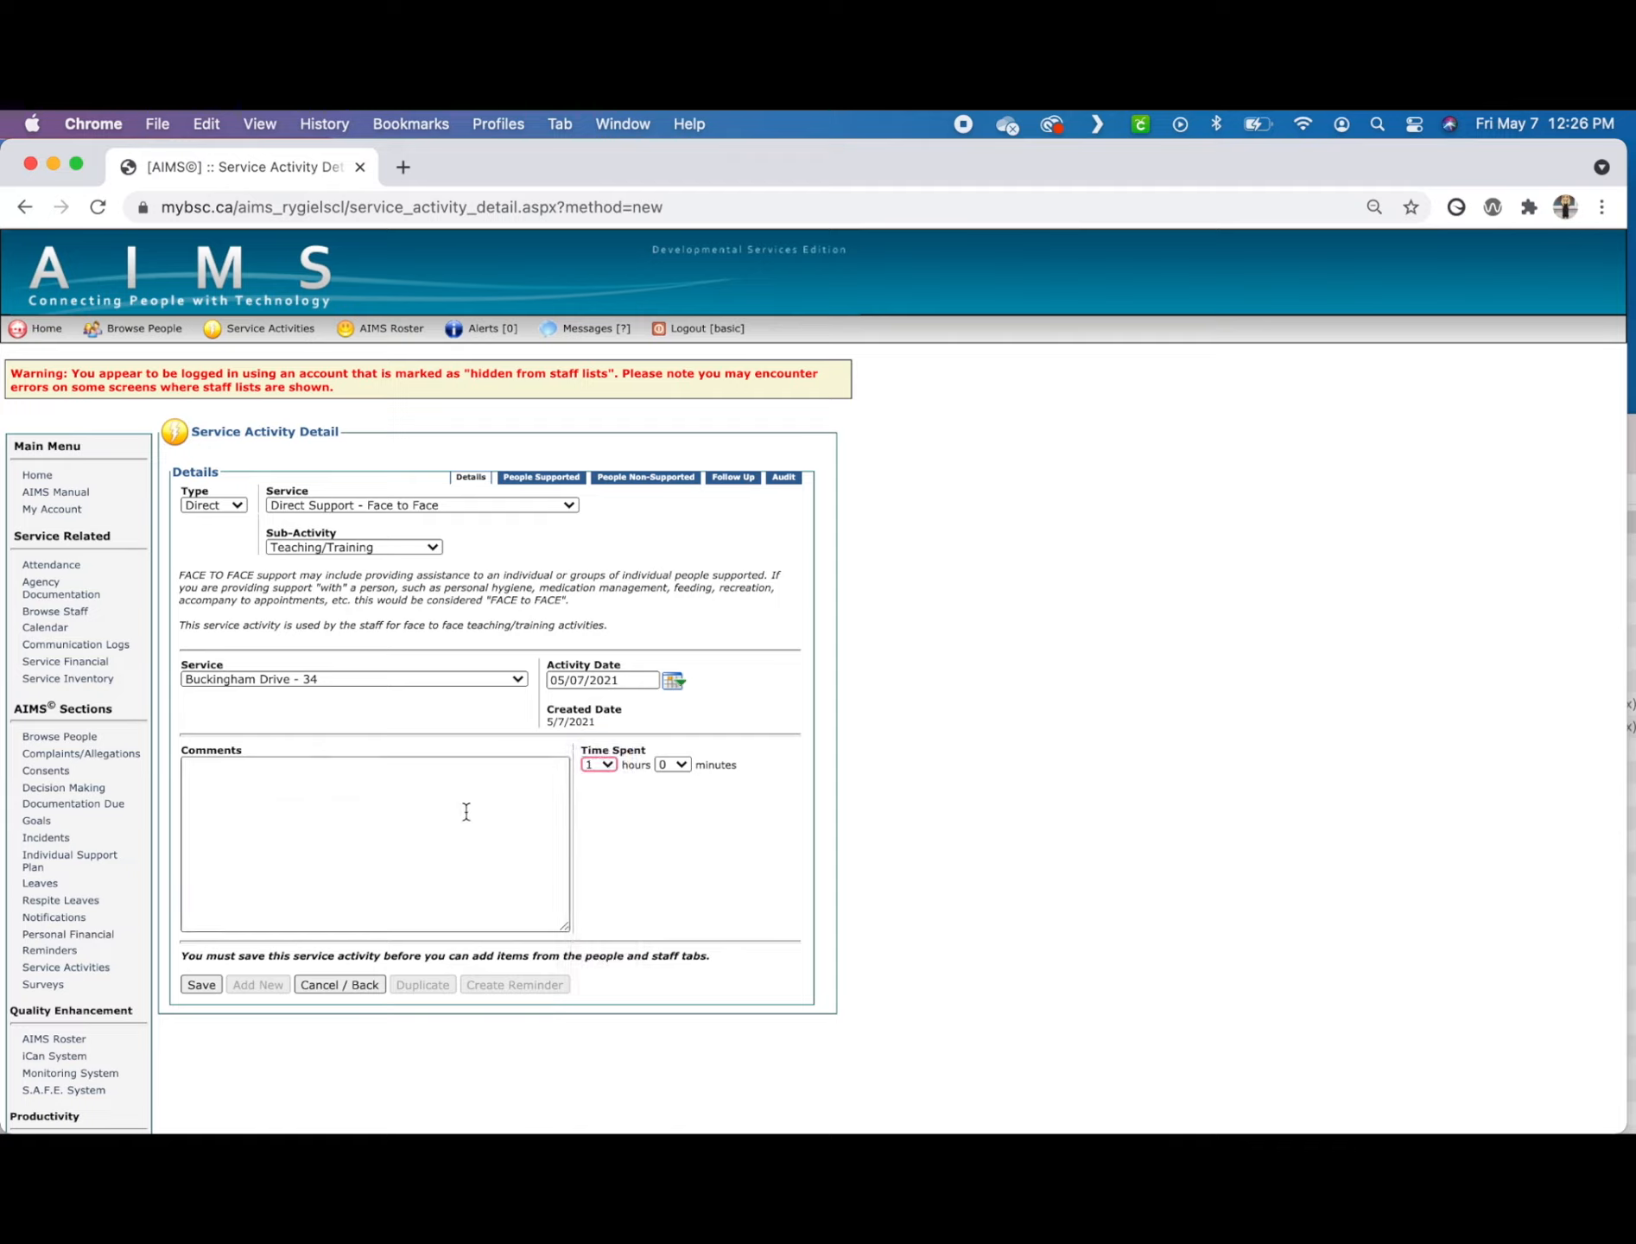
{"action": "left_click", "coordinate": [410, 825]}
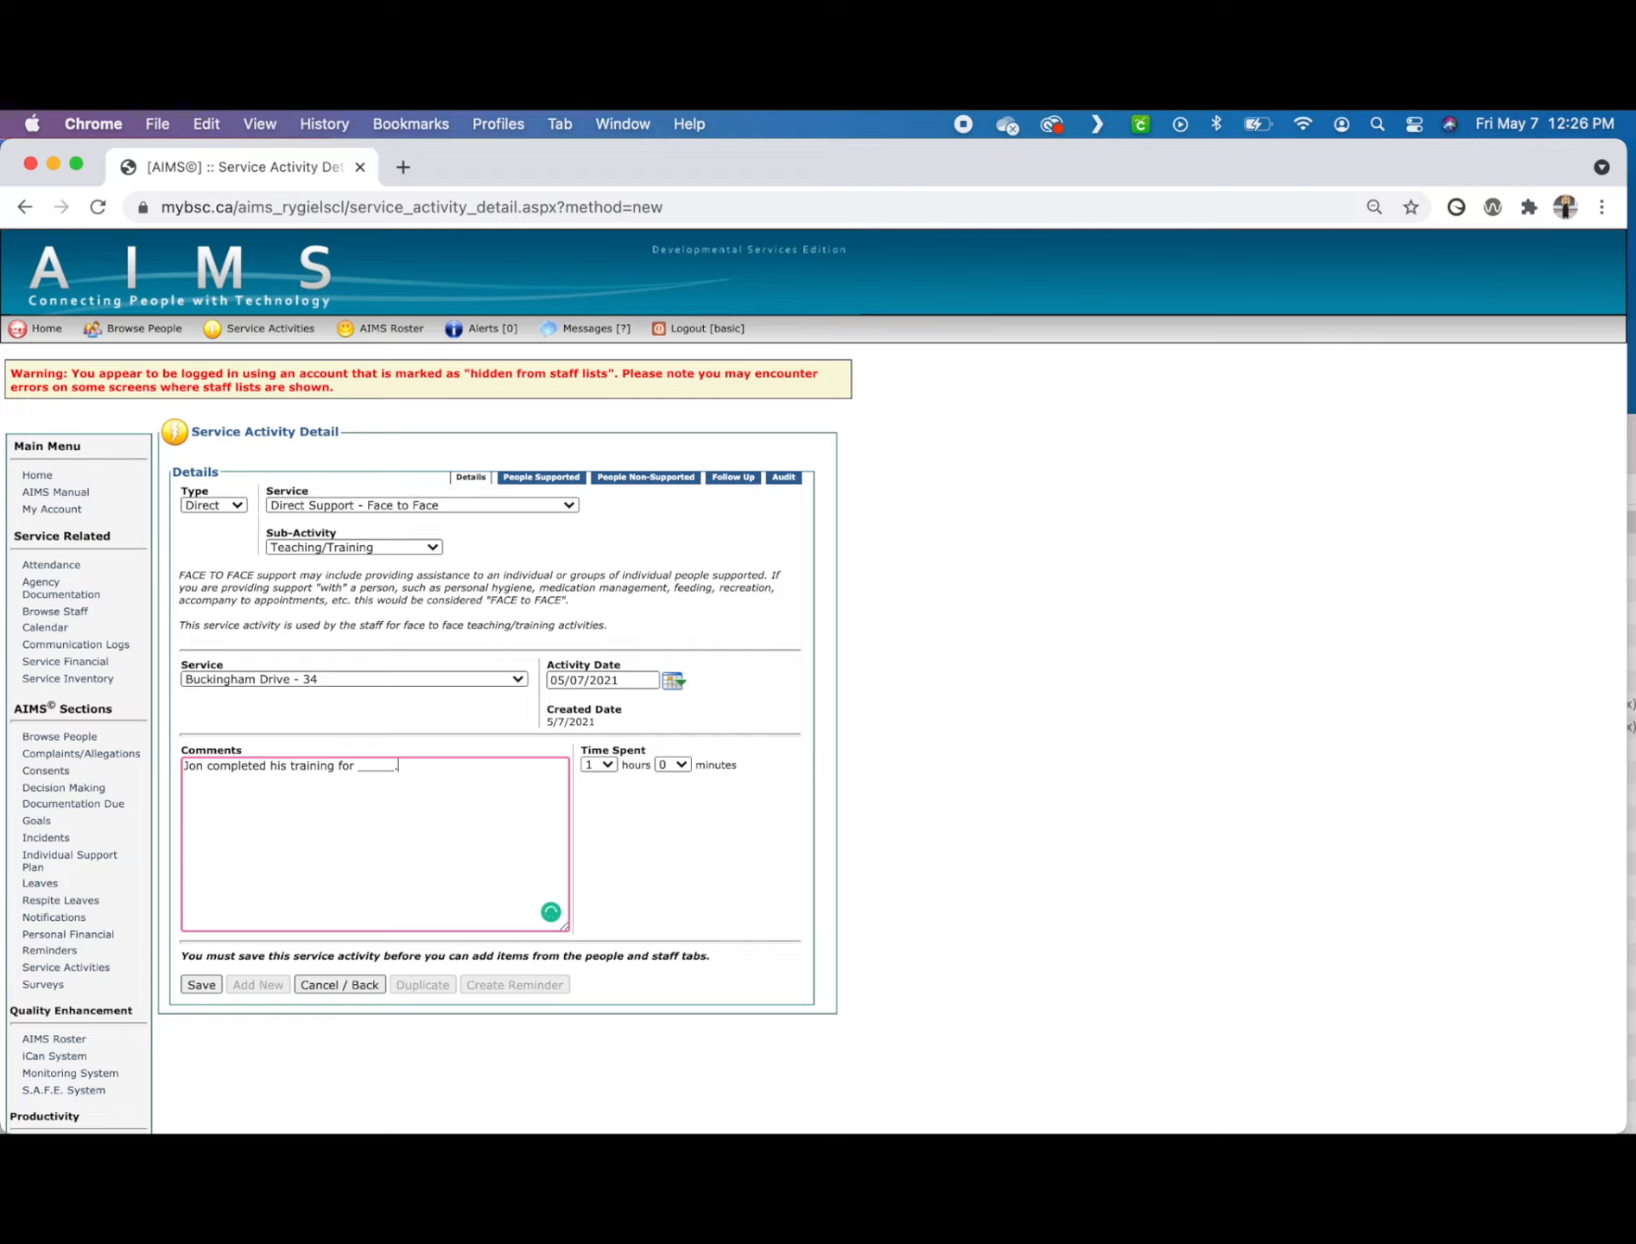
Step: Save the Teaching/Training activity and continue to its list of people supported
{"action": "left_click", "coordinate": [203, 985]}
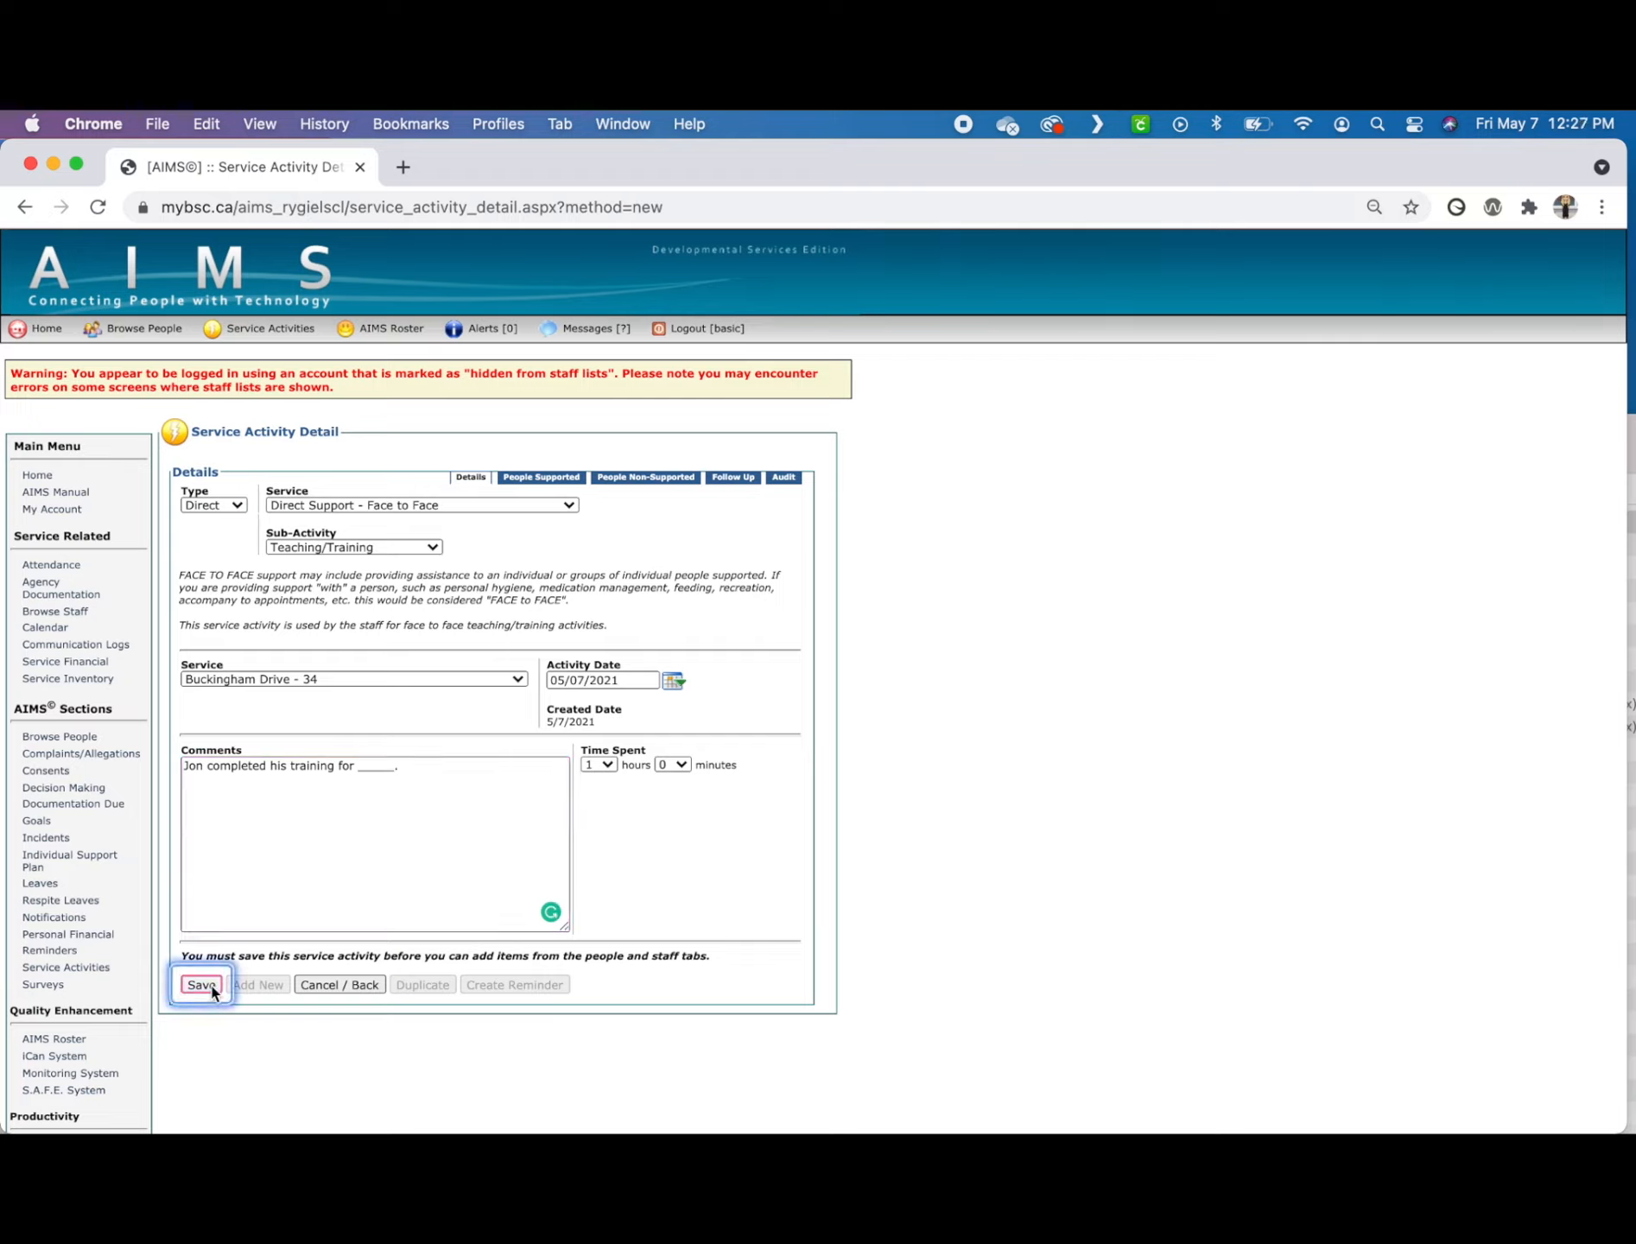
{"action": "left_click", "coordinate": [203, 985]}
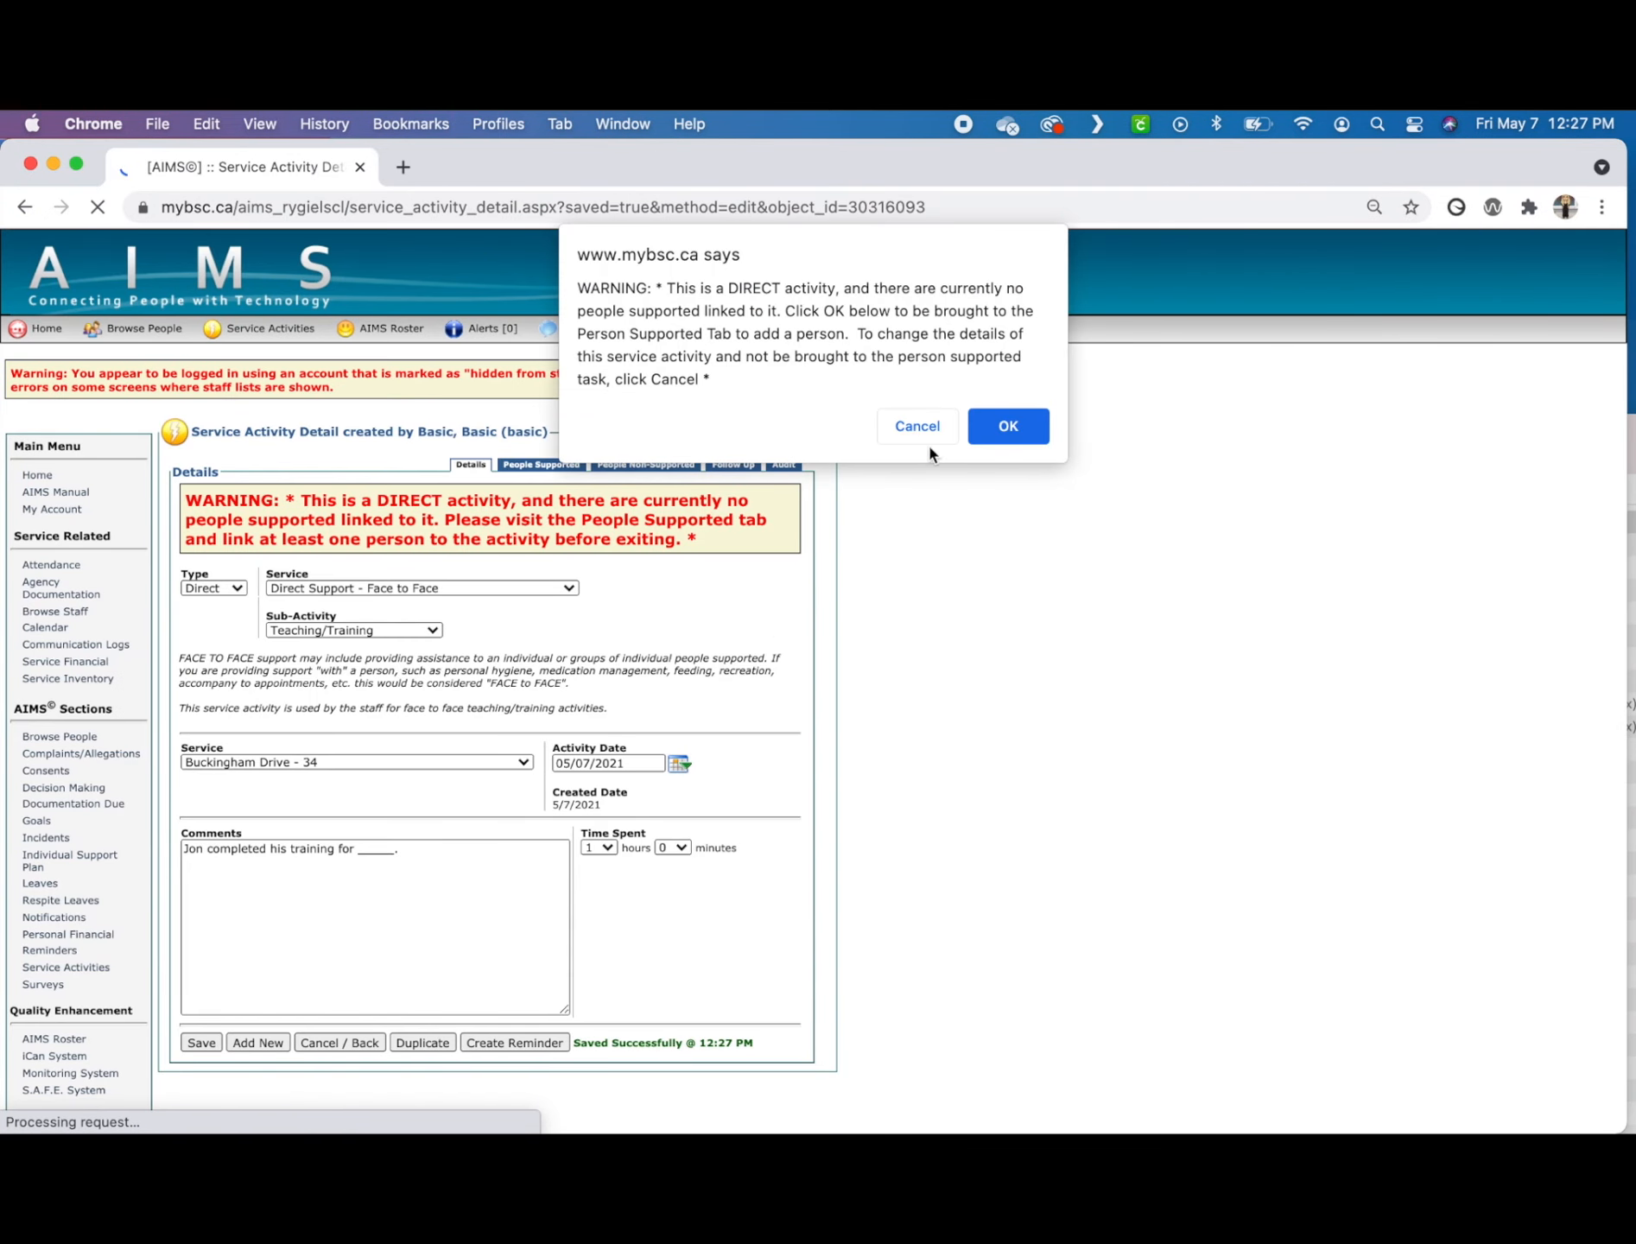
{"action": "left_click", "coordinate": [1008, 426]}
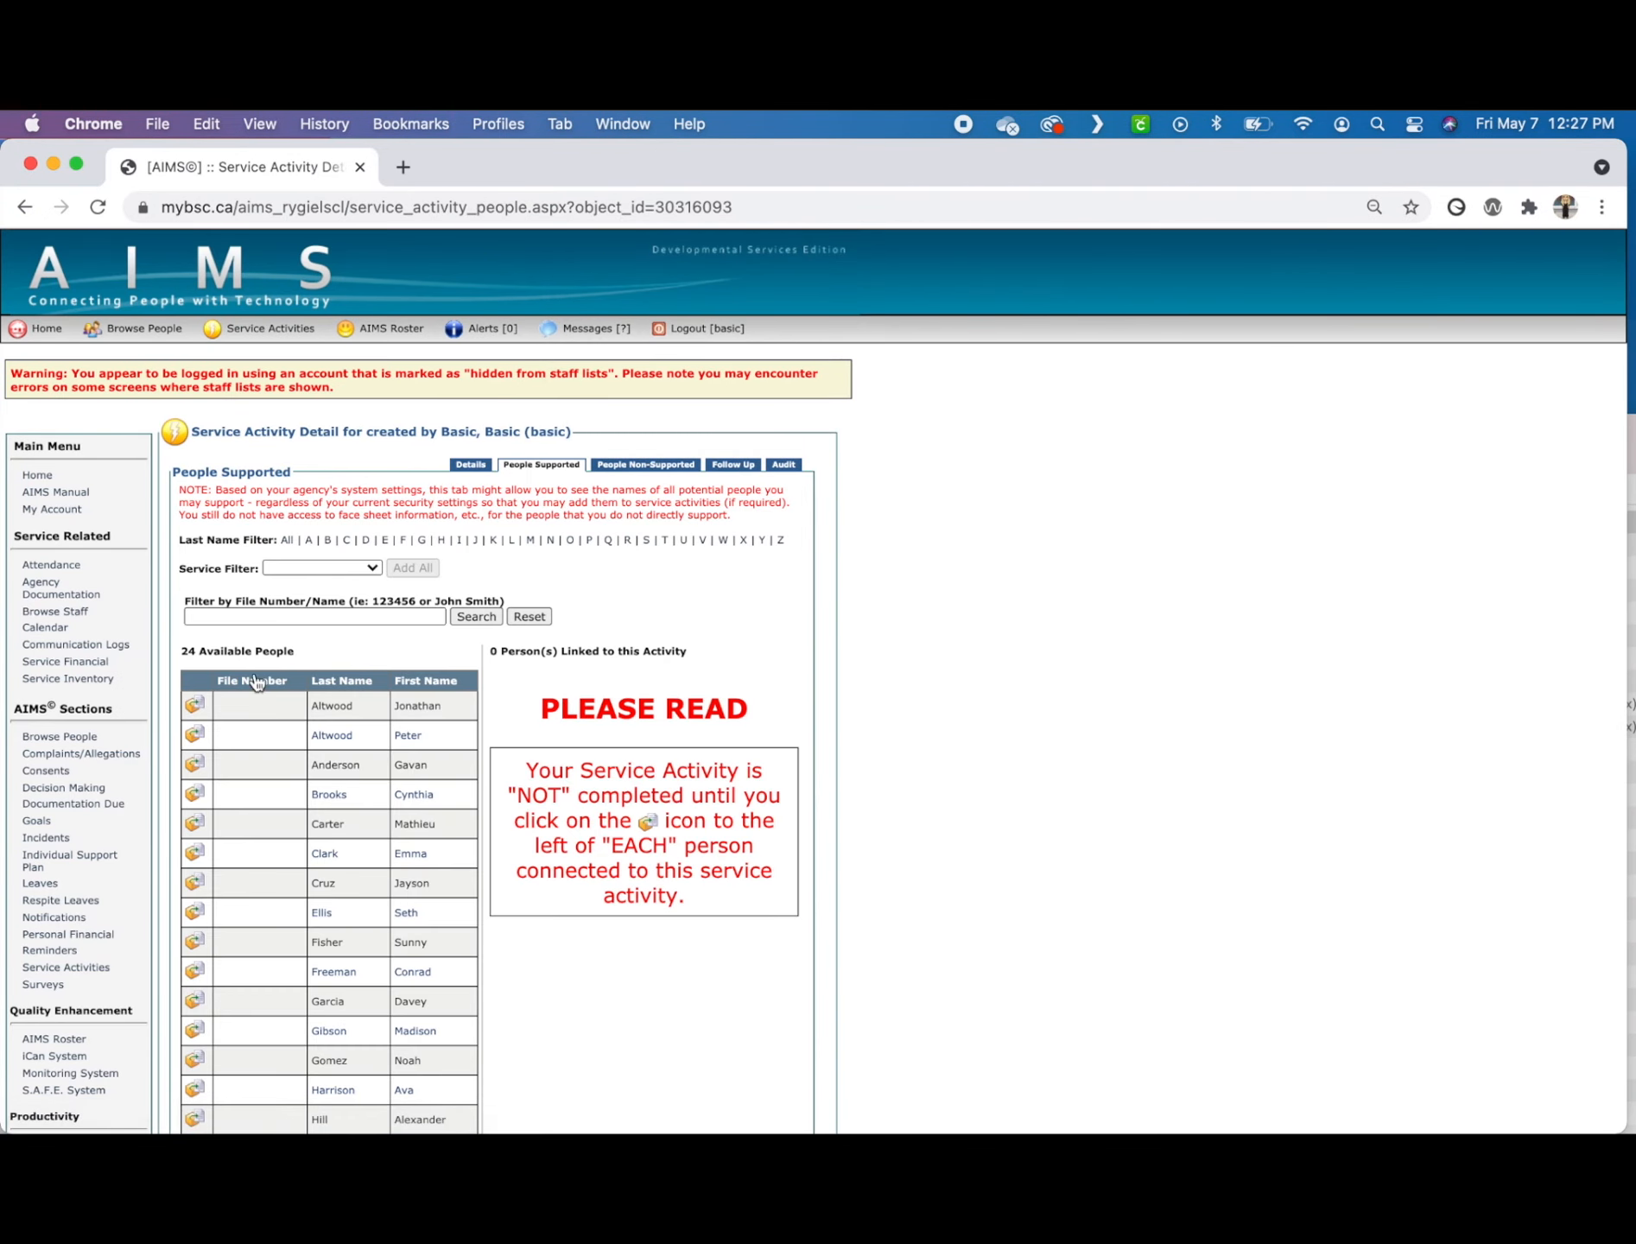
Step: Link the first available person to the Teaching/Training activity and begin another new service activity
{"action": "left_click", "coordinate": [194, 706]}
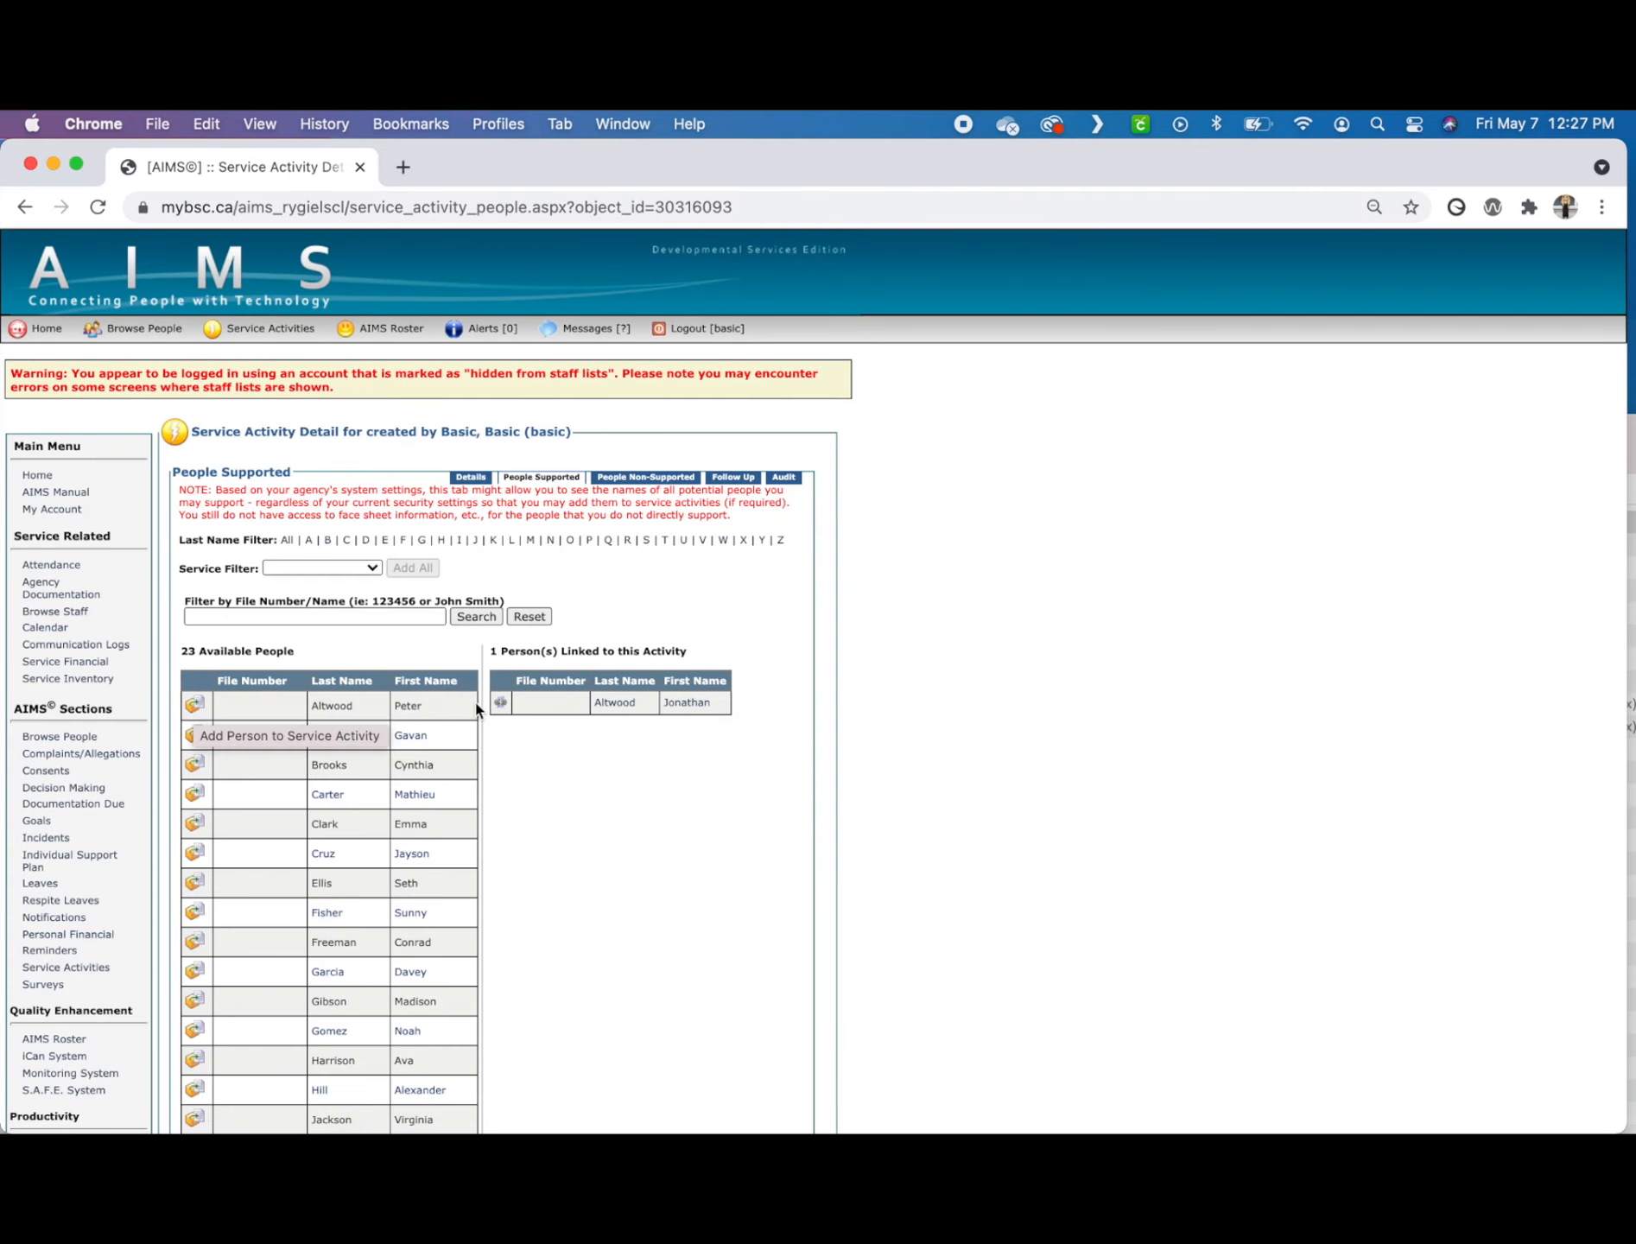
{"action": "scroll", "coordinate": [476, 710], "scroll_direction": "down", "scroll_amount": 5}
{"action": "left_click", "coordinate": [213, 1069]}
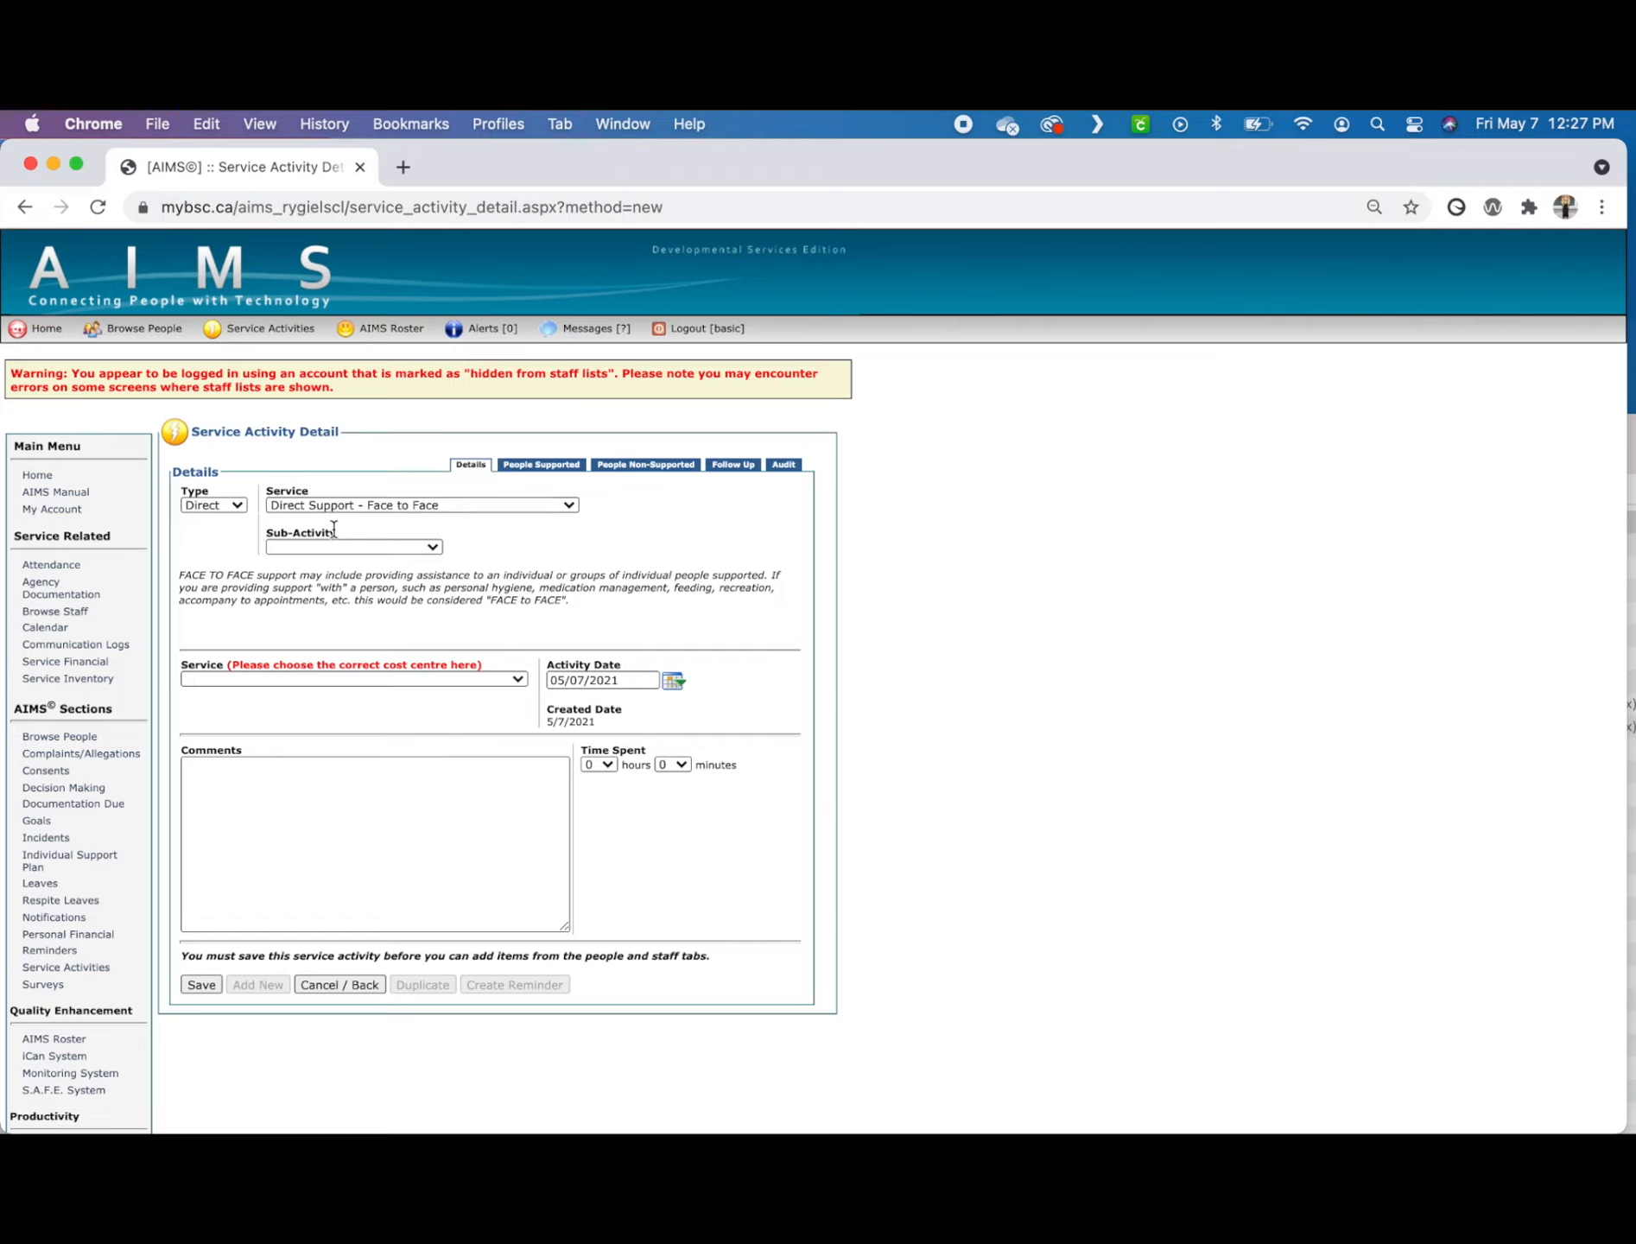
Step: Choose the Visitors sub-activity for Direct Support - Face to Face and assign the Buckingham Drive - 34 cost centre
{"action": "left_click", "coordinate": [332, 542]}
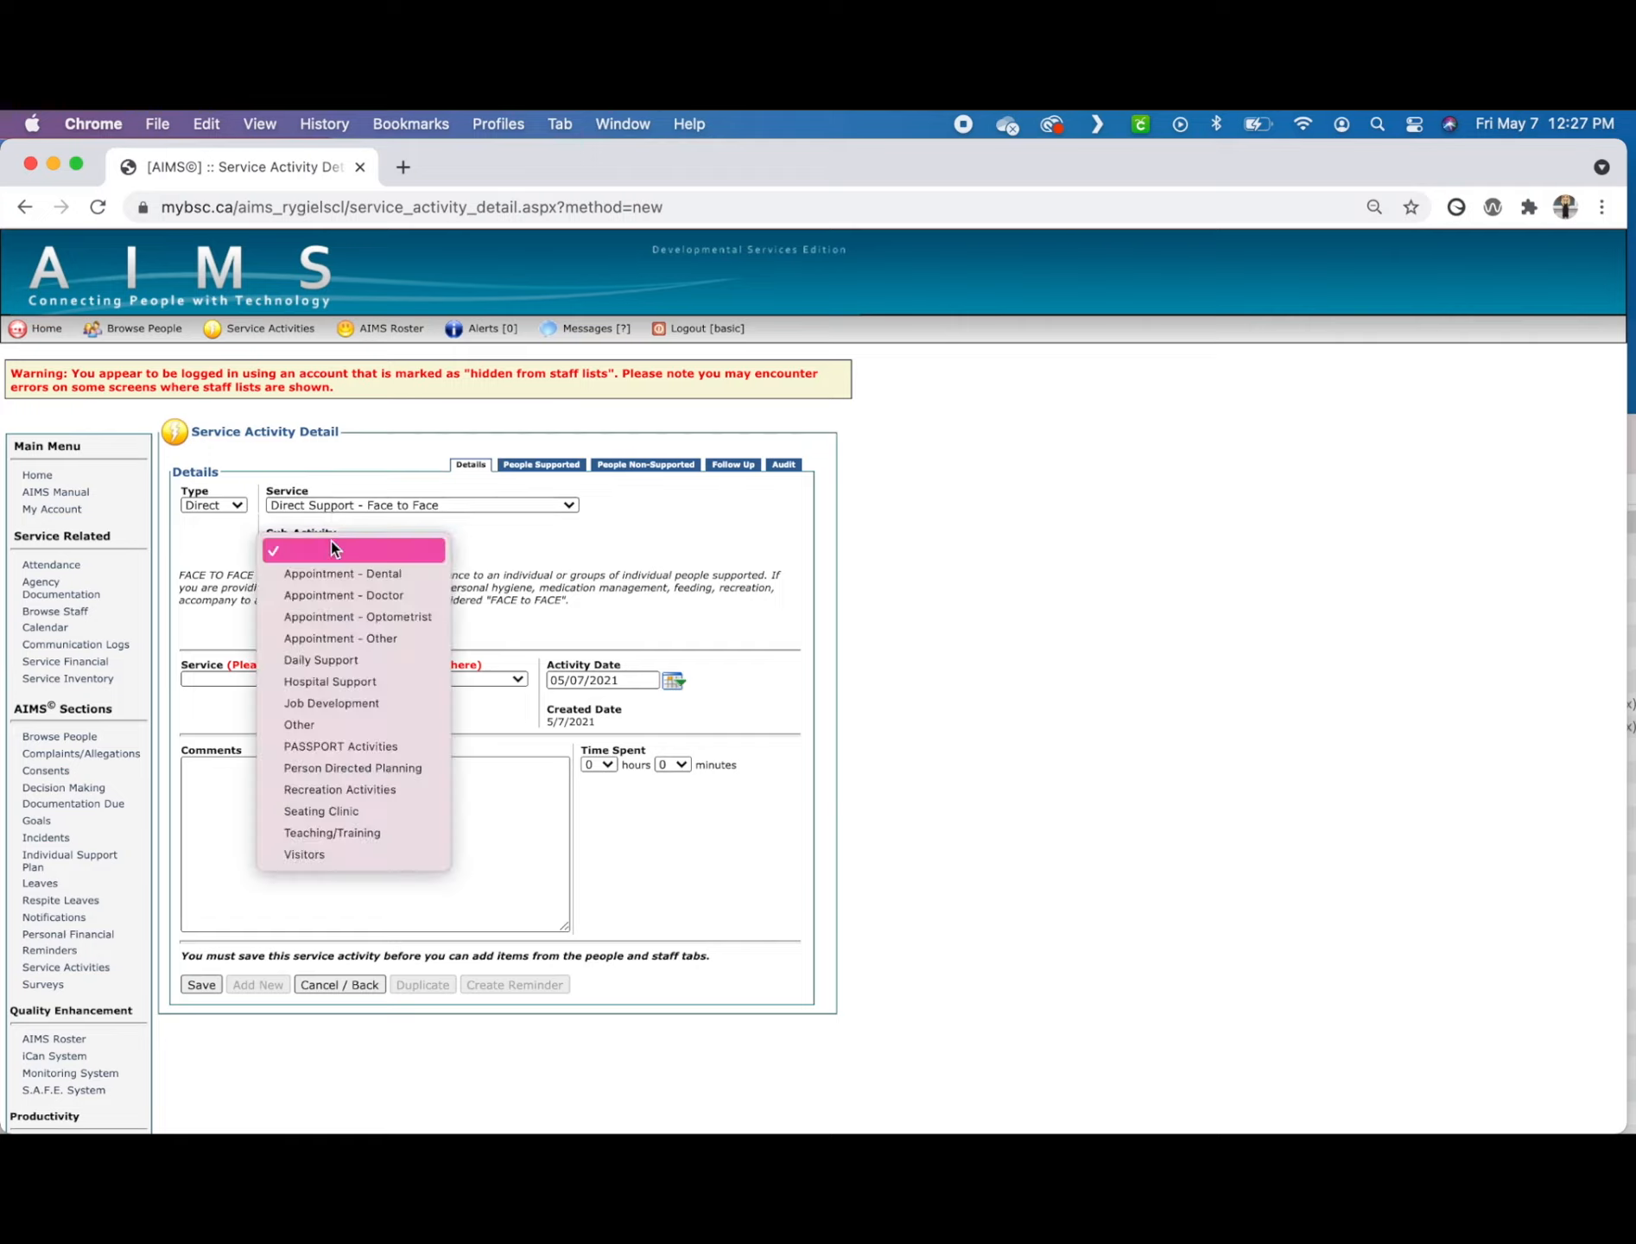
{"action": "left_click", "coordinate": [335, 853]}
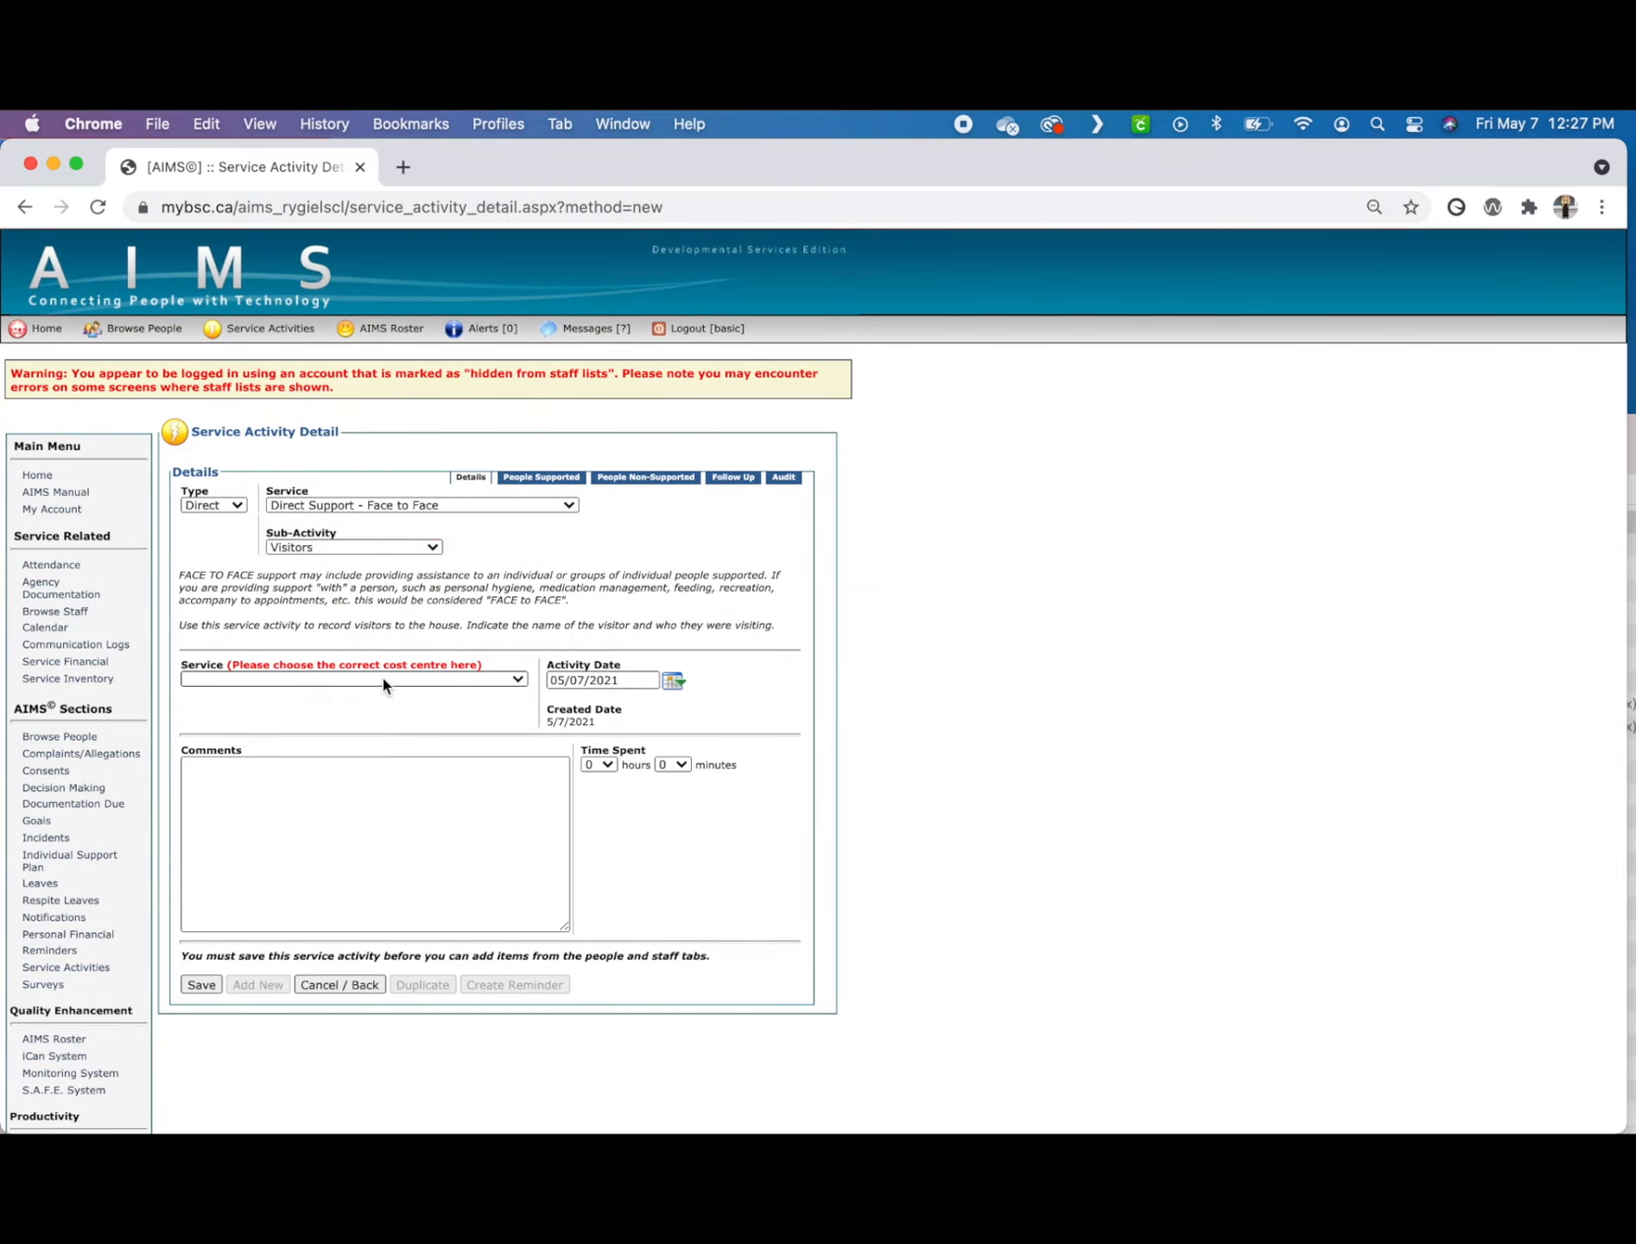
{"action": "left_click", "coordinate": [382, 679]}
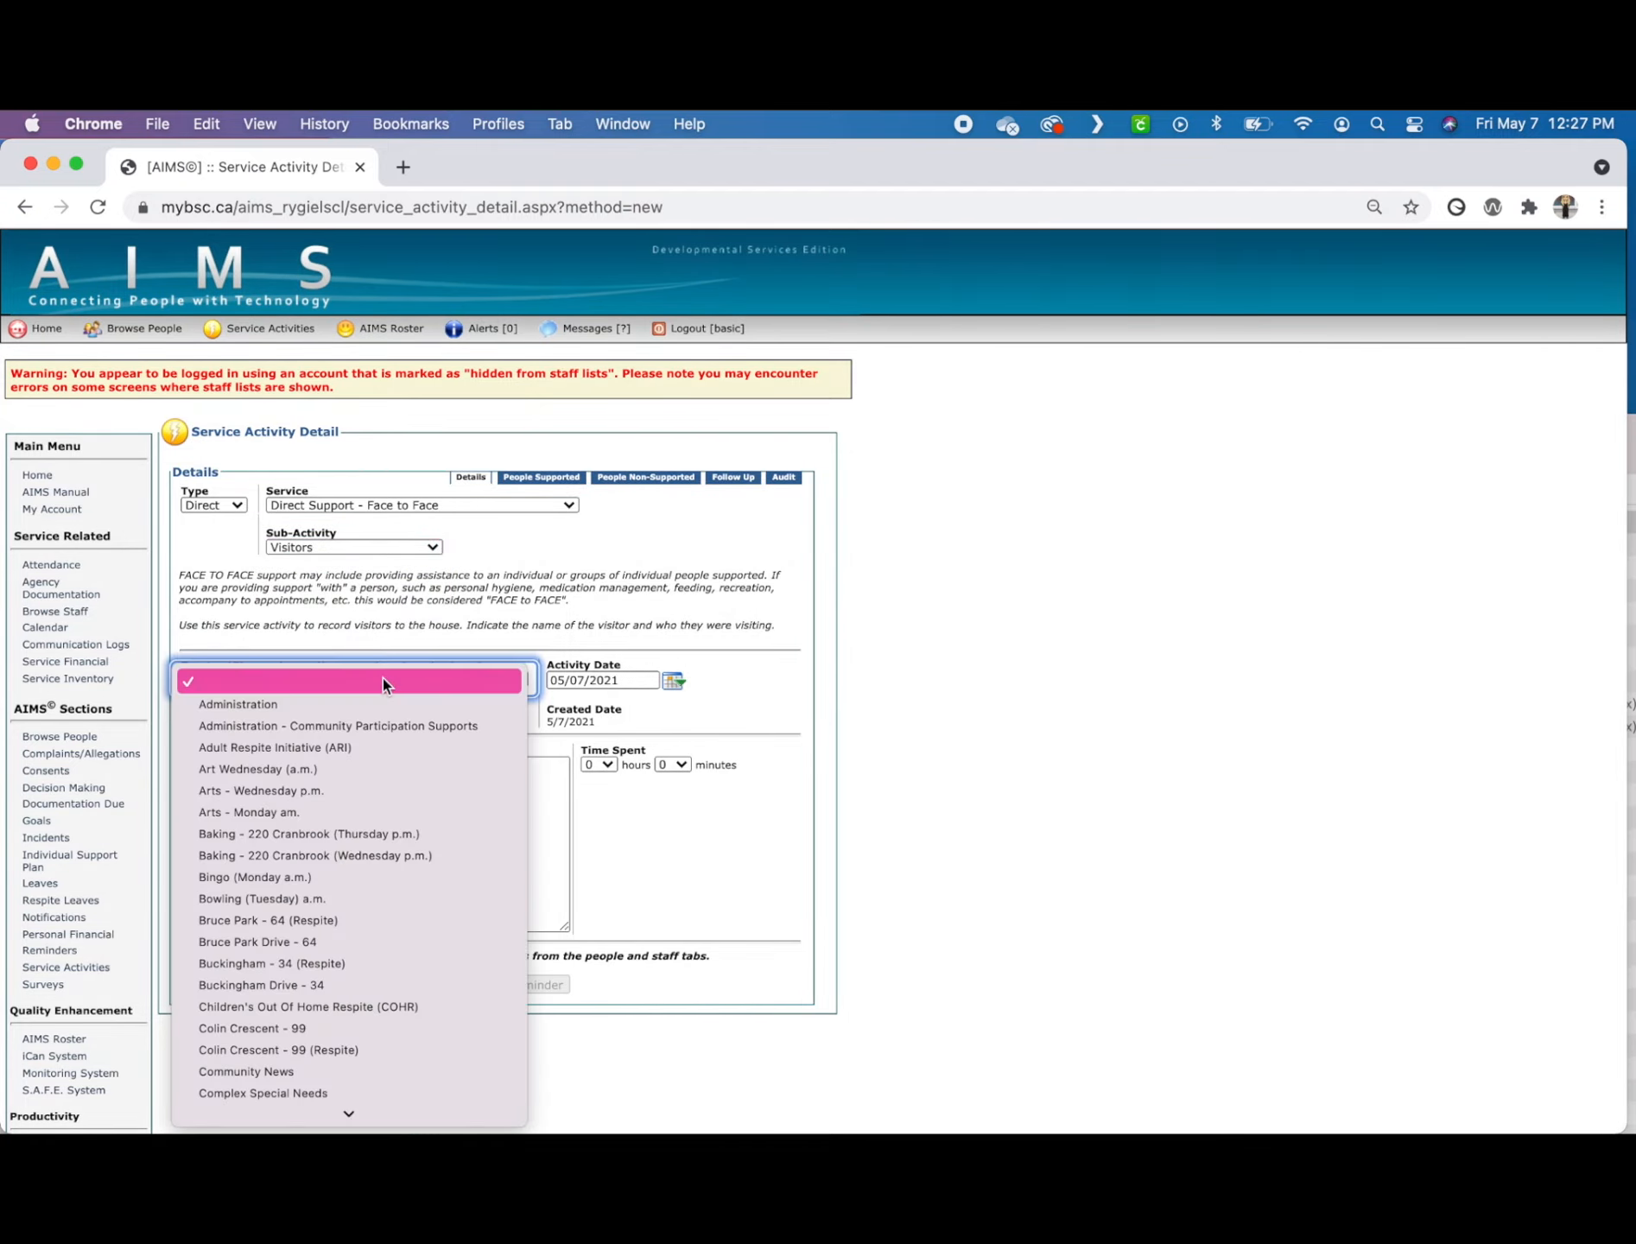
{"action": "left_click", "coordinate": [331, 984]}
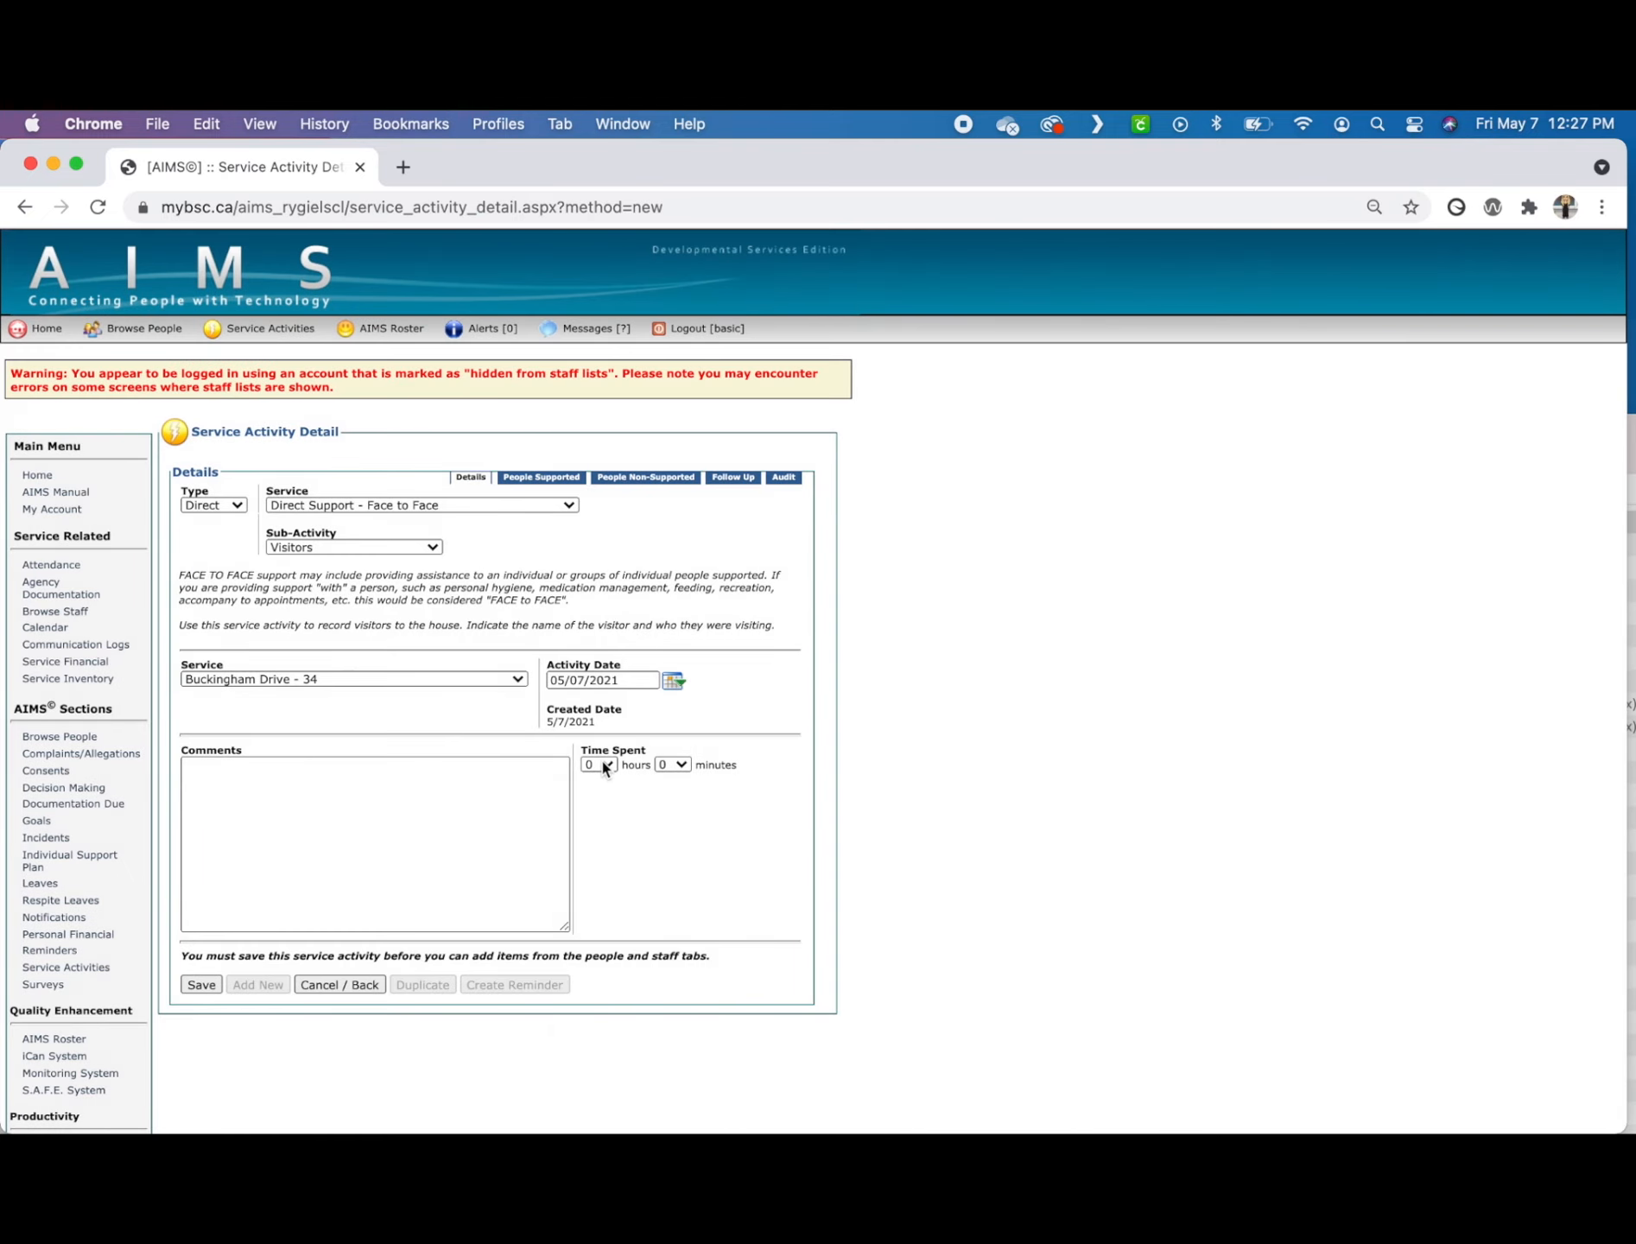
Step: Set the time spent to 2 hours and comment that the supported person had a great visit with his brother today, having coffee and playing cards
{"action": "left_click", "coordinate": [604, 765]}
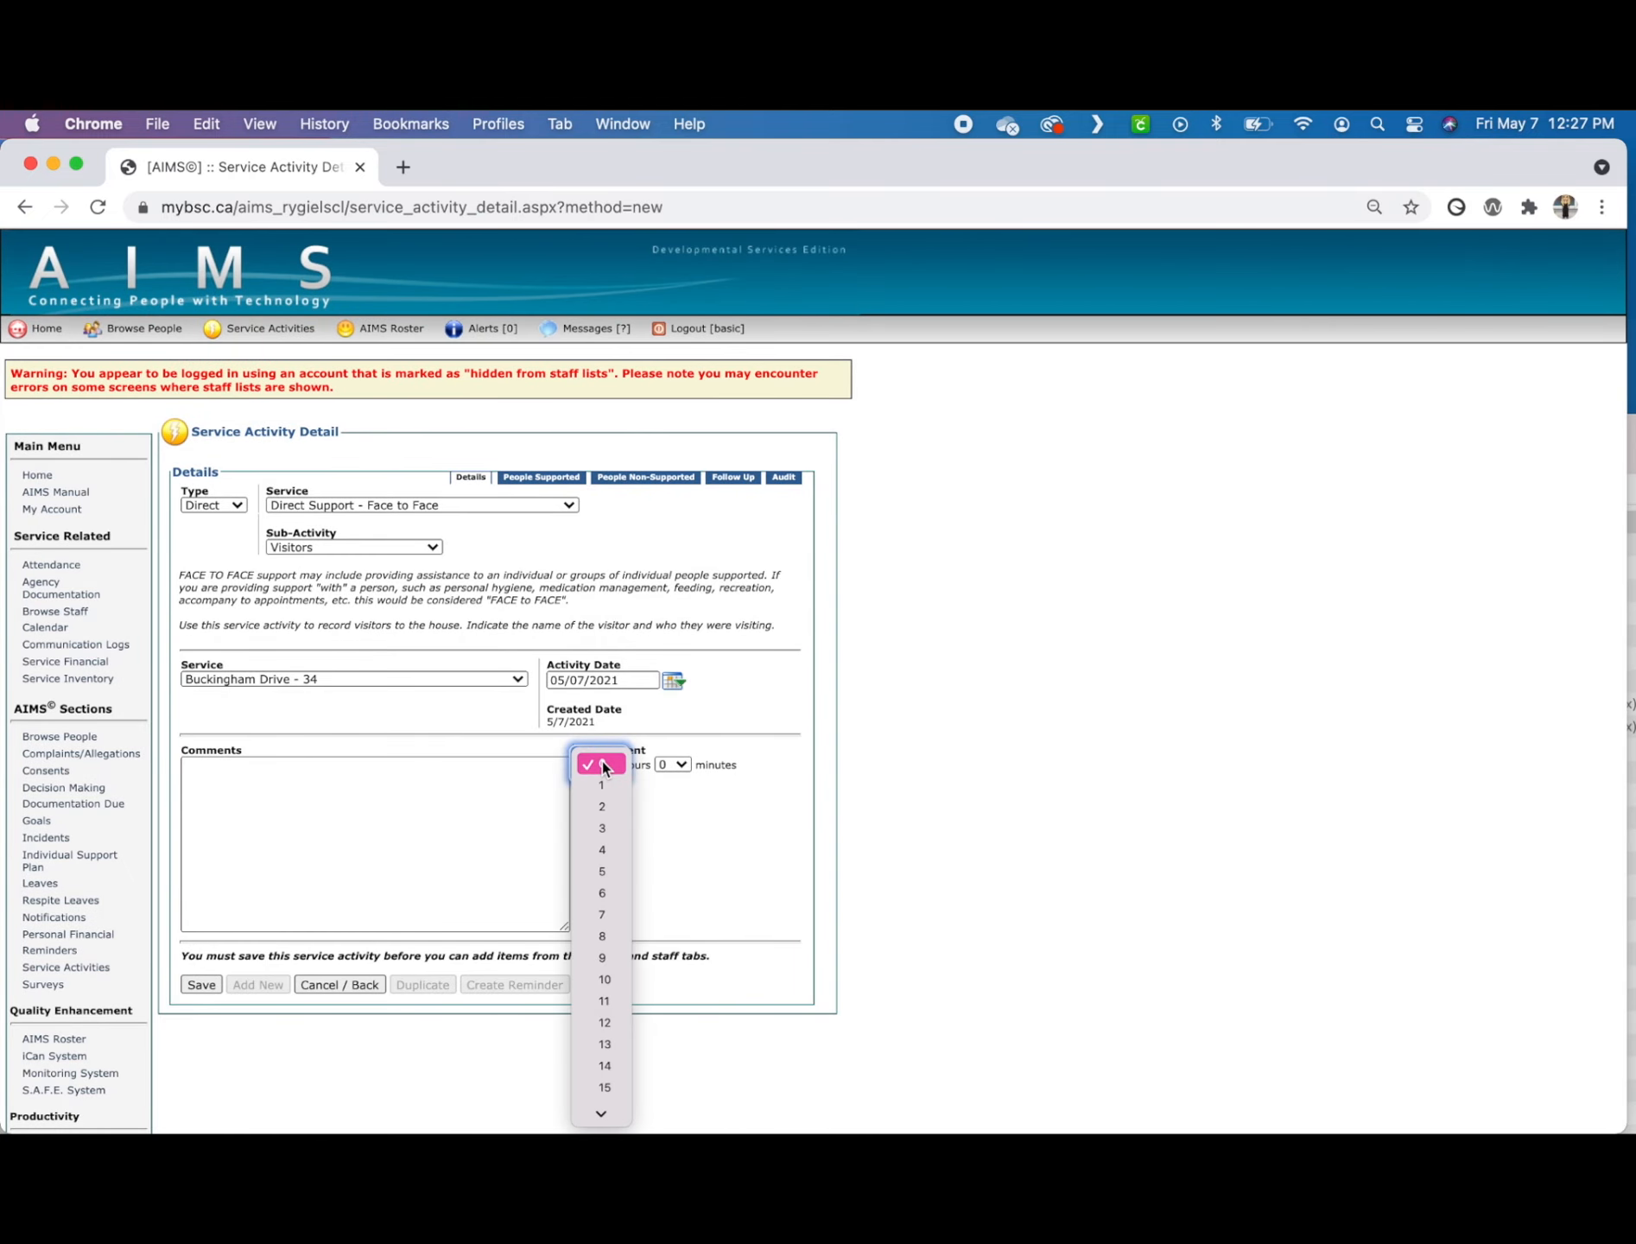
{"action": "left_click", "coordinate": [603, 805]}
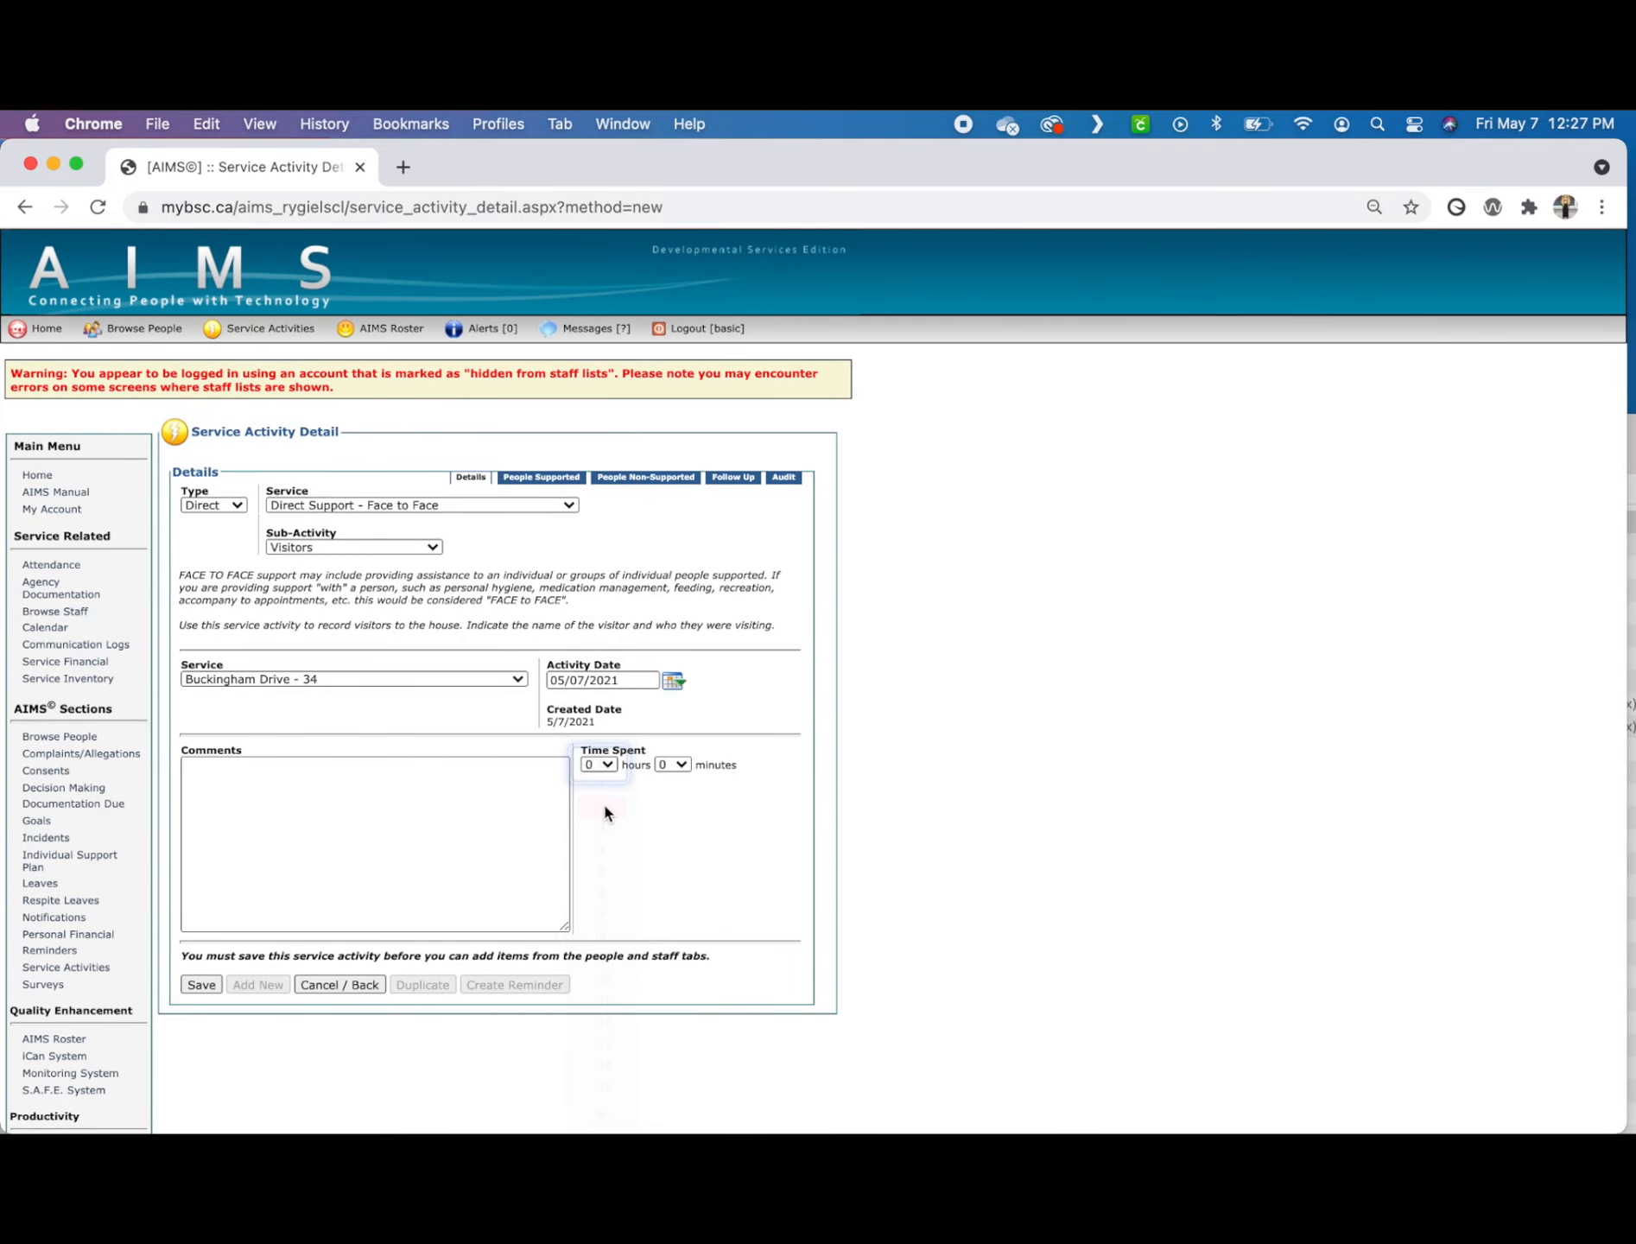
{"action": "left_click", "coordinate": [486, 816]}
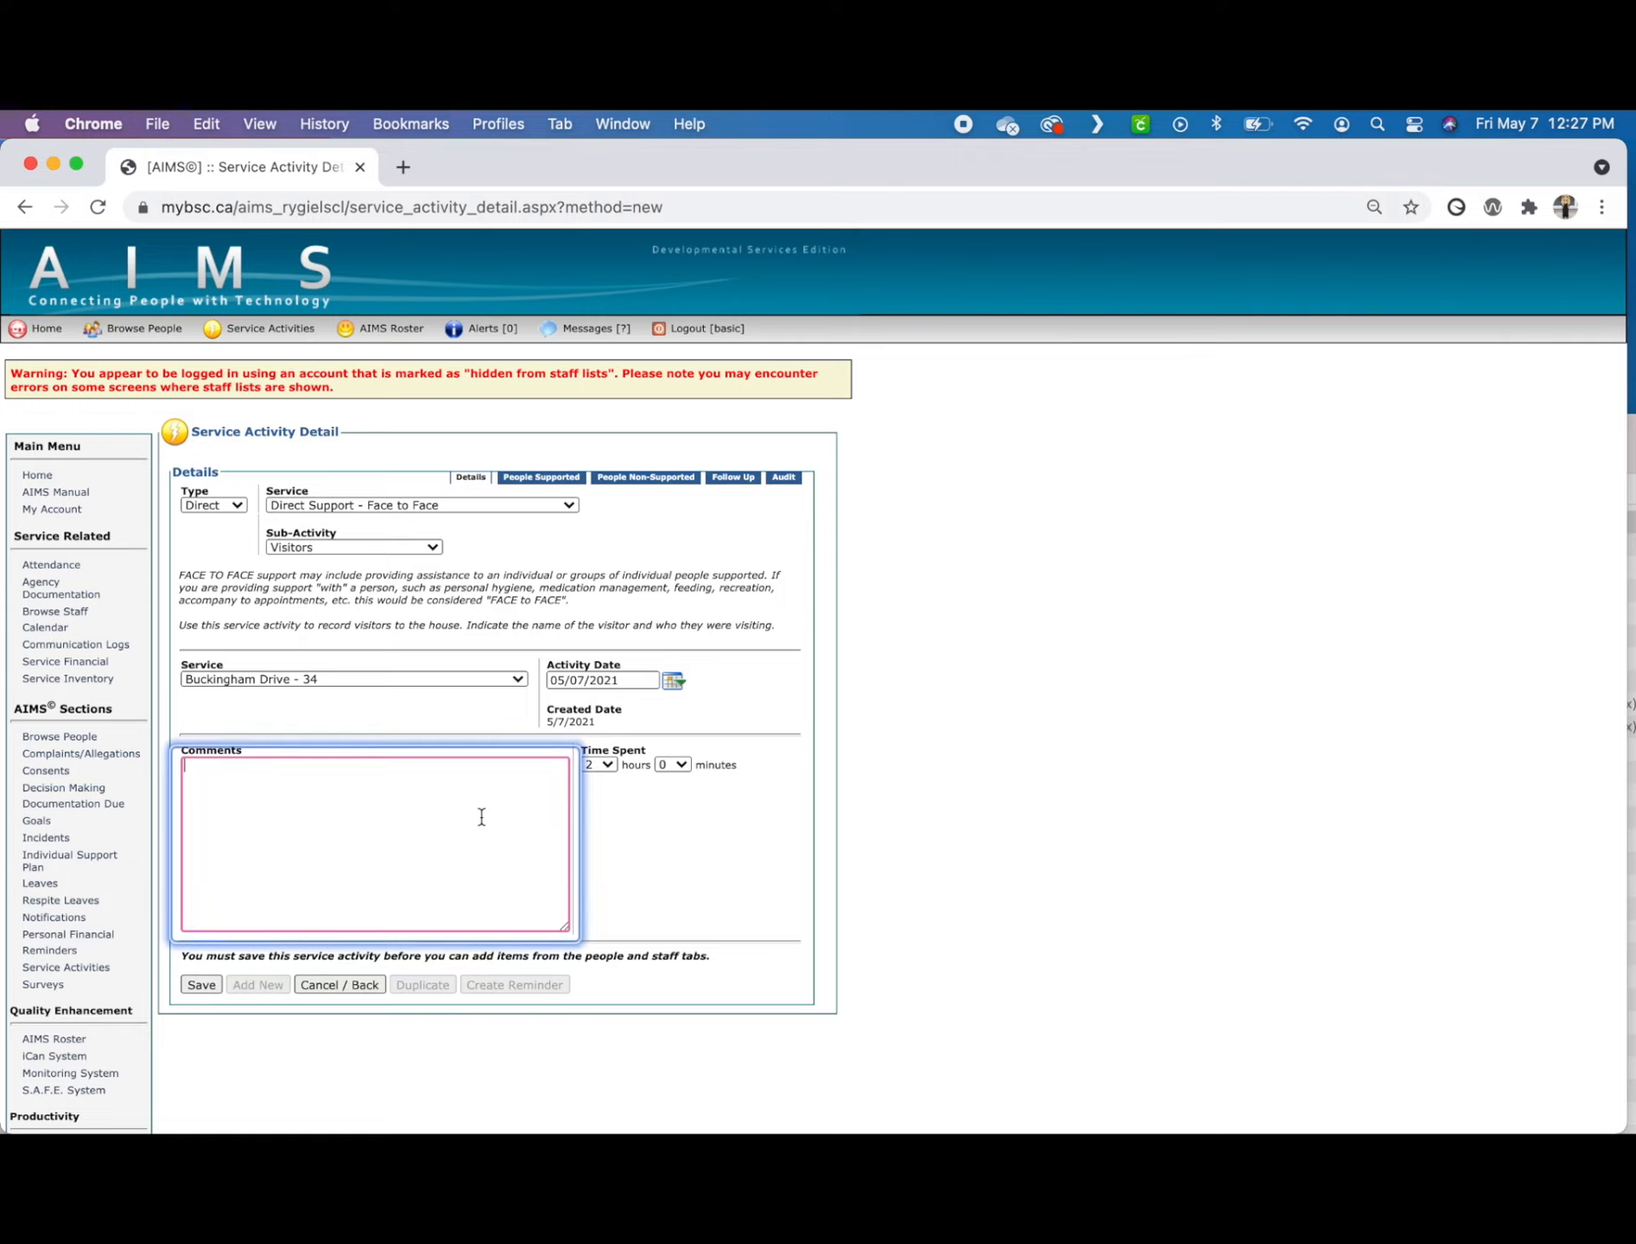
{"action": "type", "text": "Jon had a great visit with his bro"}
{"action": "type", "text": "ther today"}
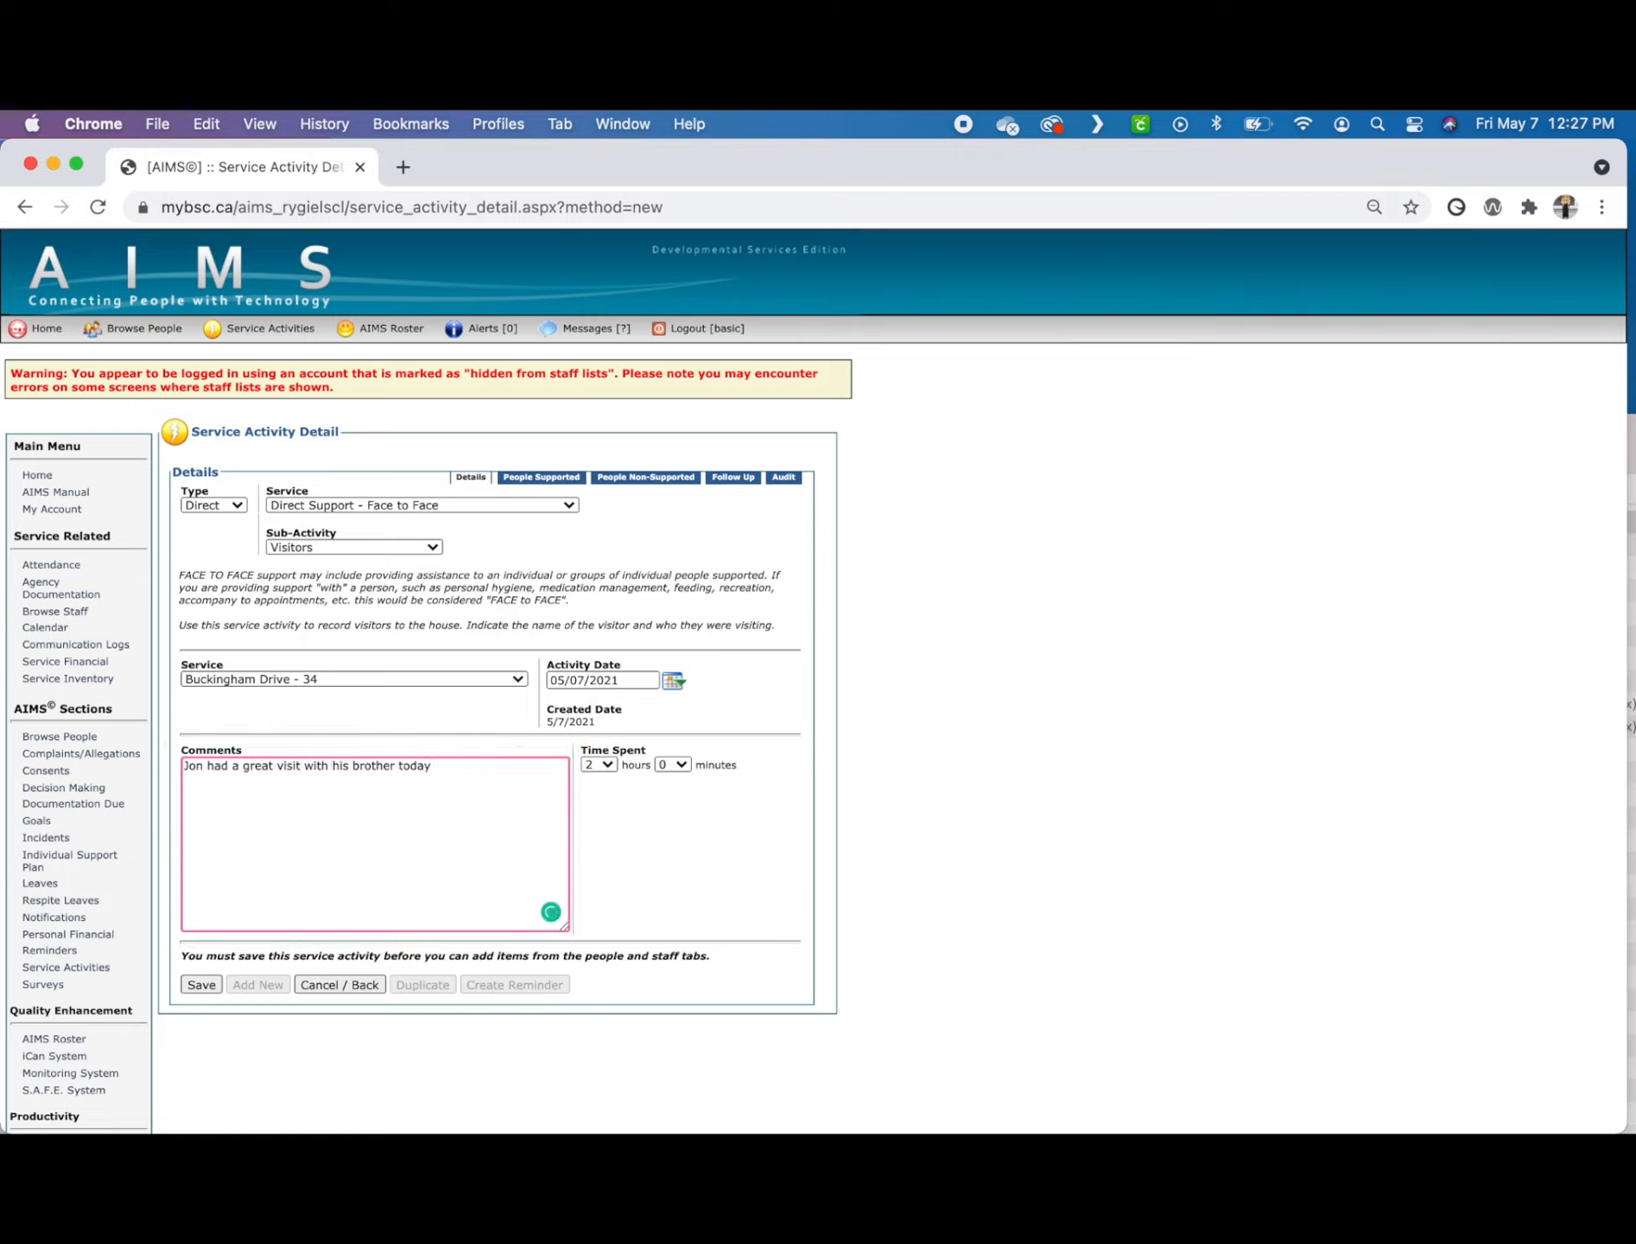
{"action": "type", "text": ". They had coffee and played cards."}
Step: Save the Visitors activity and link the first available person to it
{"action": "left_click", "coordinate": [200, 987]}
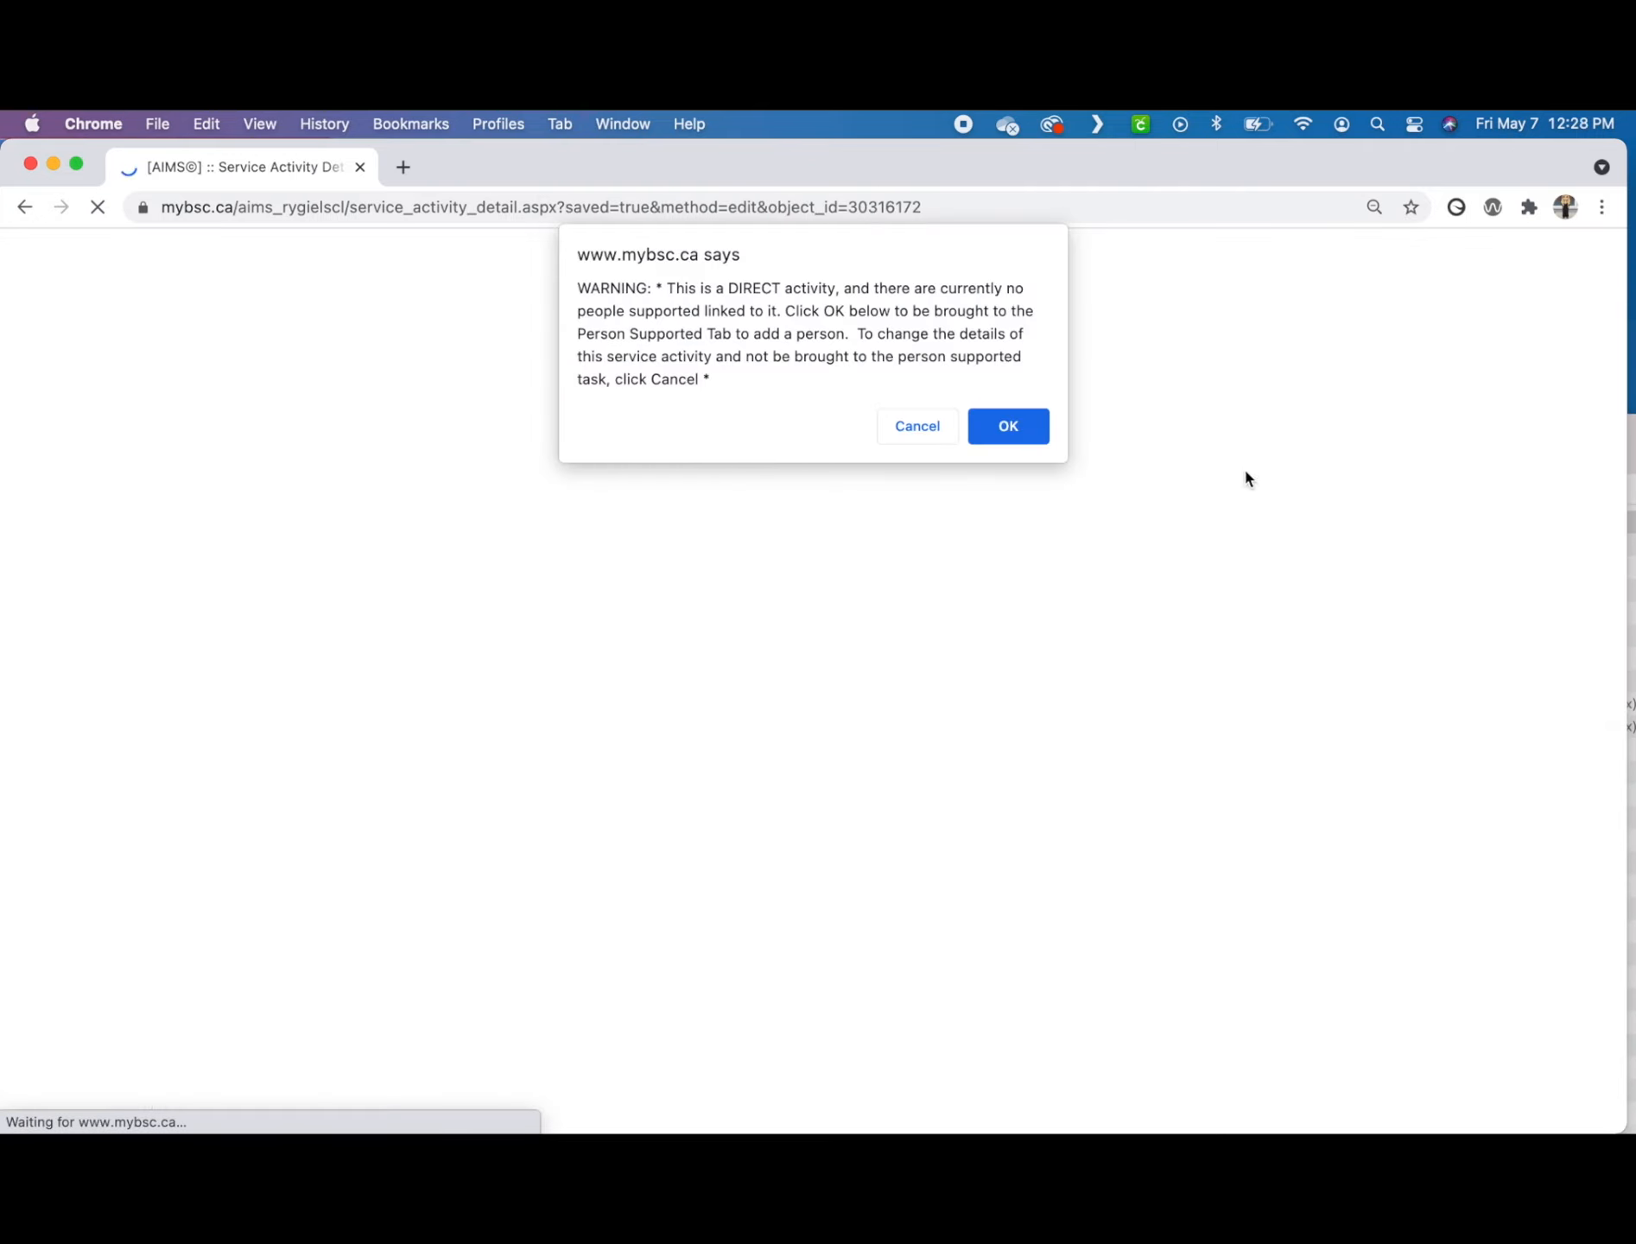
{"action": "left_click", "coordinate": [1024, 437]}
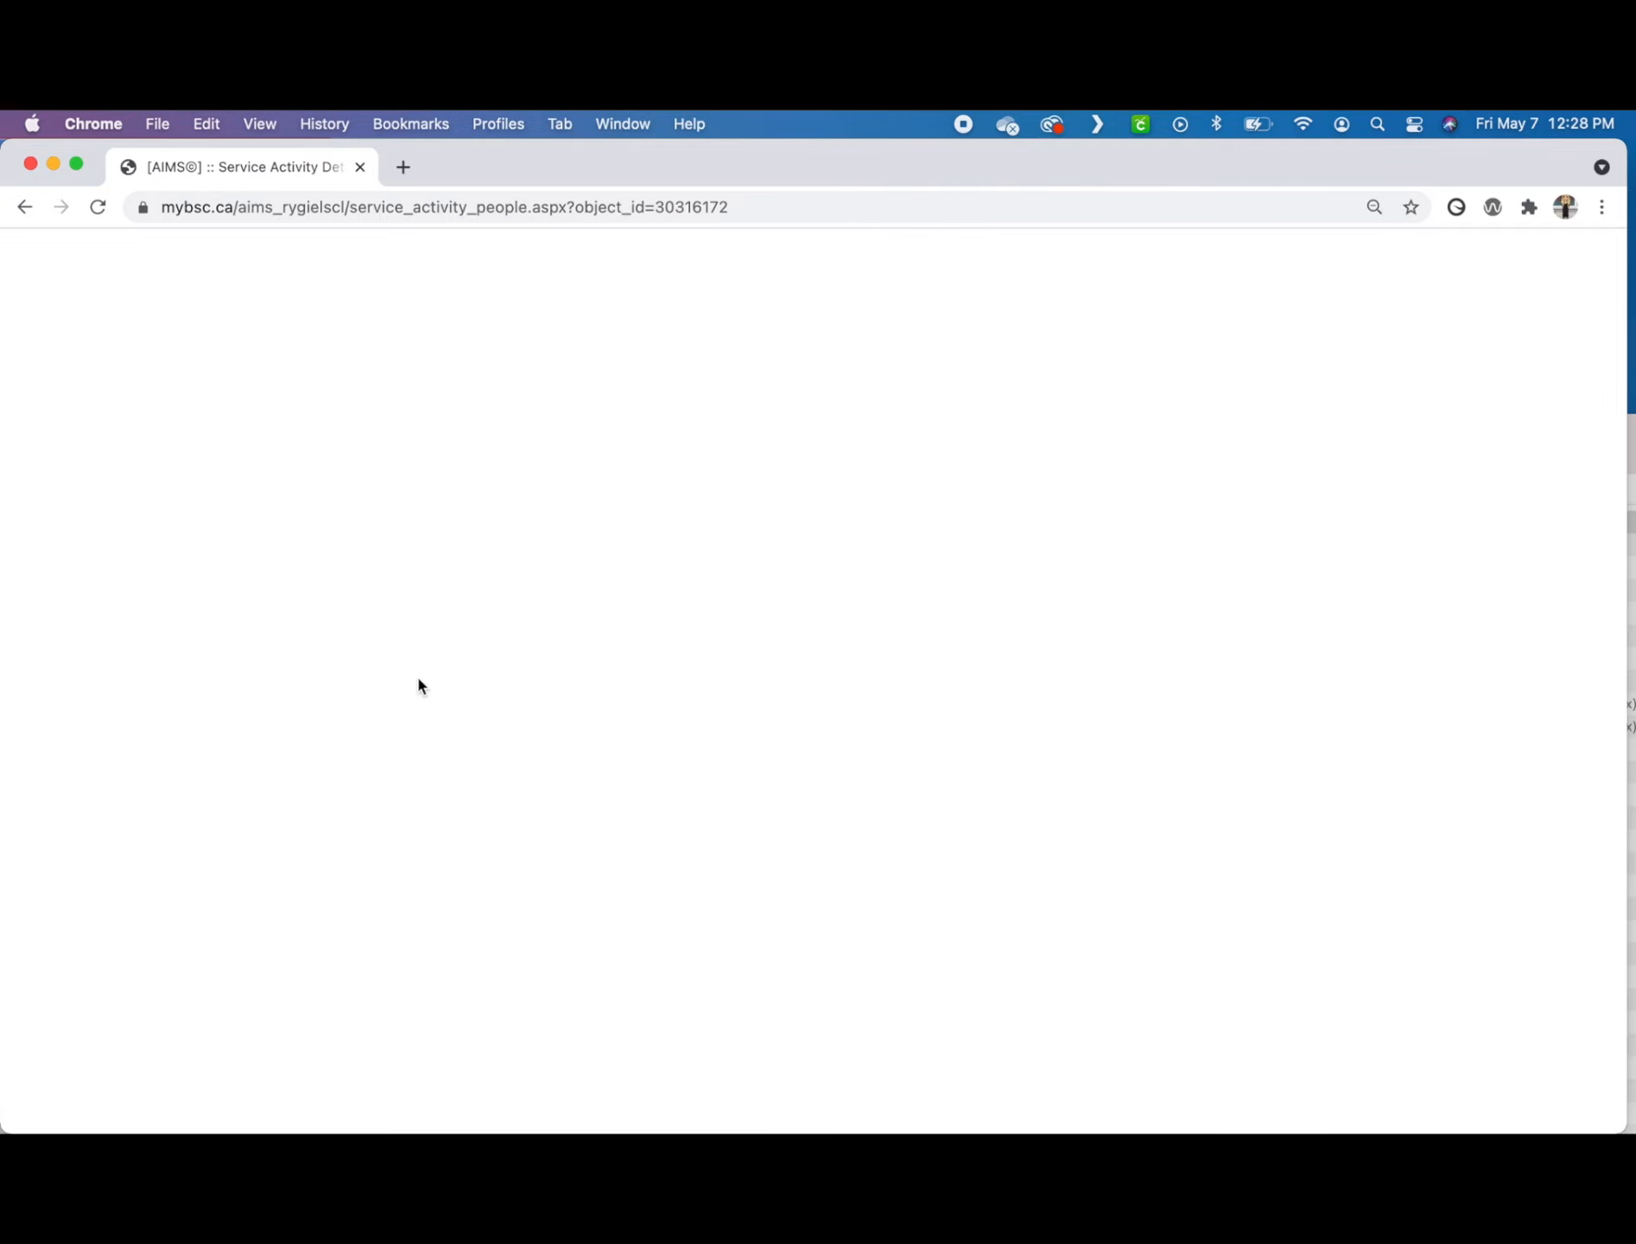
{"action": "left_click", "coordinate": [193, 705]}
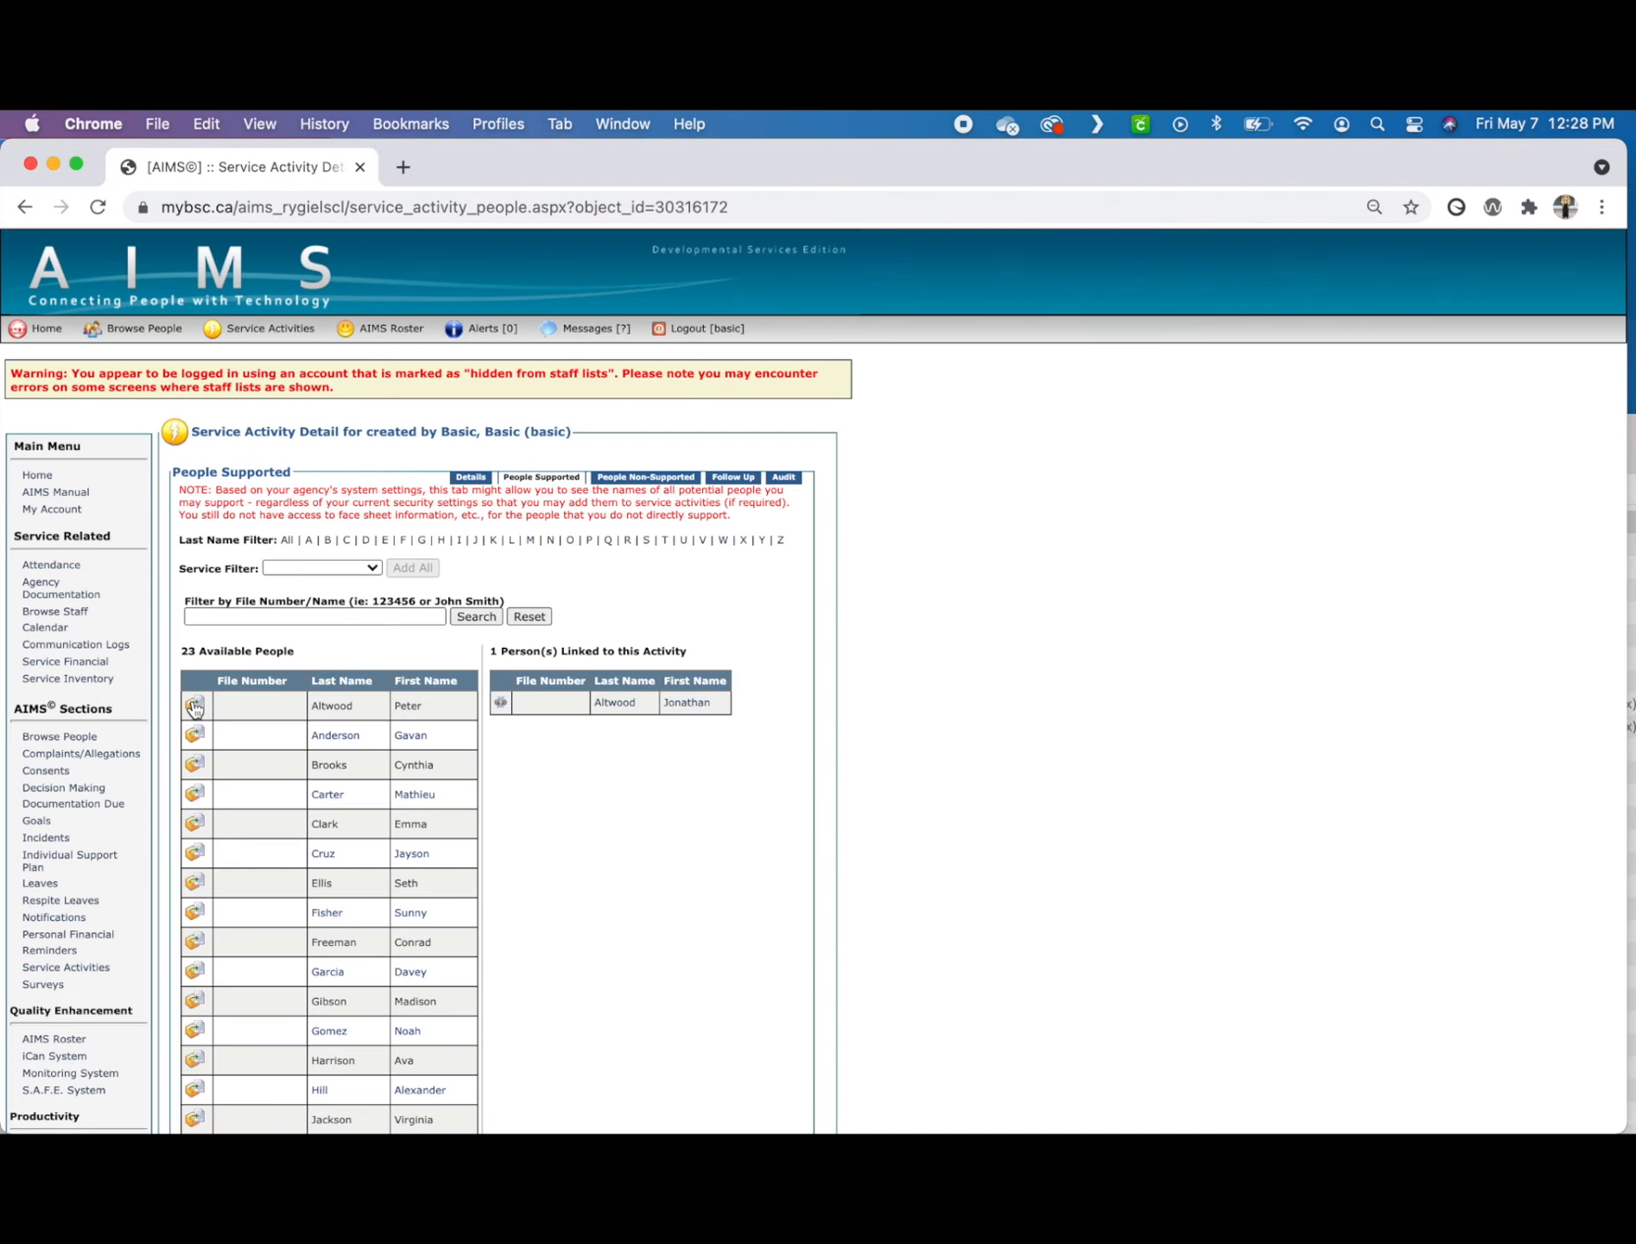
{"action": "scroll", "coordinate": [730, 716], "scroll_direction": "down", "scroll_amount": 5}
{"action": "left_click", "coordinate": [300, 1072]}
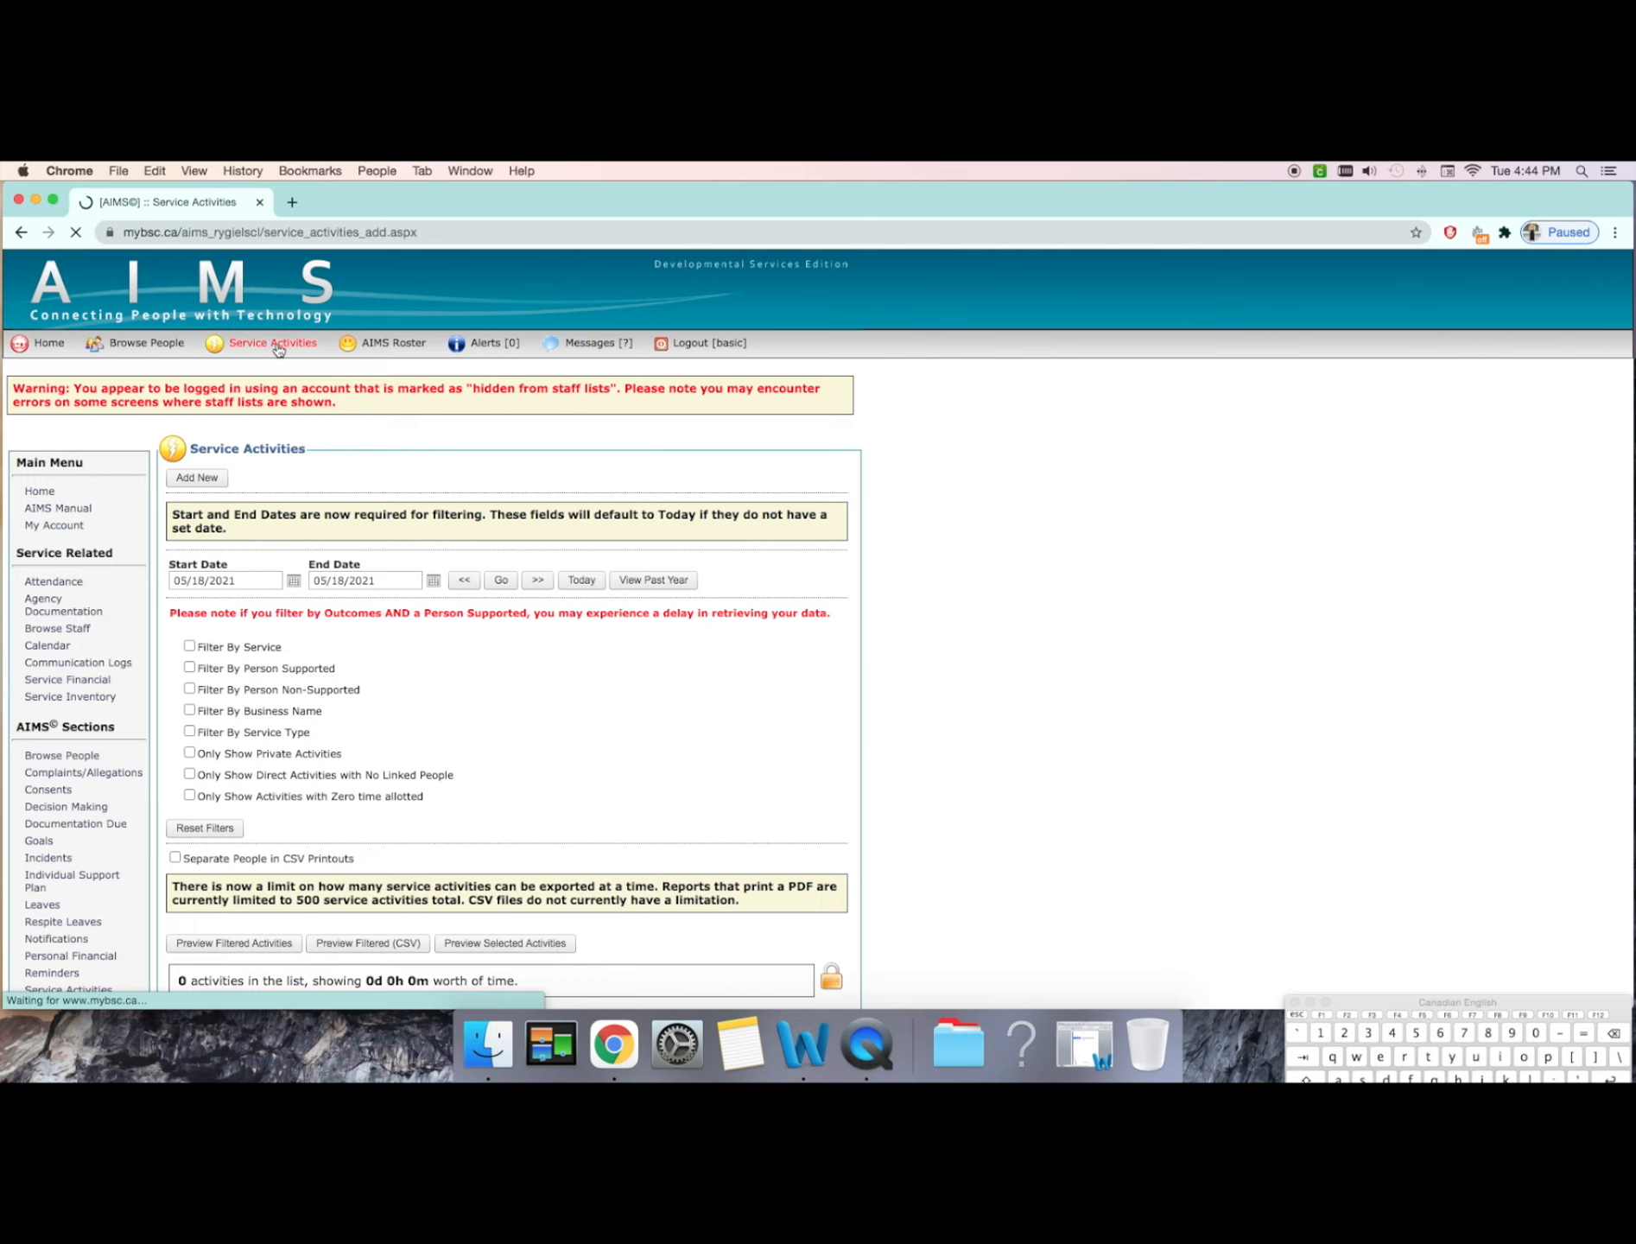
Step: Open Service Activities and start a new service activity
{"action": "left_click", "coordinate": [278, 349]}
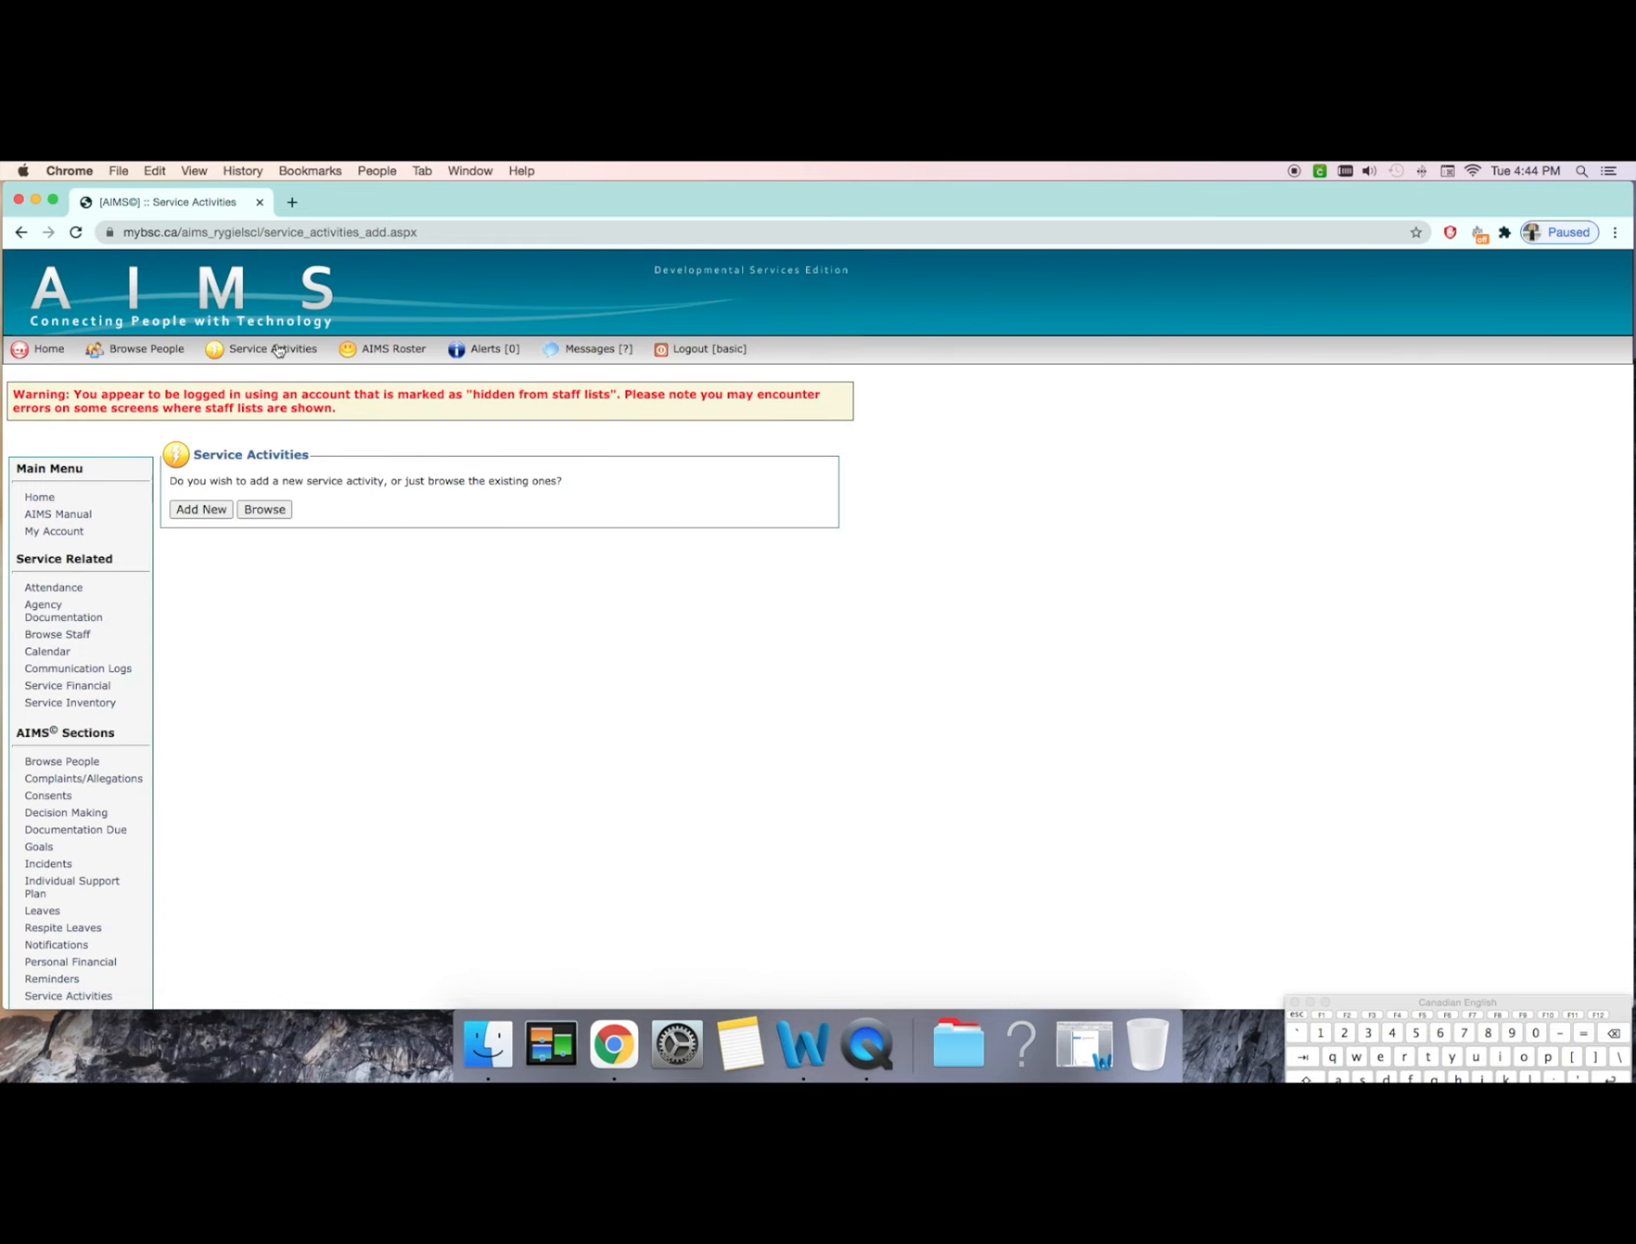
{"action": "left_click", "coordinate": [198, 511]}
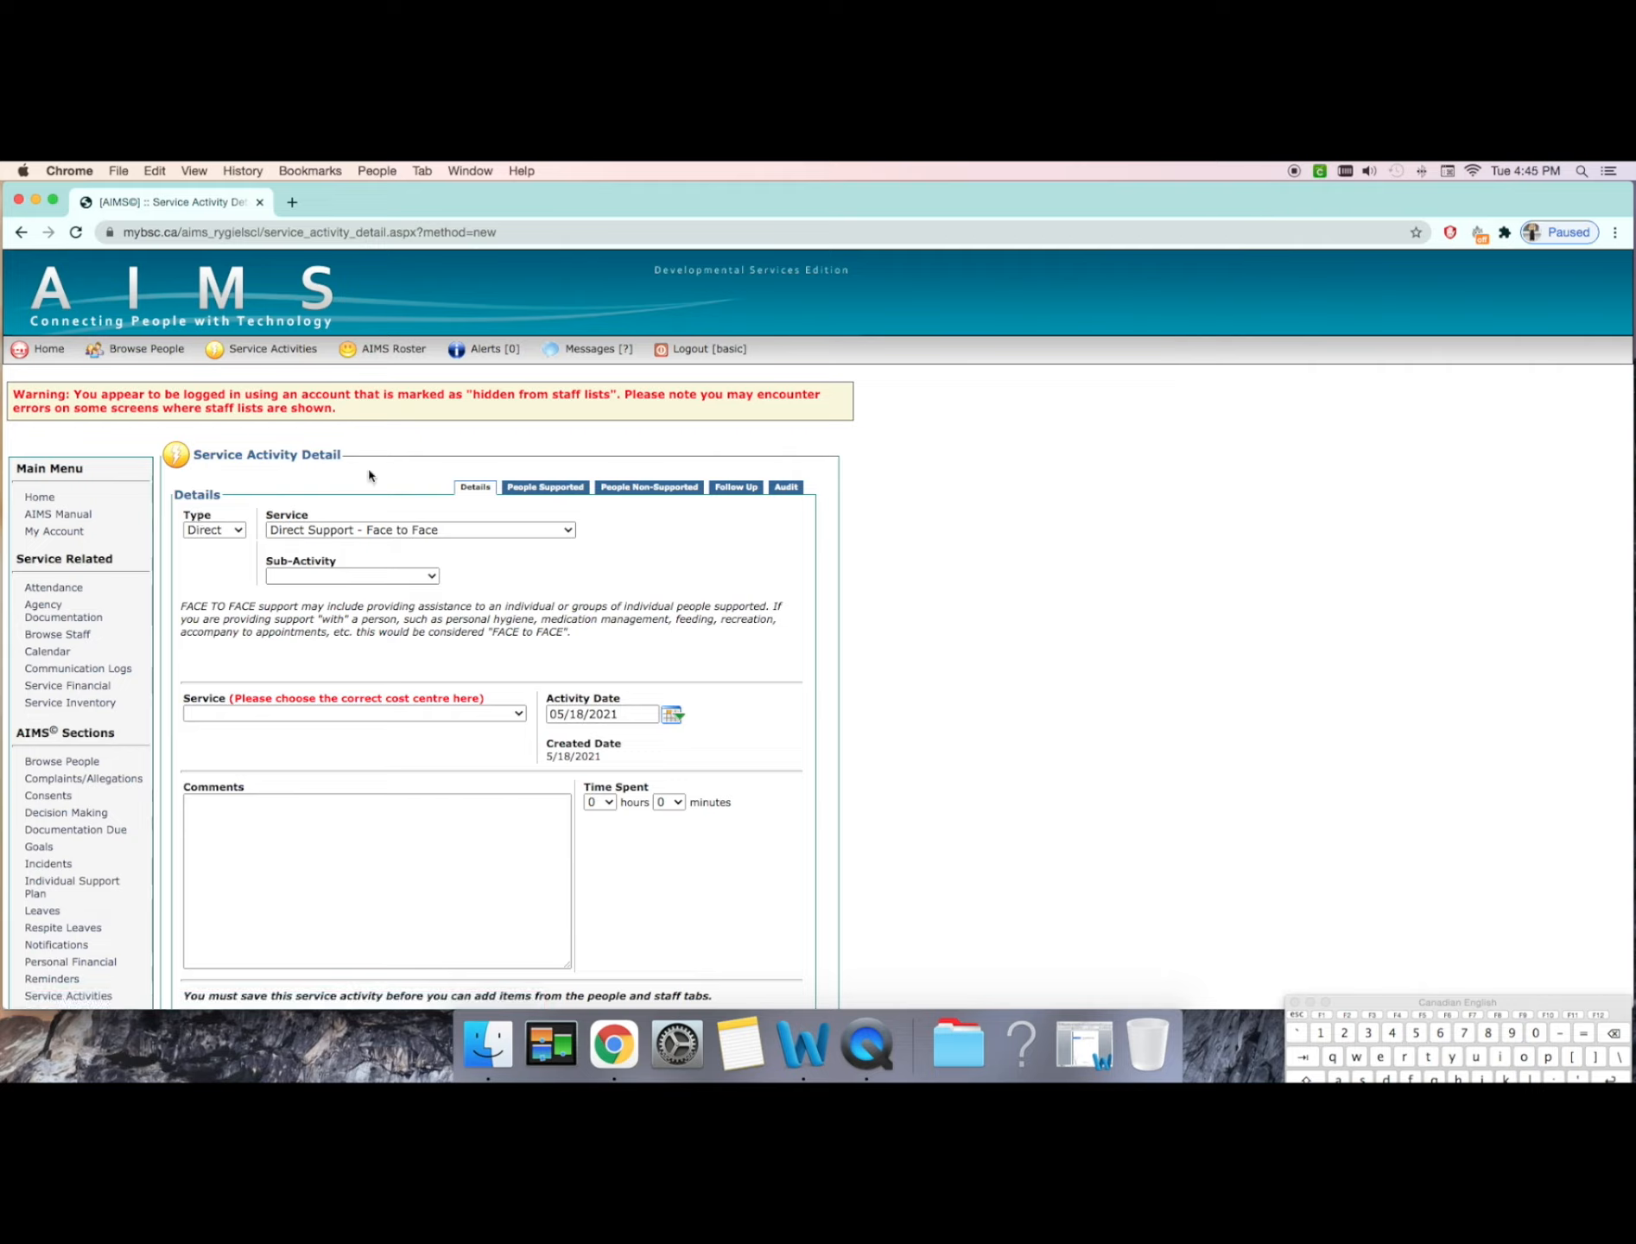
Step: Compare the Indirect and Direct activity types and examine the services offered under Direct
{"action": "left_click", "coordinate": [239, 531]}
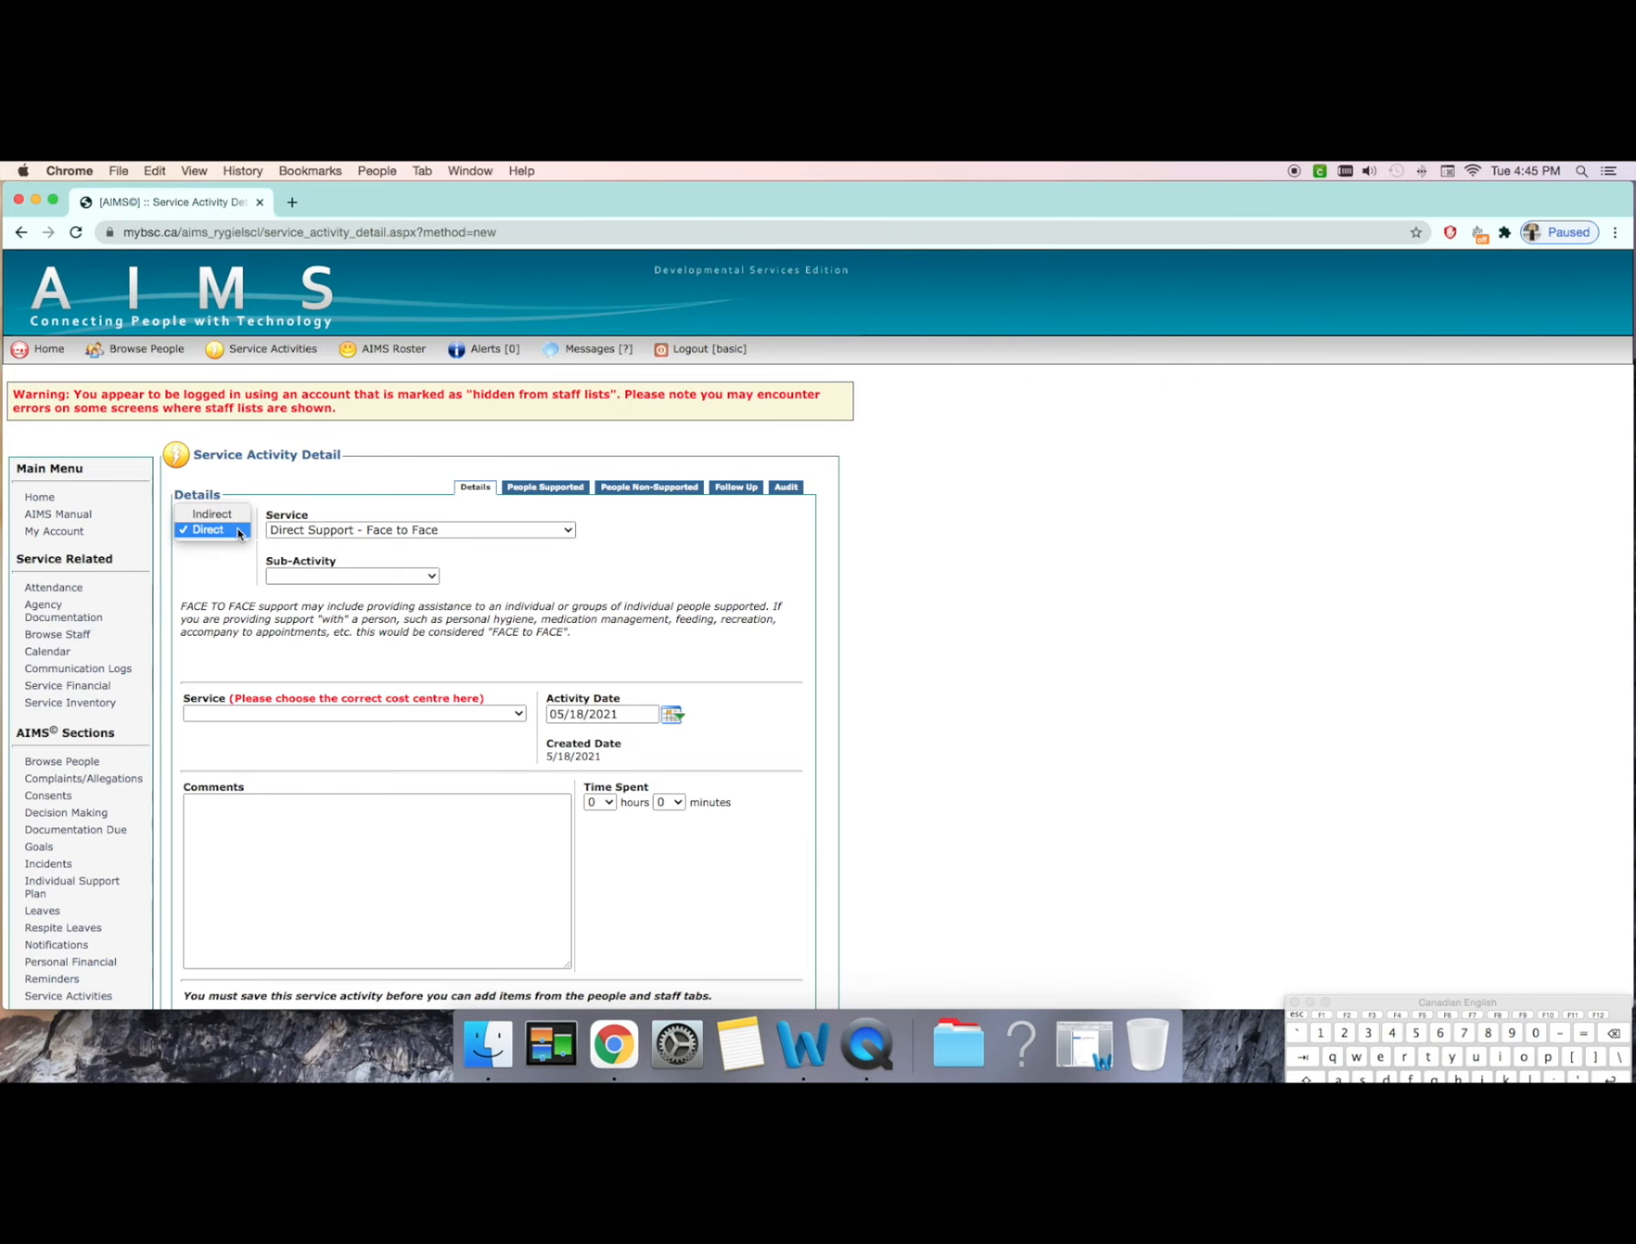
{"action": "left_click", "coordinate": [212, 514]}
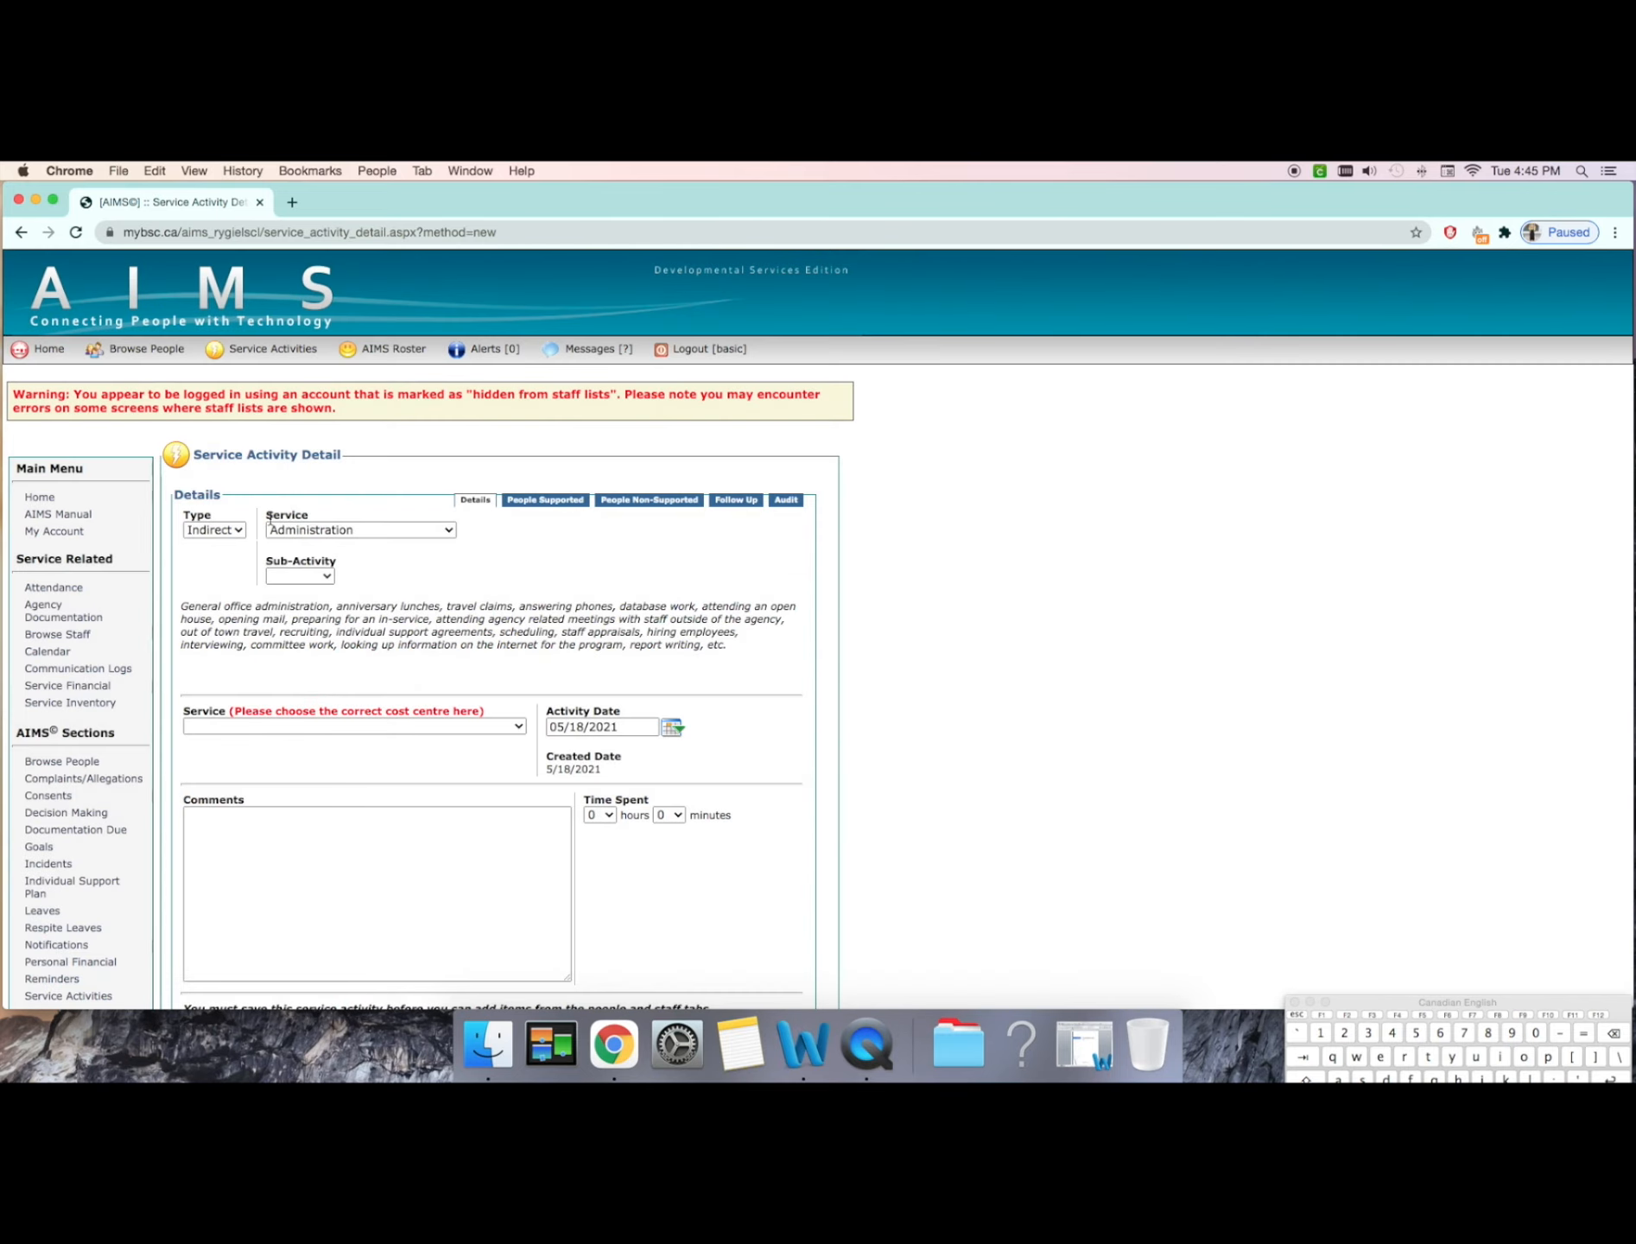
{"action": "left_click", "coordinate": [238, 531]}
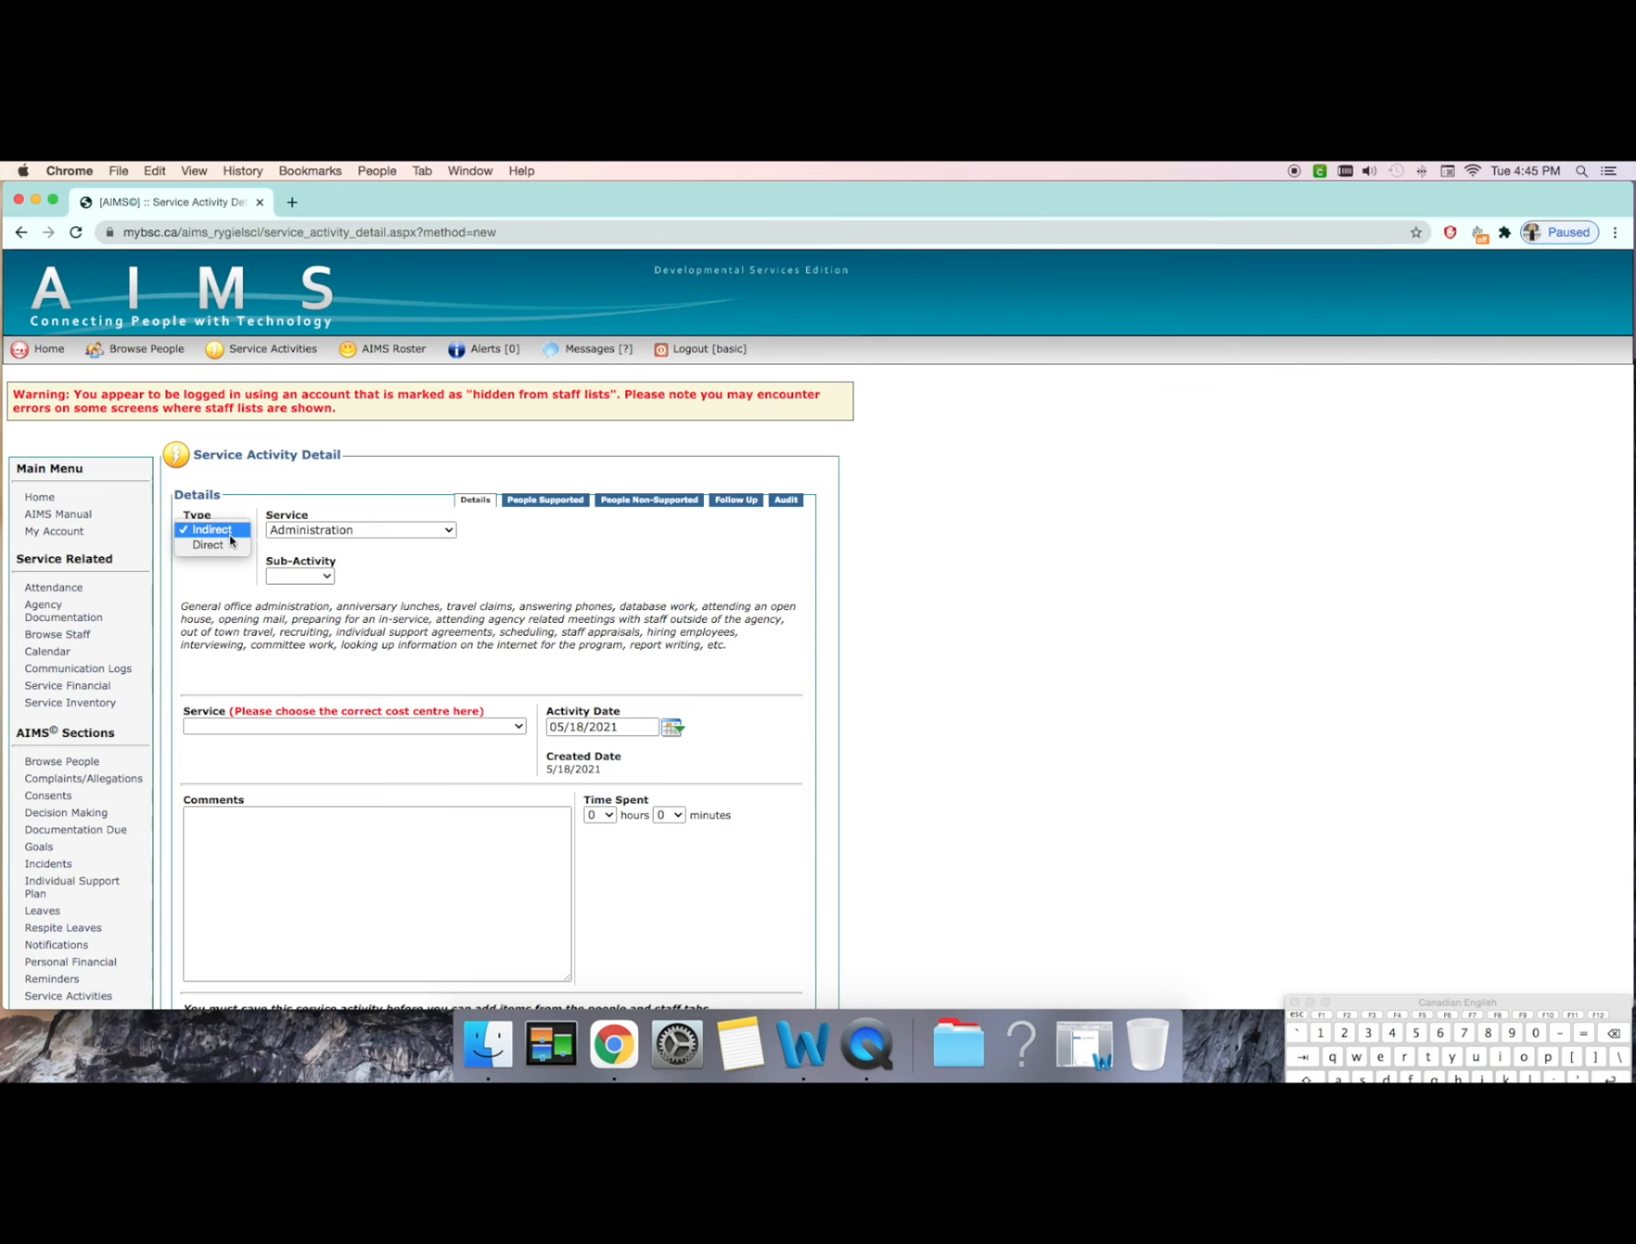
{"action": "left_click", "coordinate": [208, 545]}
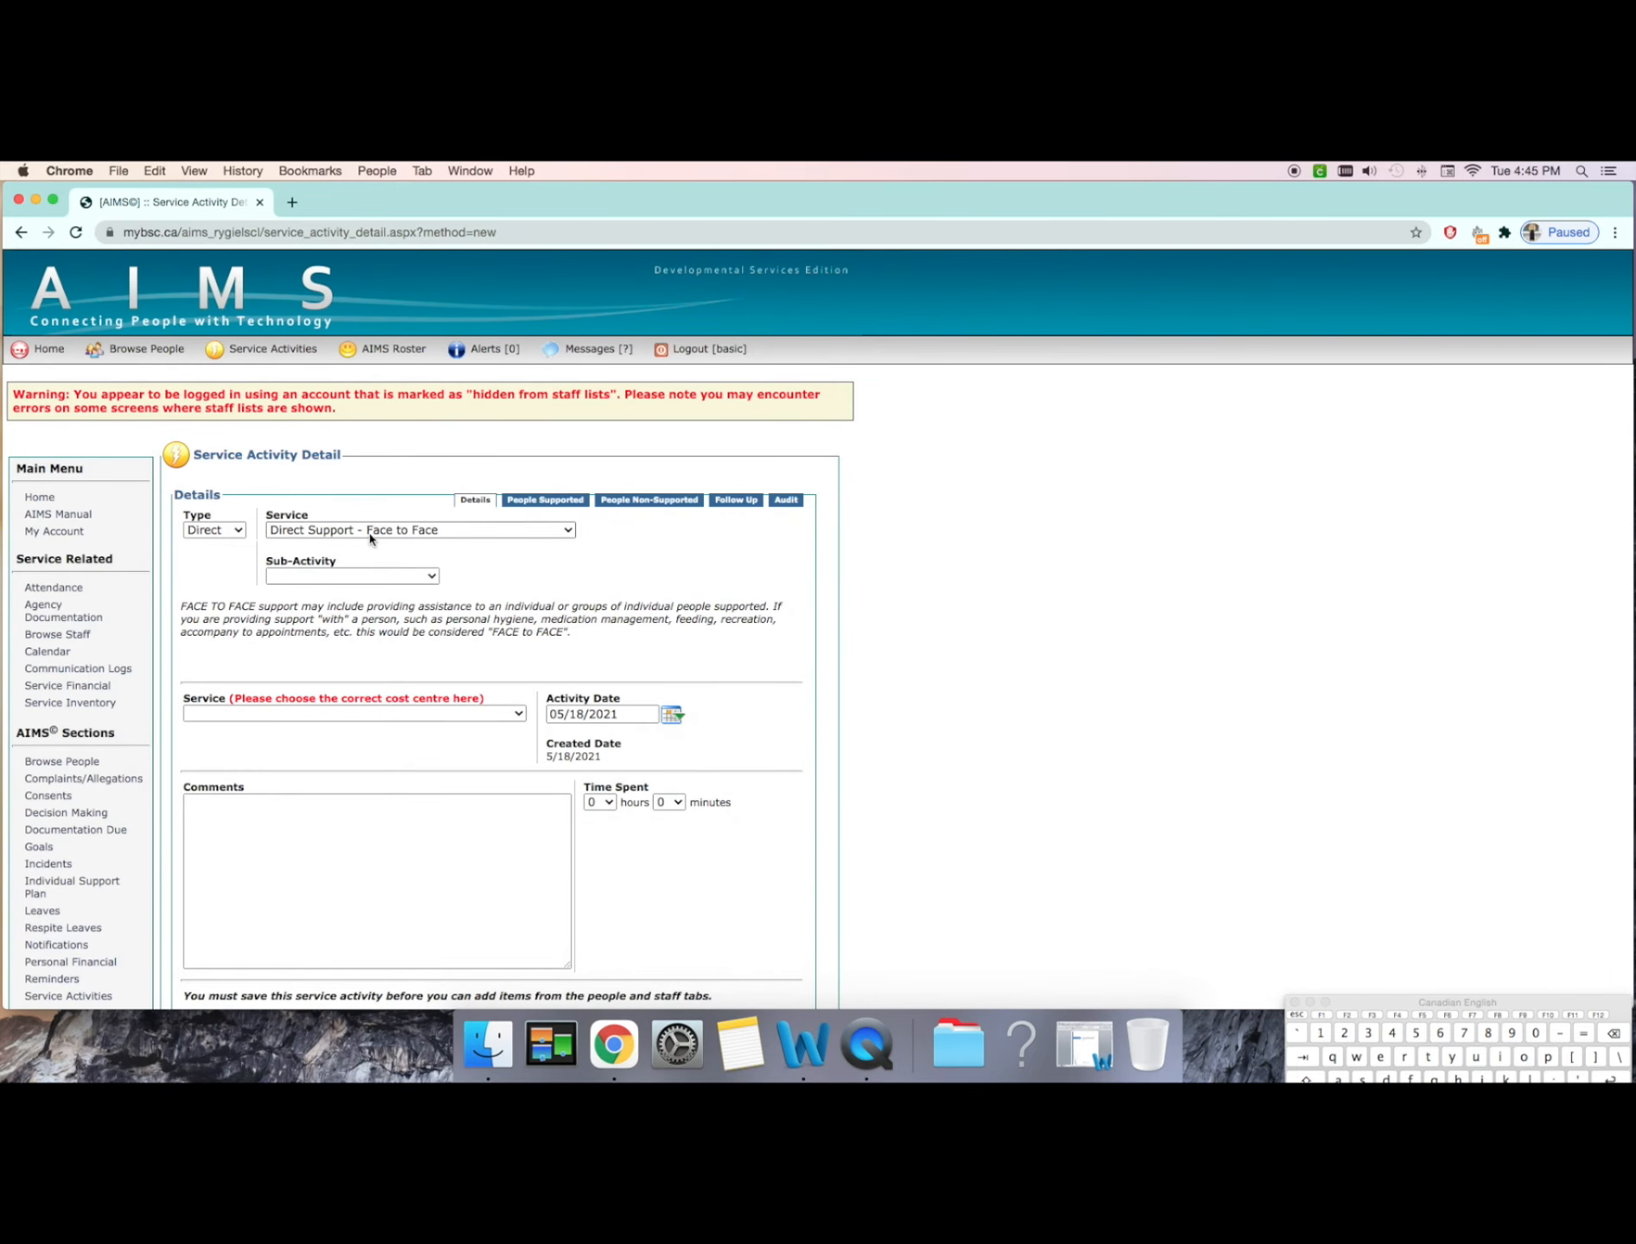
{"action": "left_click", "coordinate": [449, 539]}
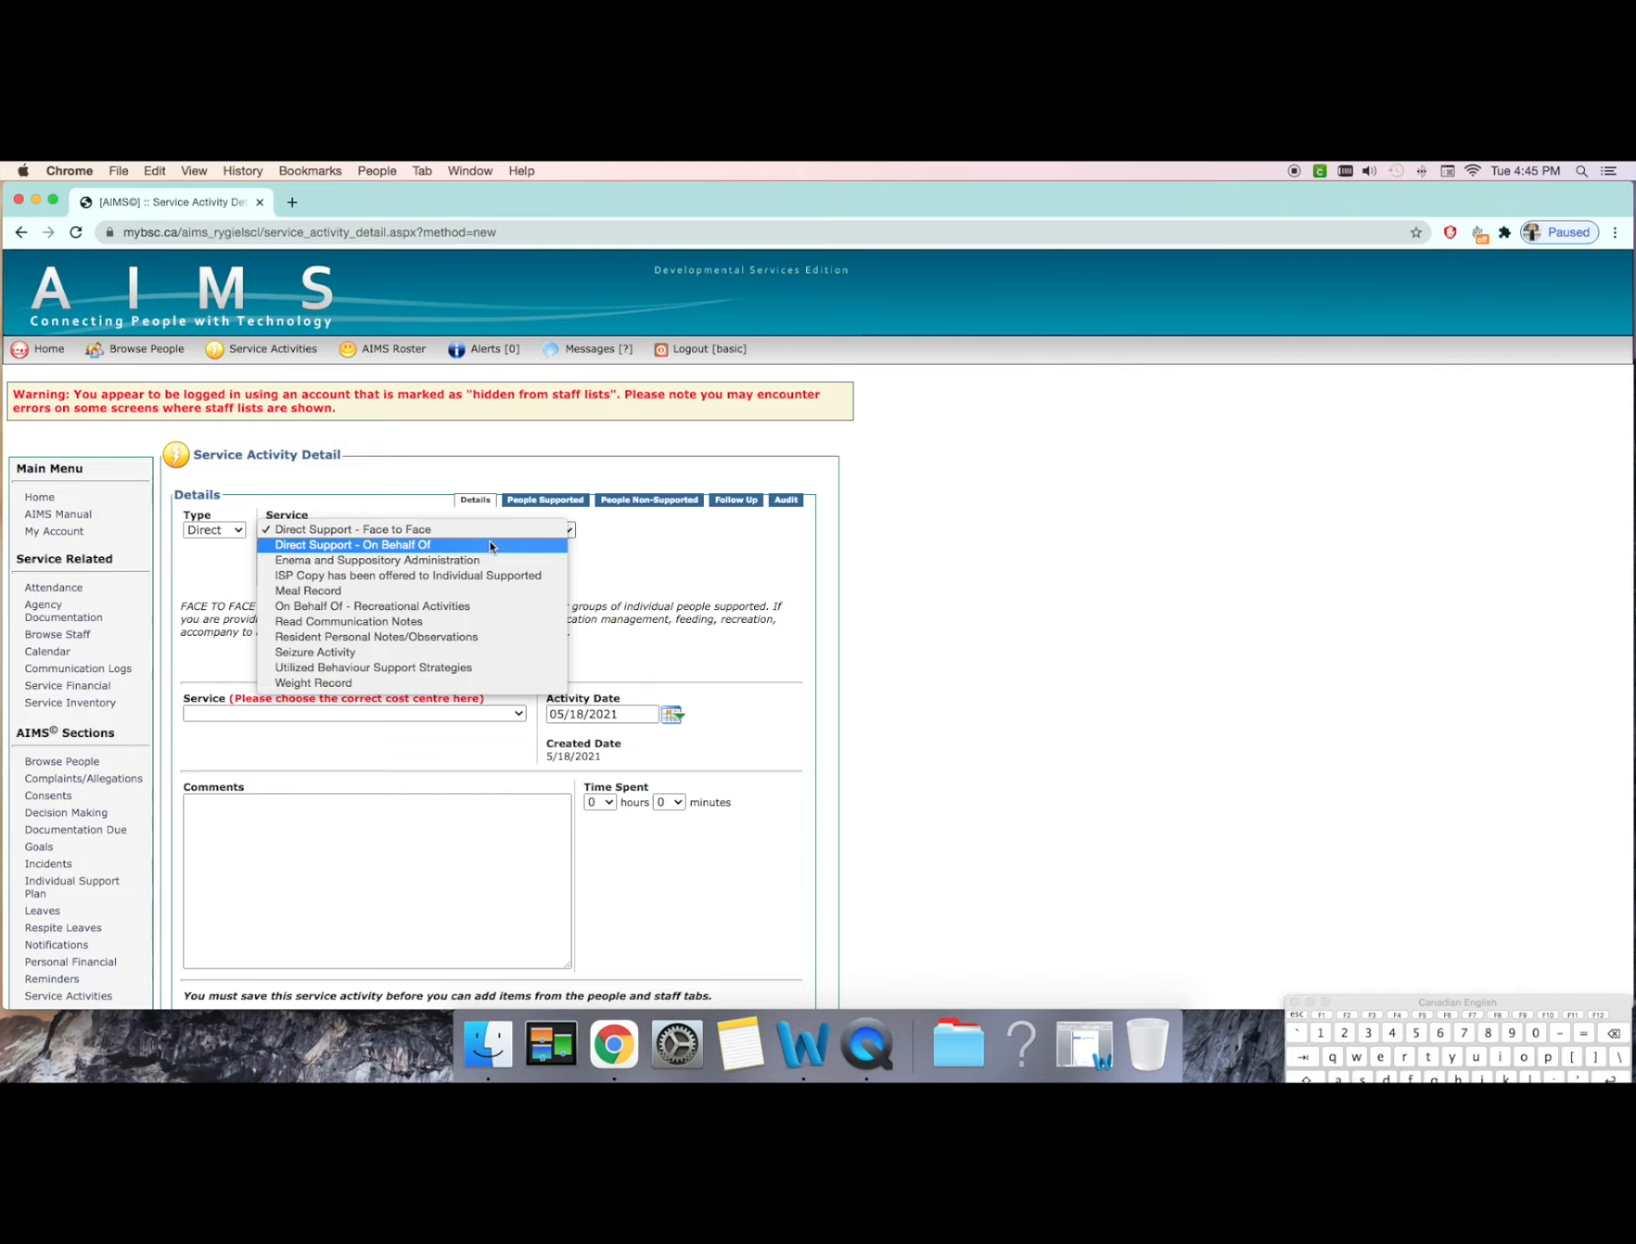
{"action": "left_click", "coordinate": [594, 554]}
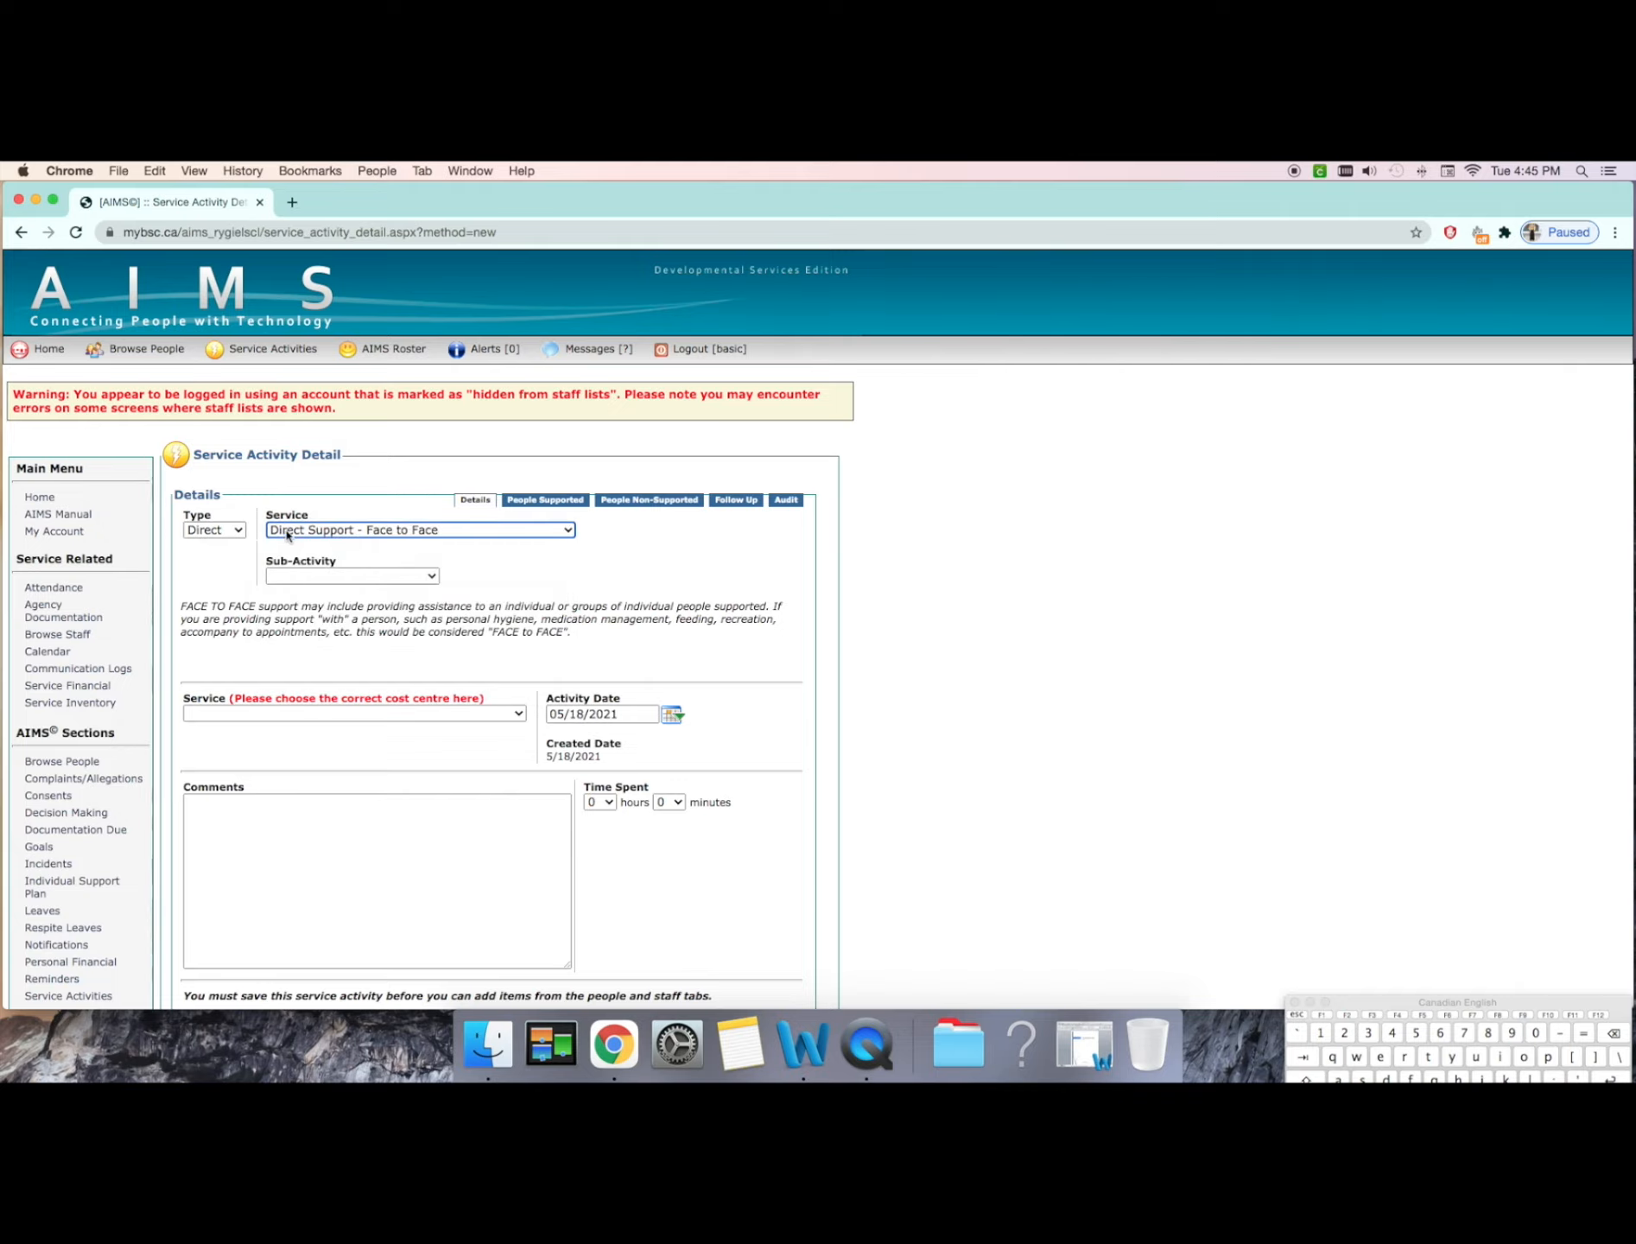
Step: Set the activity type to Indirect and choose the Staff Training service
{"action": "left_click", "coordinate": [220, 532]}
{"action": "left_click", "coordinate": [211, 514]}
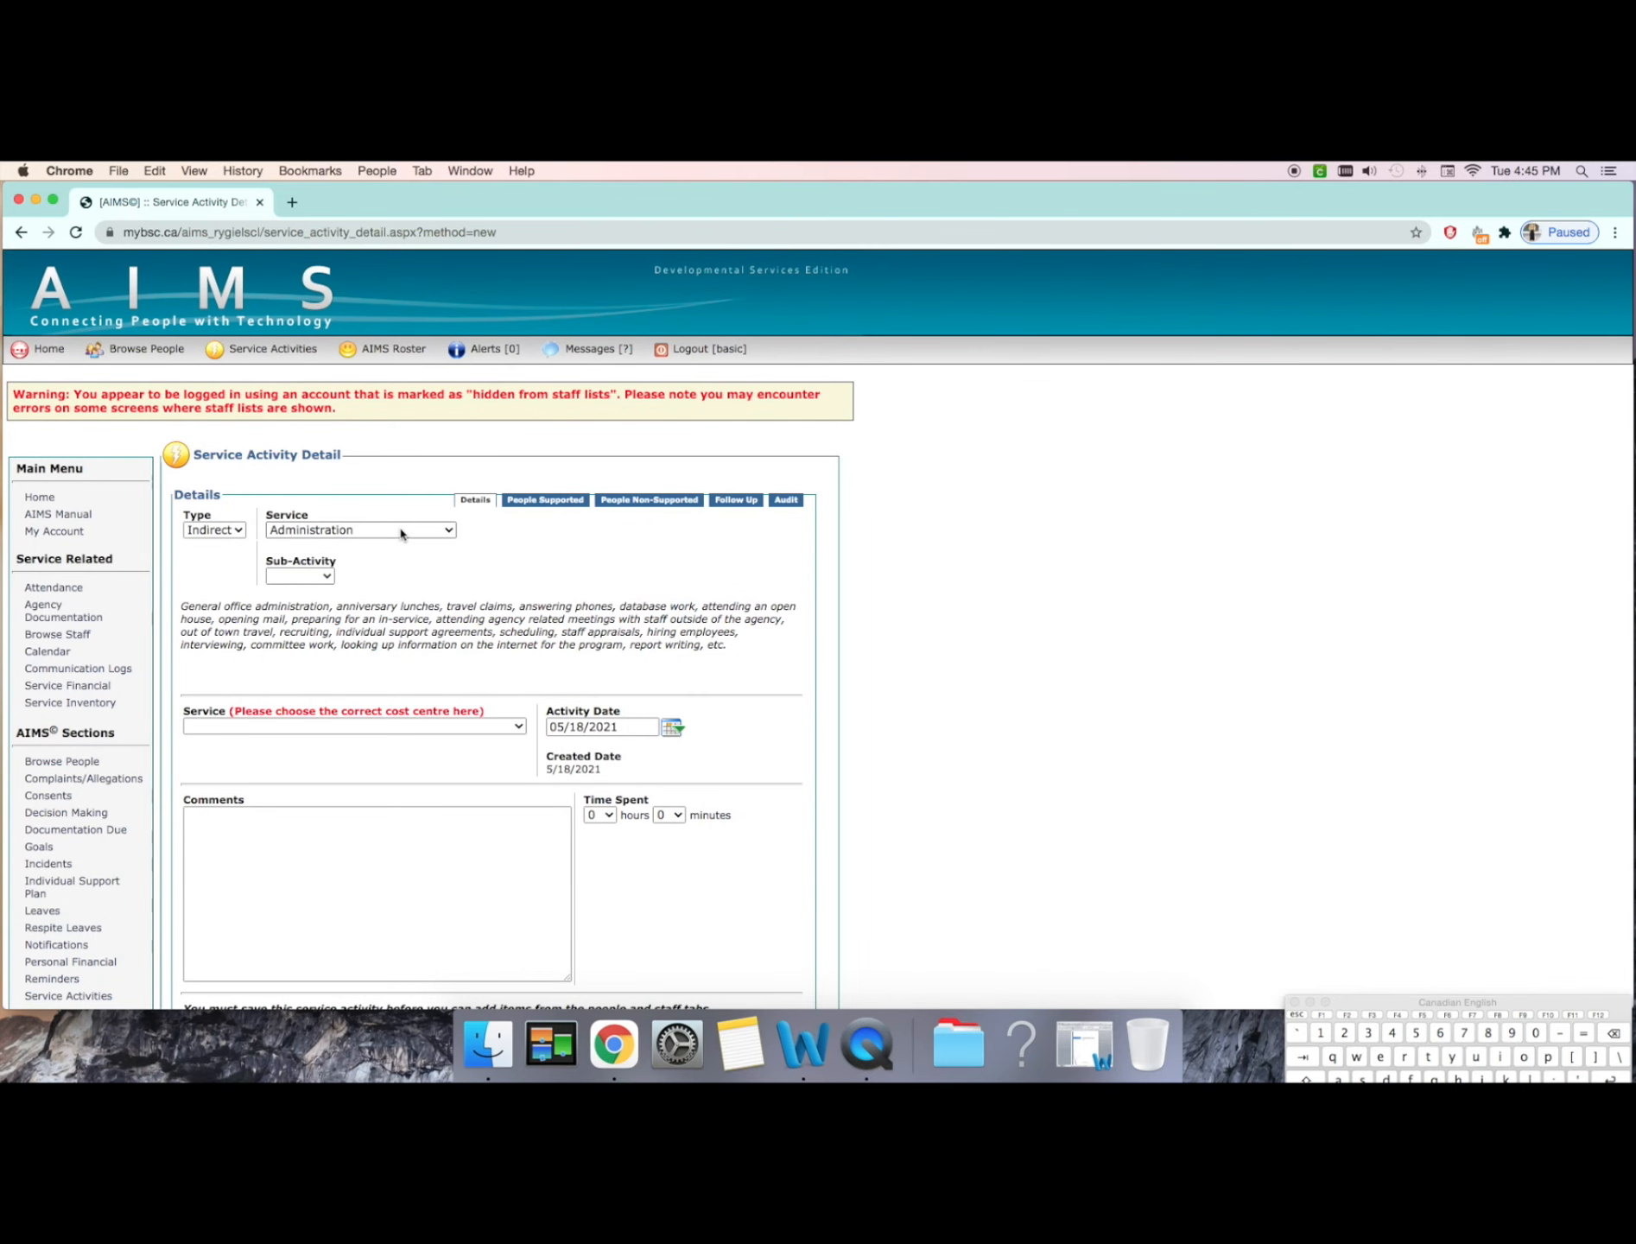
{"action": "left_click", "coordinate": [401, 534]}
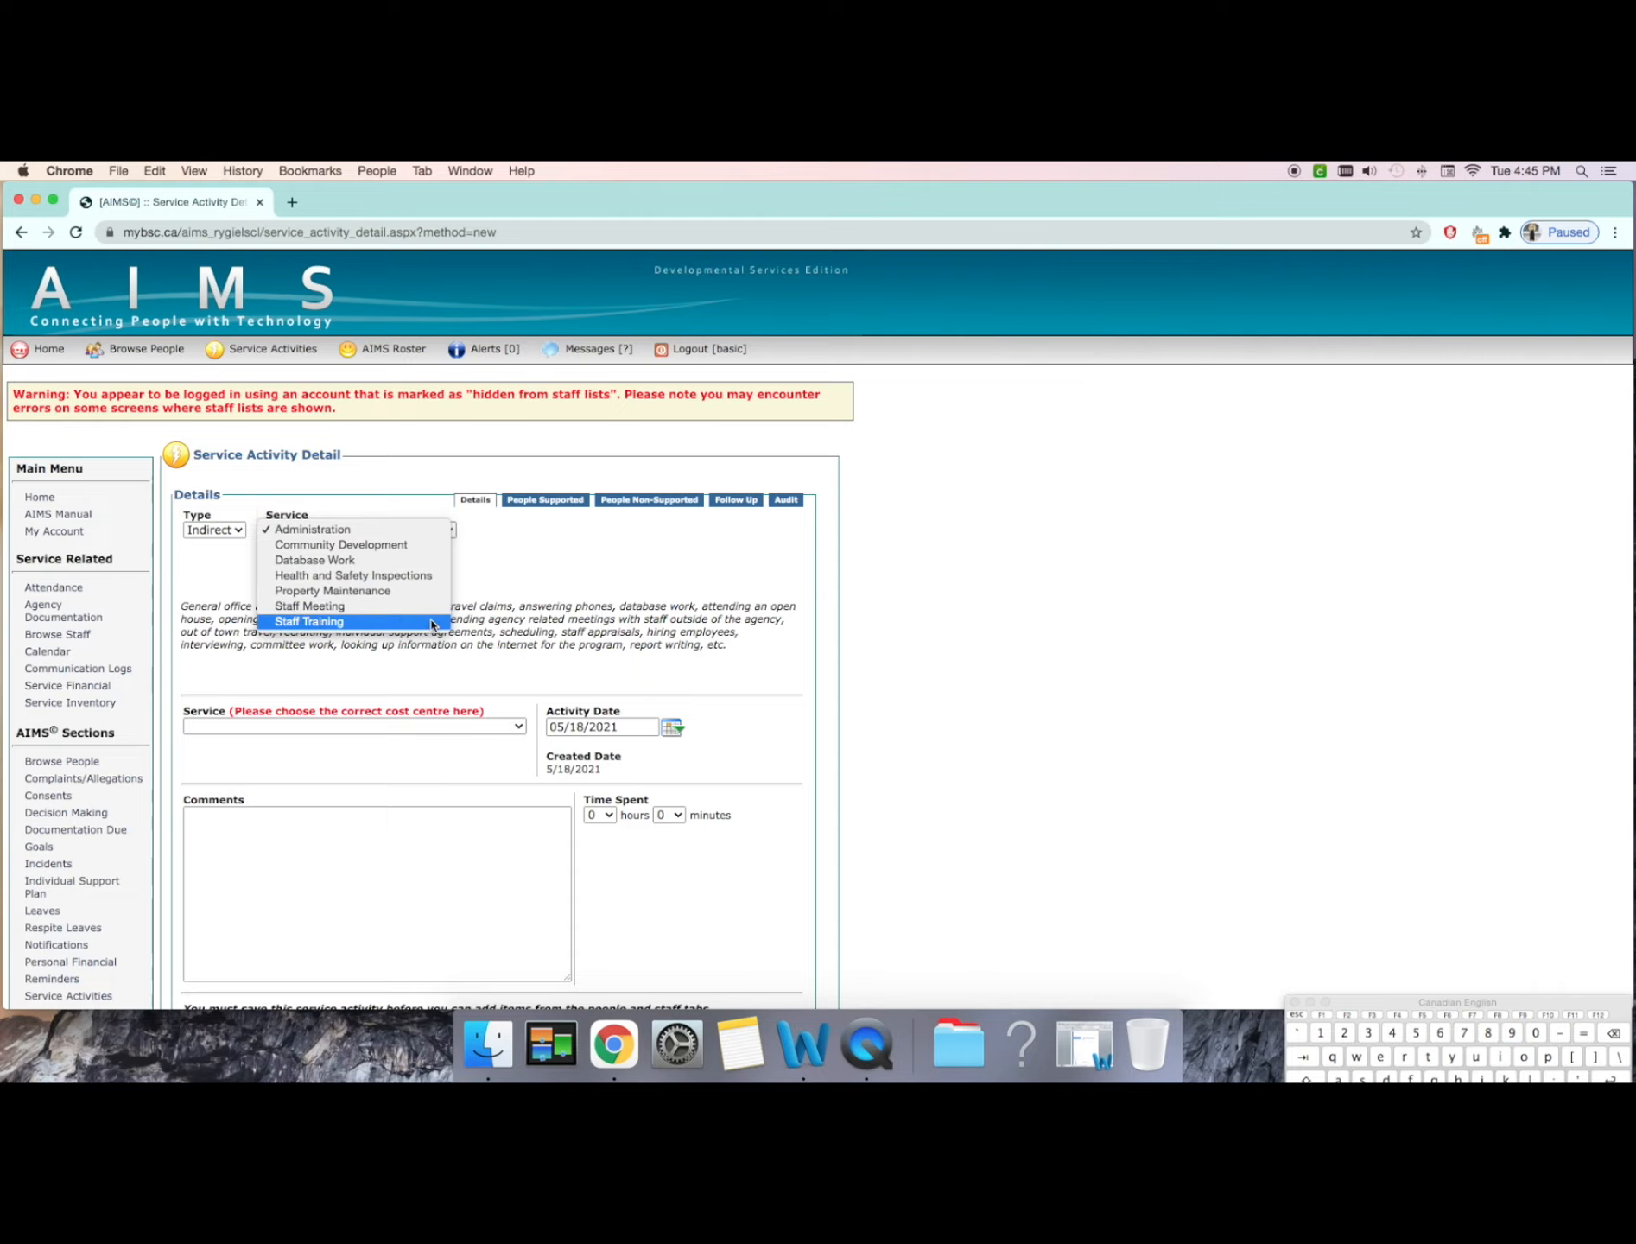
{"action": "left_click", "coordinate": [527, 575]}
{"action": "left_click", "coordinate": [427, 532]}
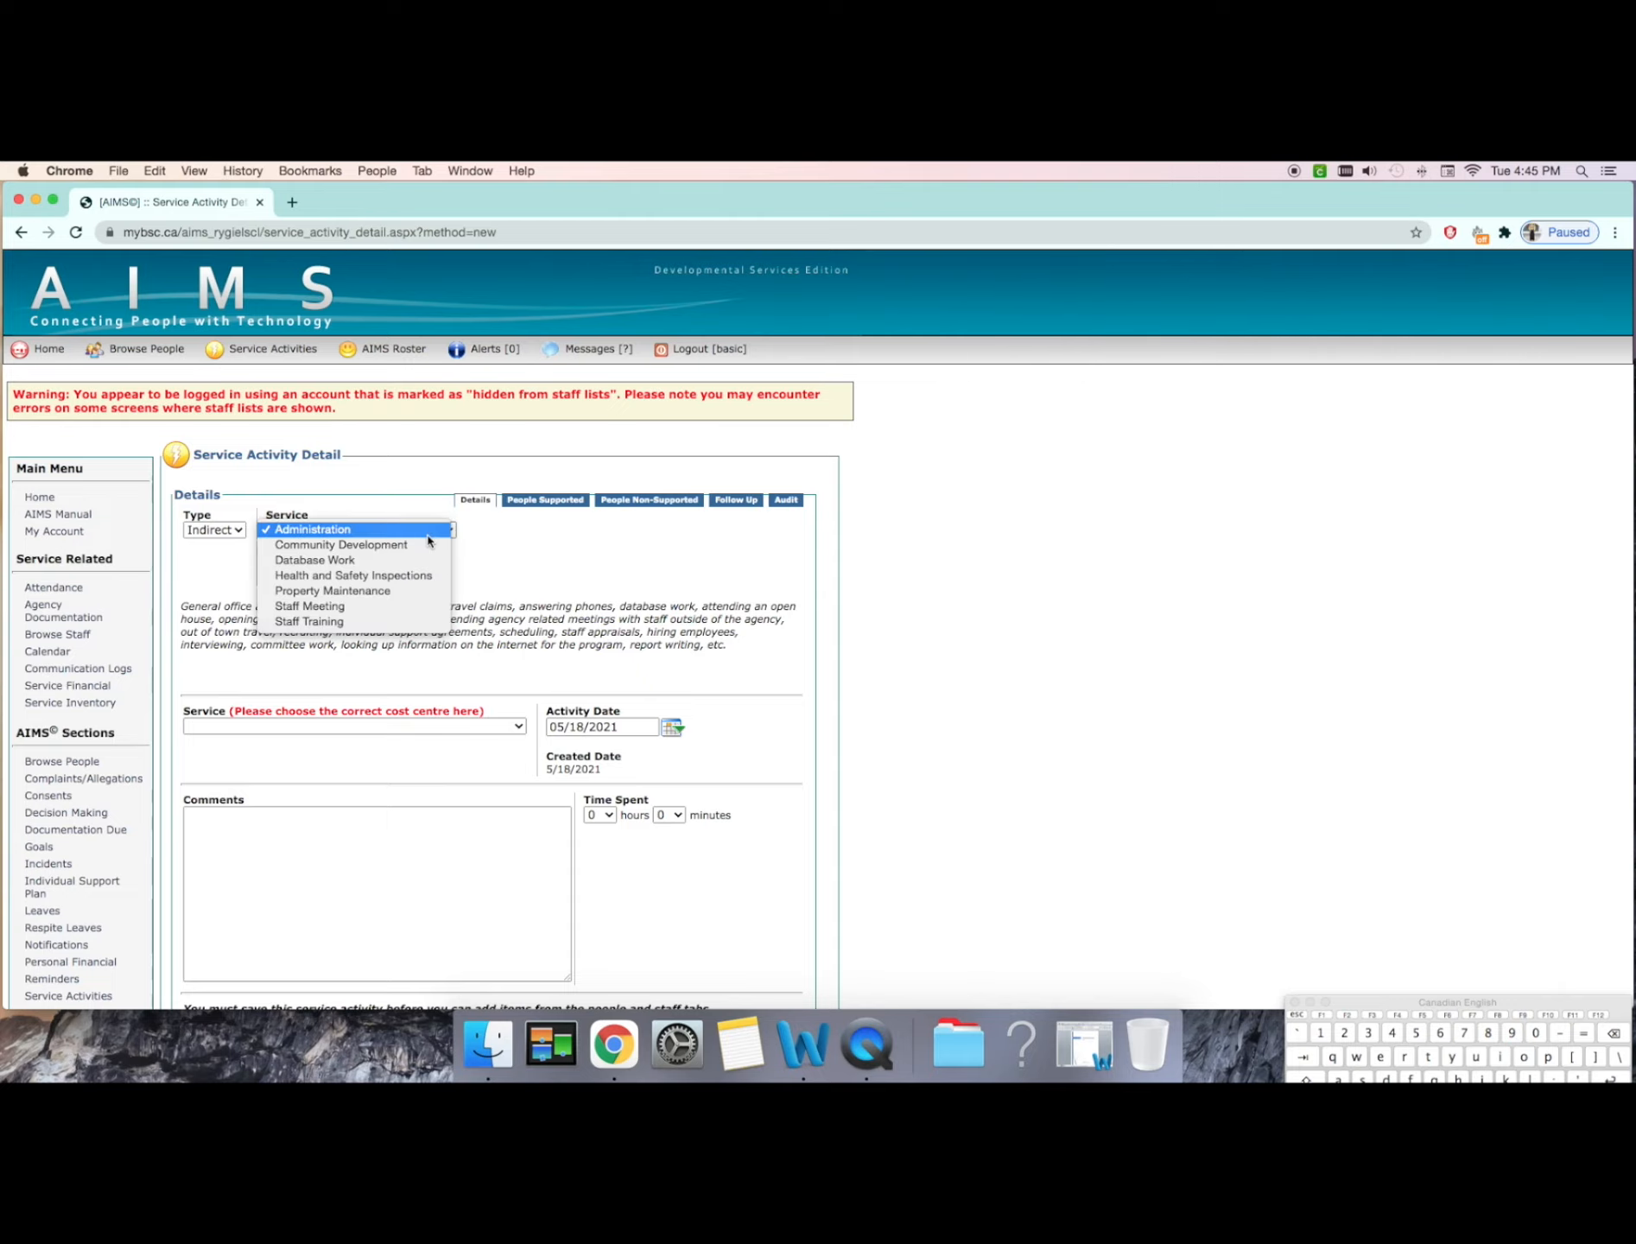
{"action": "left_click", "coordinate": [420, 622]}
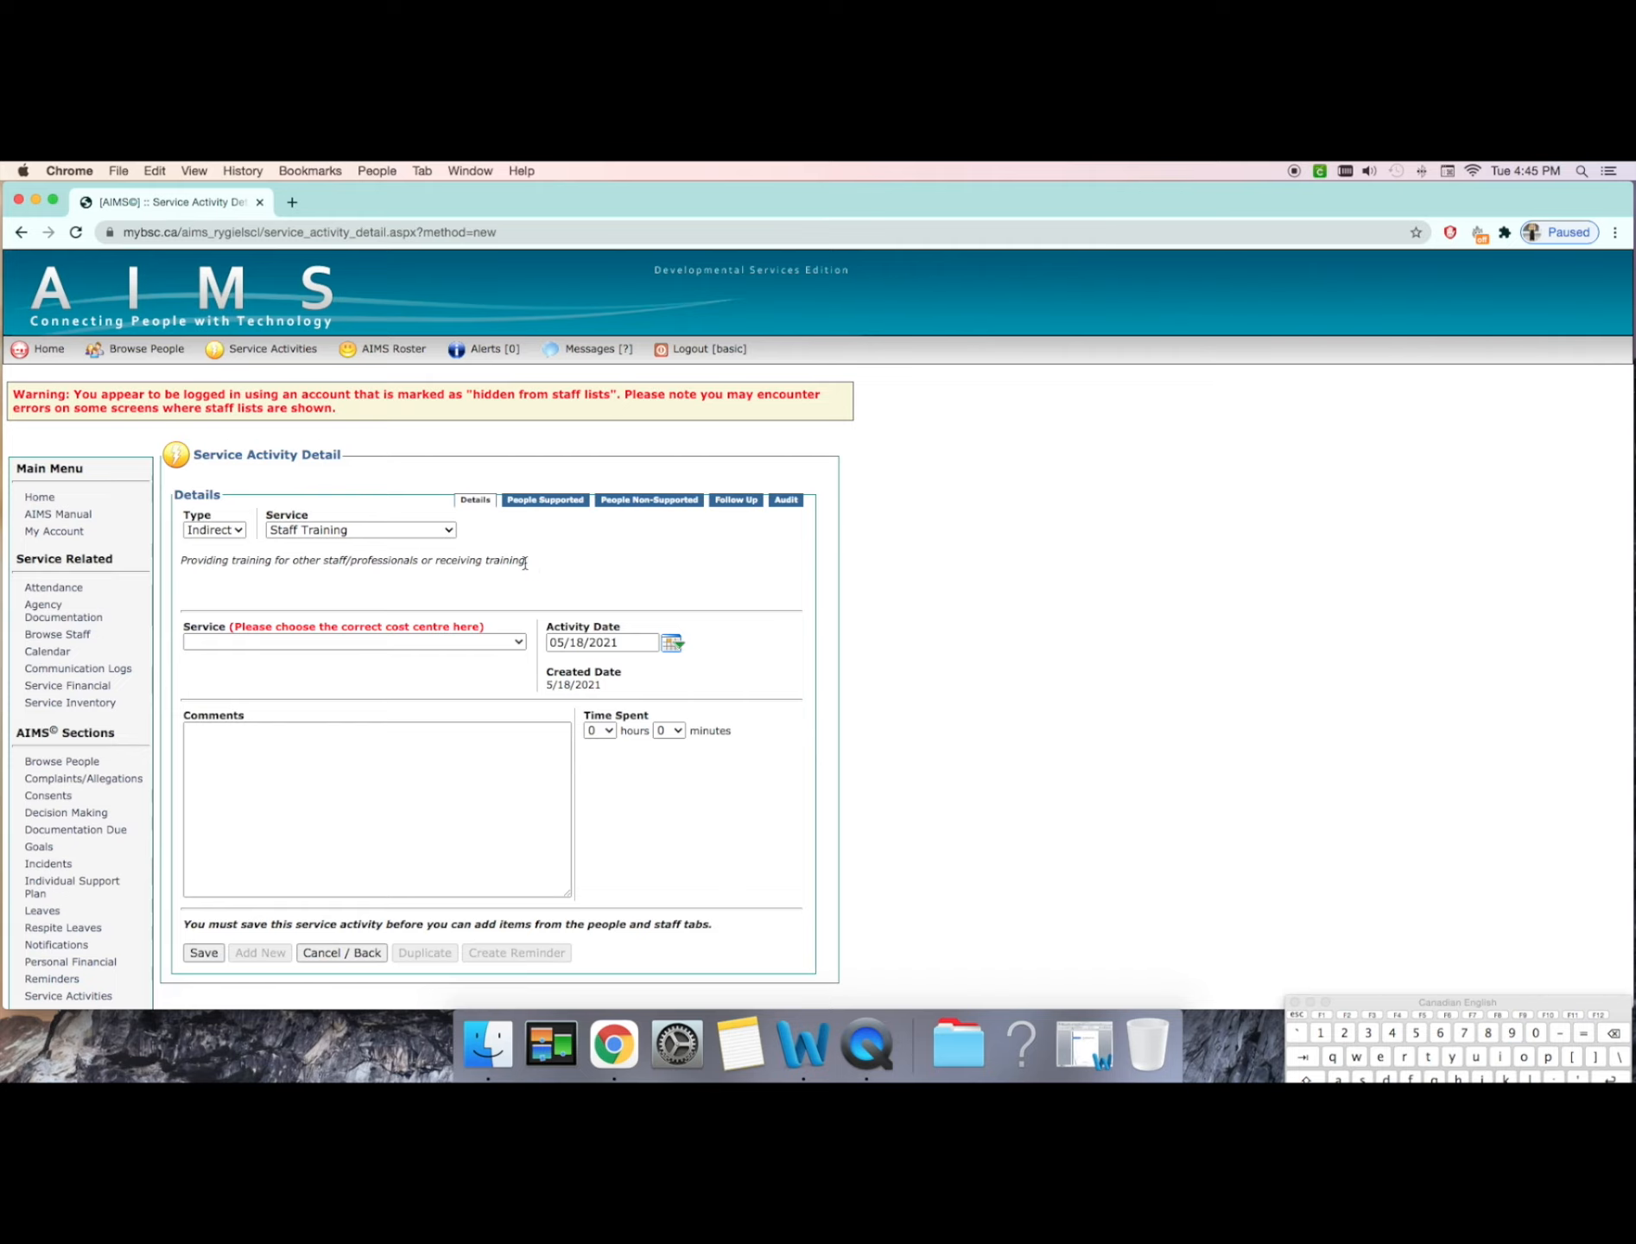
Step: Return the activity type to Direct and review its services and the Face to Face sub-activities
{"action": "left_click", "coordinate": [235, 533]}
{"action": "left_click", "coordinate": [211, 549]}
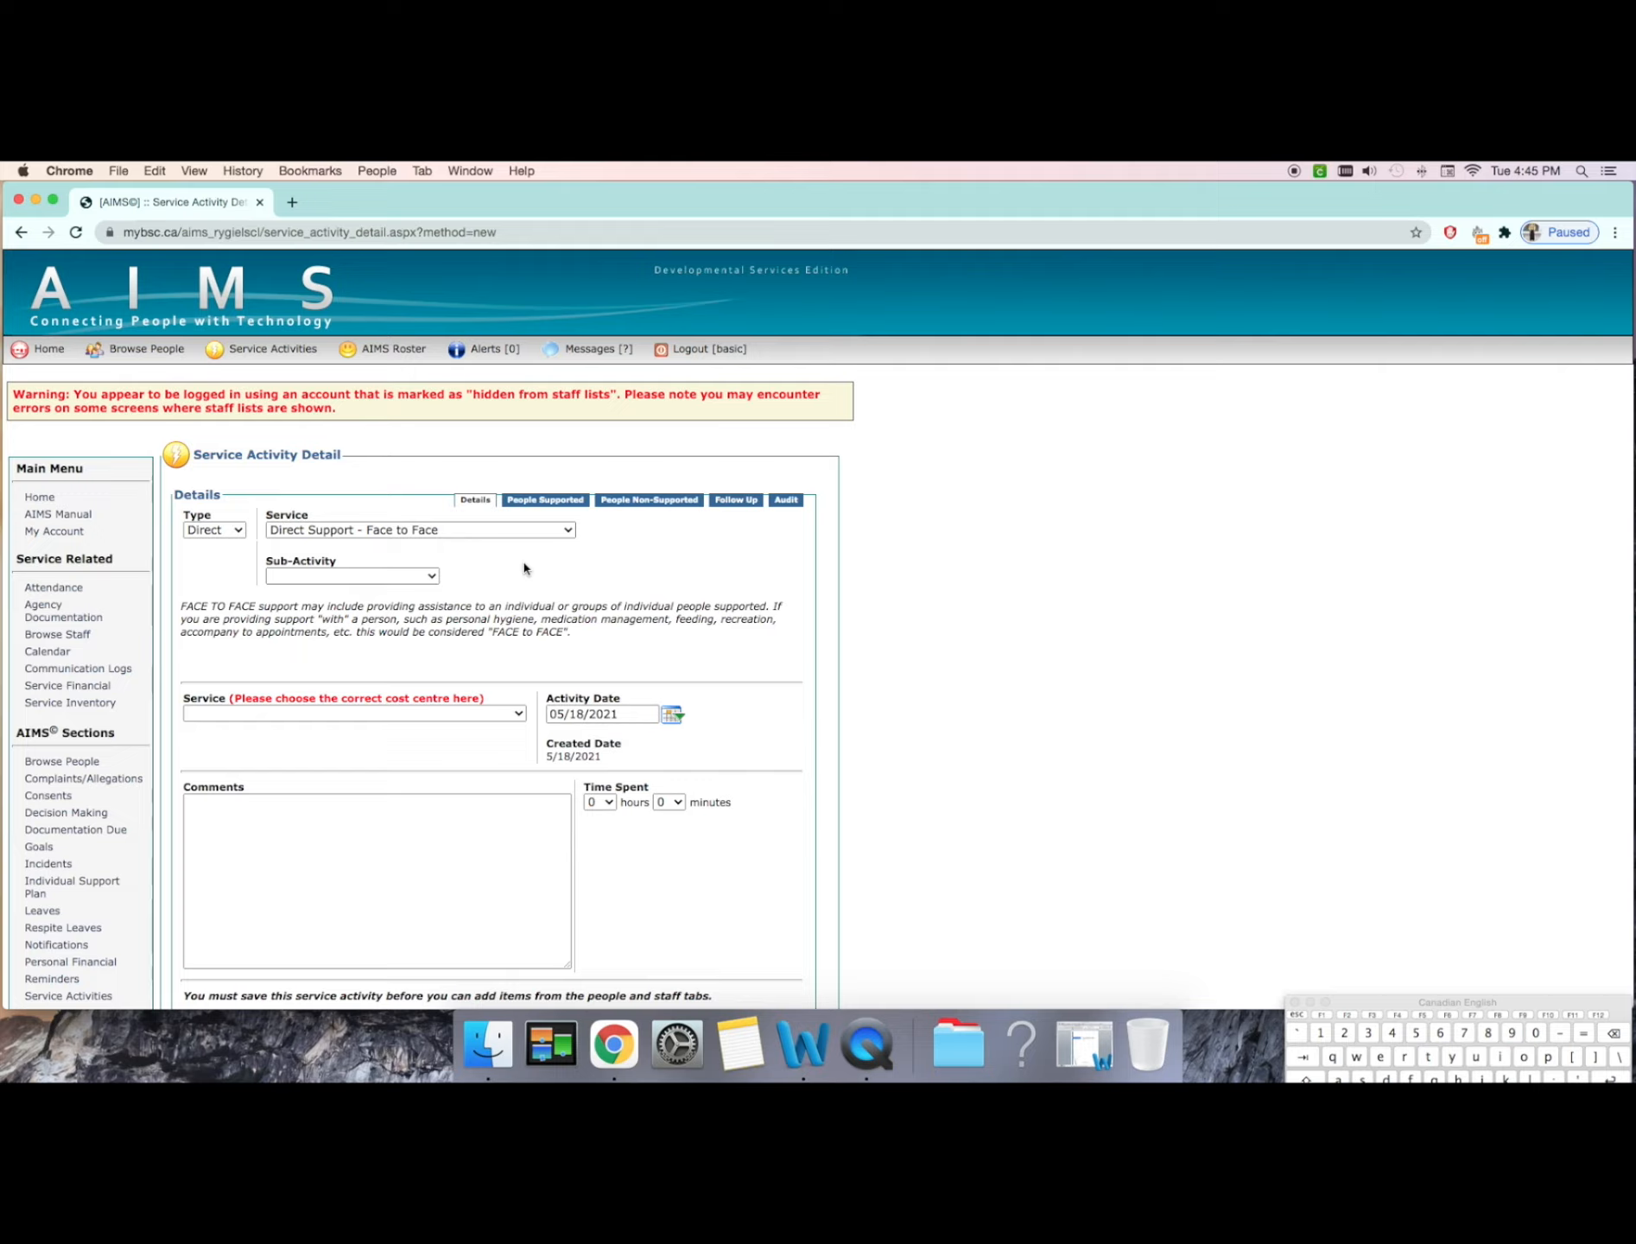
{"action": "left_click", "coordinate": [235, 532]}
{"action": "left_click", "coordinate": [232, 540]}
{"action": "left_click", "coordinate": [565, 533]}
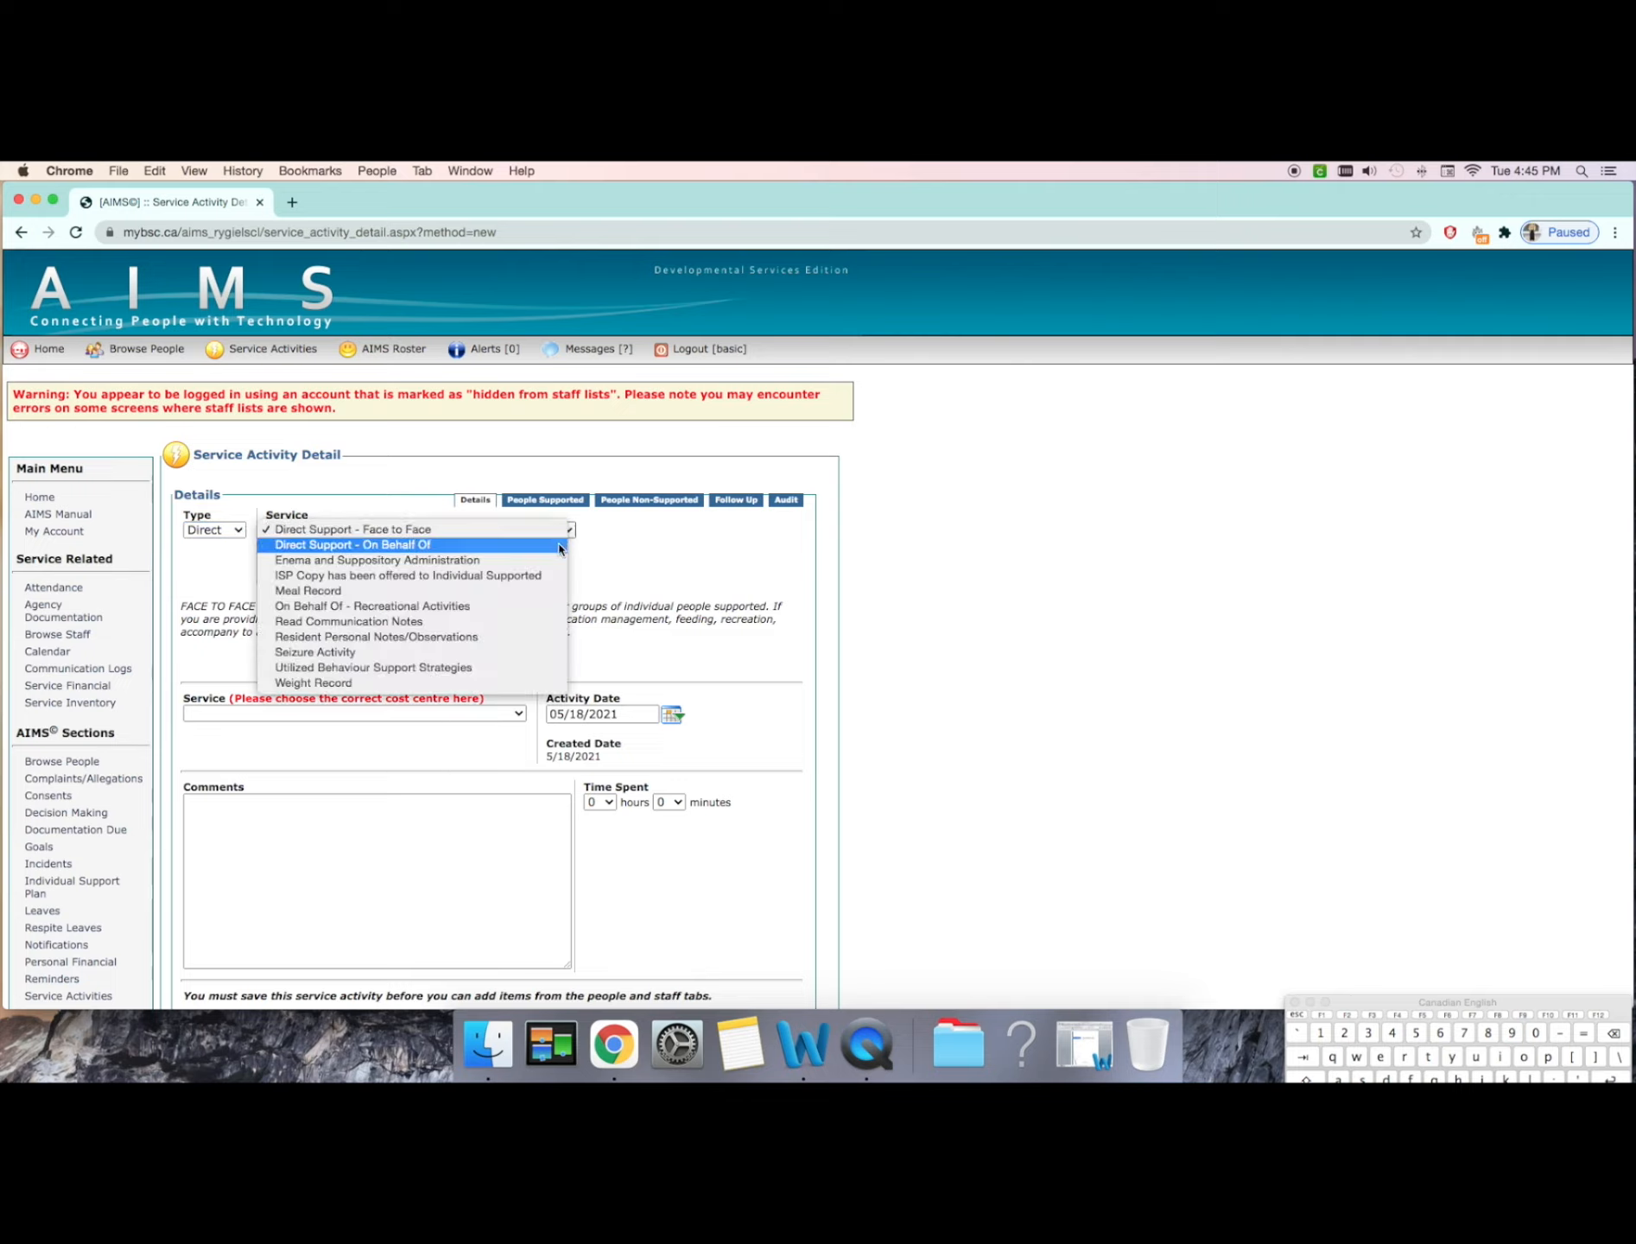
{"action": "left_click", "coordinate": [559, 531]}
{"action": "left_click", "coordinate": [406, 575]}
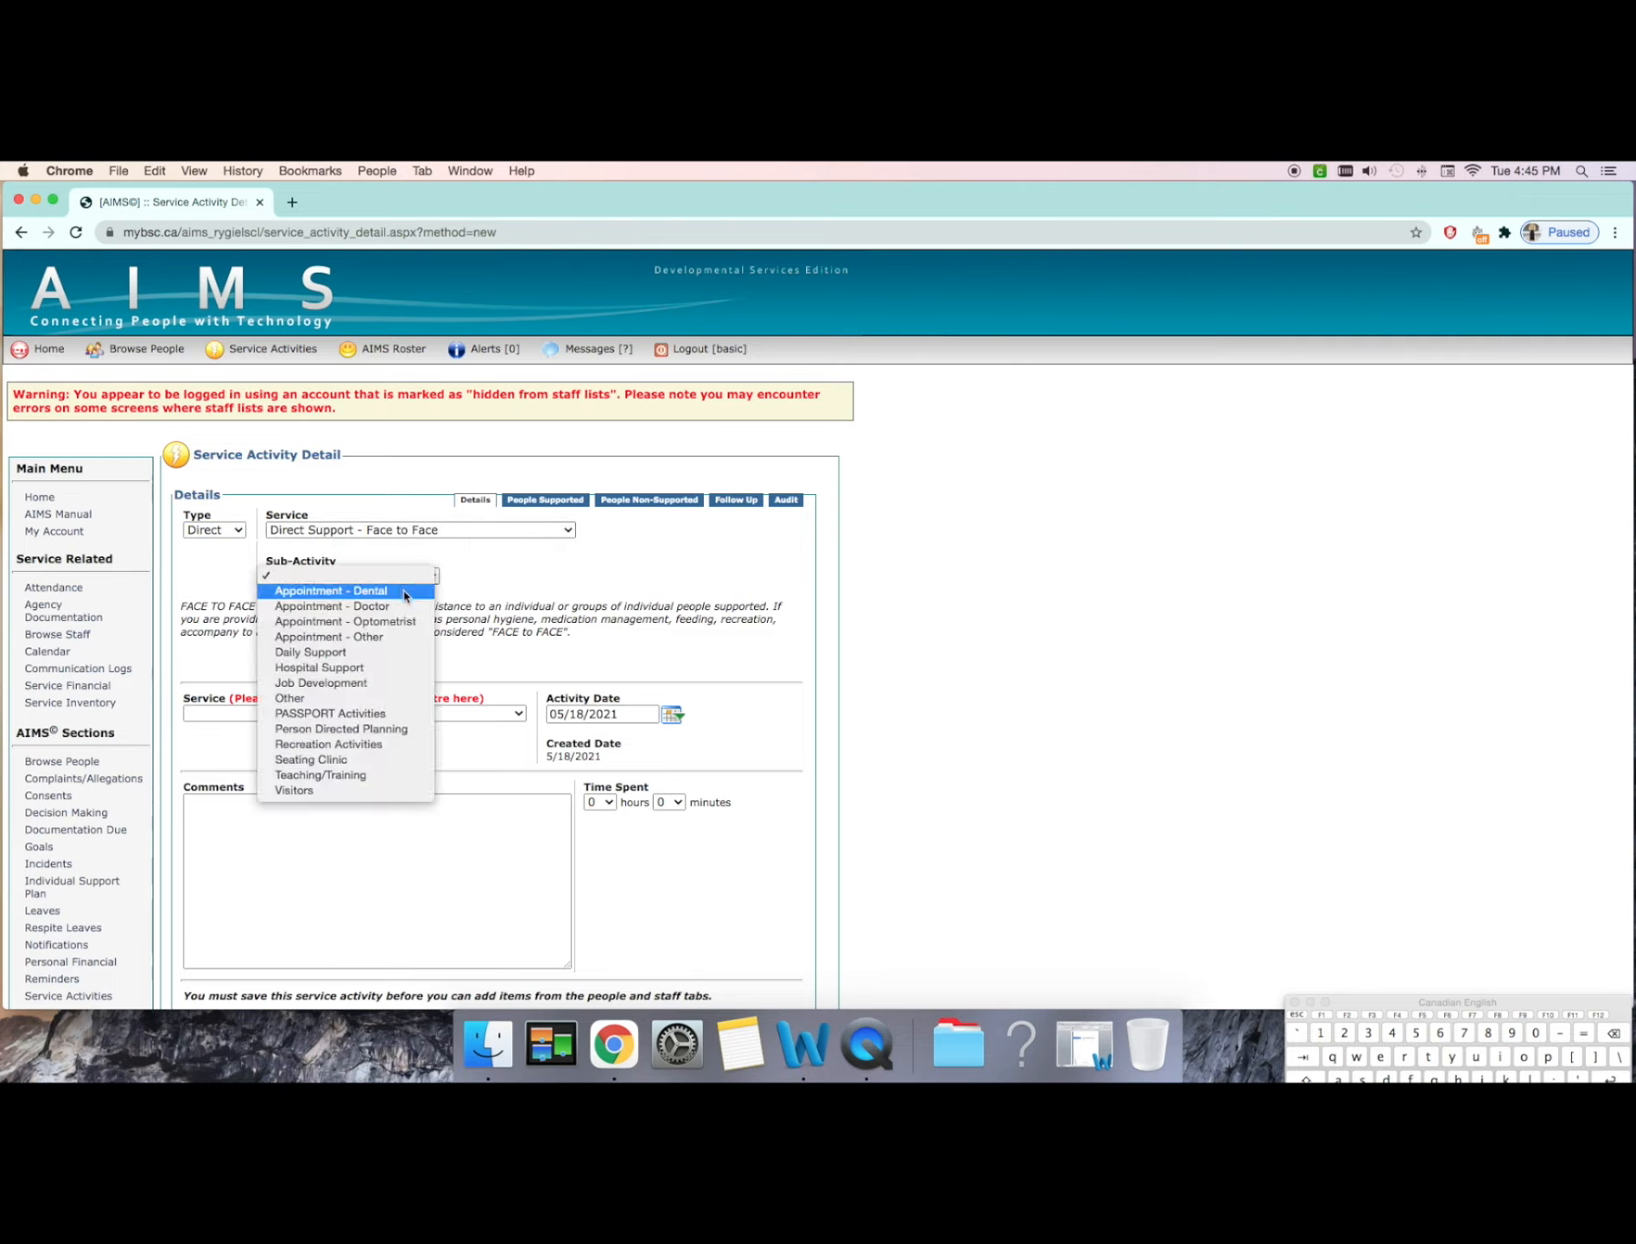
{"action": "left_click", "coordinate": [523, 559]}
Step: Select the Direct Support - On Behalf Of service and examine its sub-activities
{"action": "left_click", "coordinate": [518, 531]}
{"action": "left_click", "coordinate": [514, 546]}
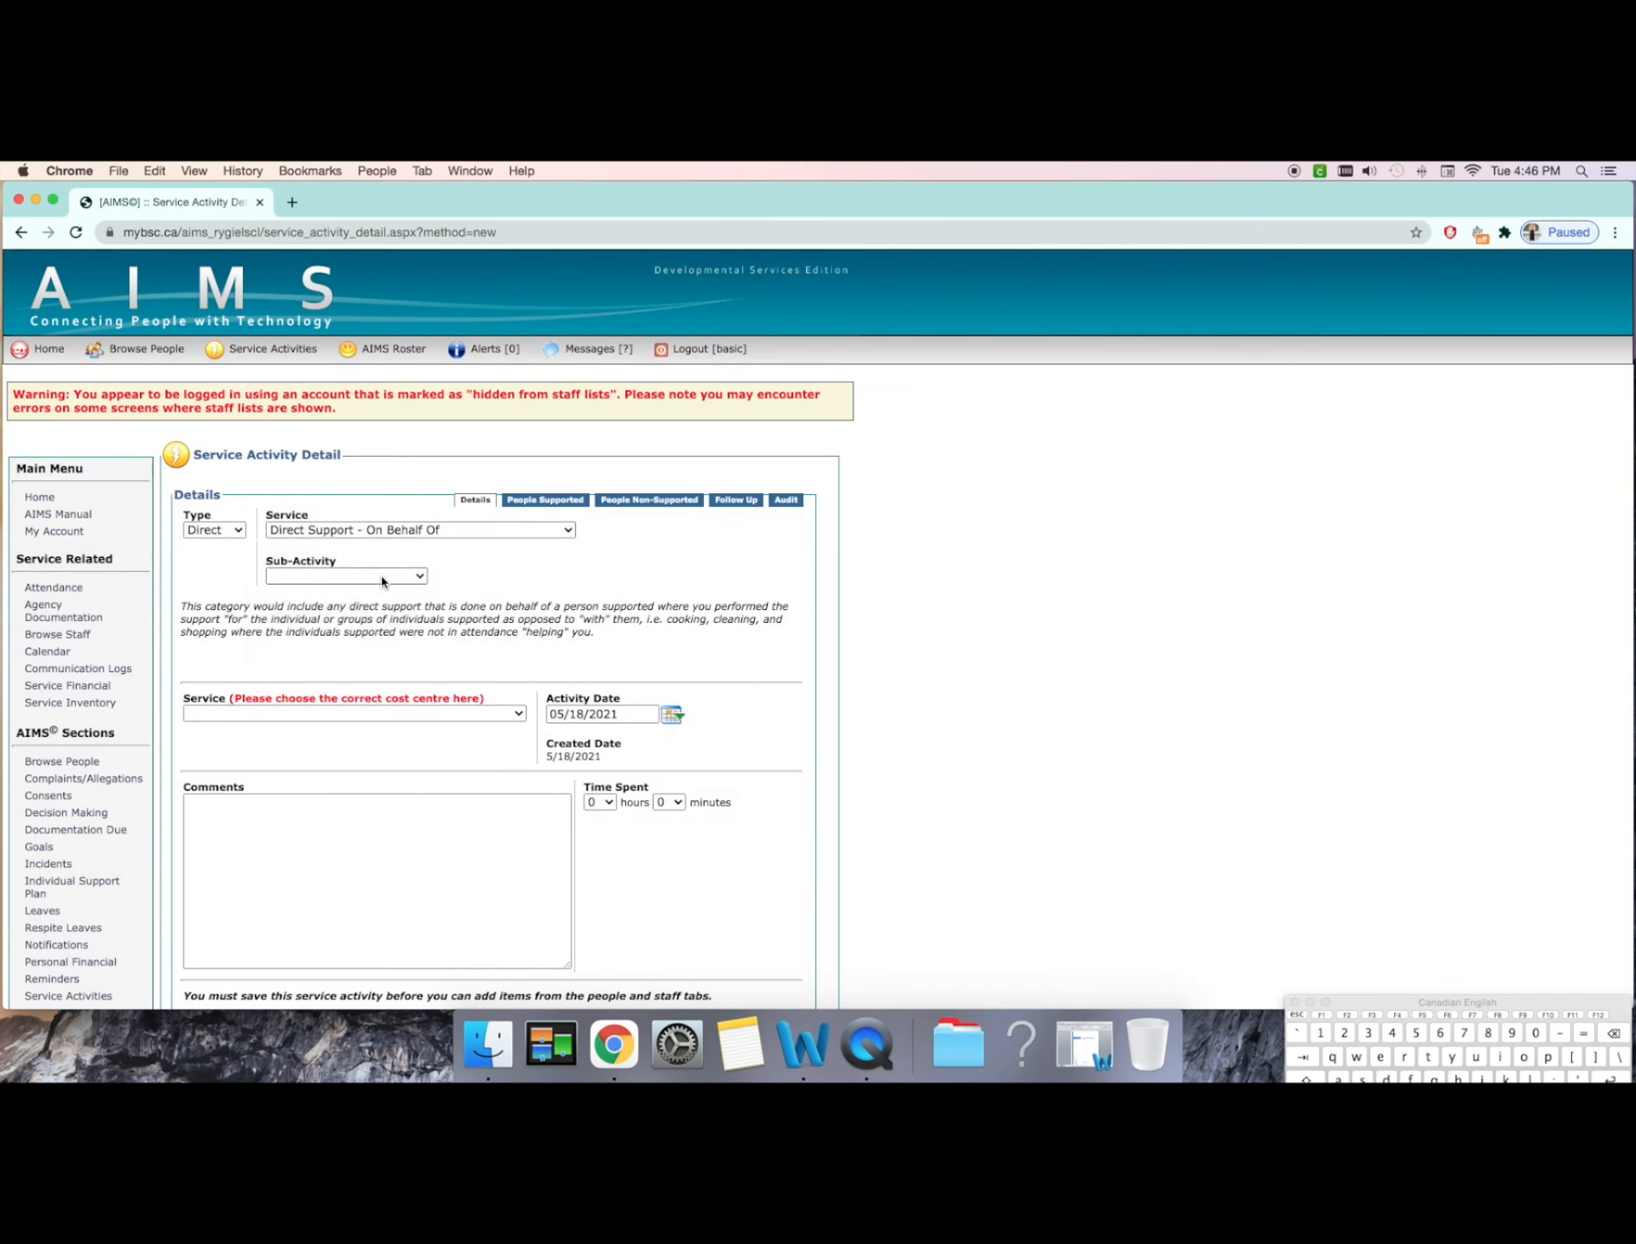
{"action": "left_click", "coordinate": [383, 578]}
{"action": "left_click", "coordinate": [507, 565]}
Step: Set the service to Direct Support - Face to Face with the Daily Support sub-activity
{"action": "left_click", "coordinate": [507, 530]}
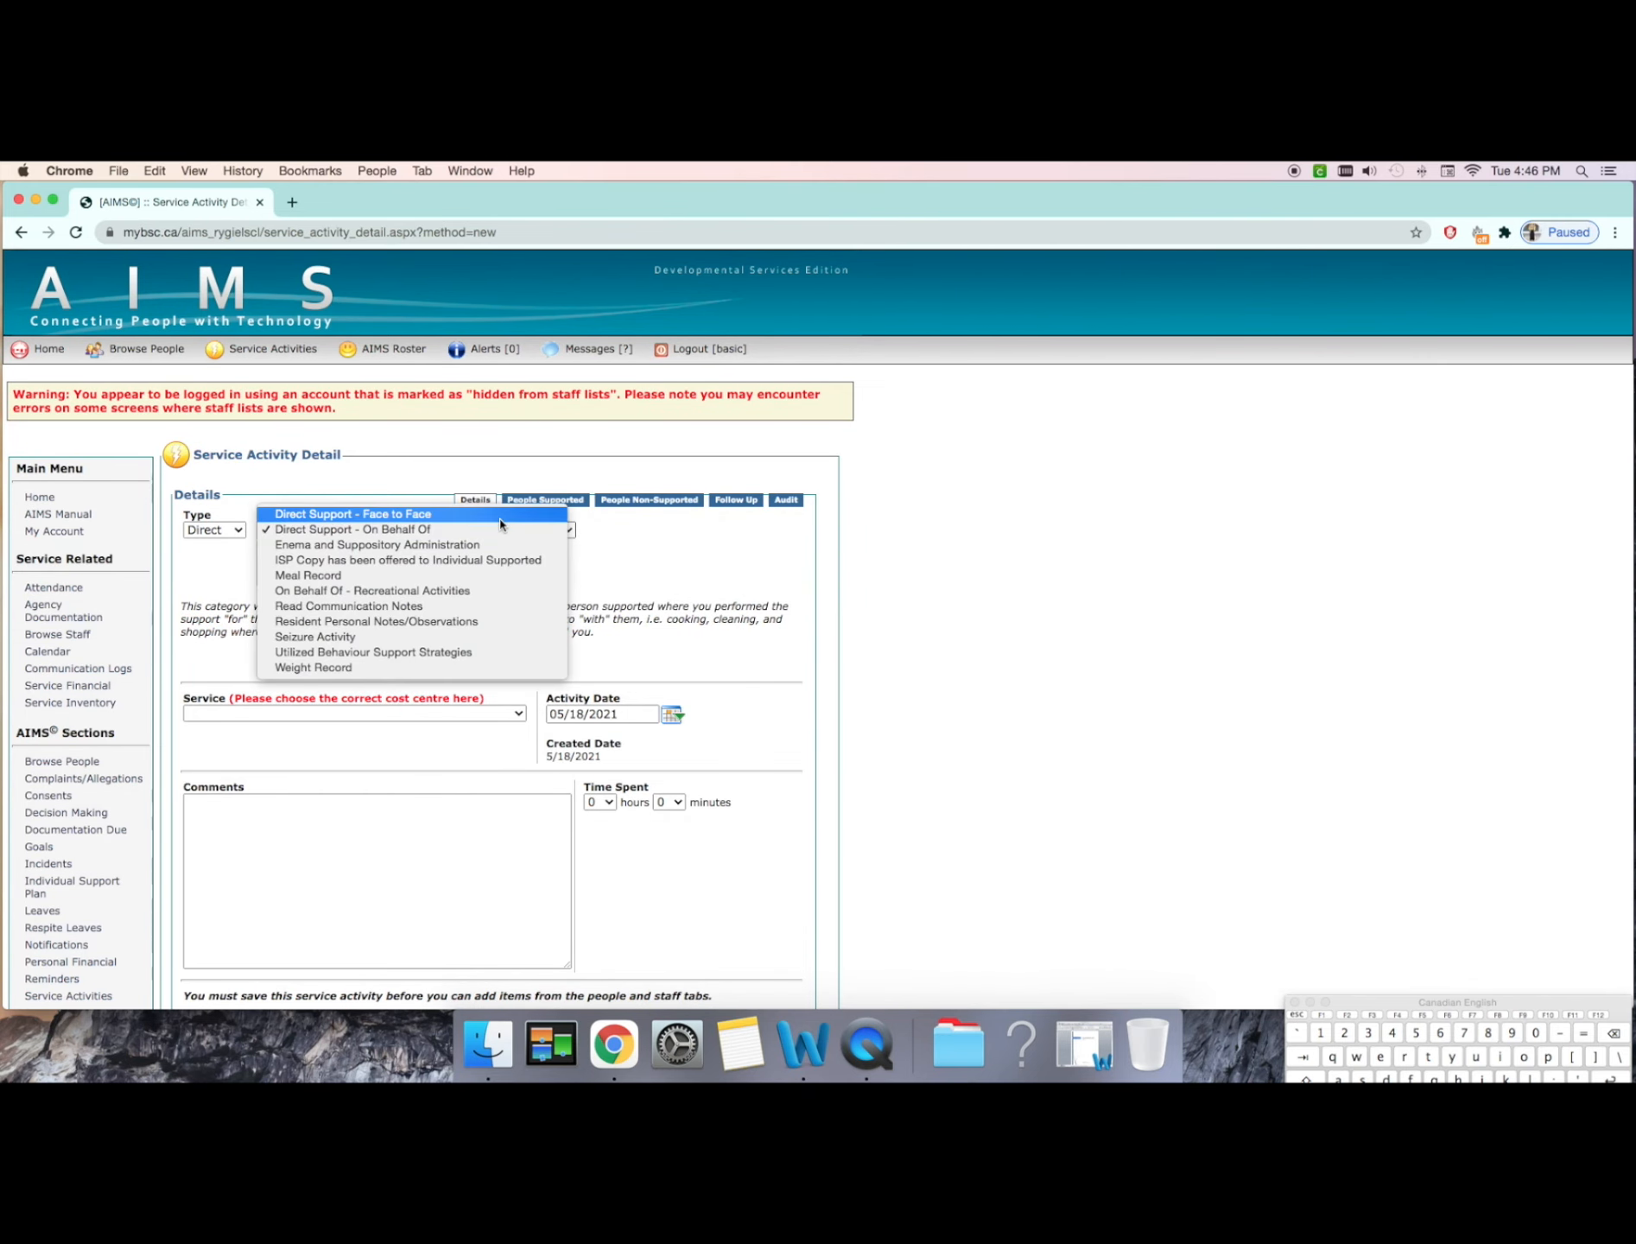
{"action": "left_click", "coordinate": [466, 516]}
{"action": "left_click", "coordinate": [426, 577]}
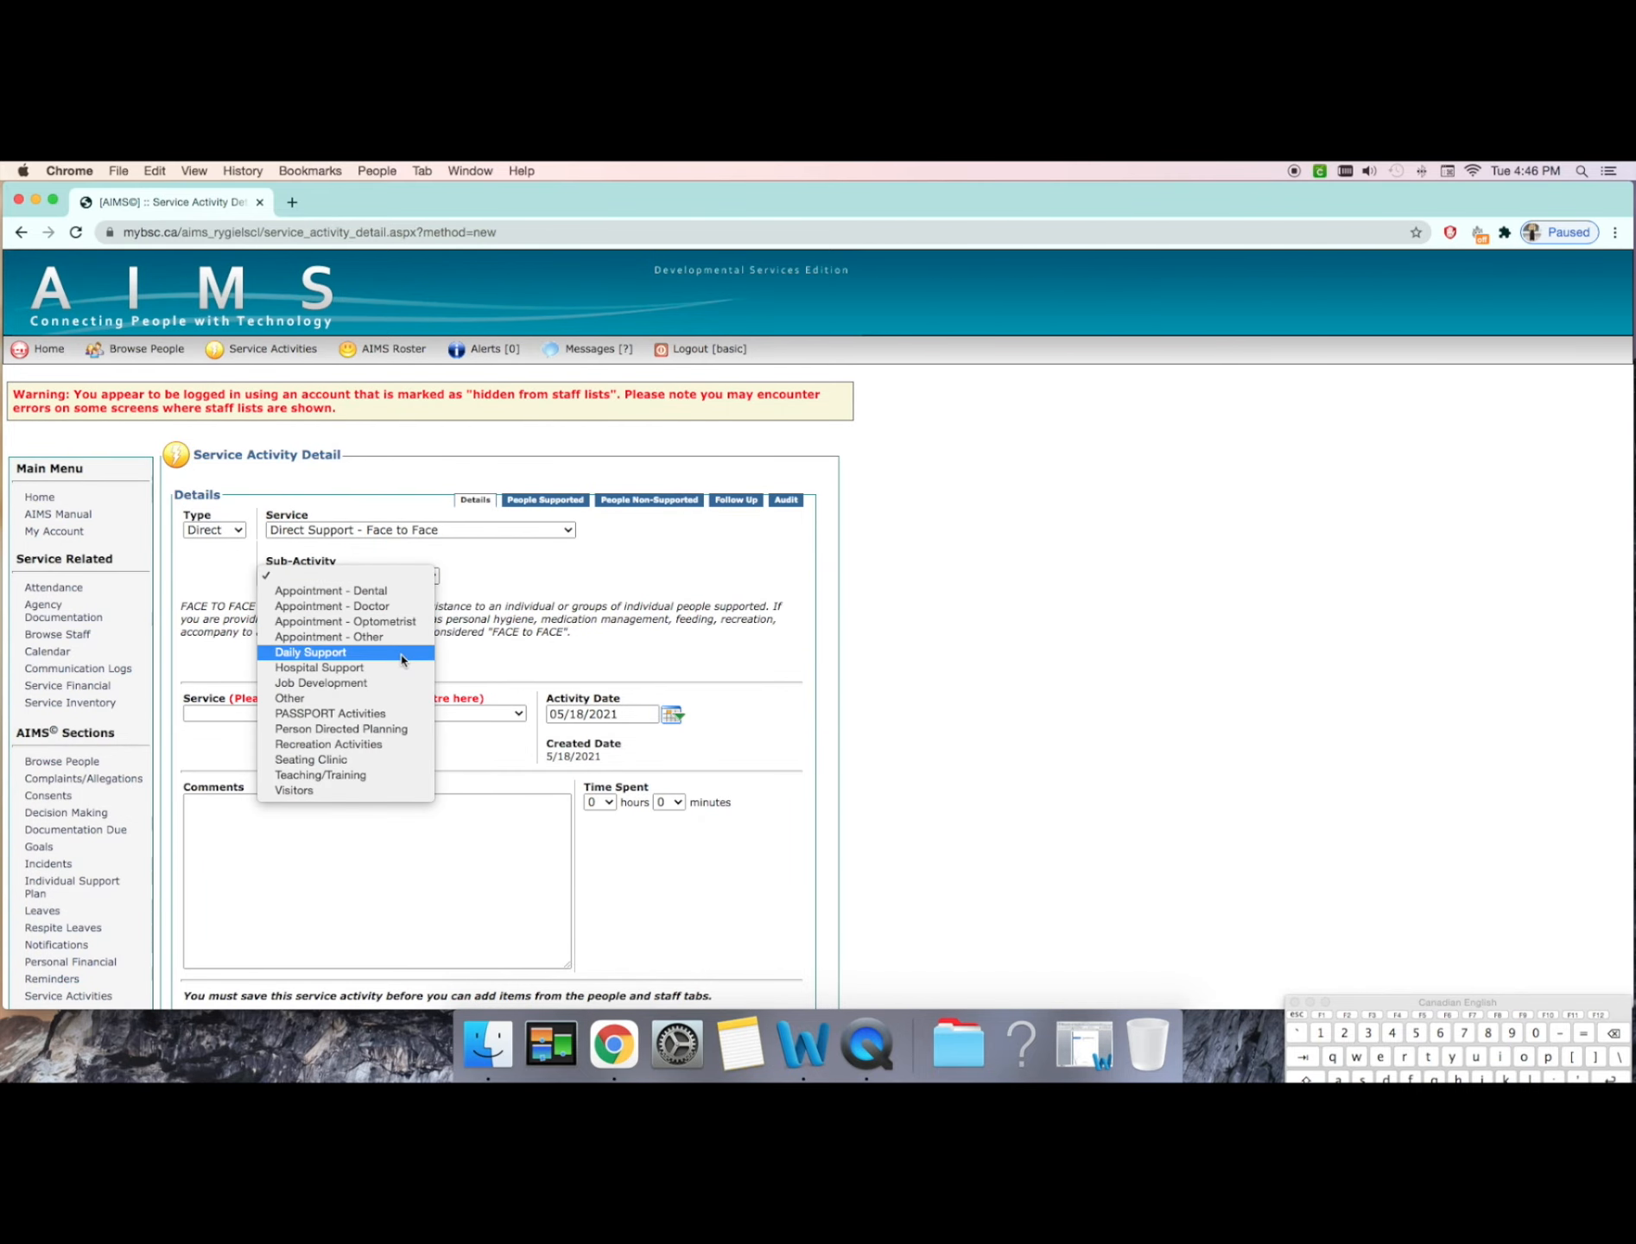
{"action": "left_click", "coordinate": [401, 653]}
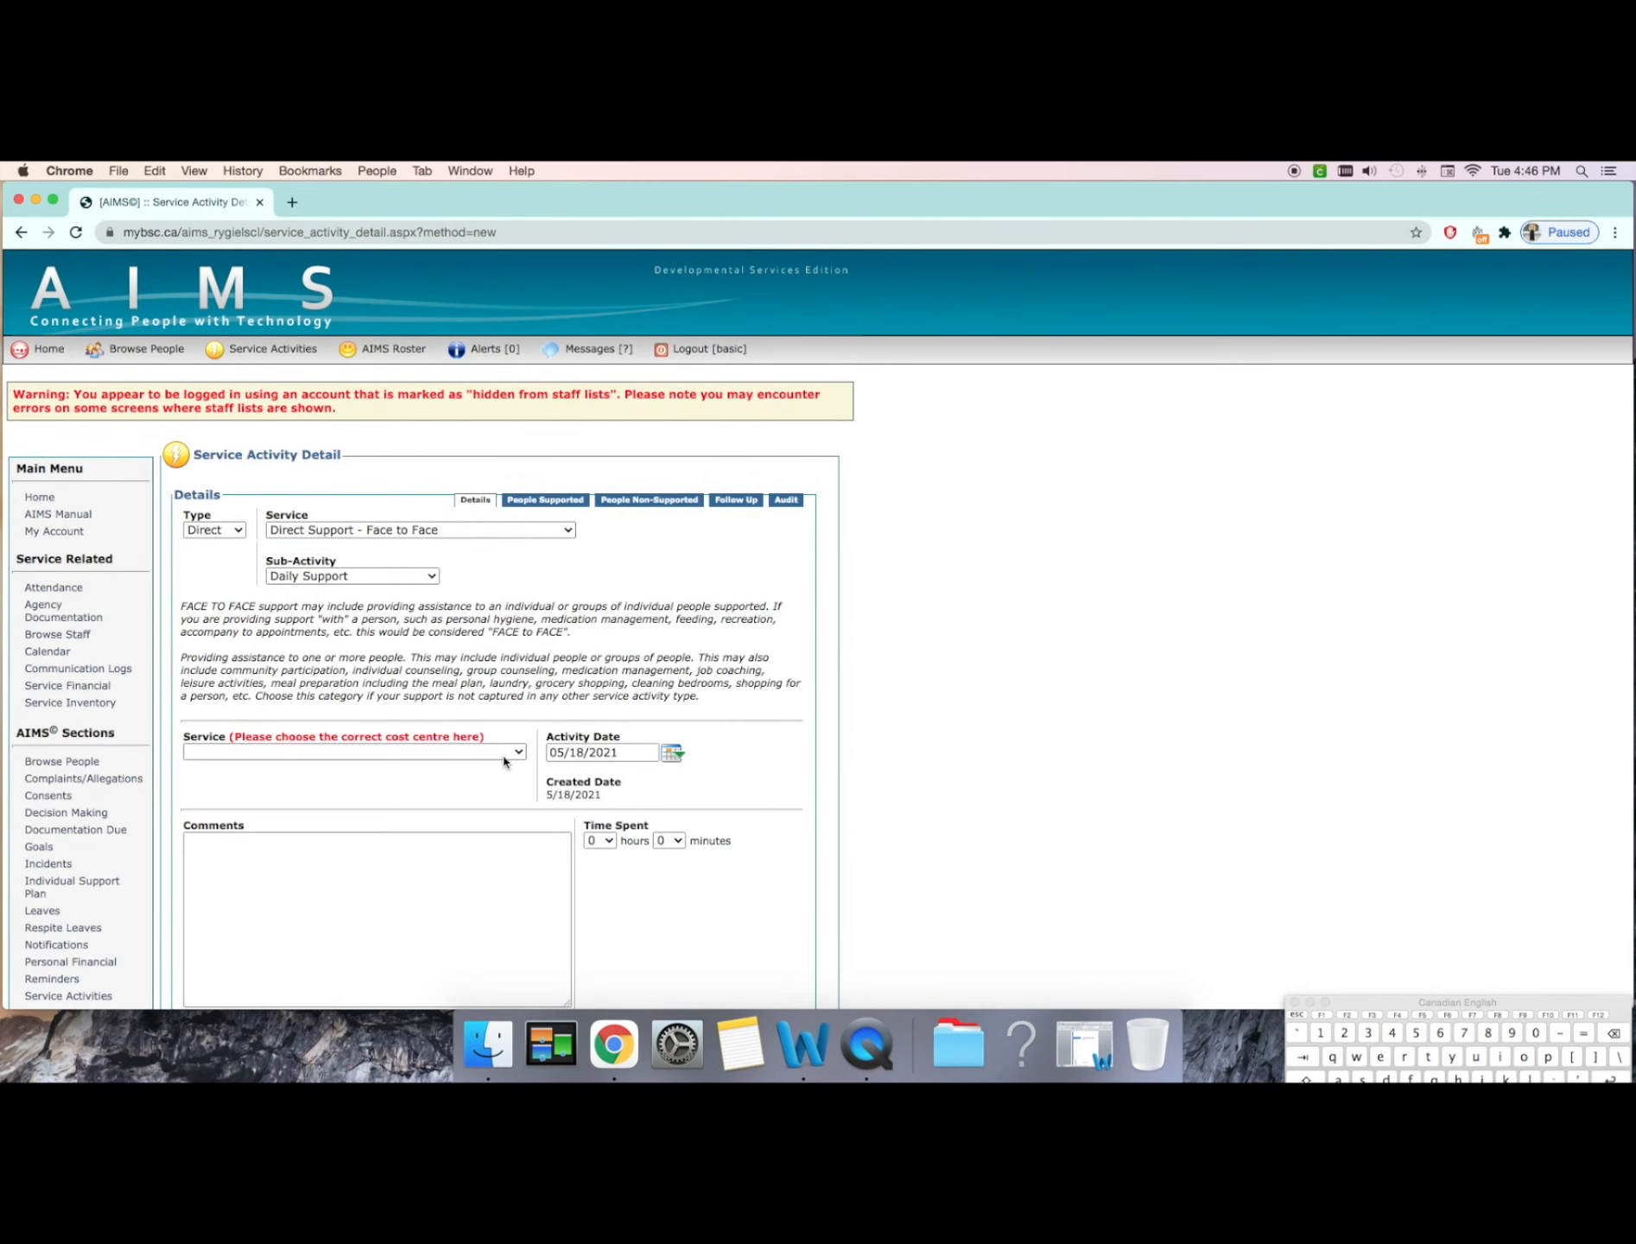
{"action": "left_click", "coordinate": [521, 753]}
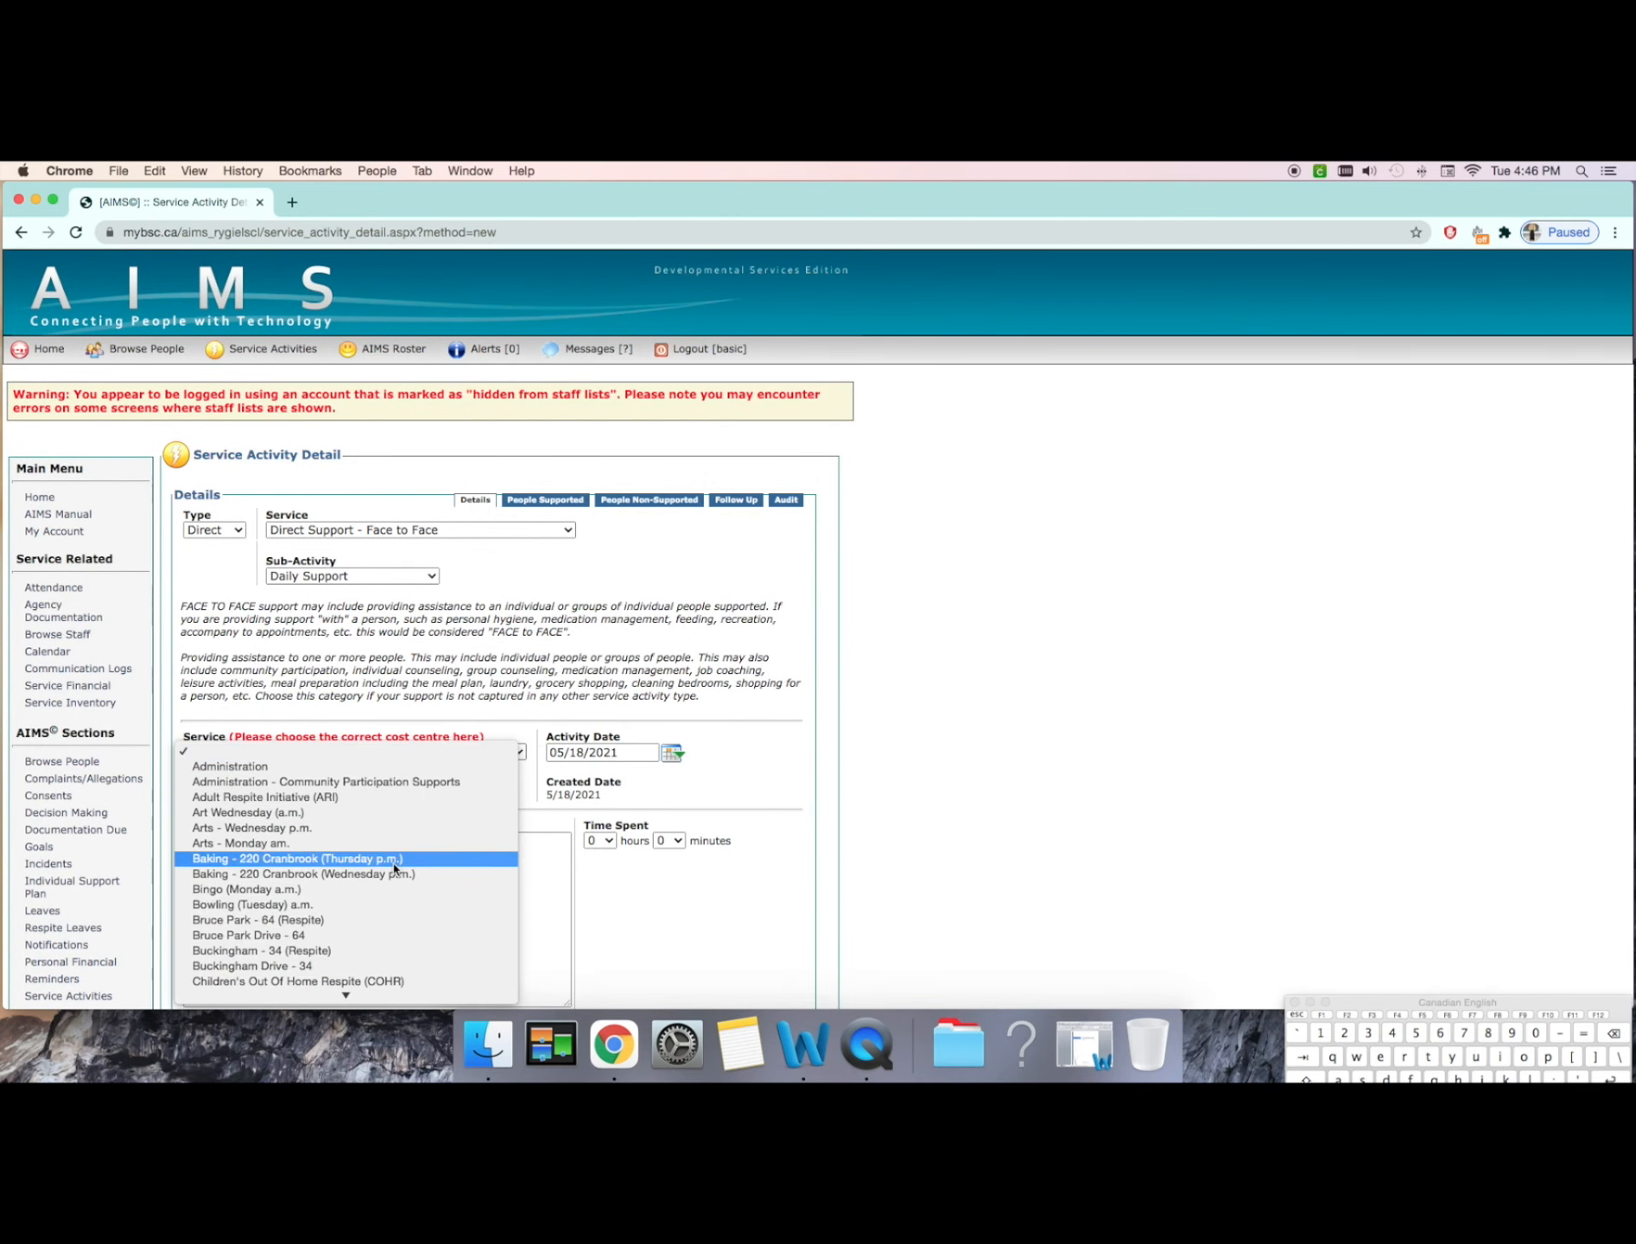
{"action": "scroll", "coordinate": [394, 870], "scroll_direction": "down", "scroll_amount": 3}
{"action": "scroll", "coordinate": [394, 869], "scroll_direction": "down", "scroll_amount": 3}
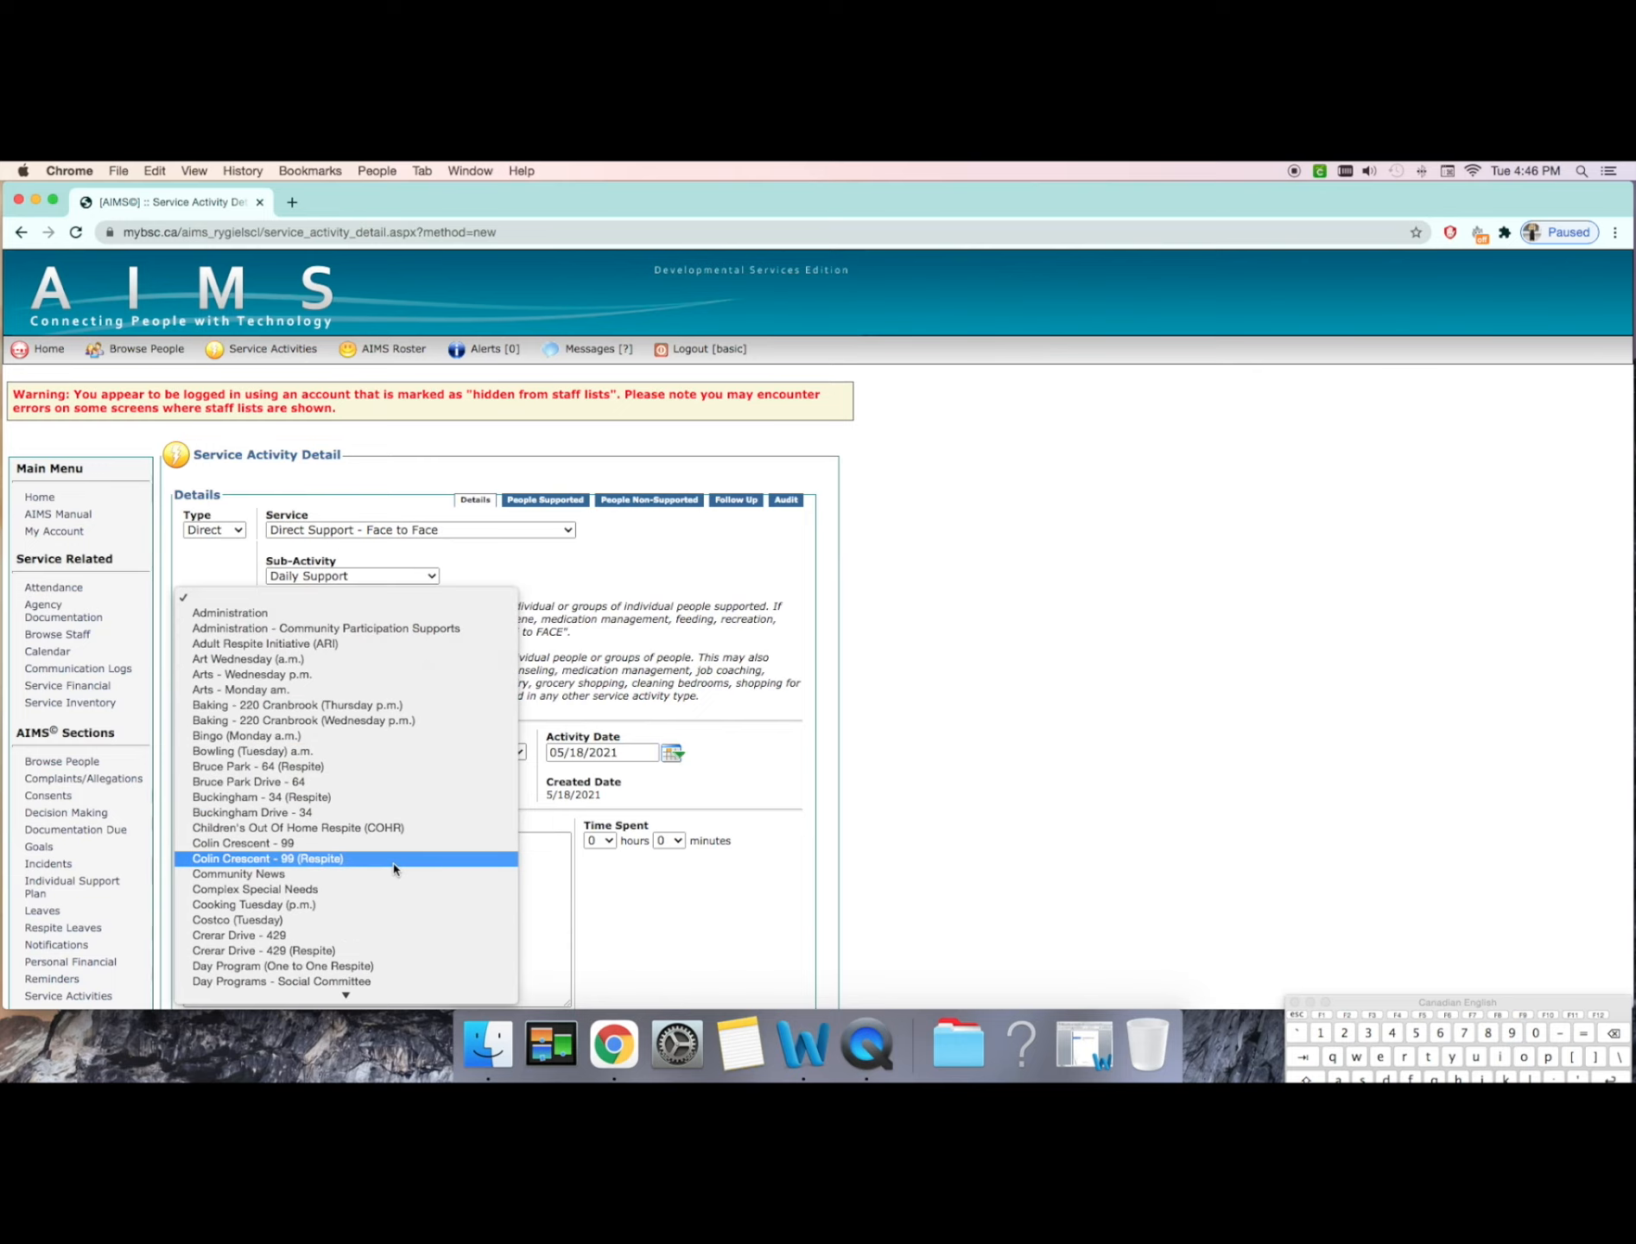
{"action": "left_click", "coordinate": [394, 814]}
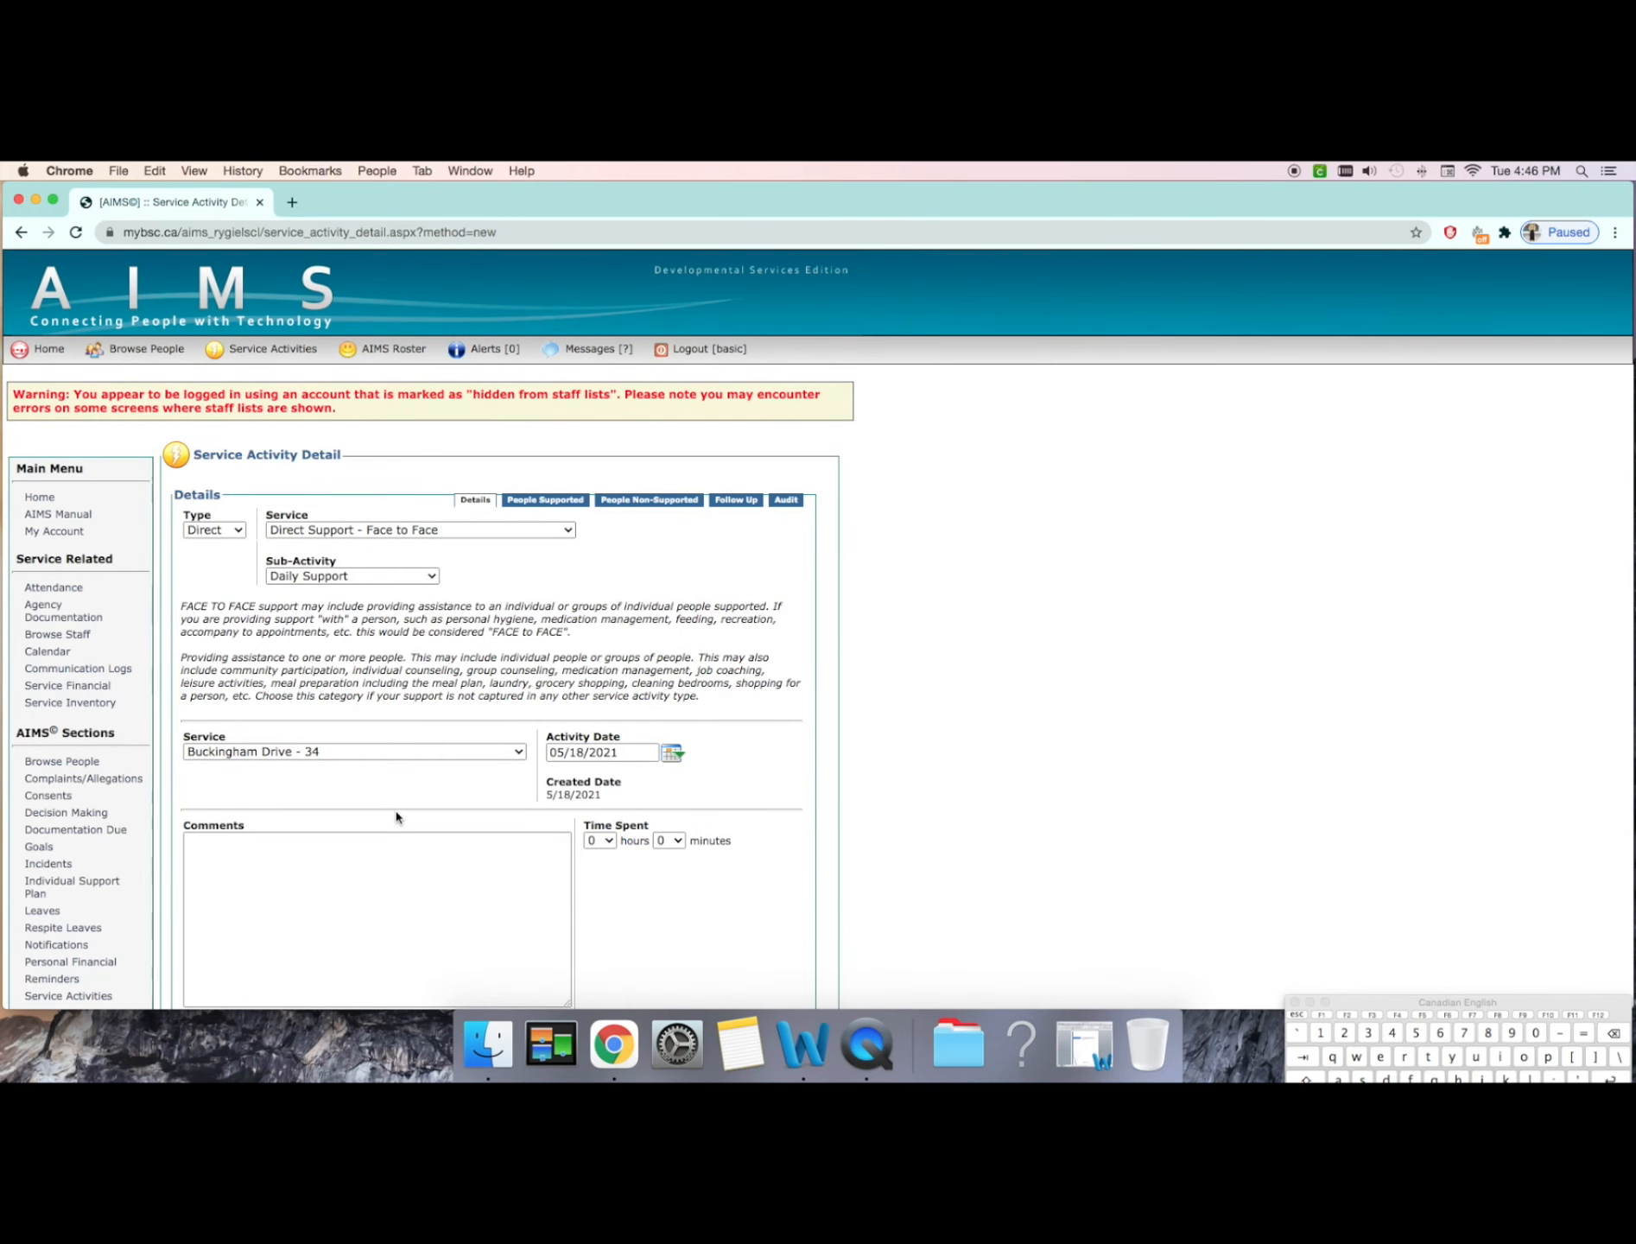
{"action": "left_click", "coordinate": [397, 879]}
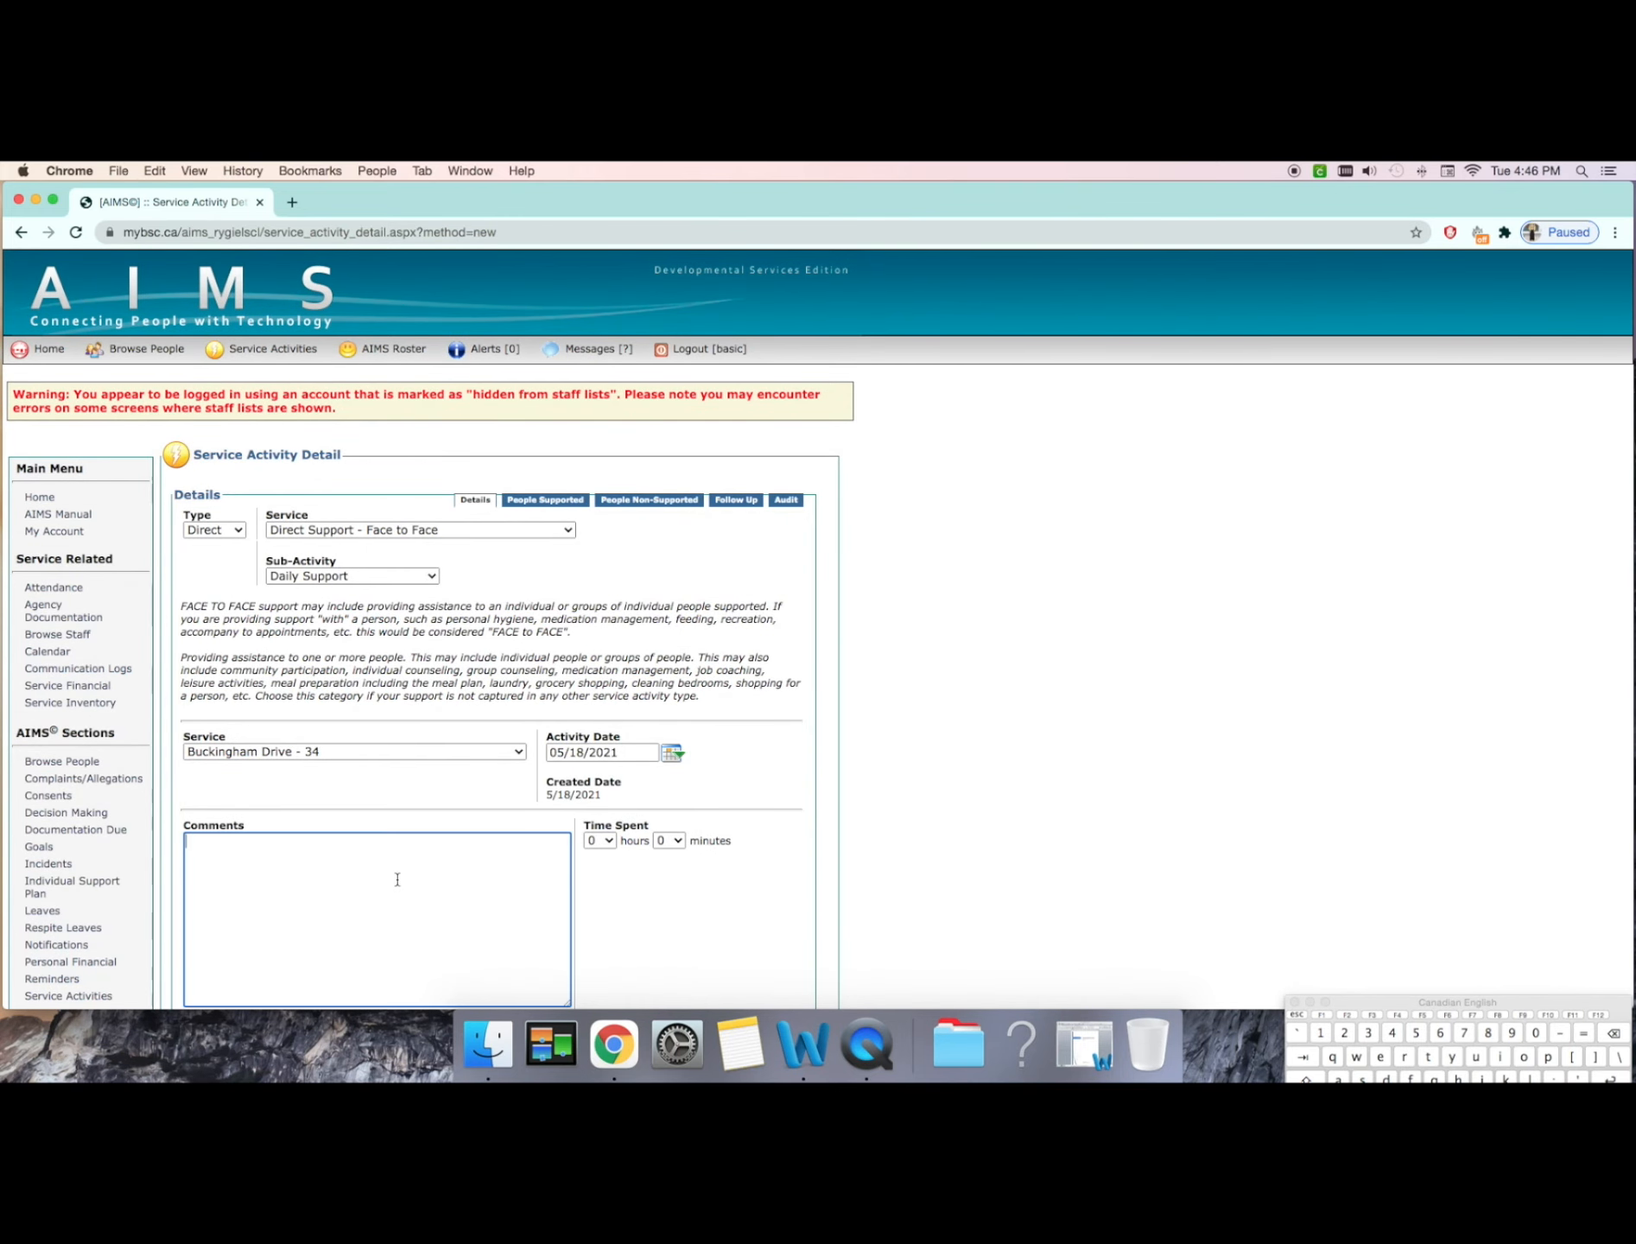
{"action": "scroll", "coordinate": [397, 880], "scroll_direction": "down", "scroll_amount": 3}
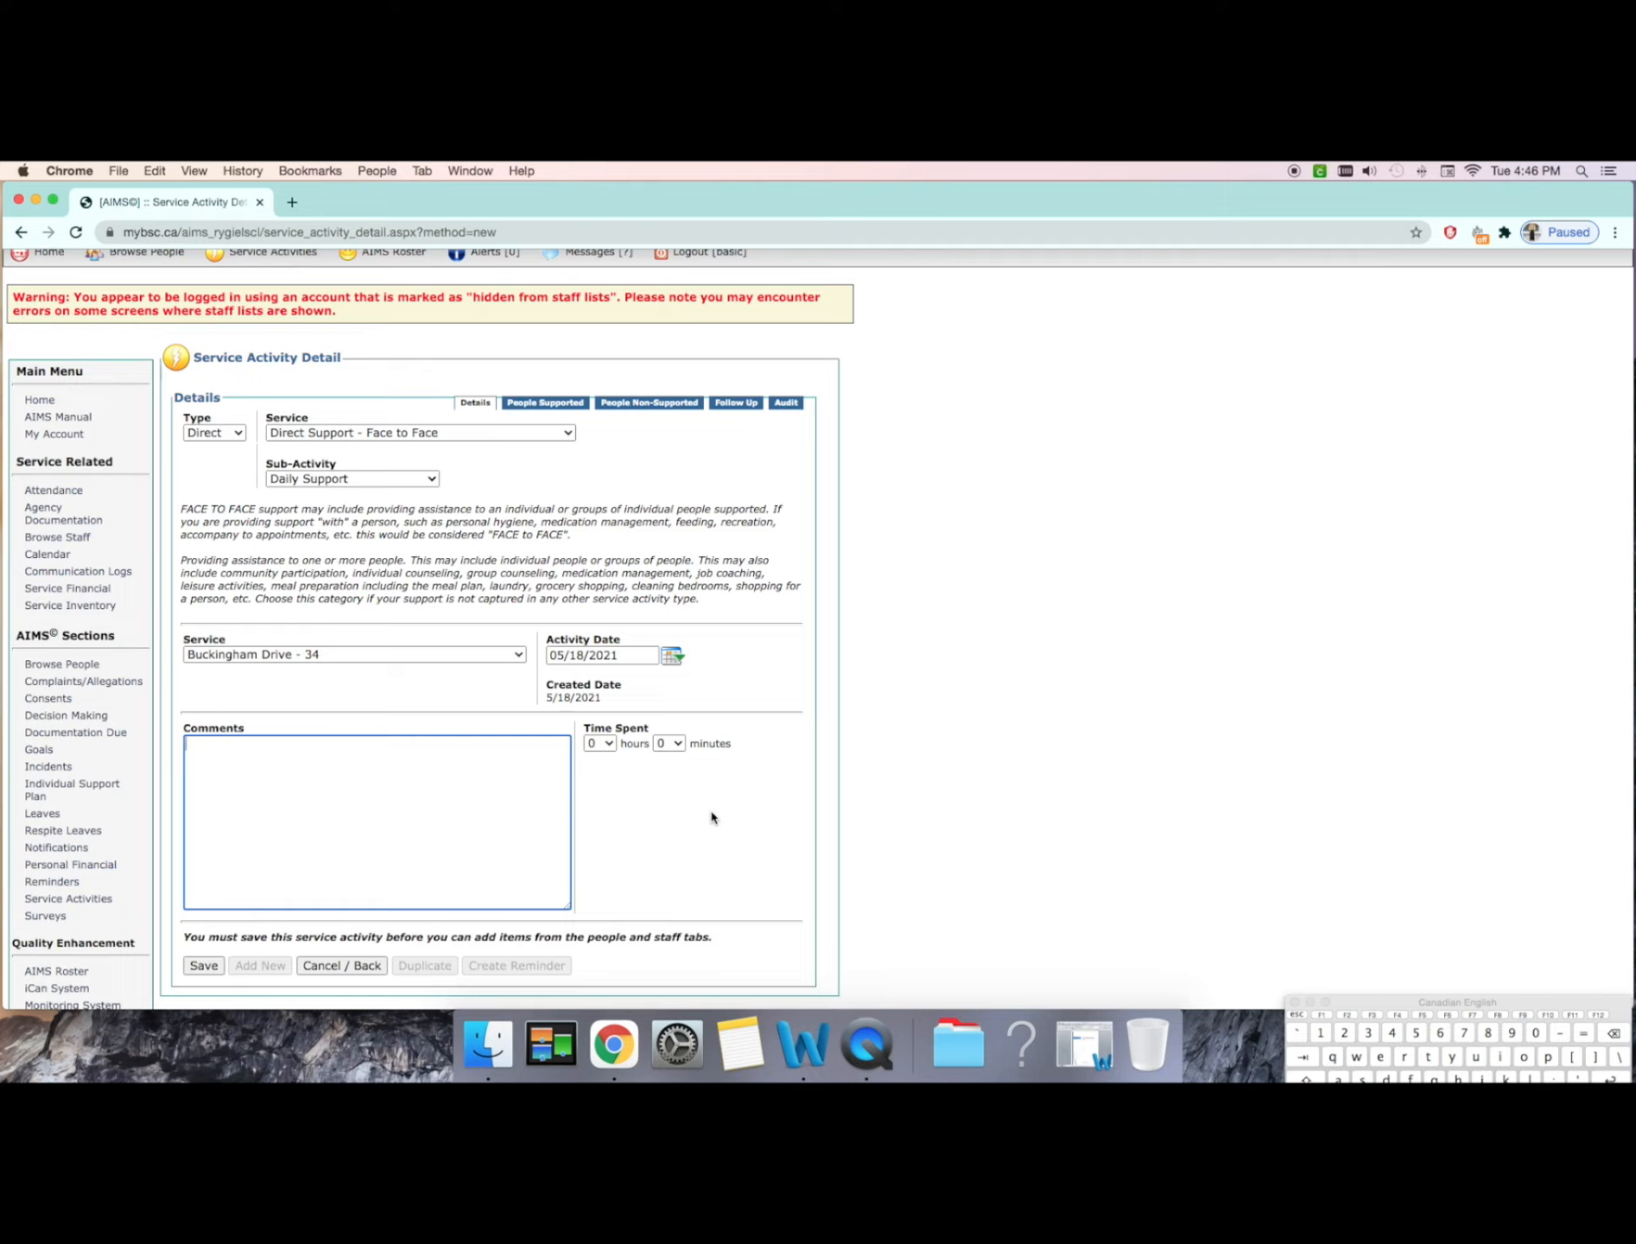
{"action": "left_click", "coordinate": [673, 658]}
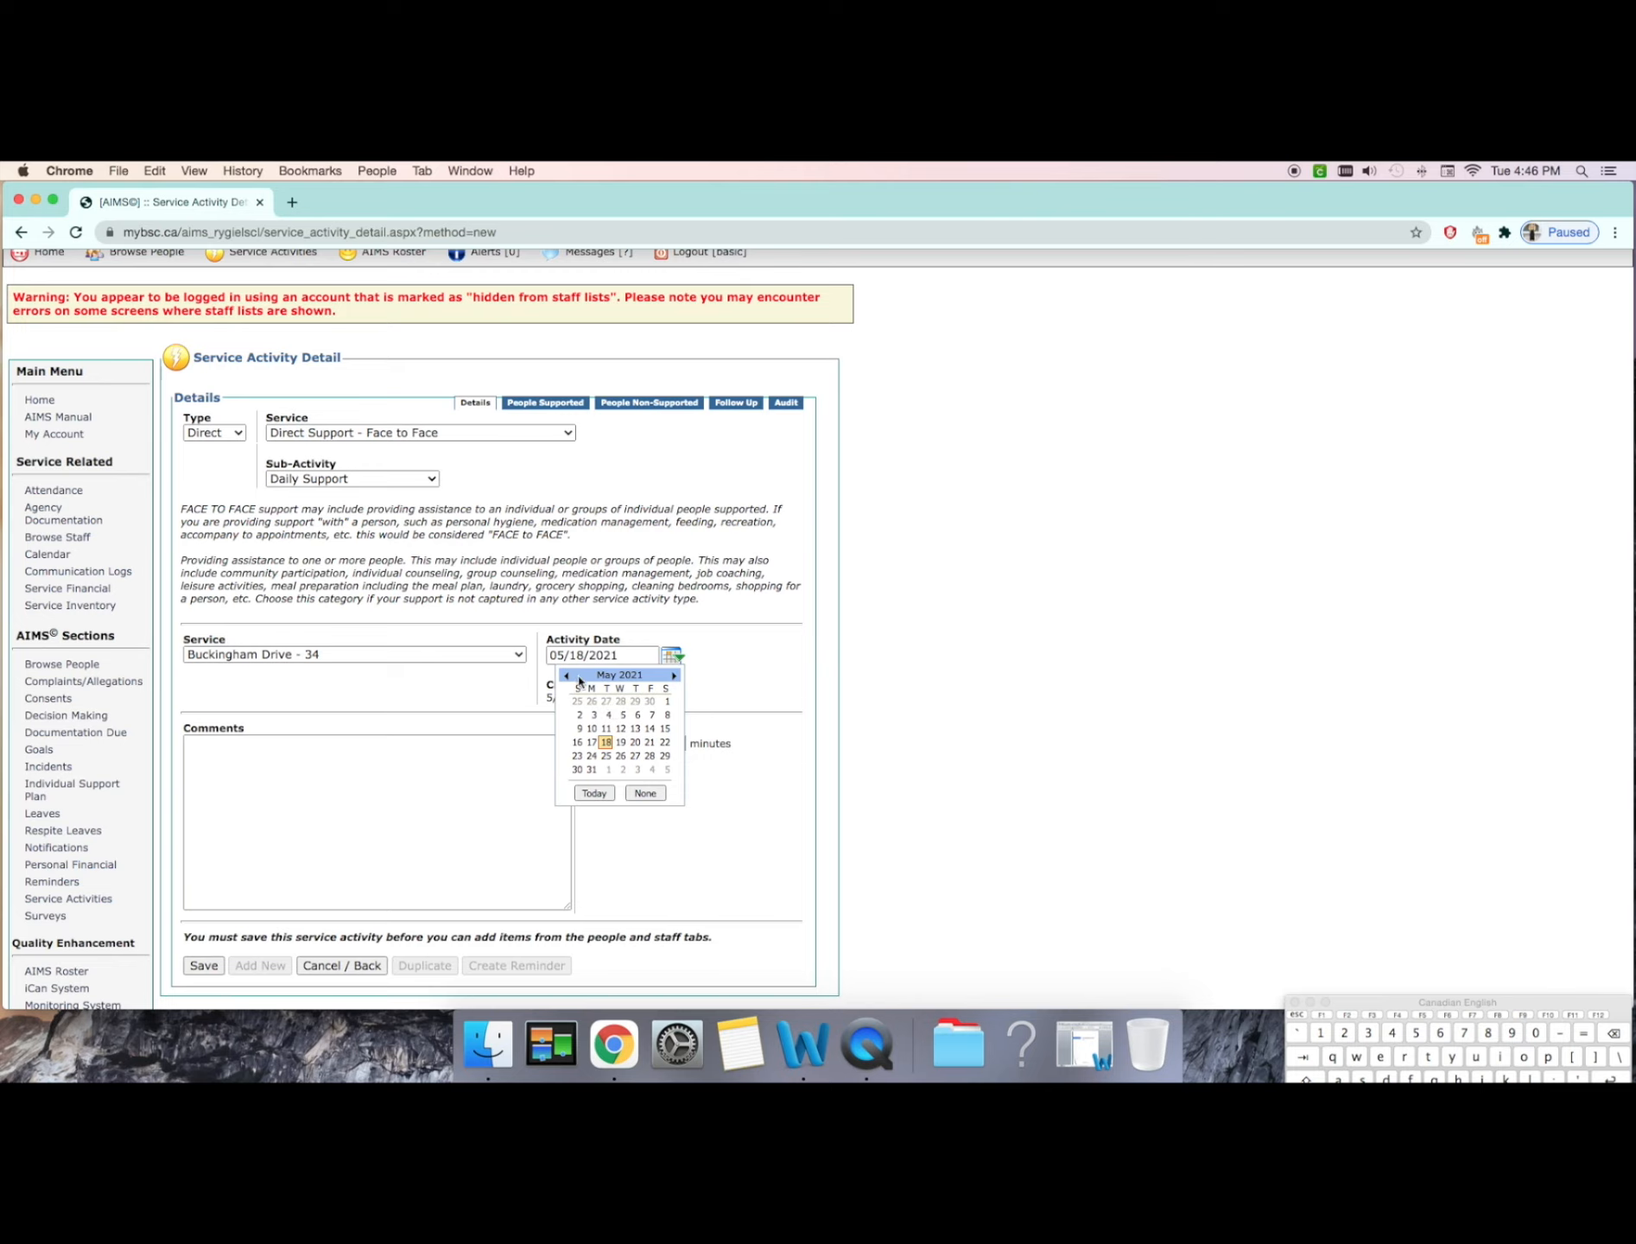
{"action": "left_click", "coordinate": [605, 729]}
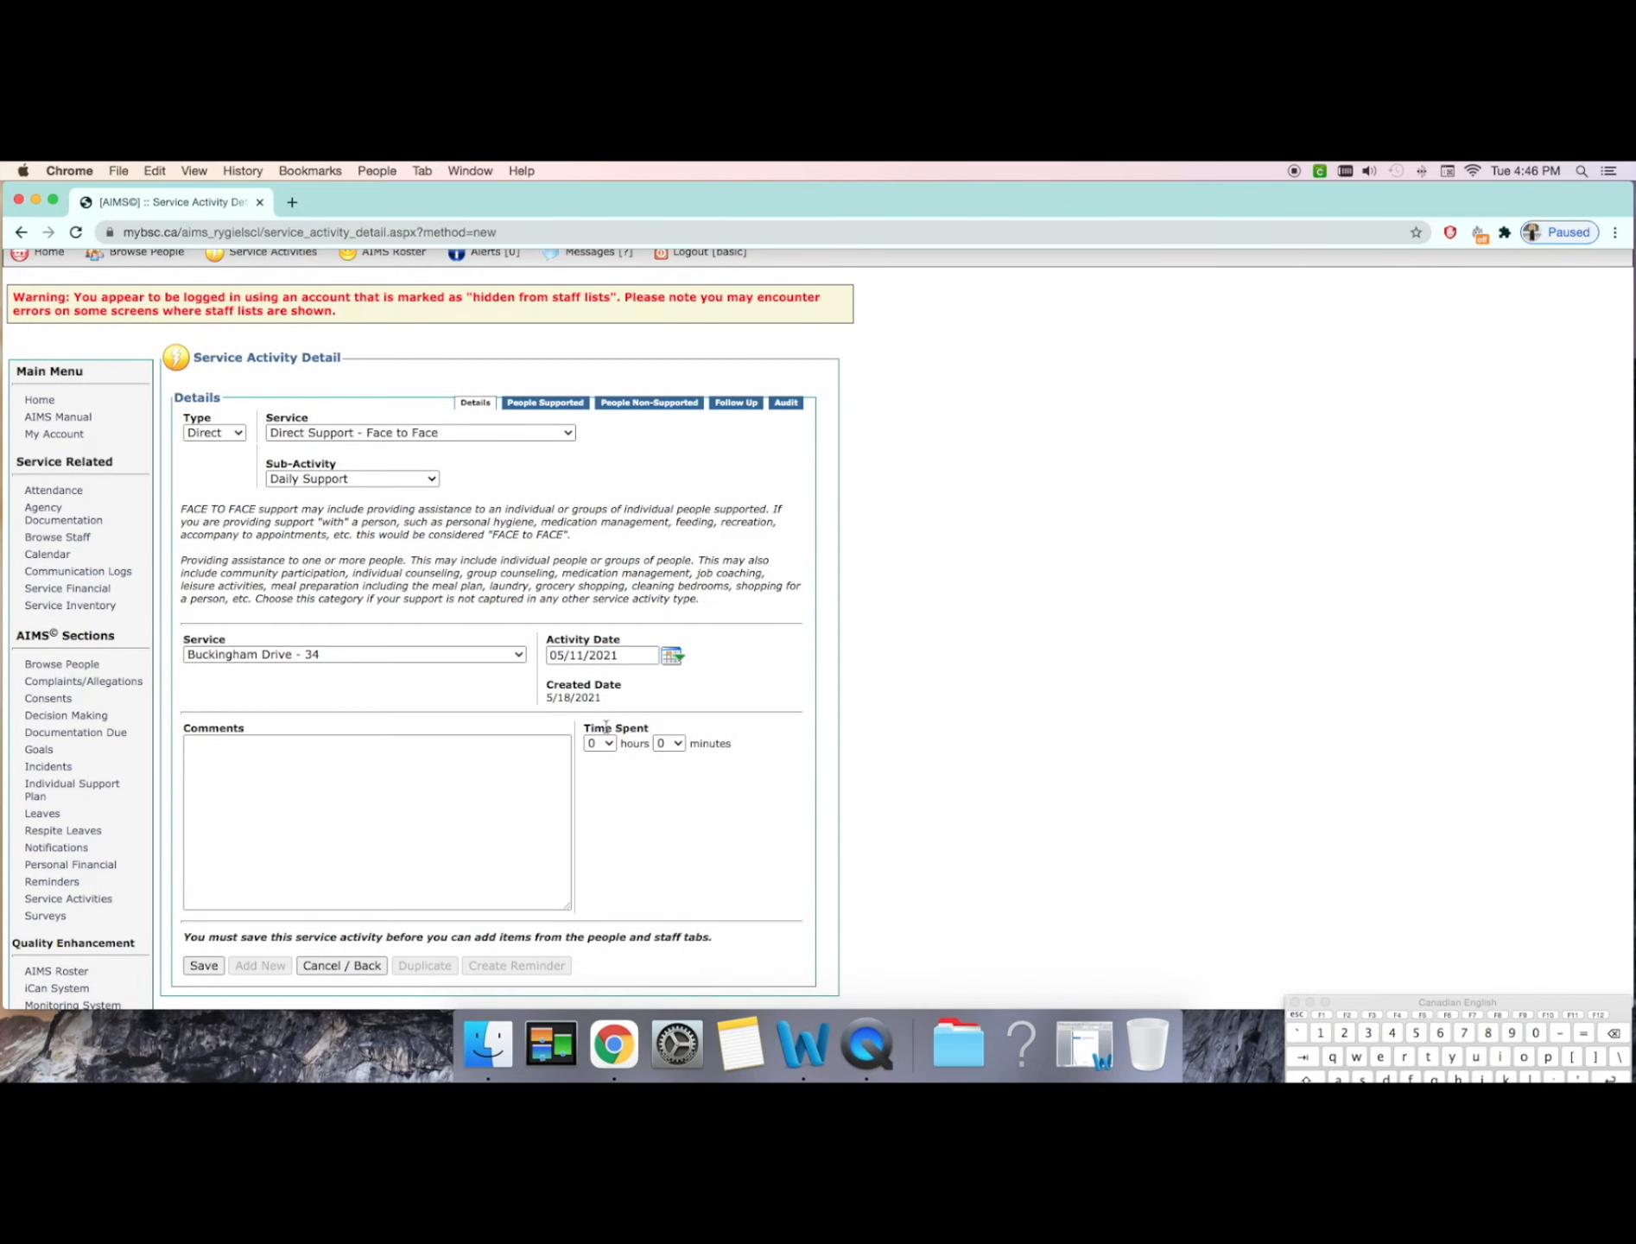
{"action": "left_click", "coordinate": [485, 793]}
{"action": "key", "text": "shift"}
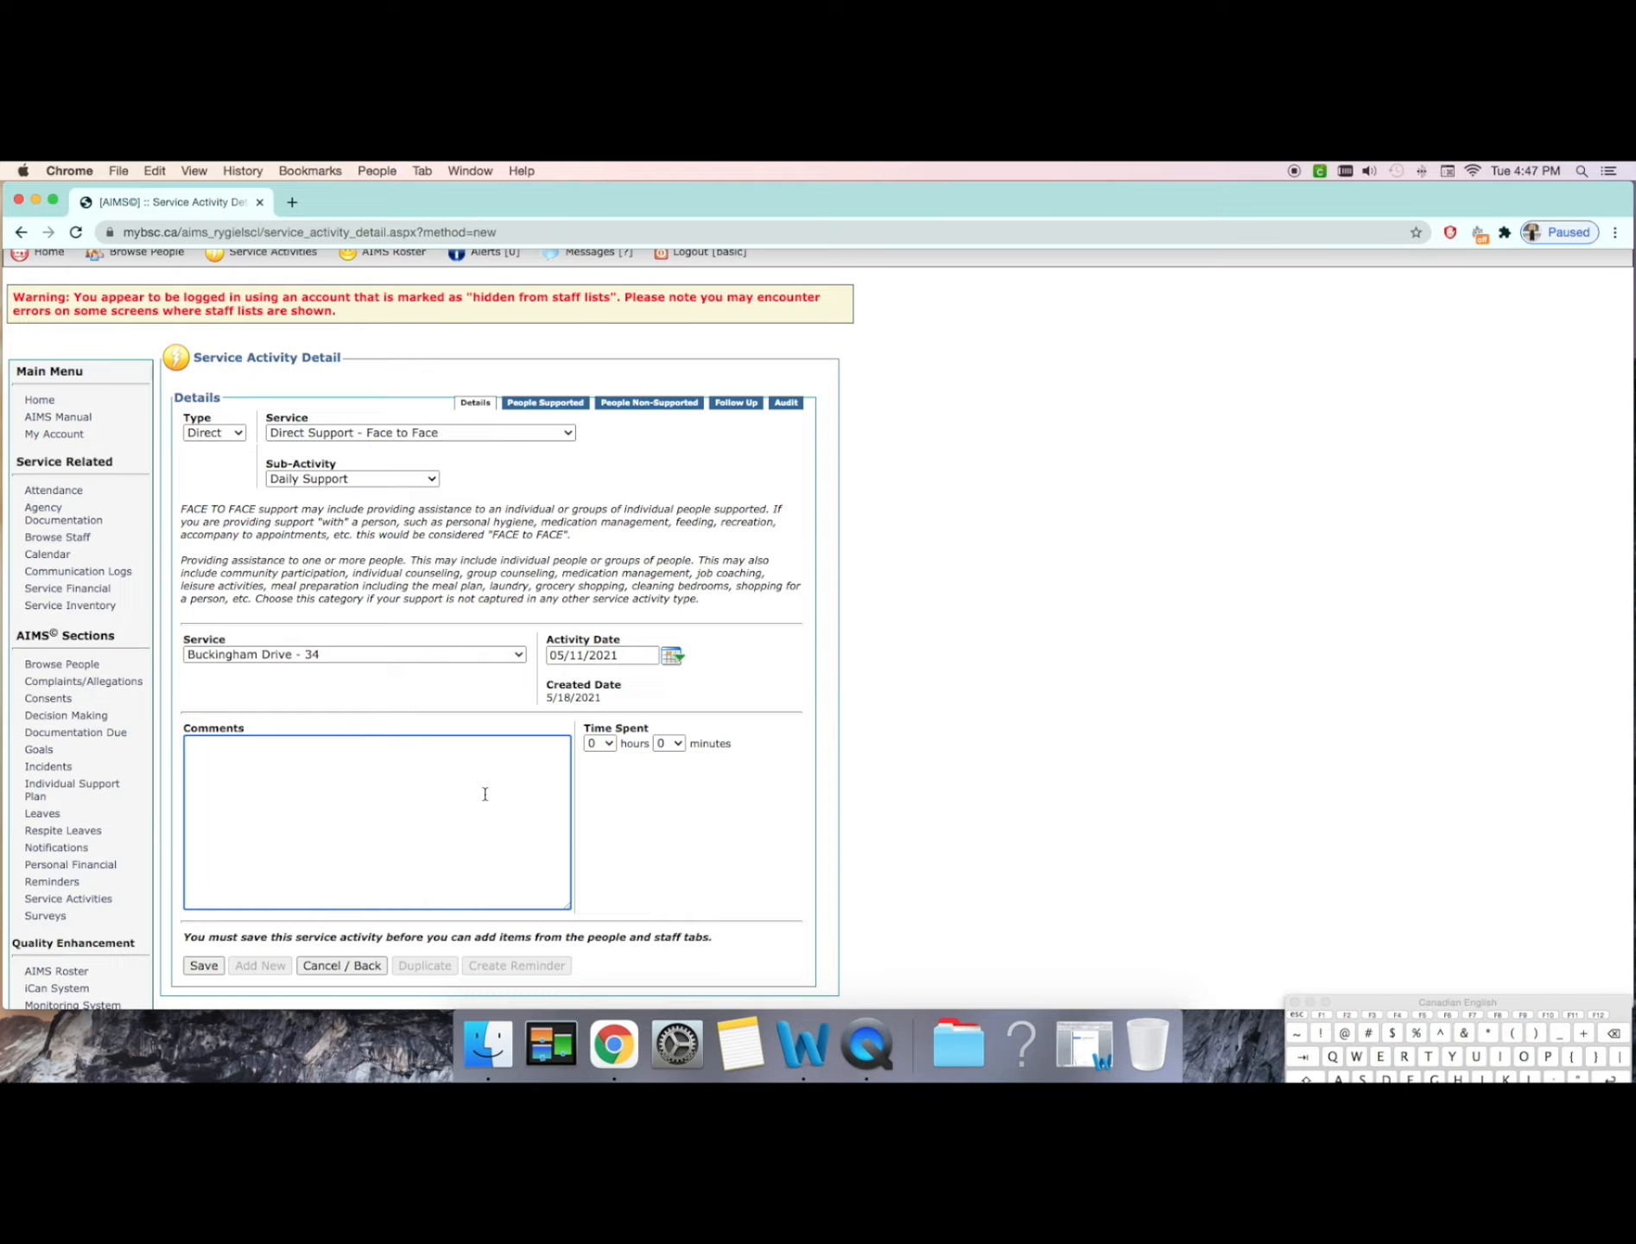
{"action": "type", "text": "Whatyowoldwriteint"}
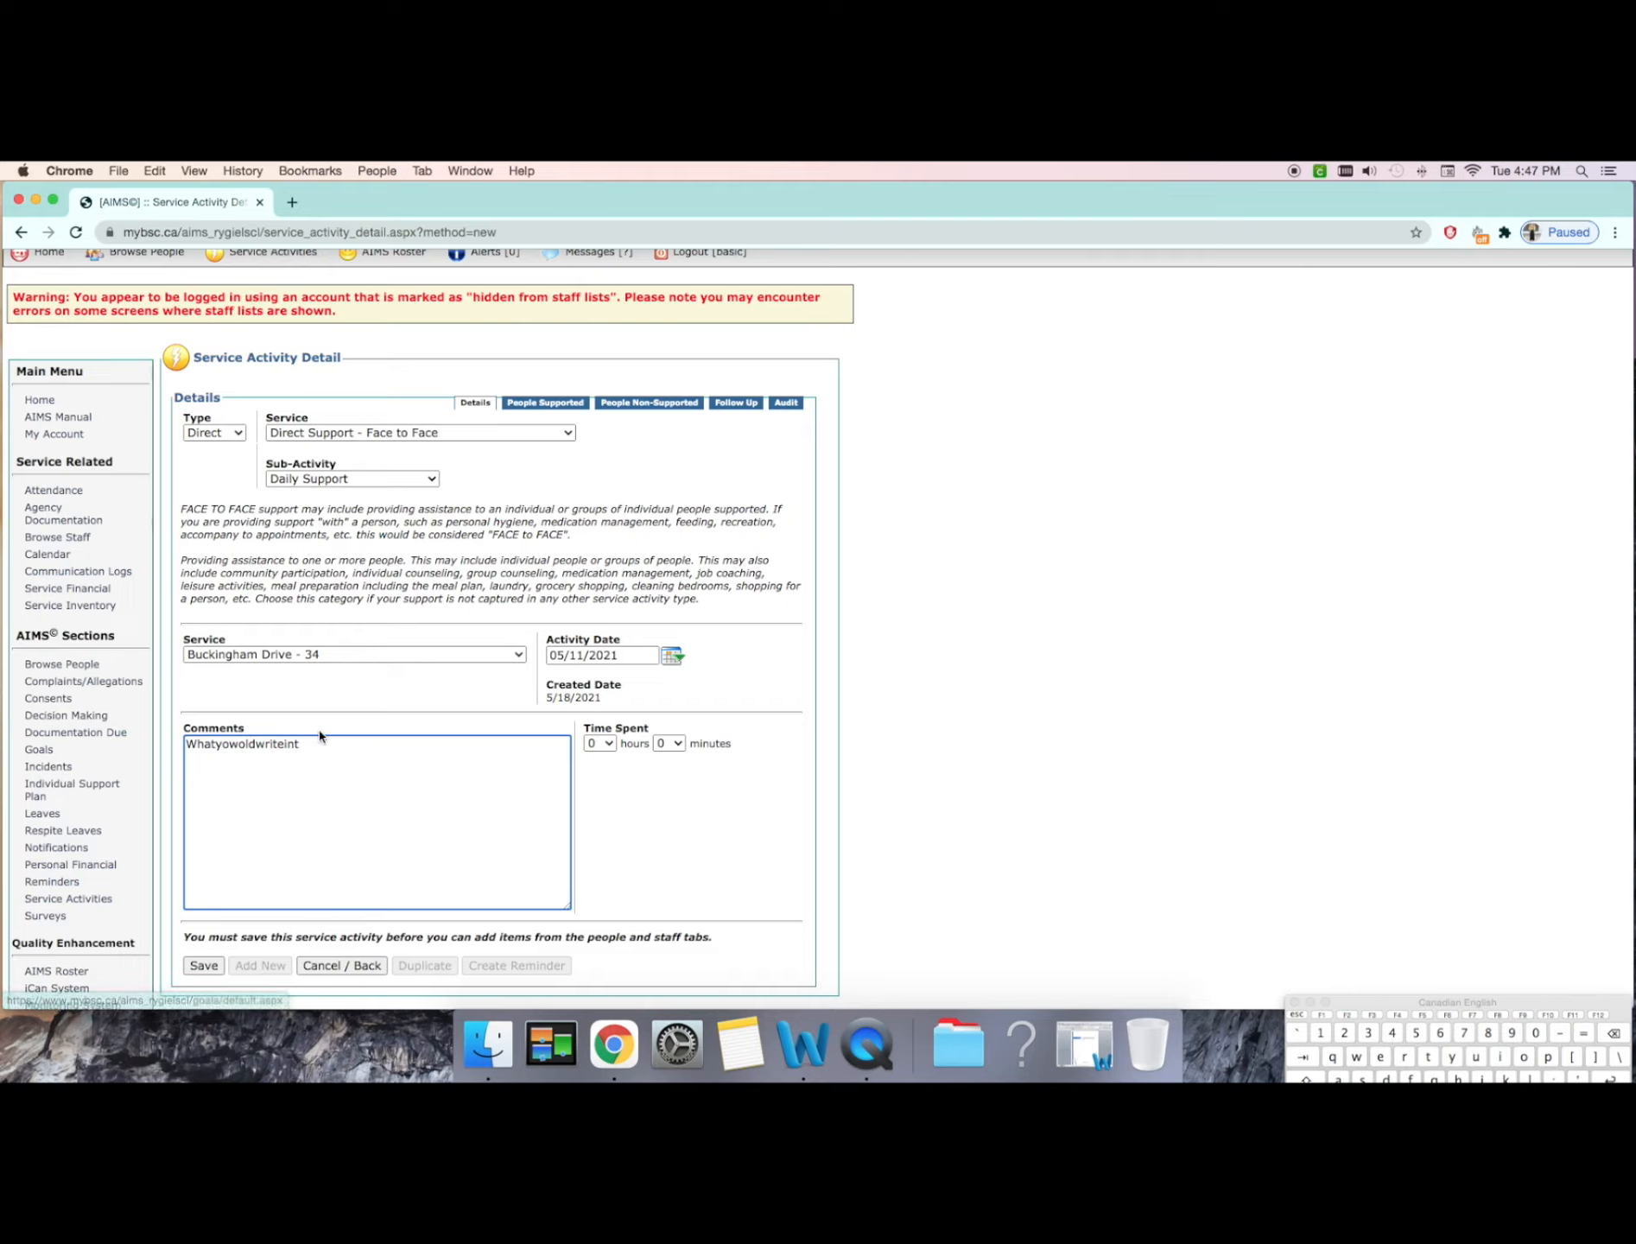
{"action": "left_click_drag", "start_coordinate": [316, 744], "coordinate": [158, 754]}
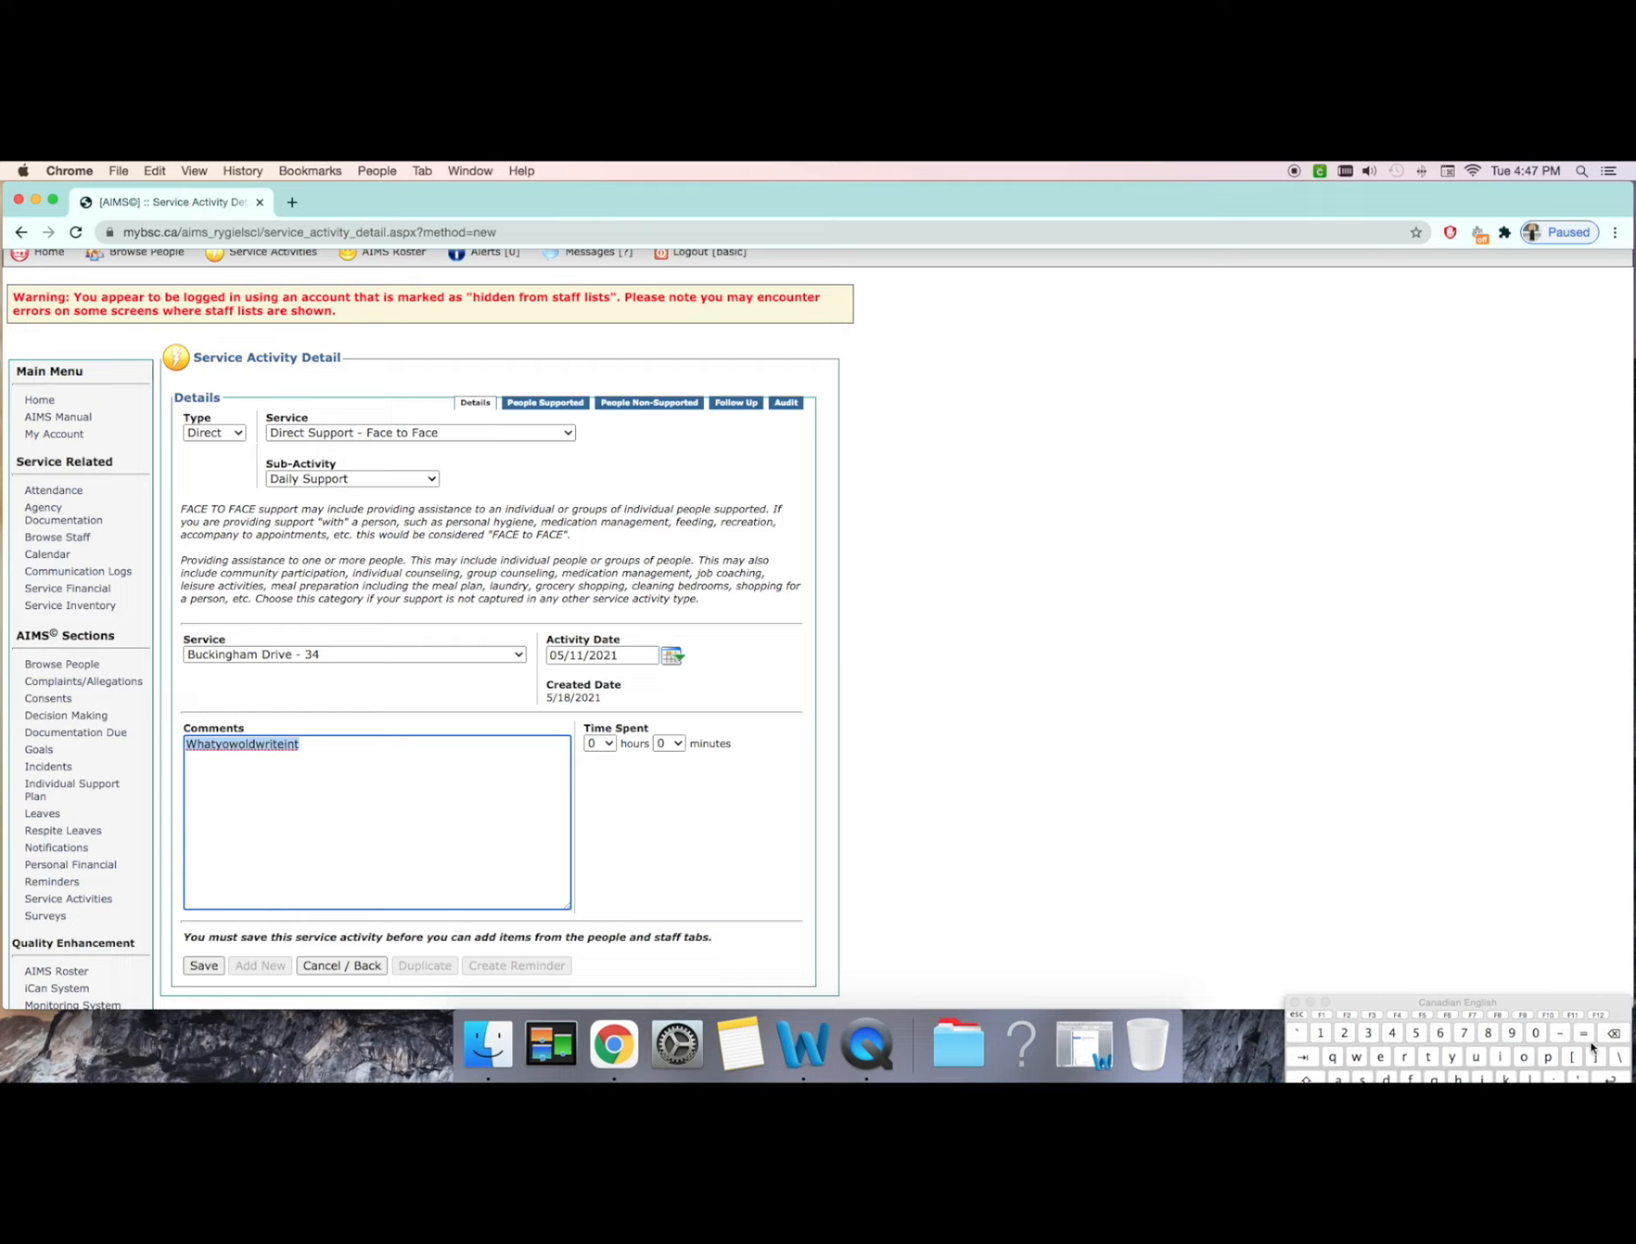
{"action": "key", "text": "BackSpace"}
Step: Paste the comment about the Challenger baseball outing at Inch Park and set the sub-activity to Recreation Activities
{"action": "type", "text": "Accompanied Jon to Challenger baseball at Inch Park. Jon had a great night and hit a home run. He enjoyed meeting up with his friends from Baseball."}
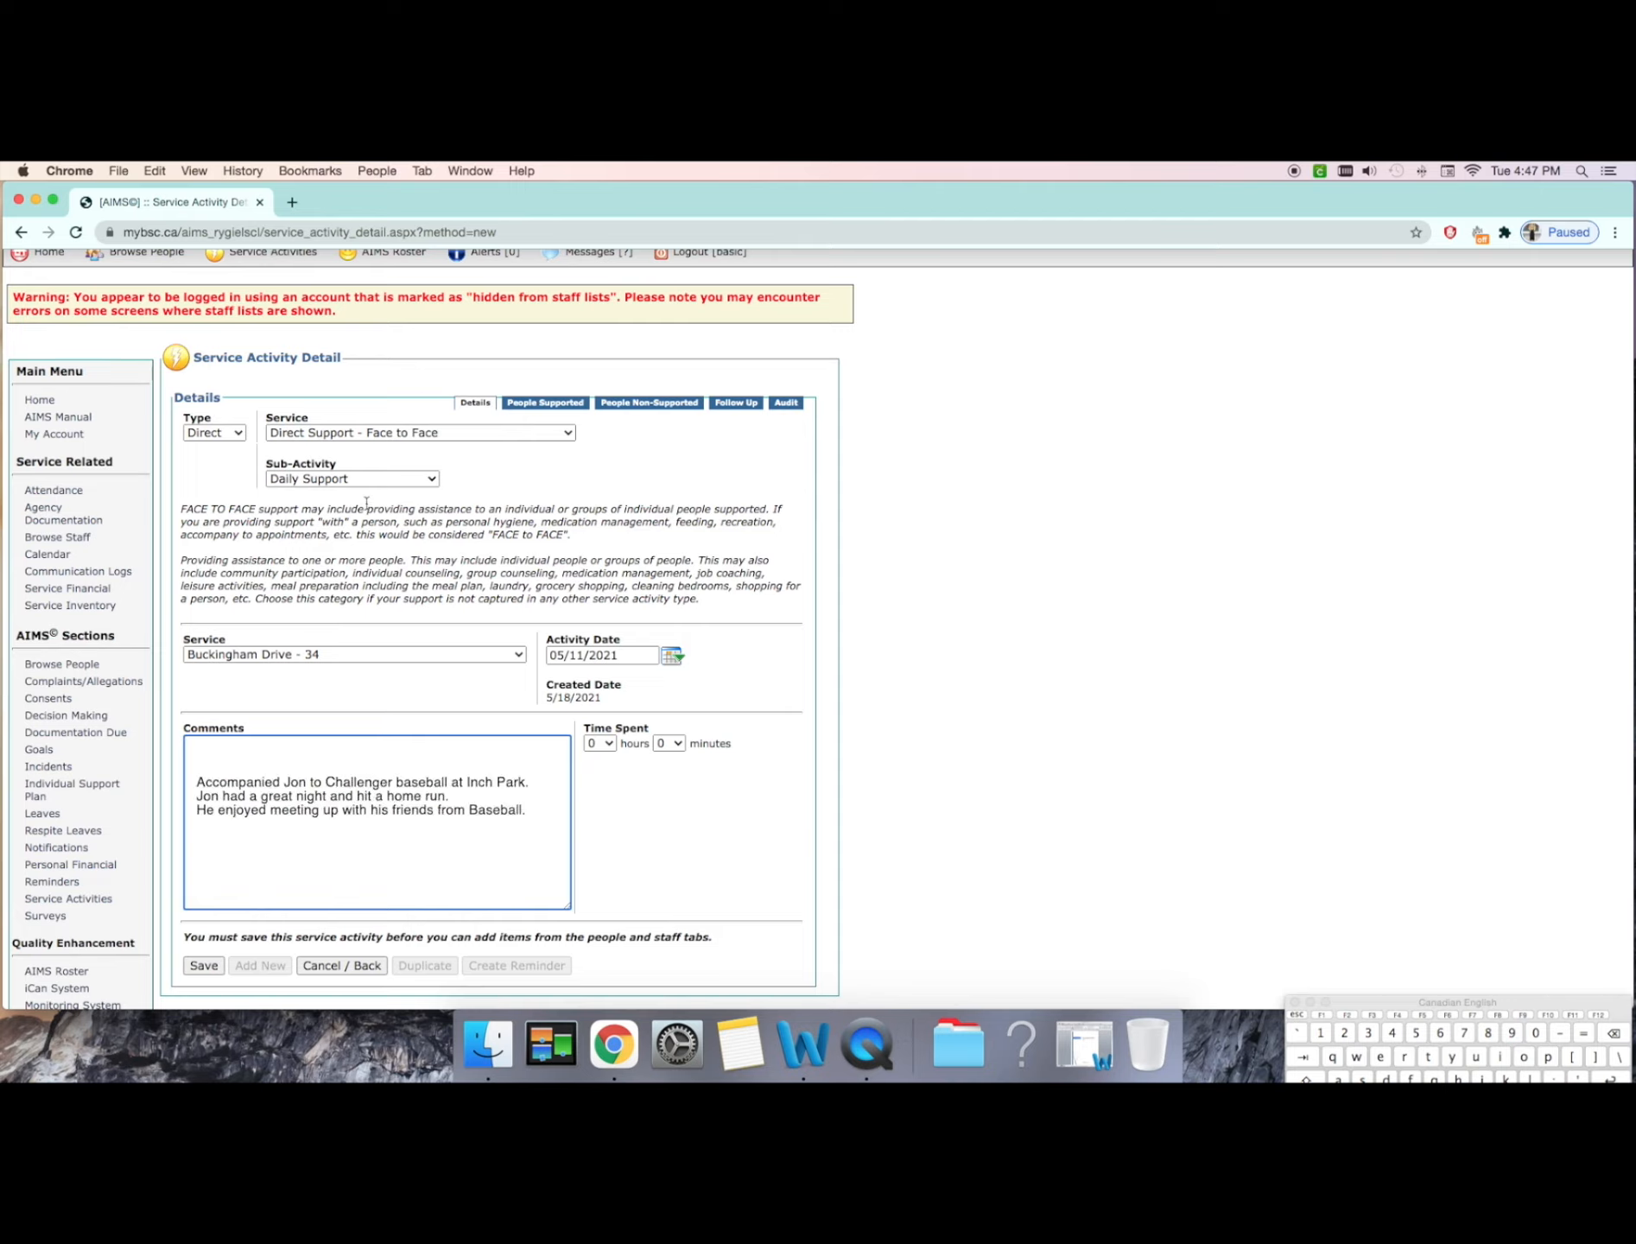
{"action": "left_click", "coordinate": [373, 477]}
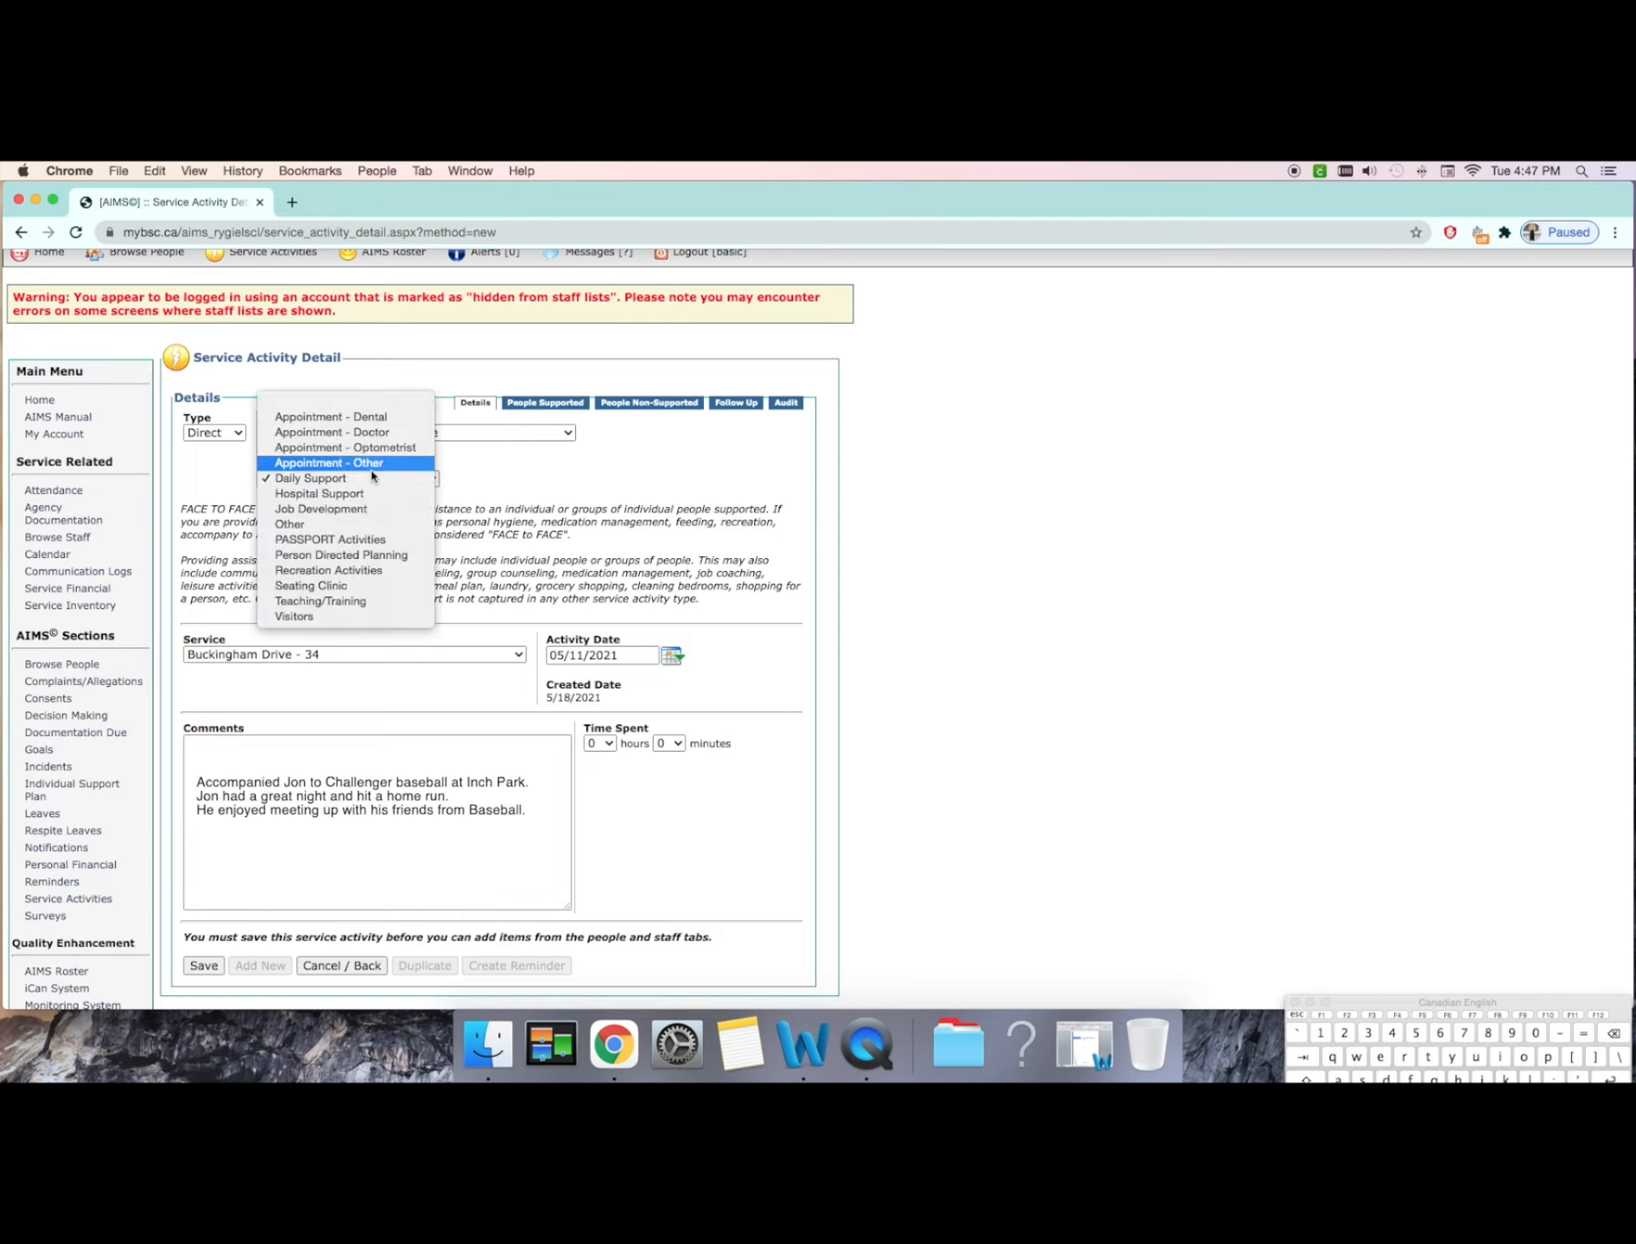
{"action": "left_click", "coordinate": [374, 570]}
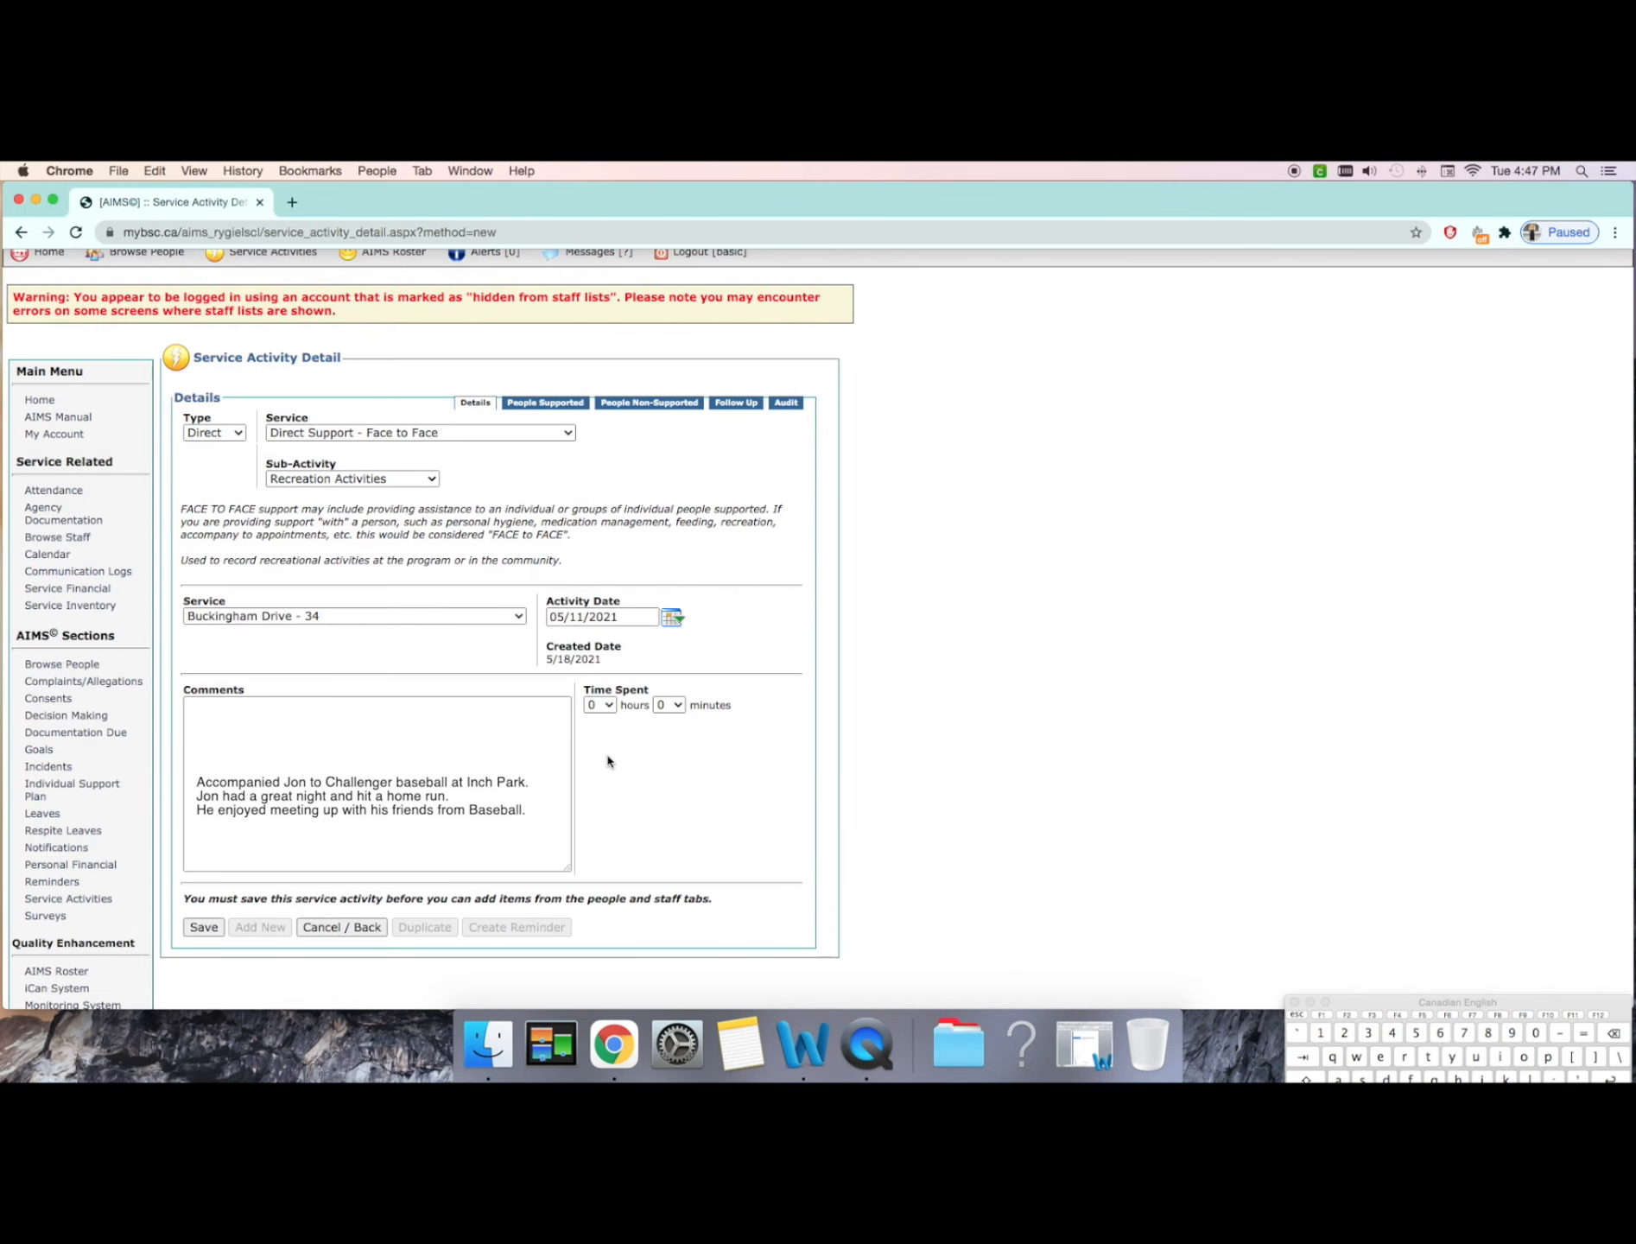
Step: Set the time spent on the activity to 2 hours and 10 minutes
{"action": "left_click", "coordinate": [469, 746]}
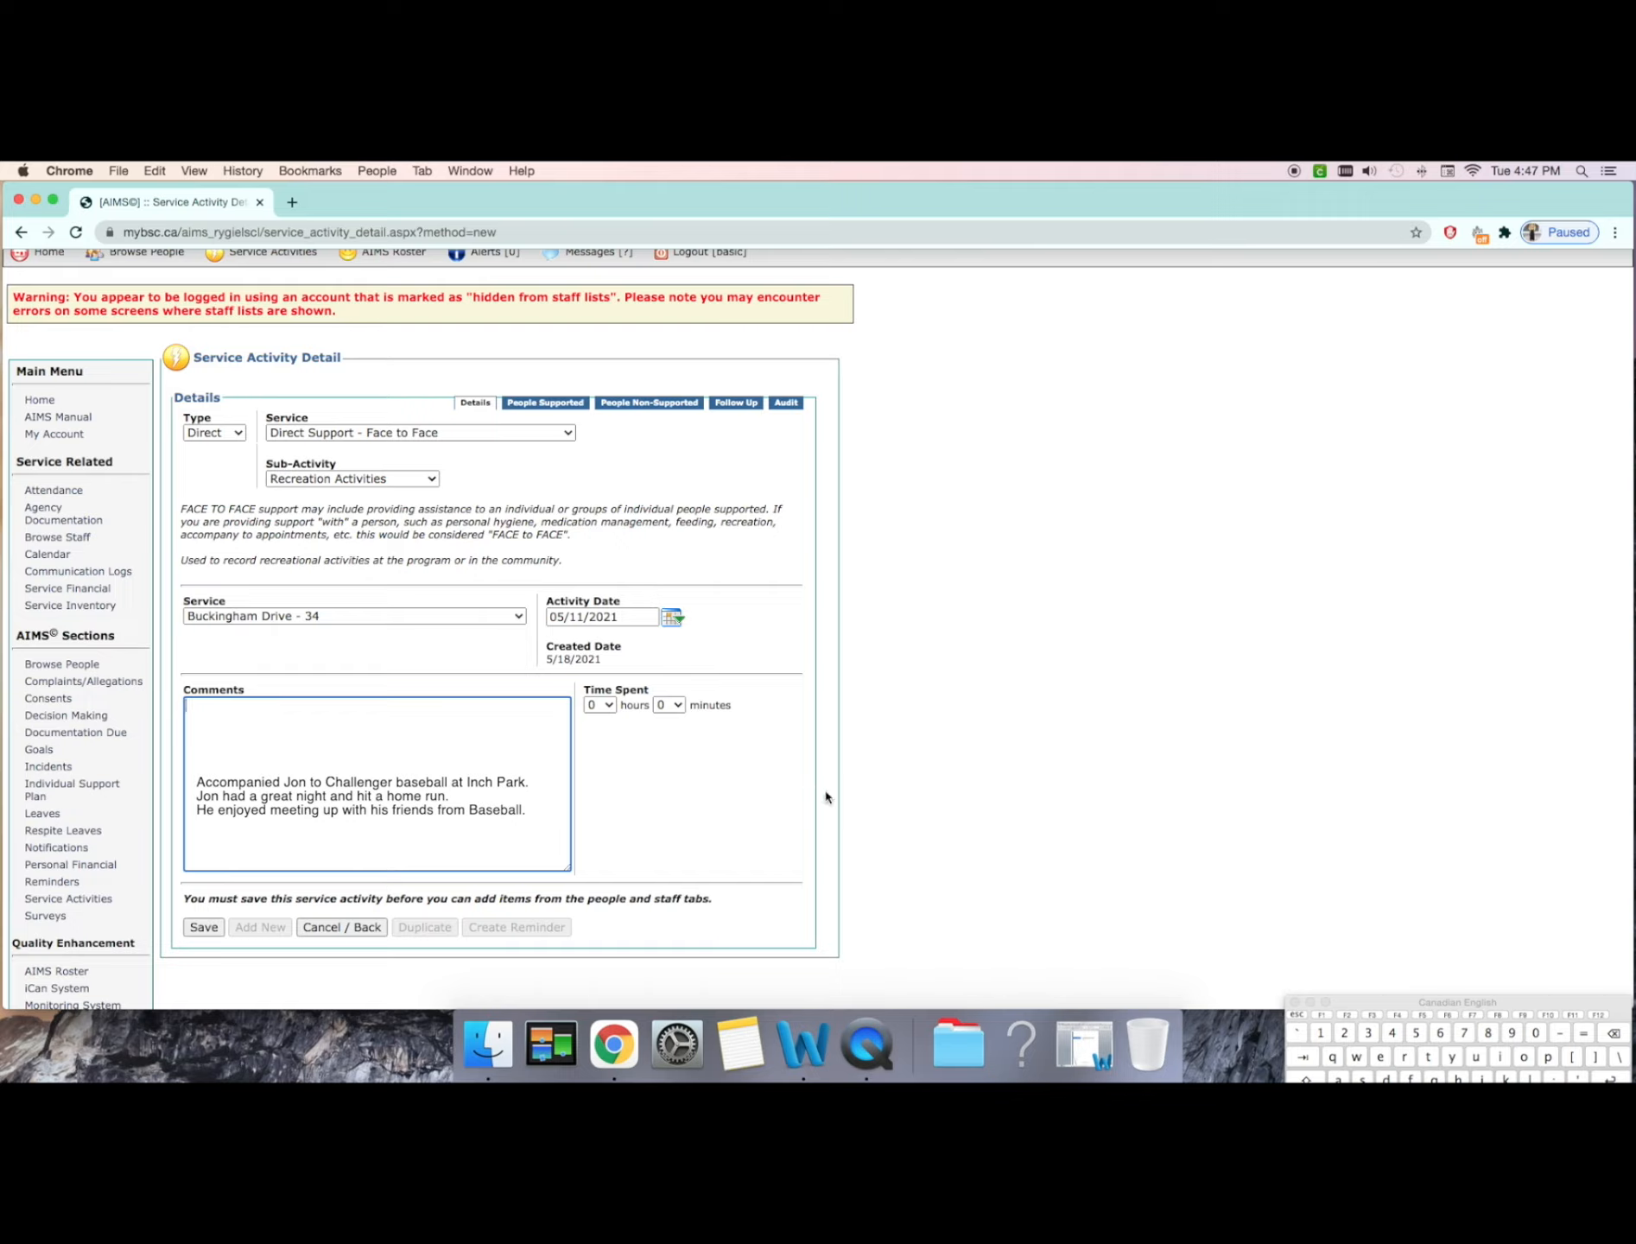
{"action": "left_click", "coordinate": [601, 704]}
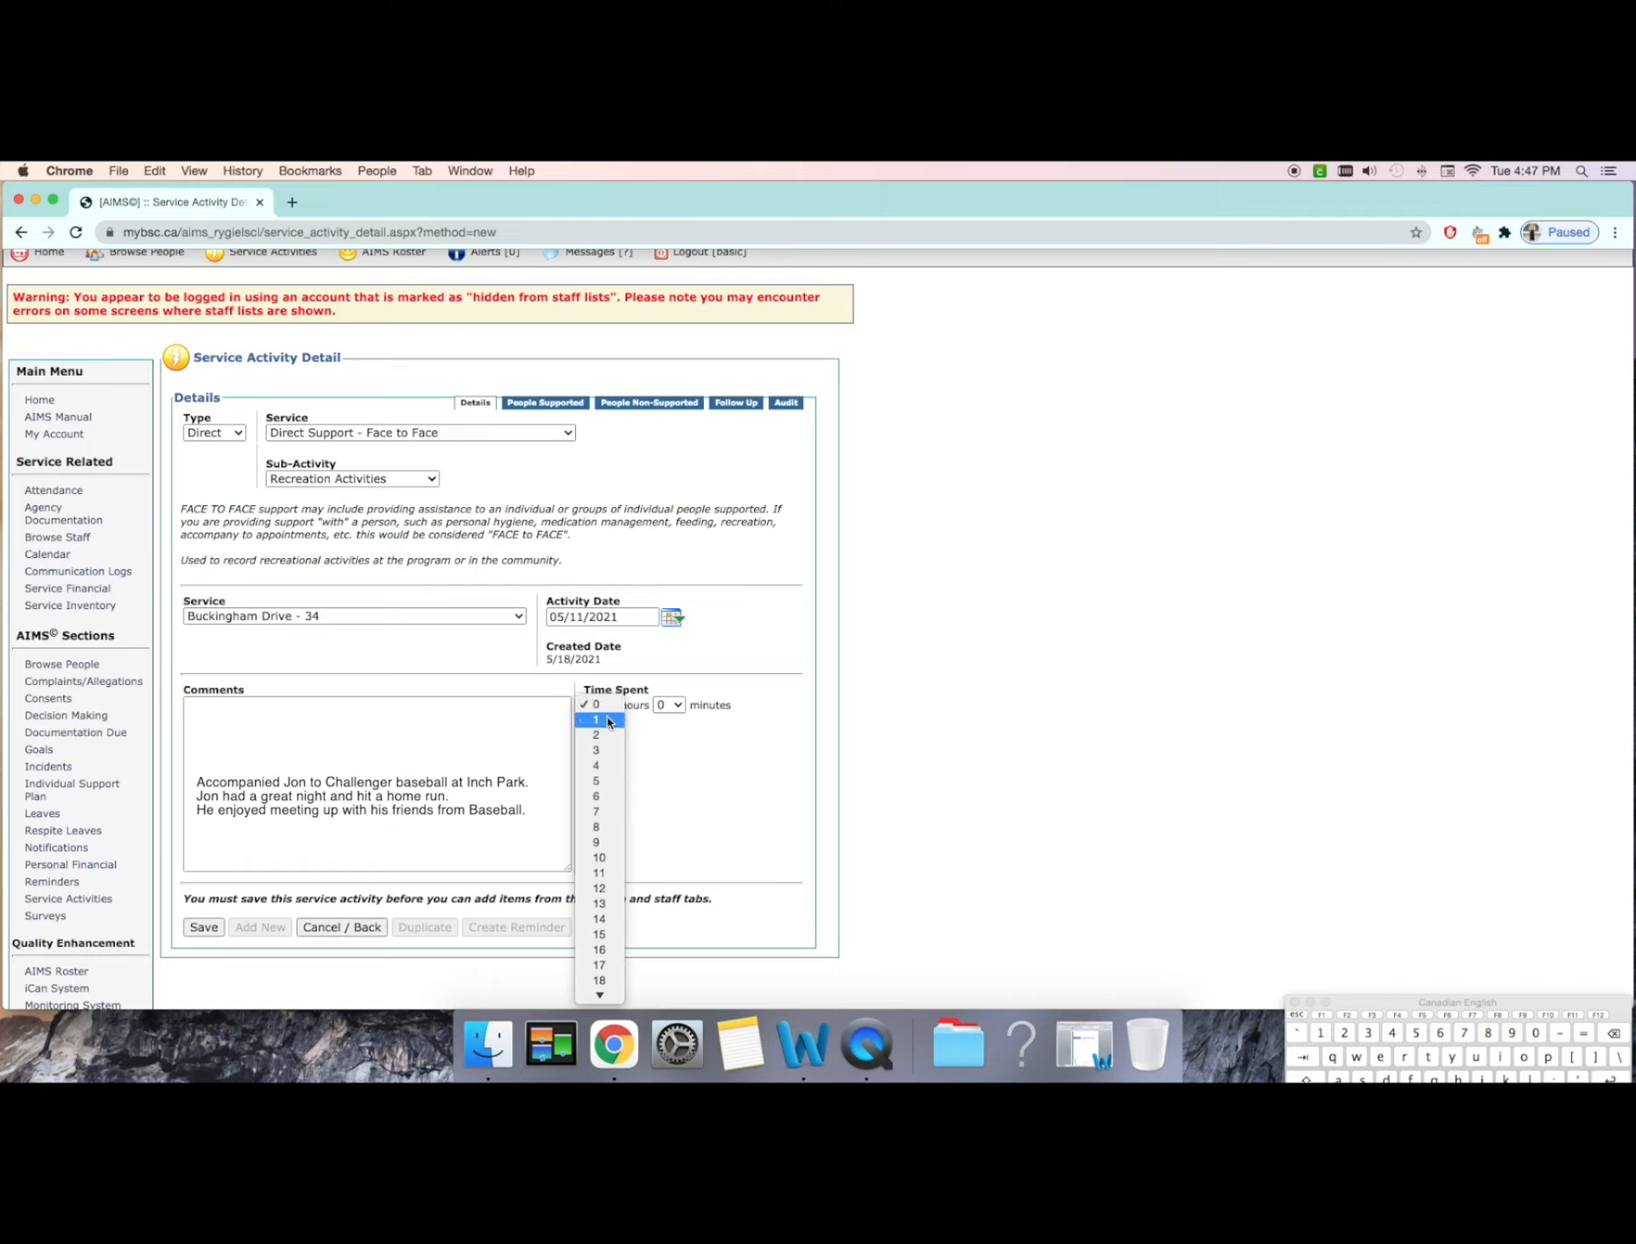
{"action": "left_click", "coordinate": [600, 734]}
{"action": "left_click", "coordinate": [677, 709]}
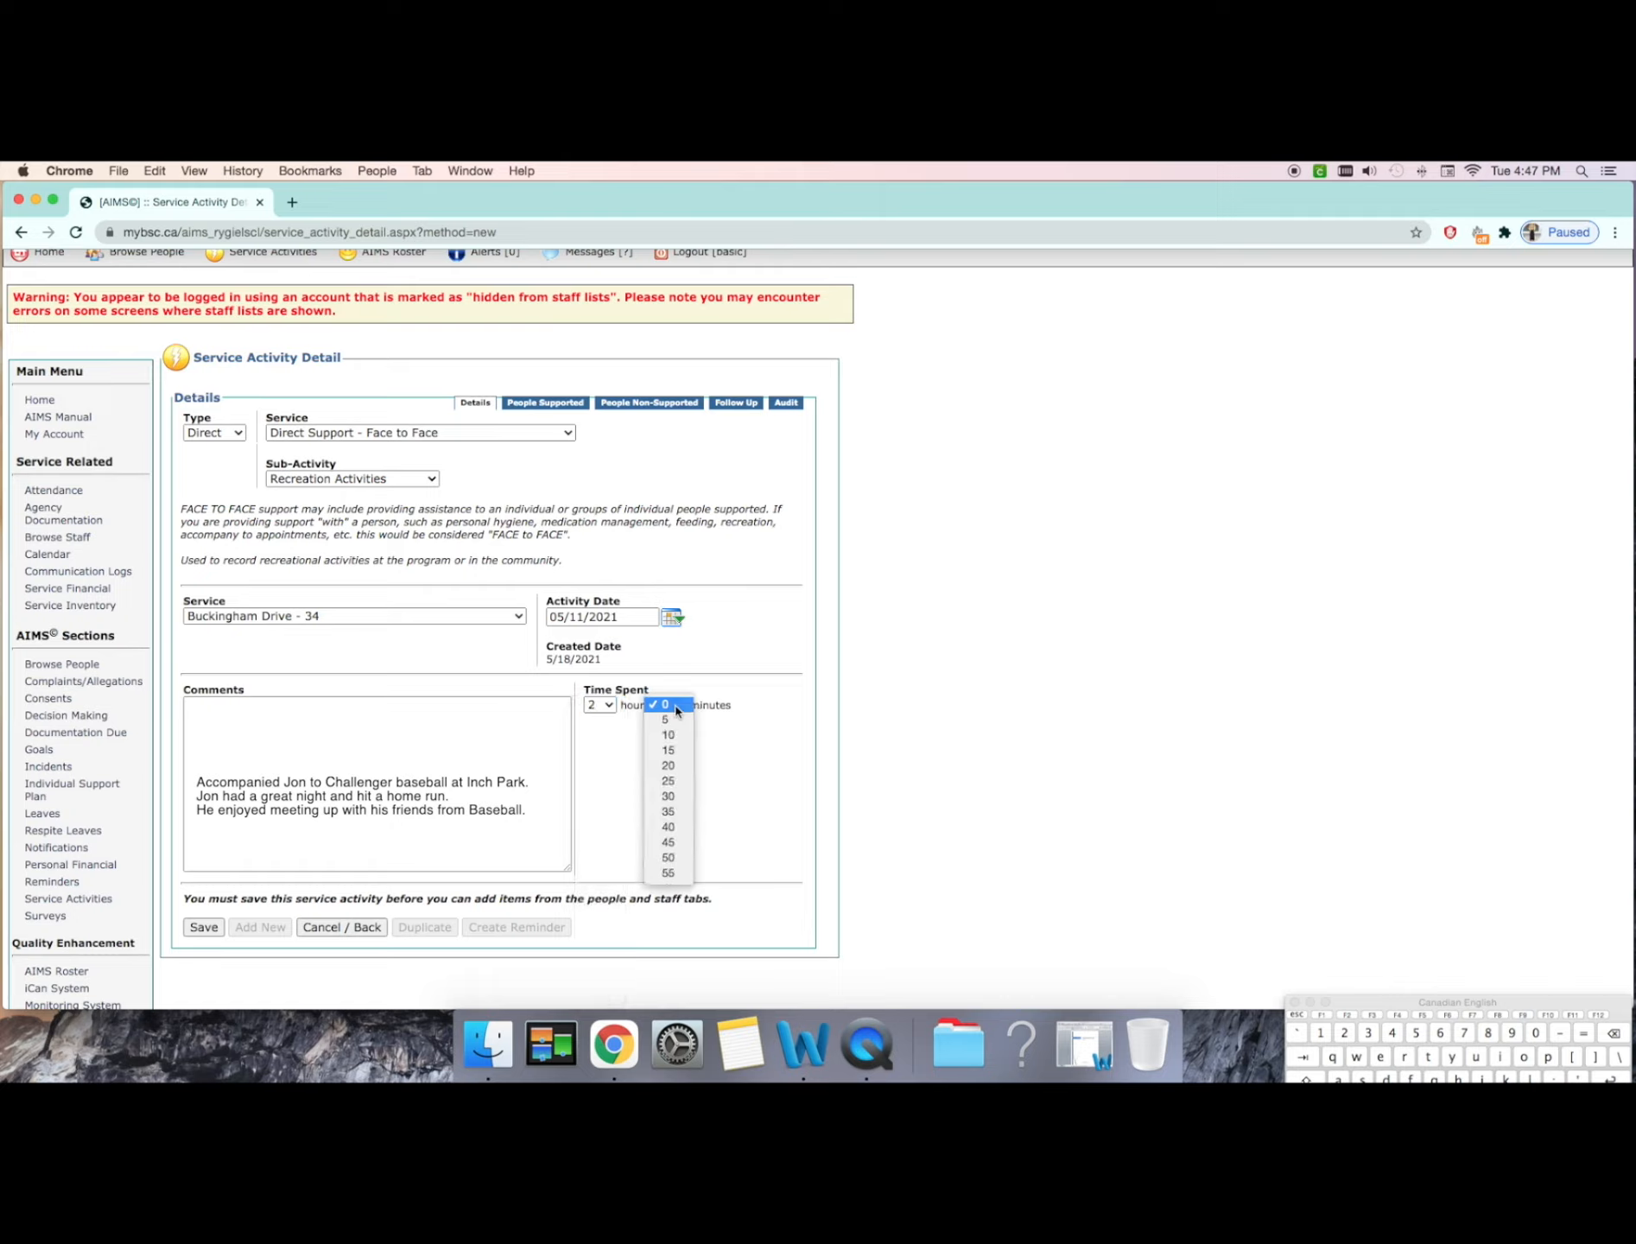
{"action": "left_click", "coordinate": [676, 735]}
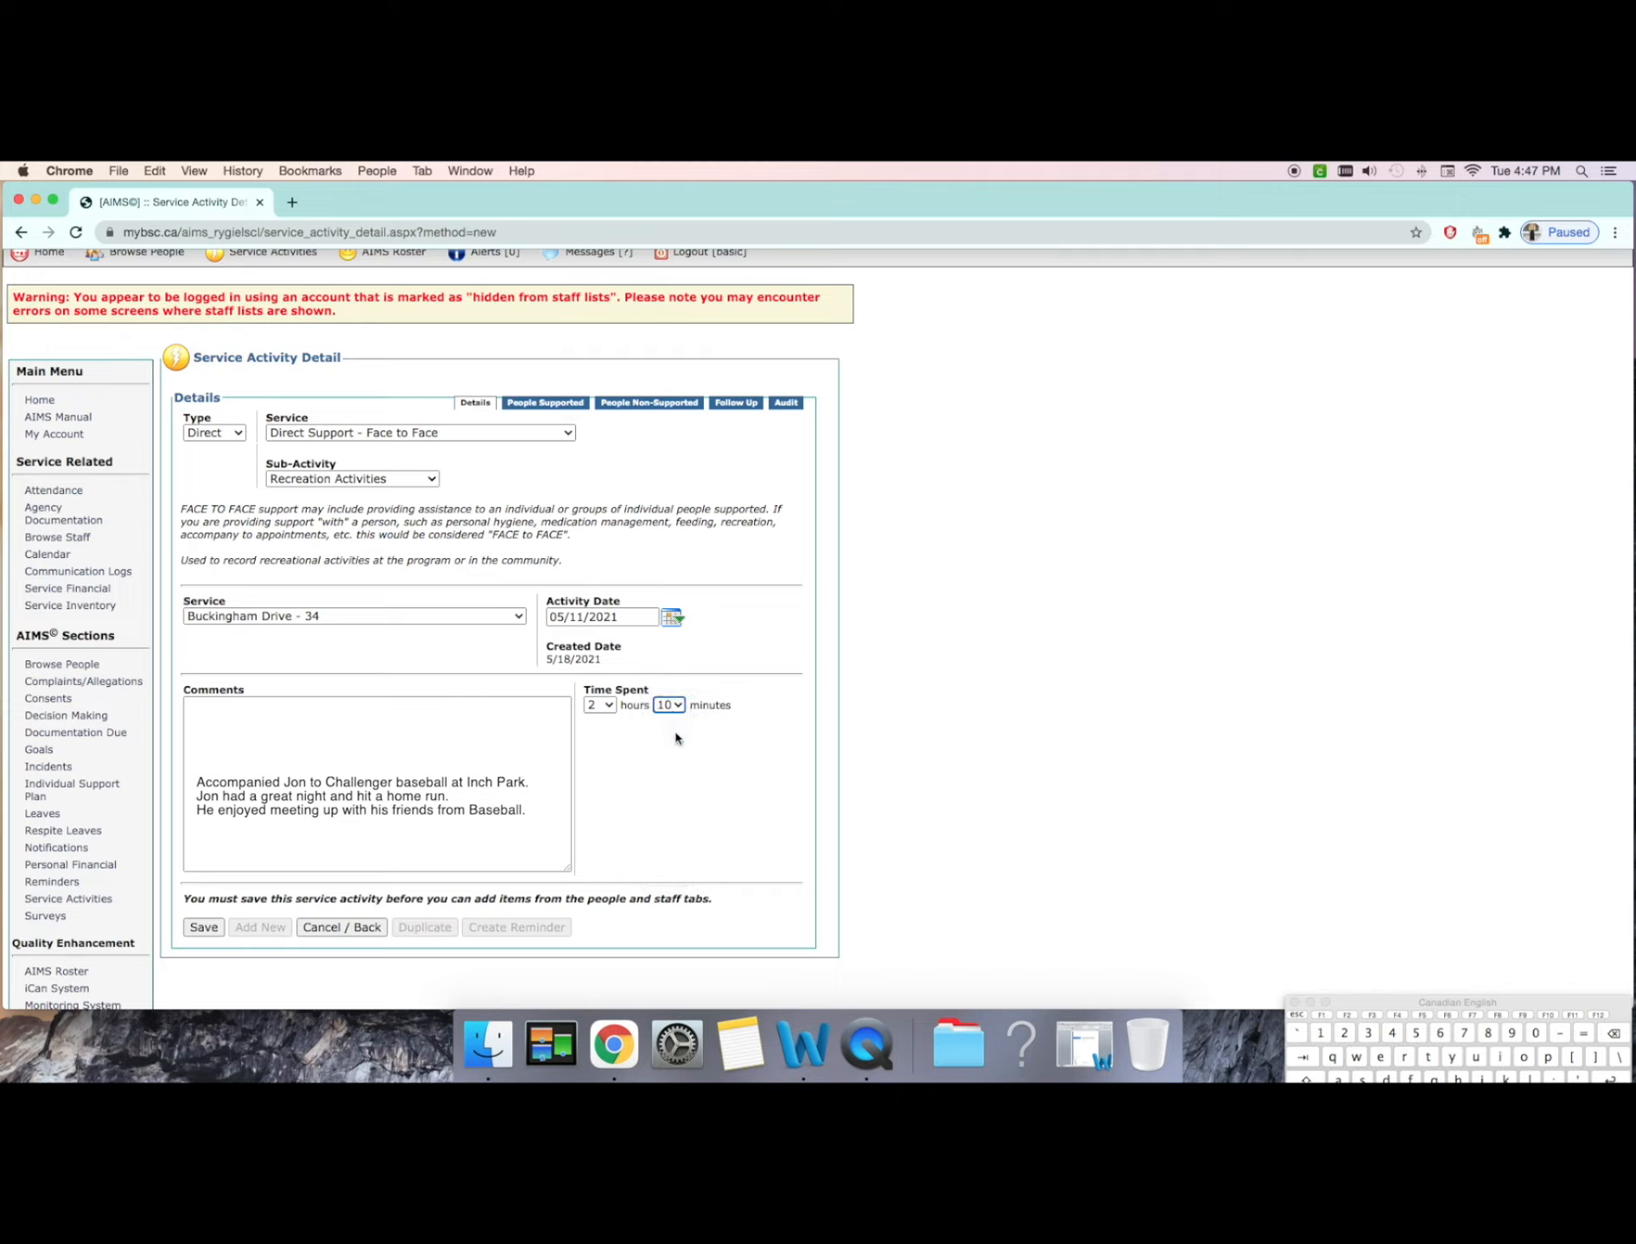
{"action": "left_click", "coordinate": [719, 737]}
Step: Save the service activity and link the first person in the available people list to it
{"action": "left_click", "coordinate": [211, 929]}
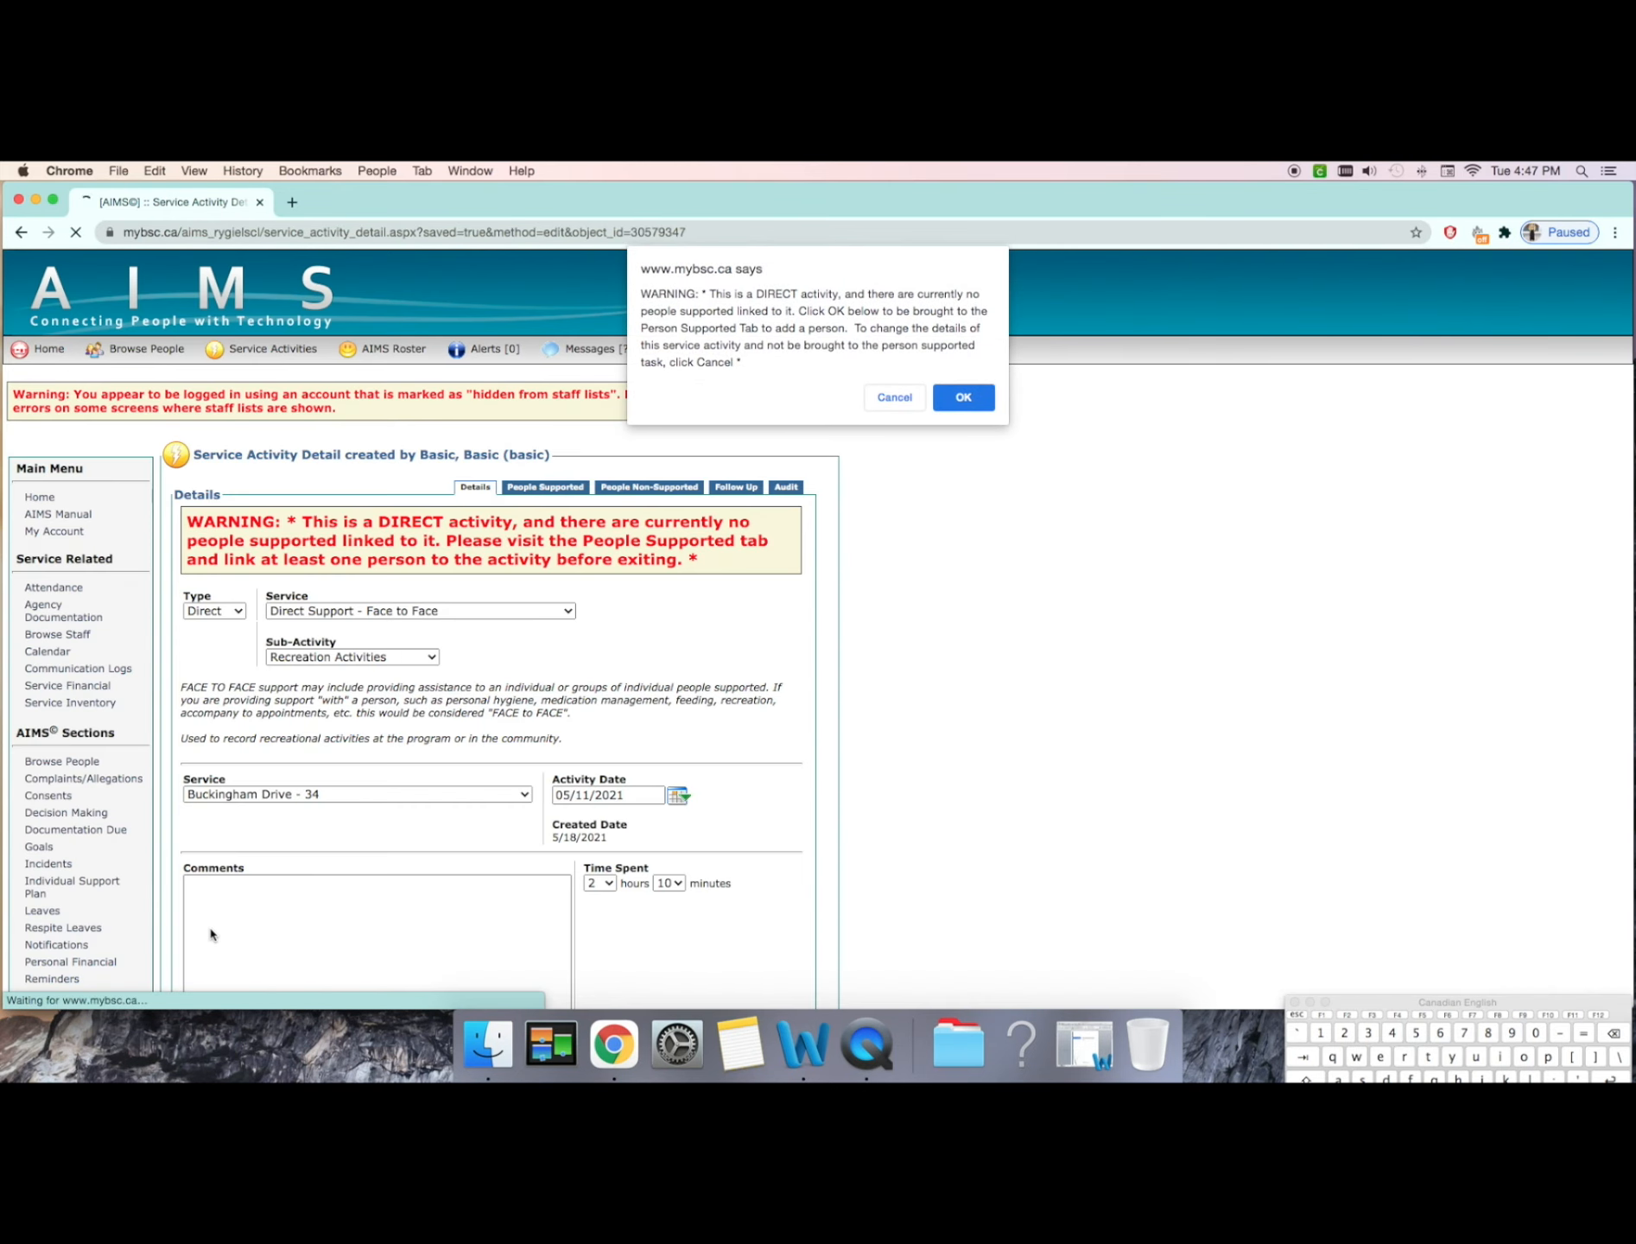
{"action": "left_click", "coordinate": [970, 396]}
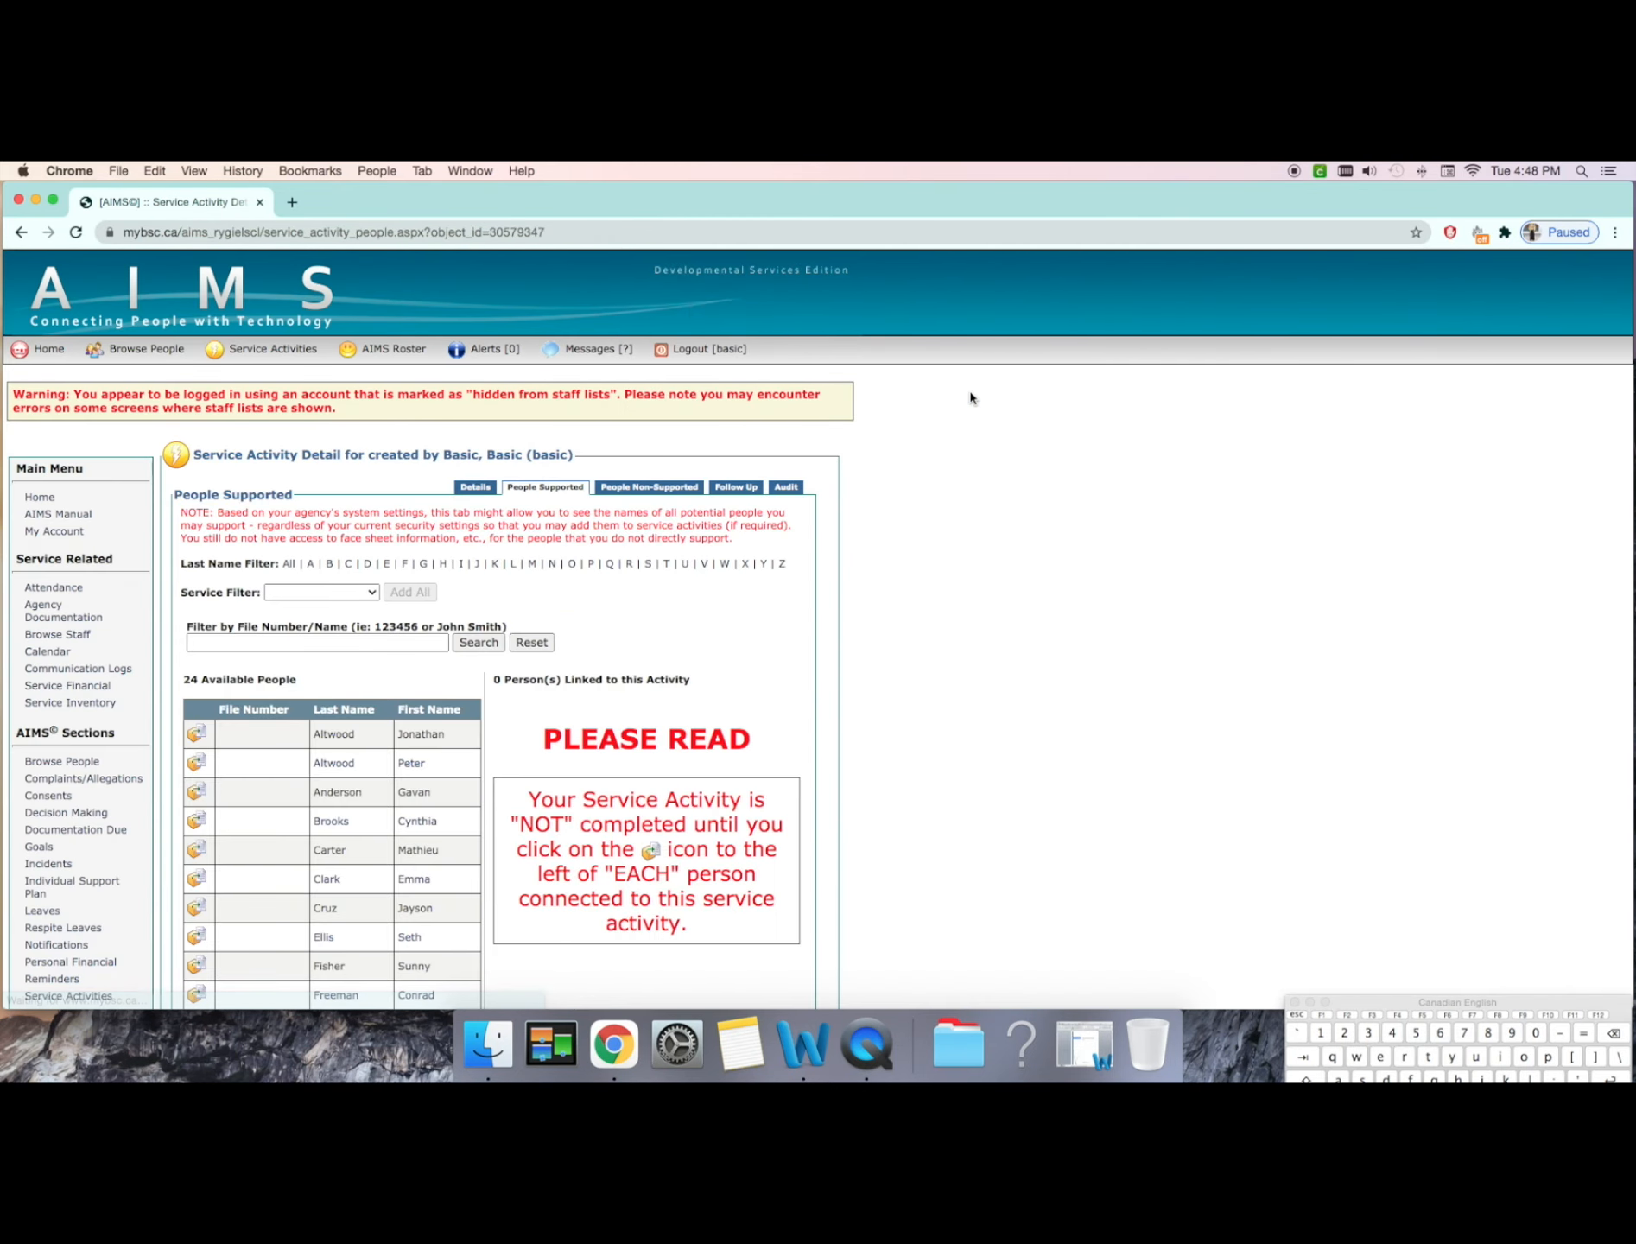
{"action": "left_click", "coordinate": [199, 737]}
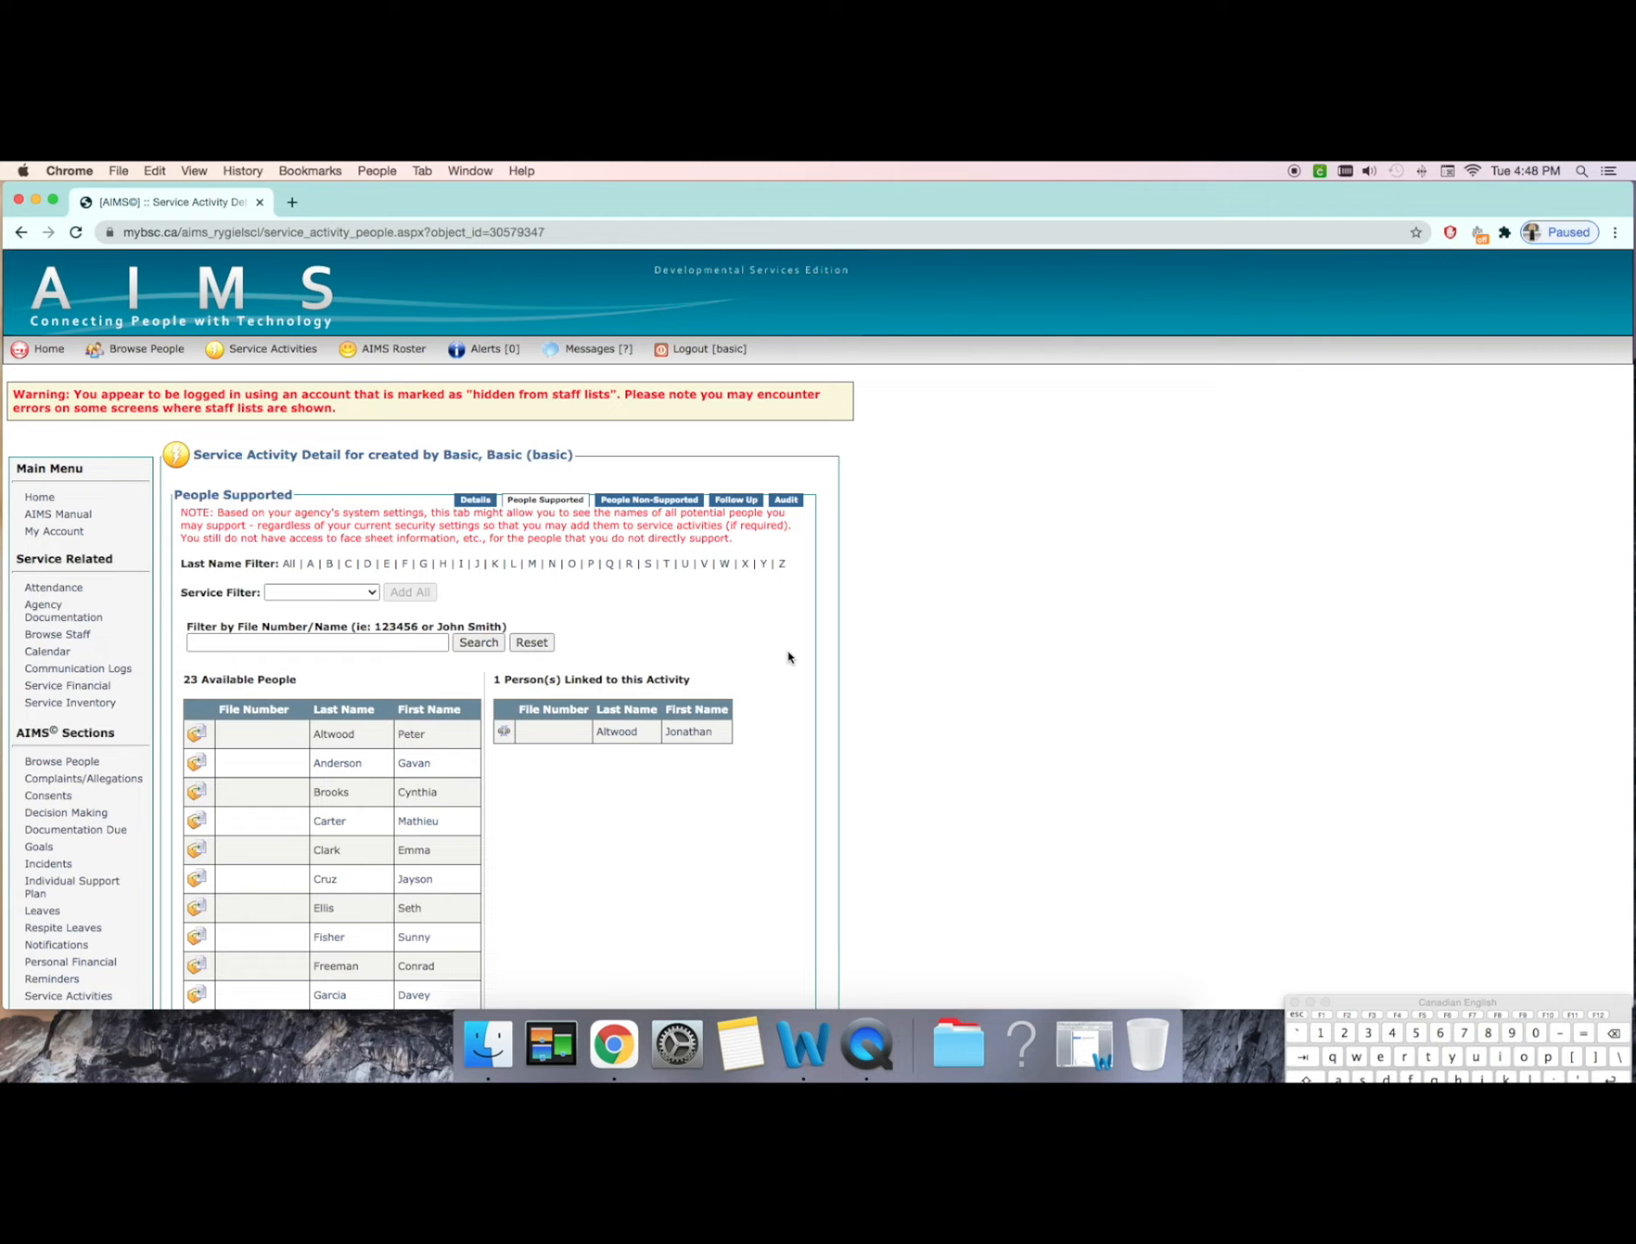
{"action": "left_click_drag", "start_coordinate": [789, 658], "coordinate": [789, 688]}
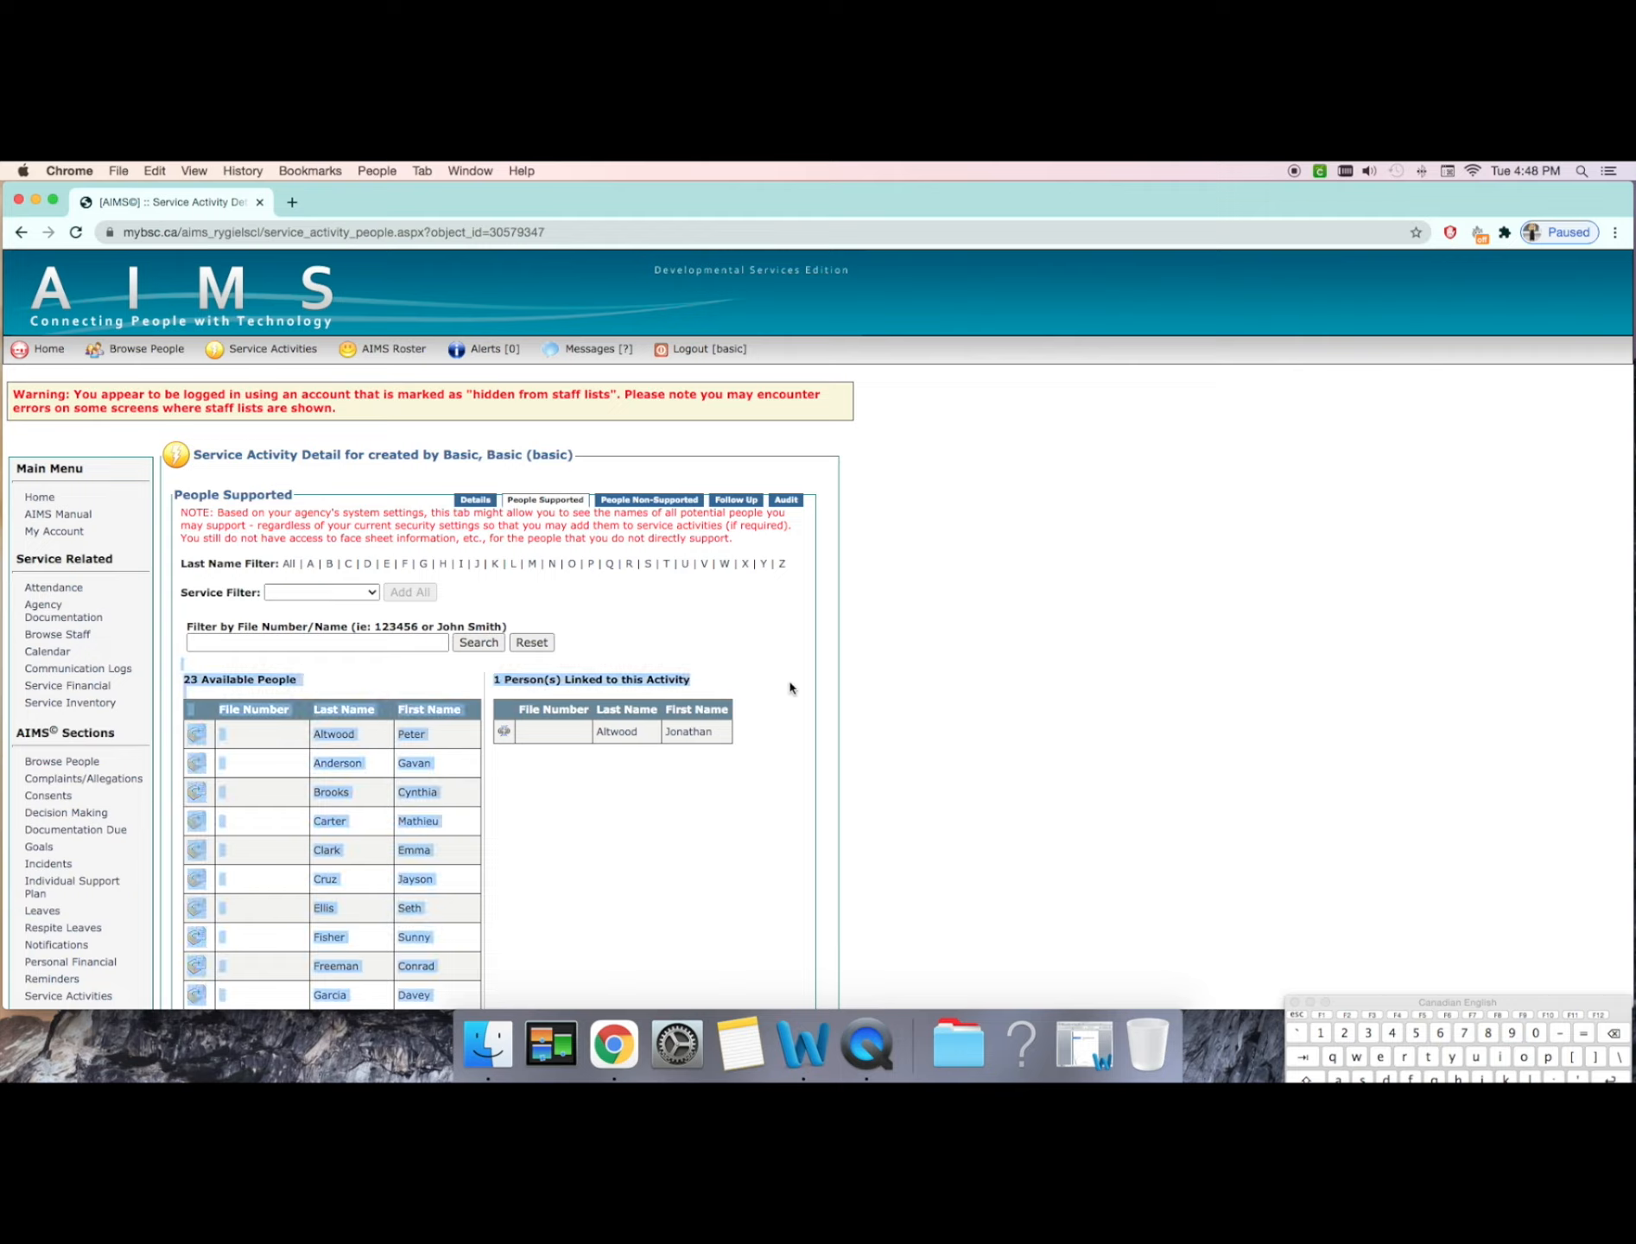
{"action": "left_click", "coordinate": [789, 687]}
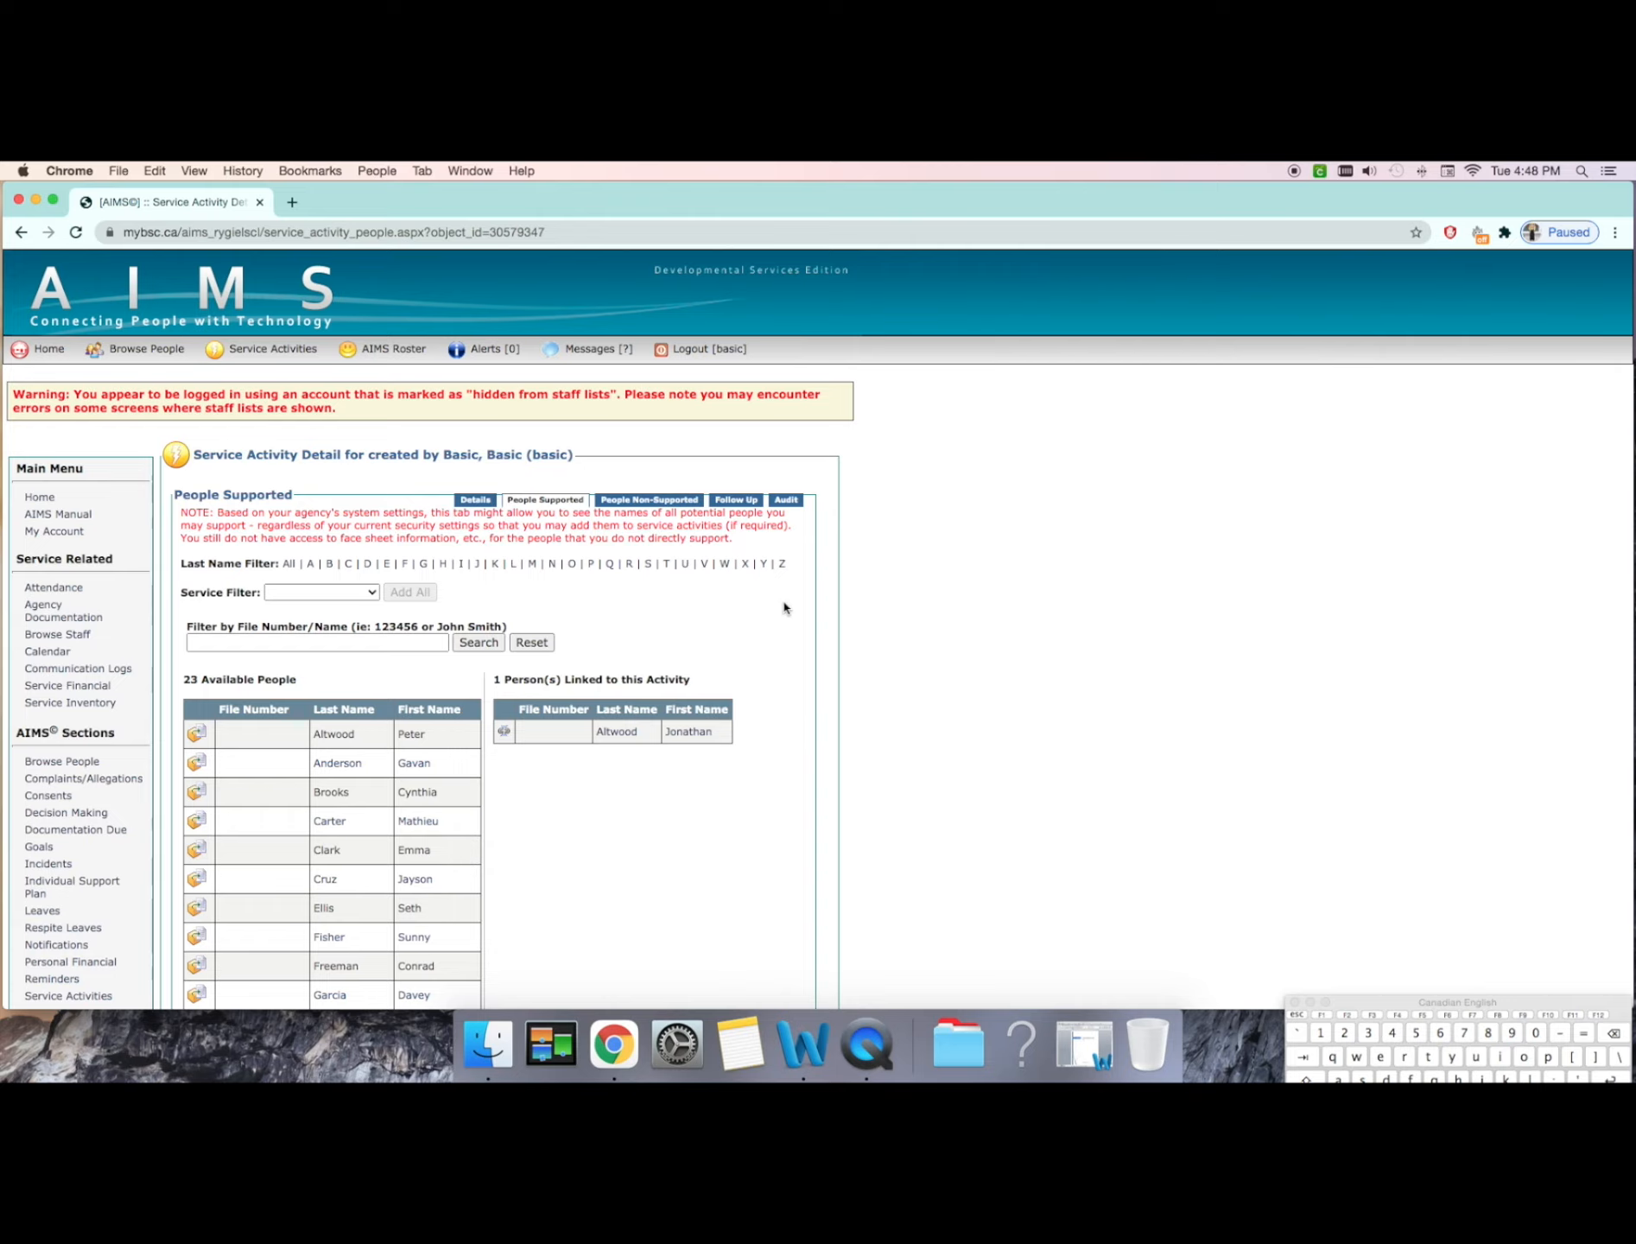
{"action": "scroll", "coordinate": [784, 607], "scroll_direction": "down", "scroll_amount": 5}
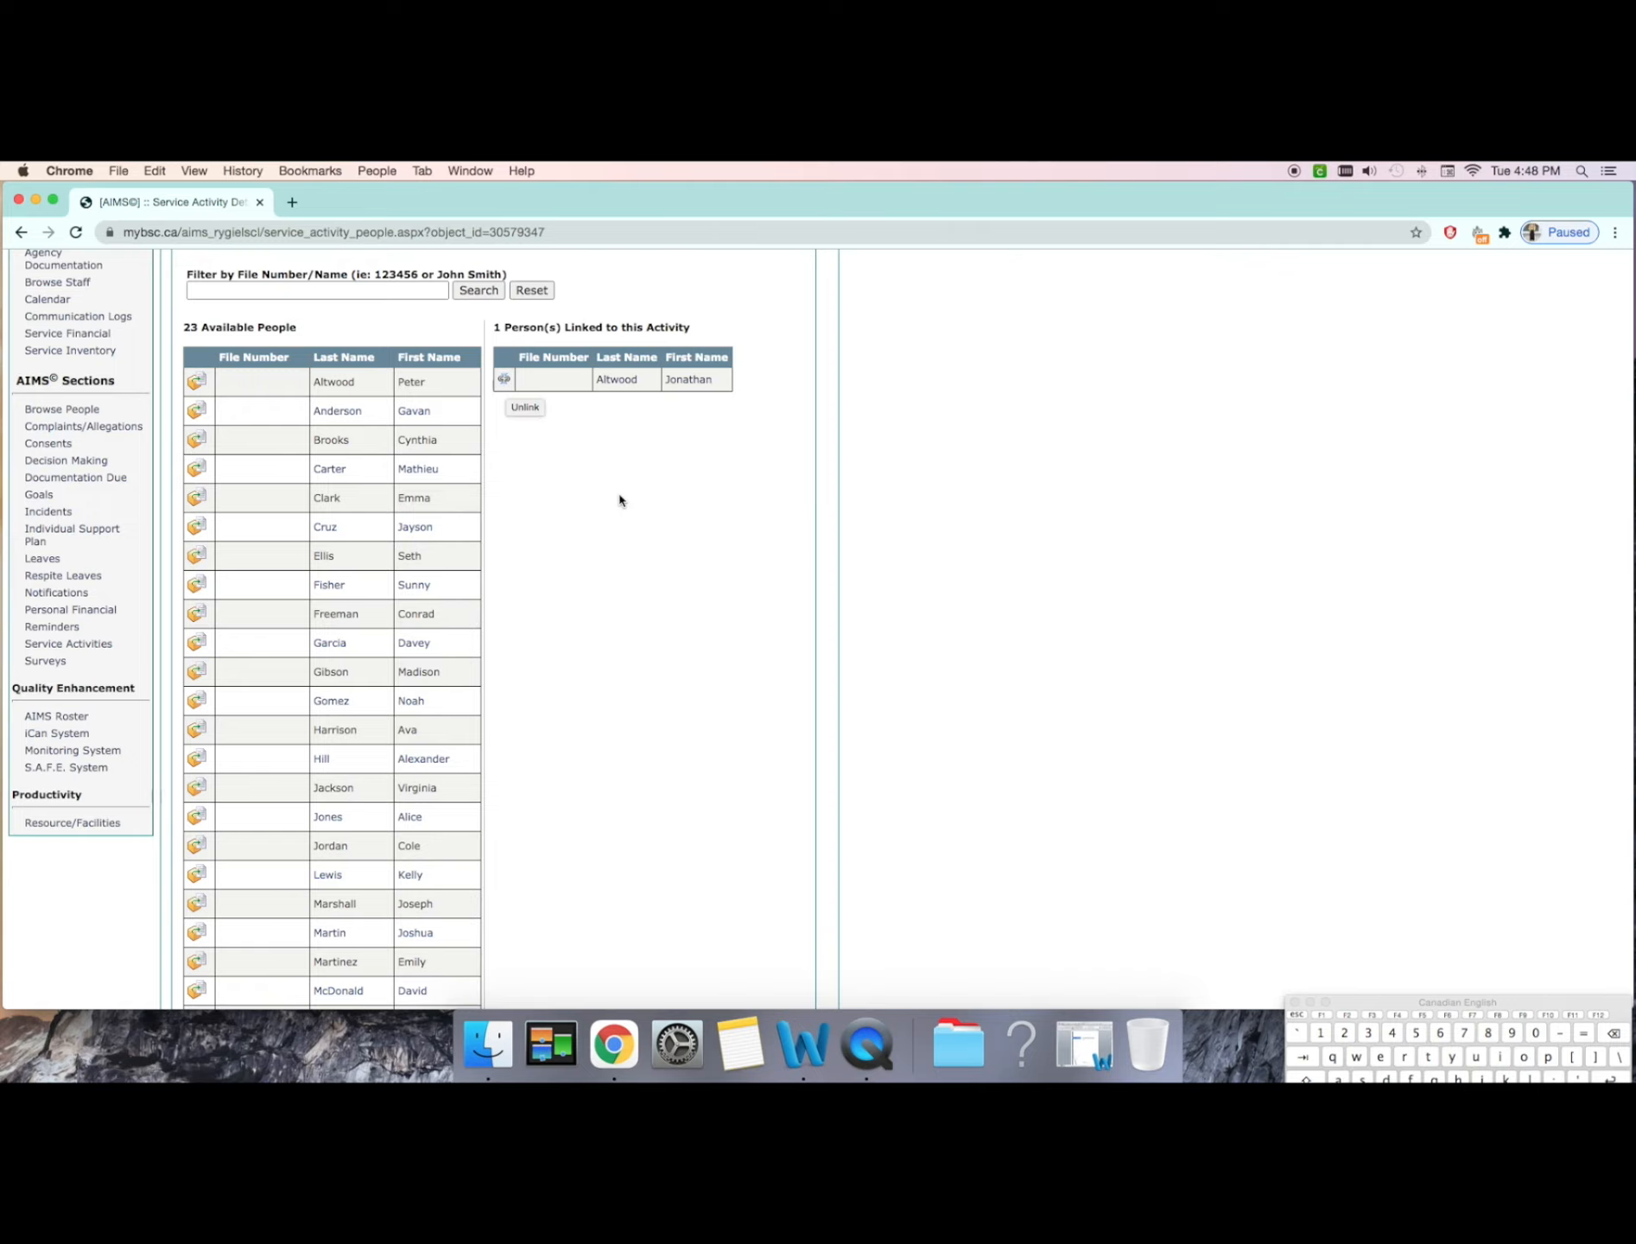
{"action": "scroll", "coordinate": [622, 501], "scroll_direction": "up", "scroll_amount": 2}
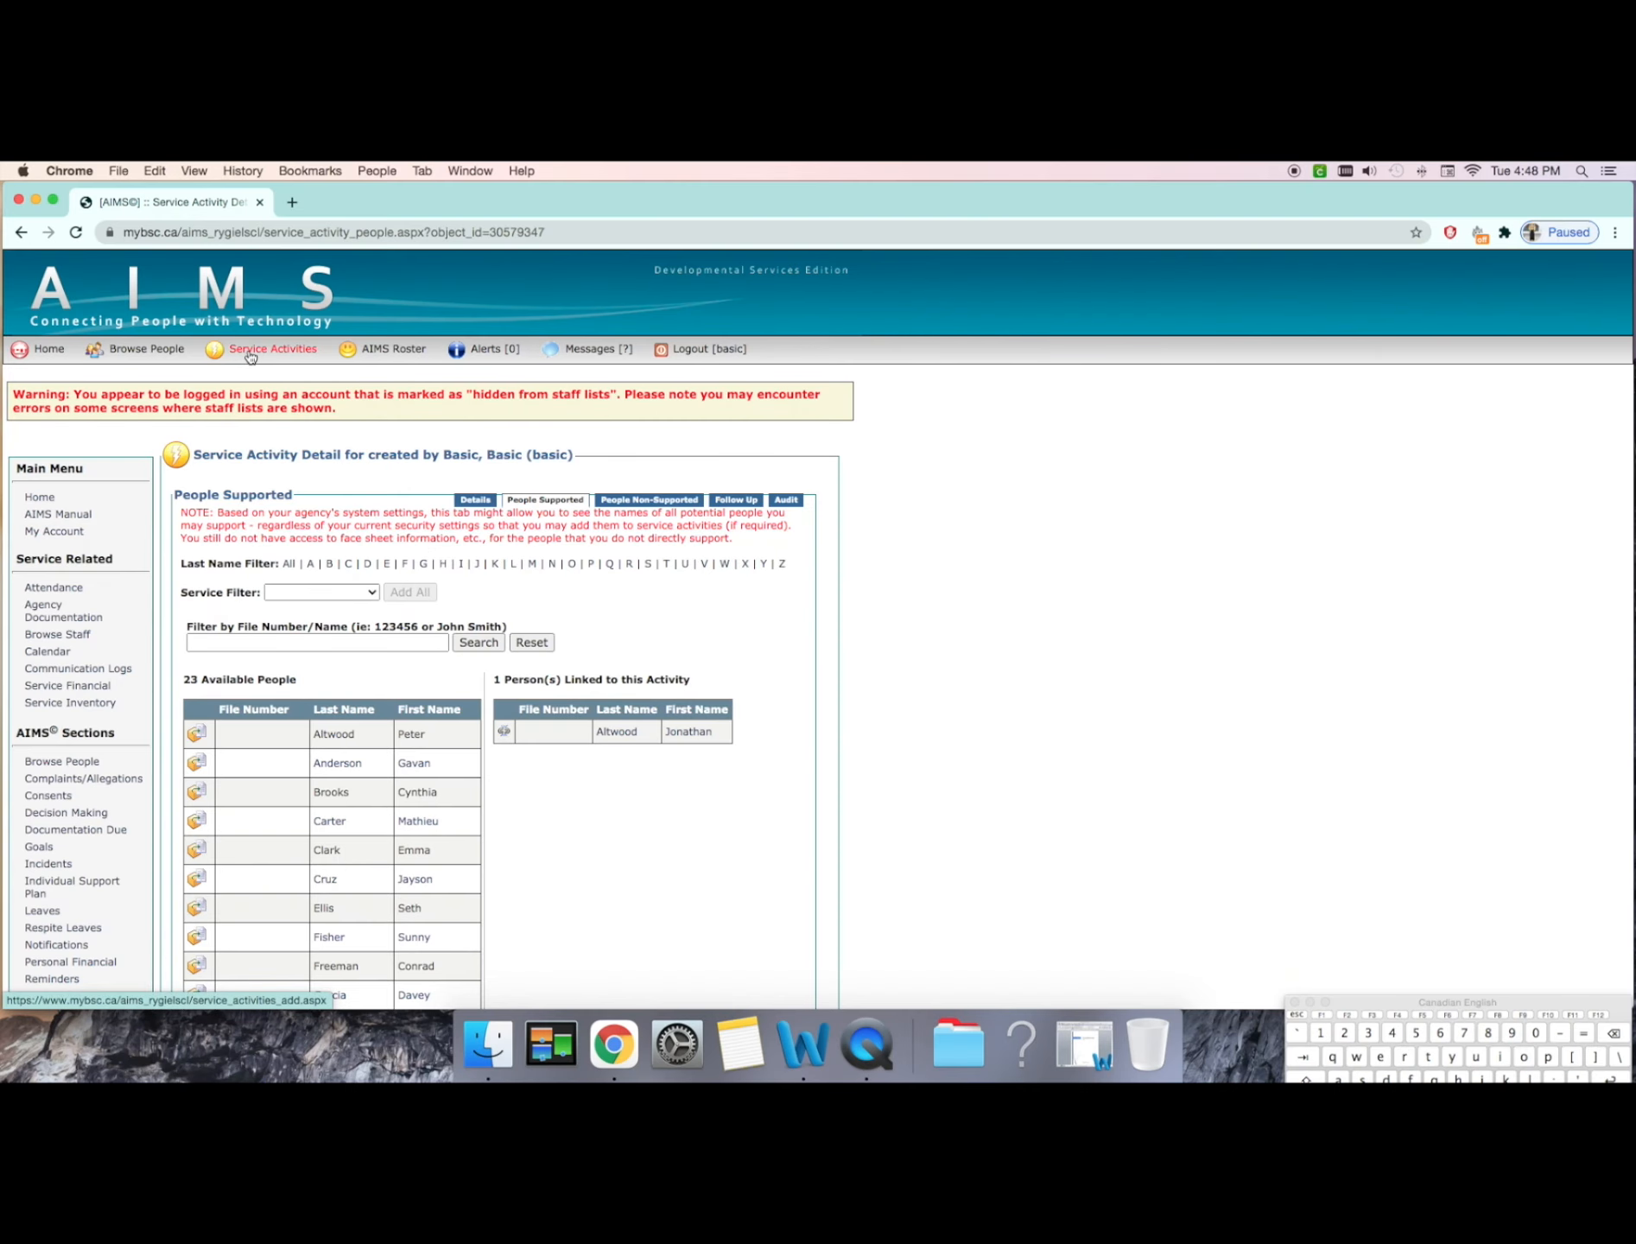
Step: Browse the existing service activities and examine the date range and filter options
{"action": "left_click", "coordinate": [243, 356]}
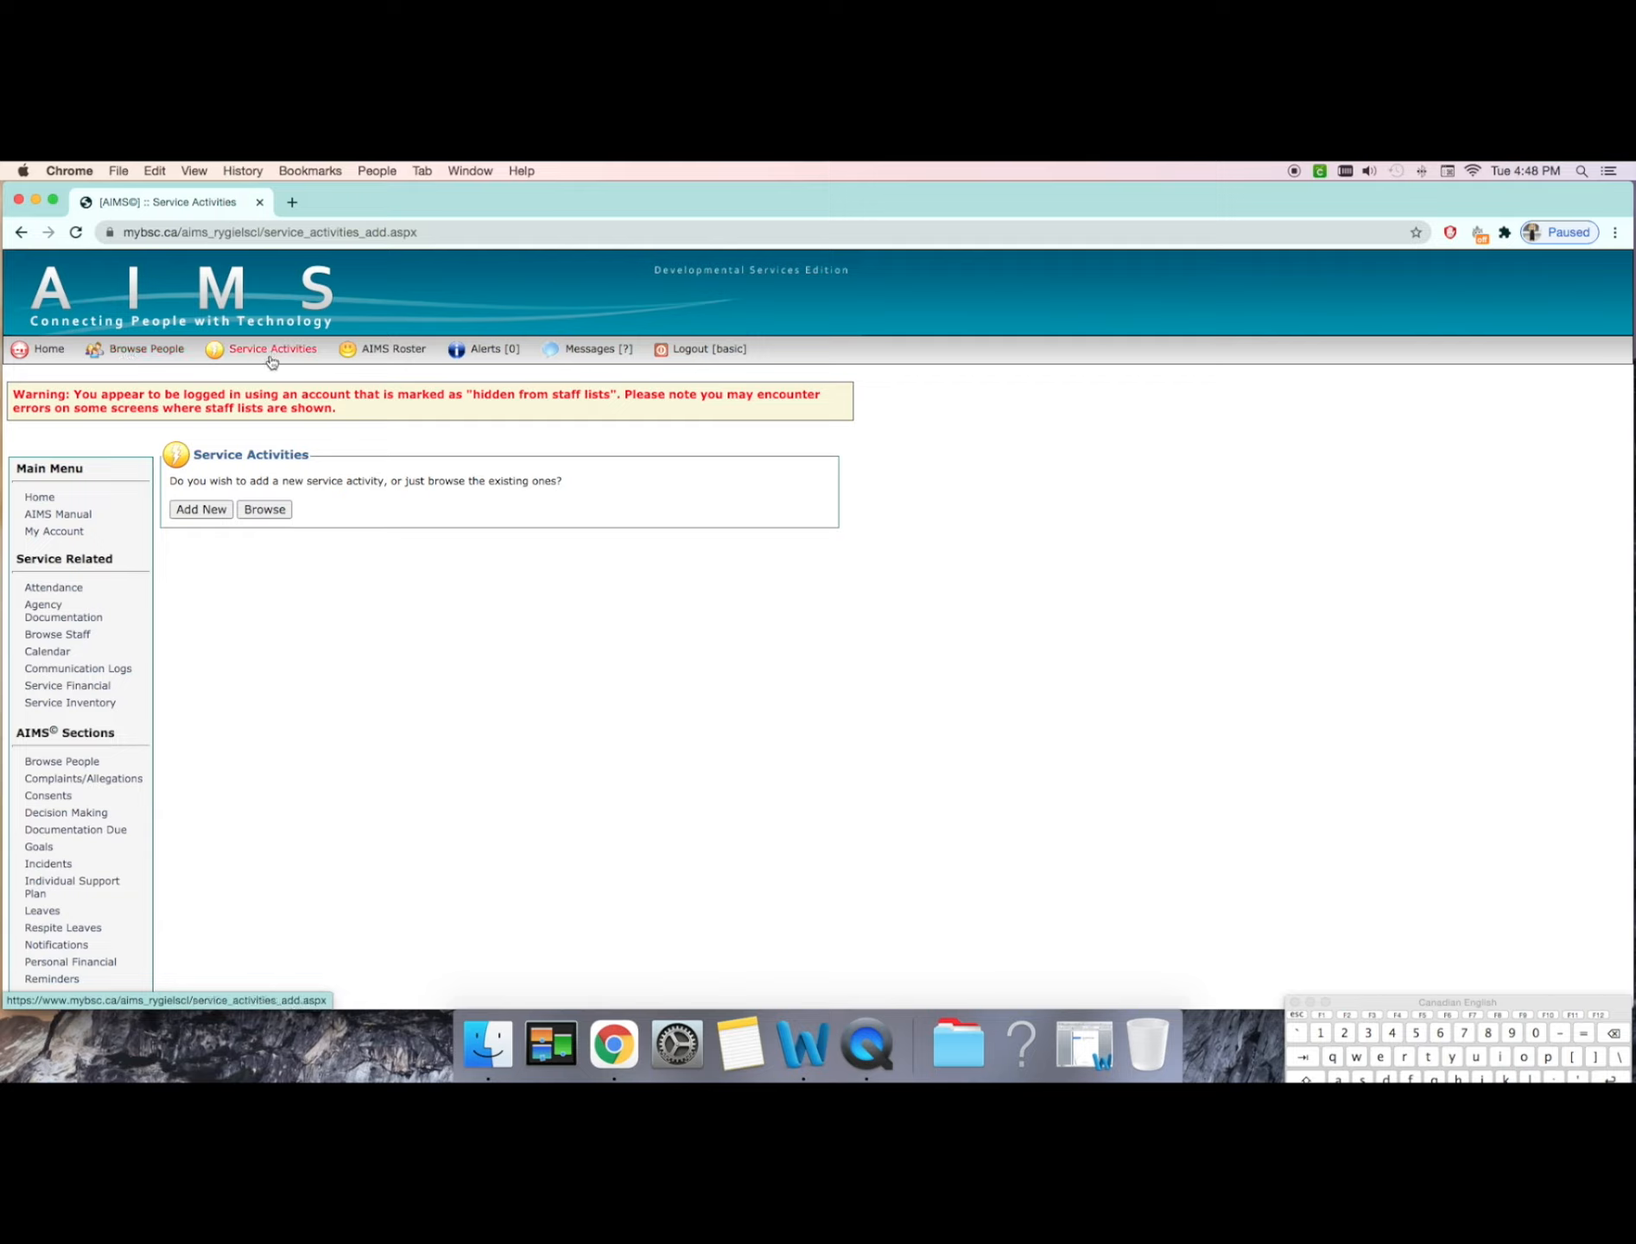
{"action": "left_click", "coordinate": [286, 510]}
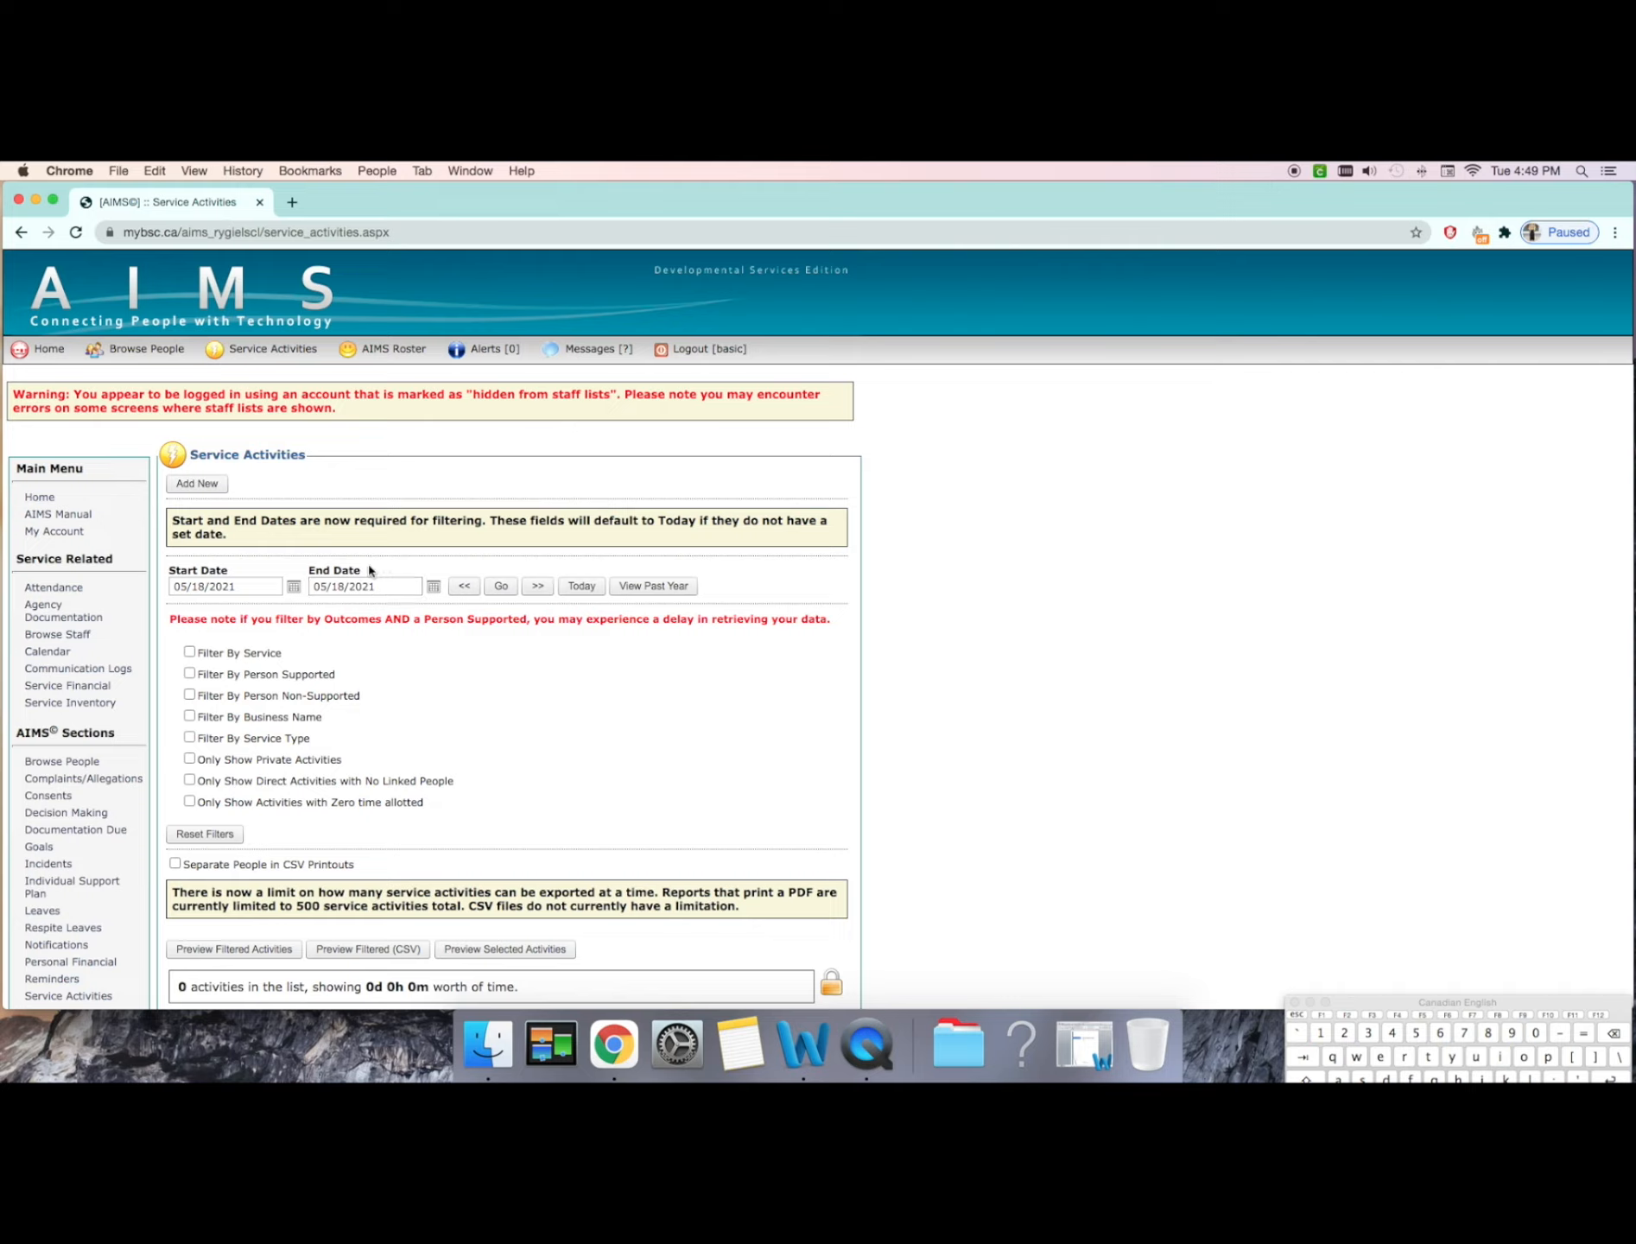
{"action": "left_click", "coordinate": [294, 587]}
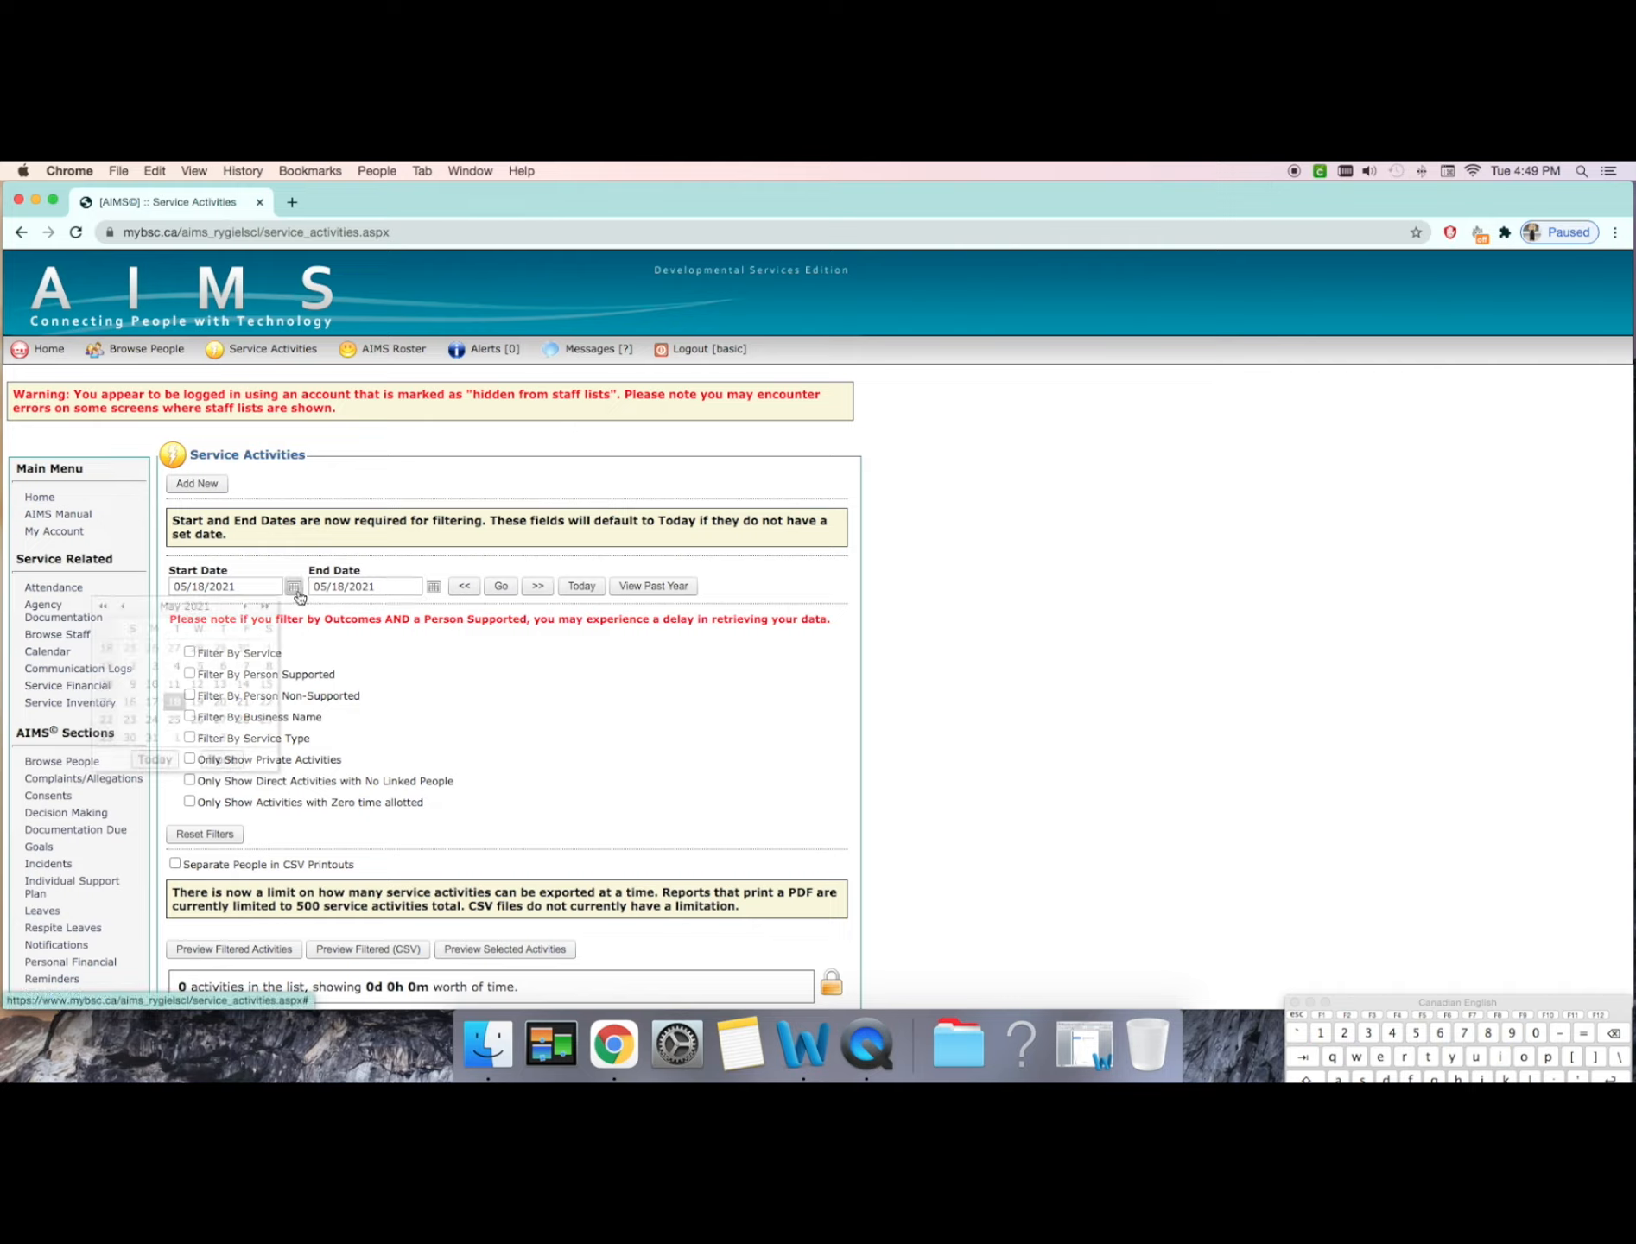
{"action": "left_click", "coordinate": [295, 587]}
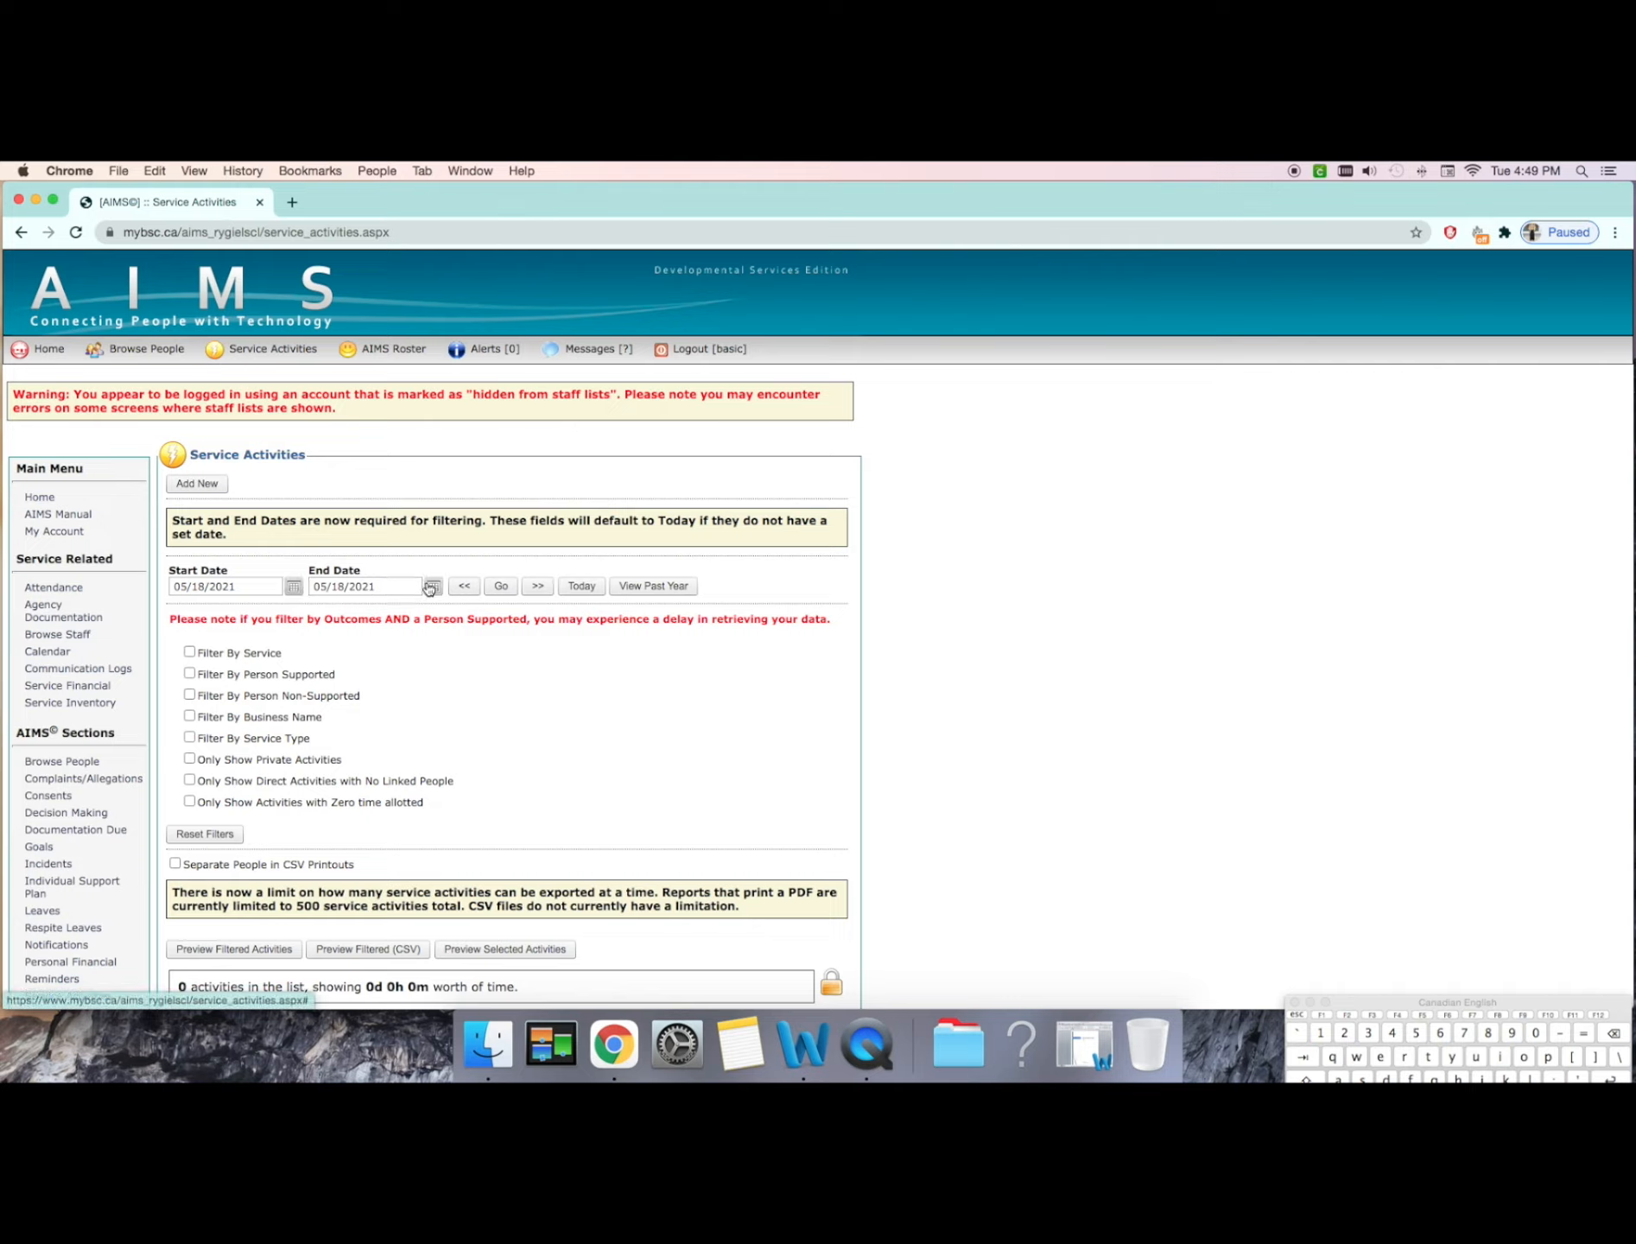
{"action": "scroll", "coordinate": [432, 595], "scroll_direction": "down", "scroll_amount": 3}
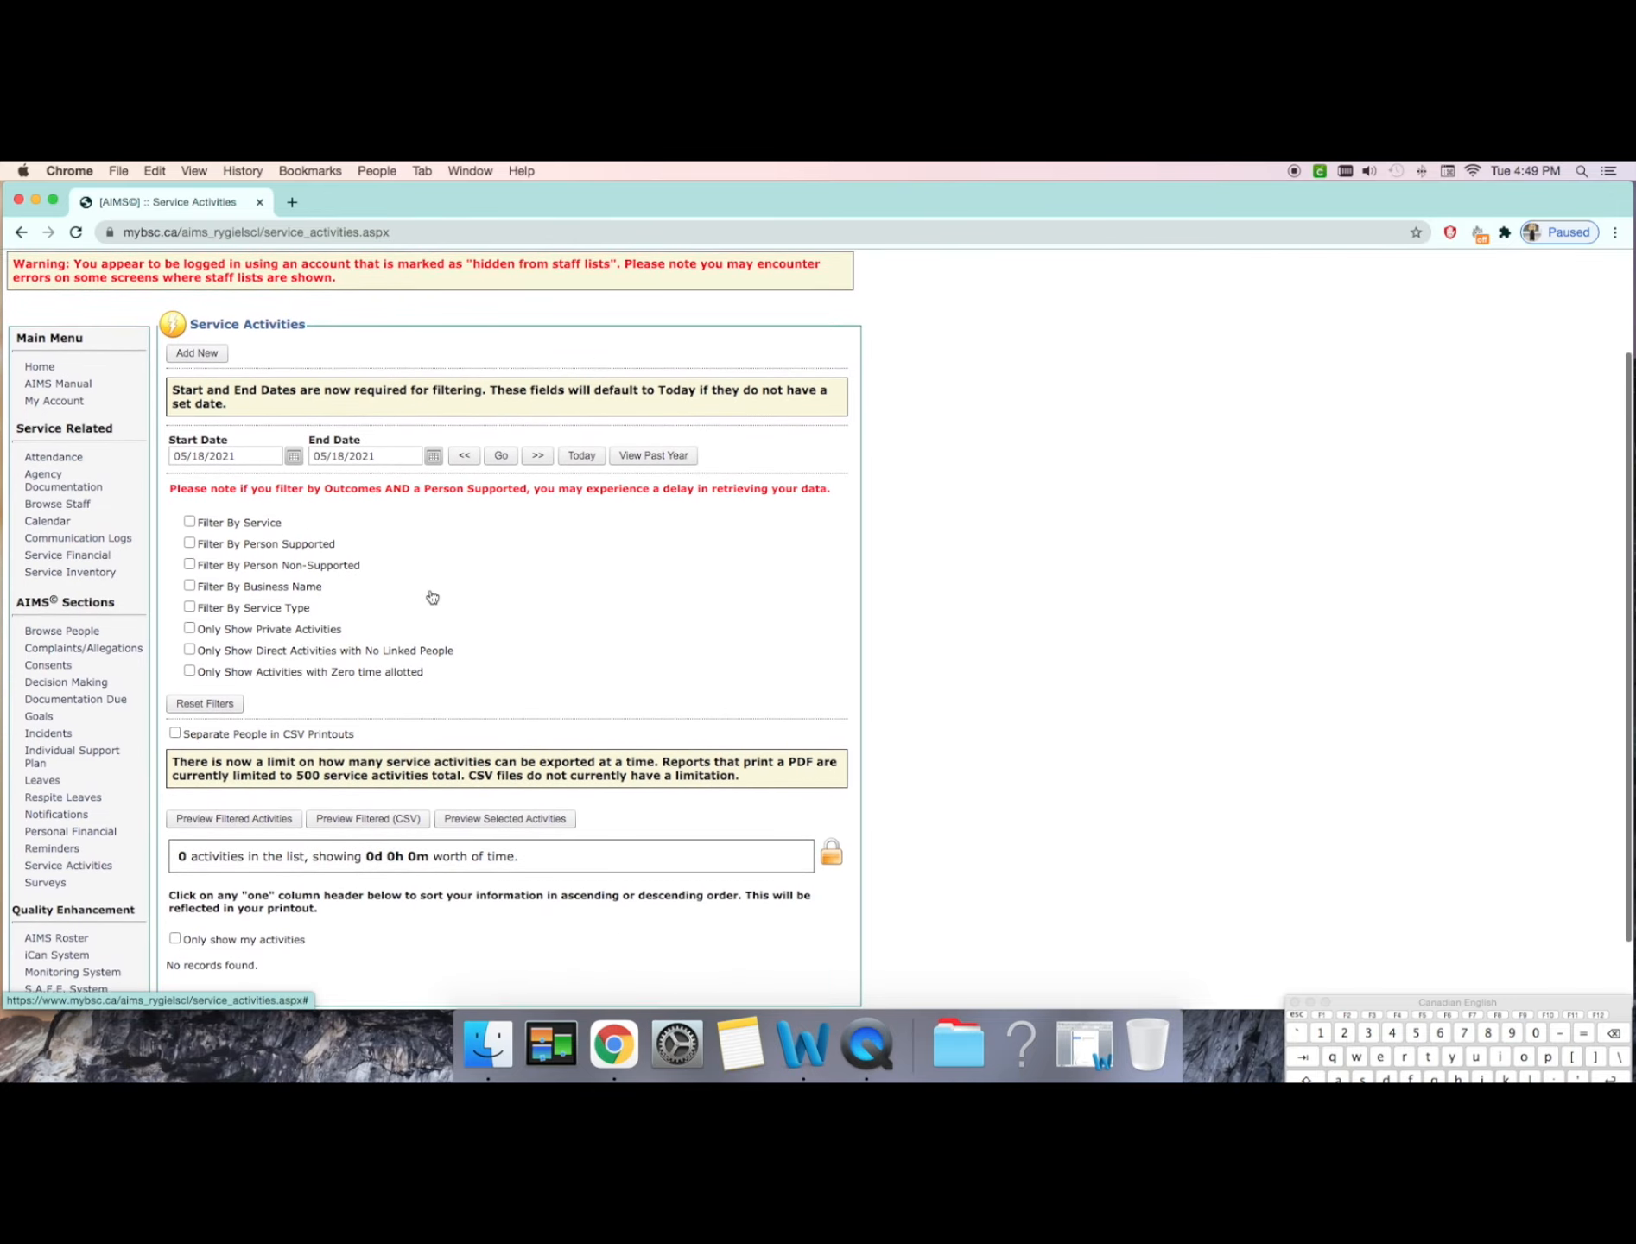
{"action": "scroll", "coordinate": [430, 594], "scroll_direction": "down", "scroll_amount": 2}
{"action": "scroll", "coordinate": [430, 595], "scroll_direction": "up", "scroll_amount": 5}
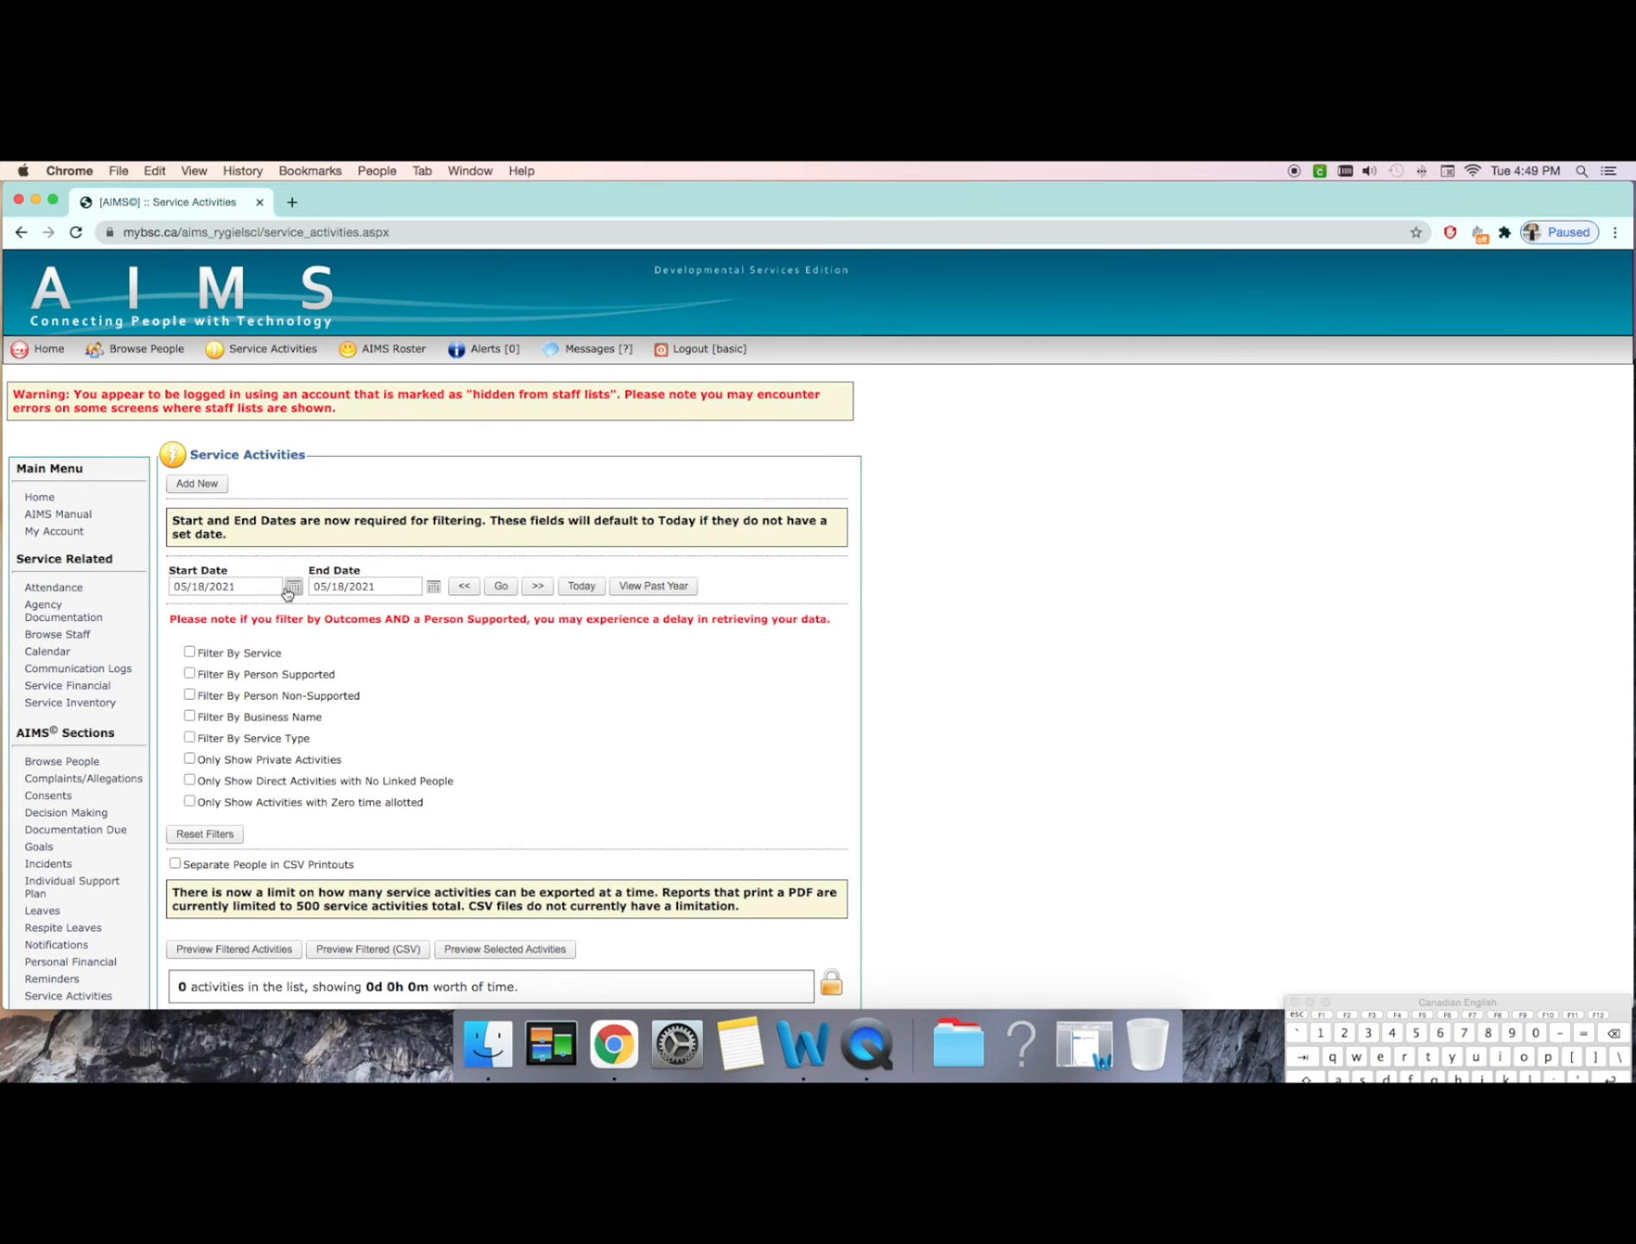
Step: Set the list's start date to 04/25/2021 and preview the filtered activities
{"action": "left_click", "coordinate": [295, 587]}
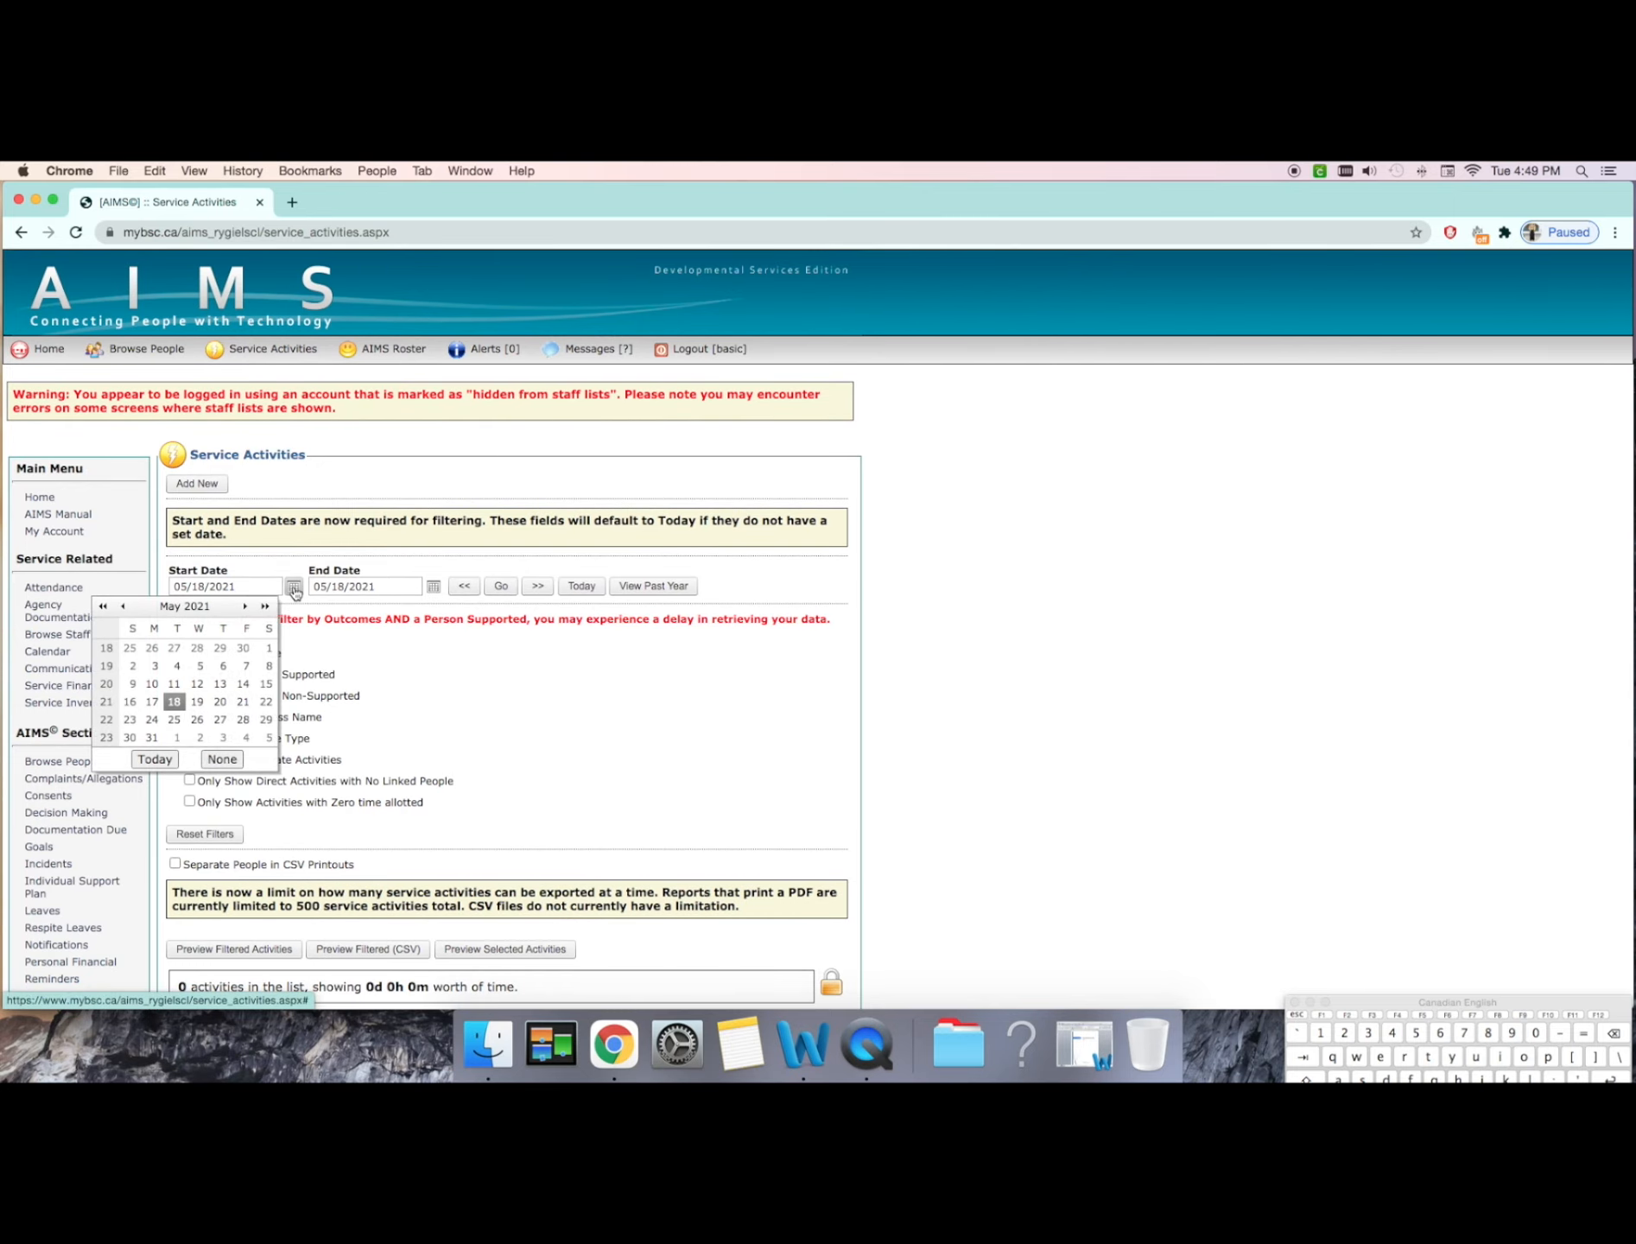
{"action": "left_click", "coordinate": [124, 608]}
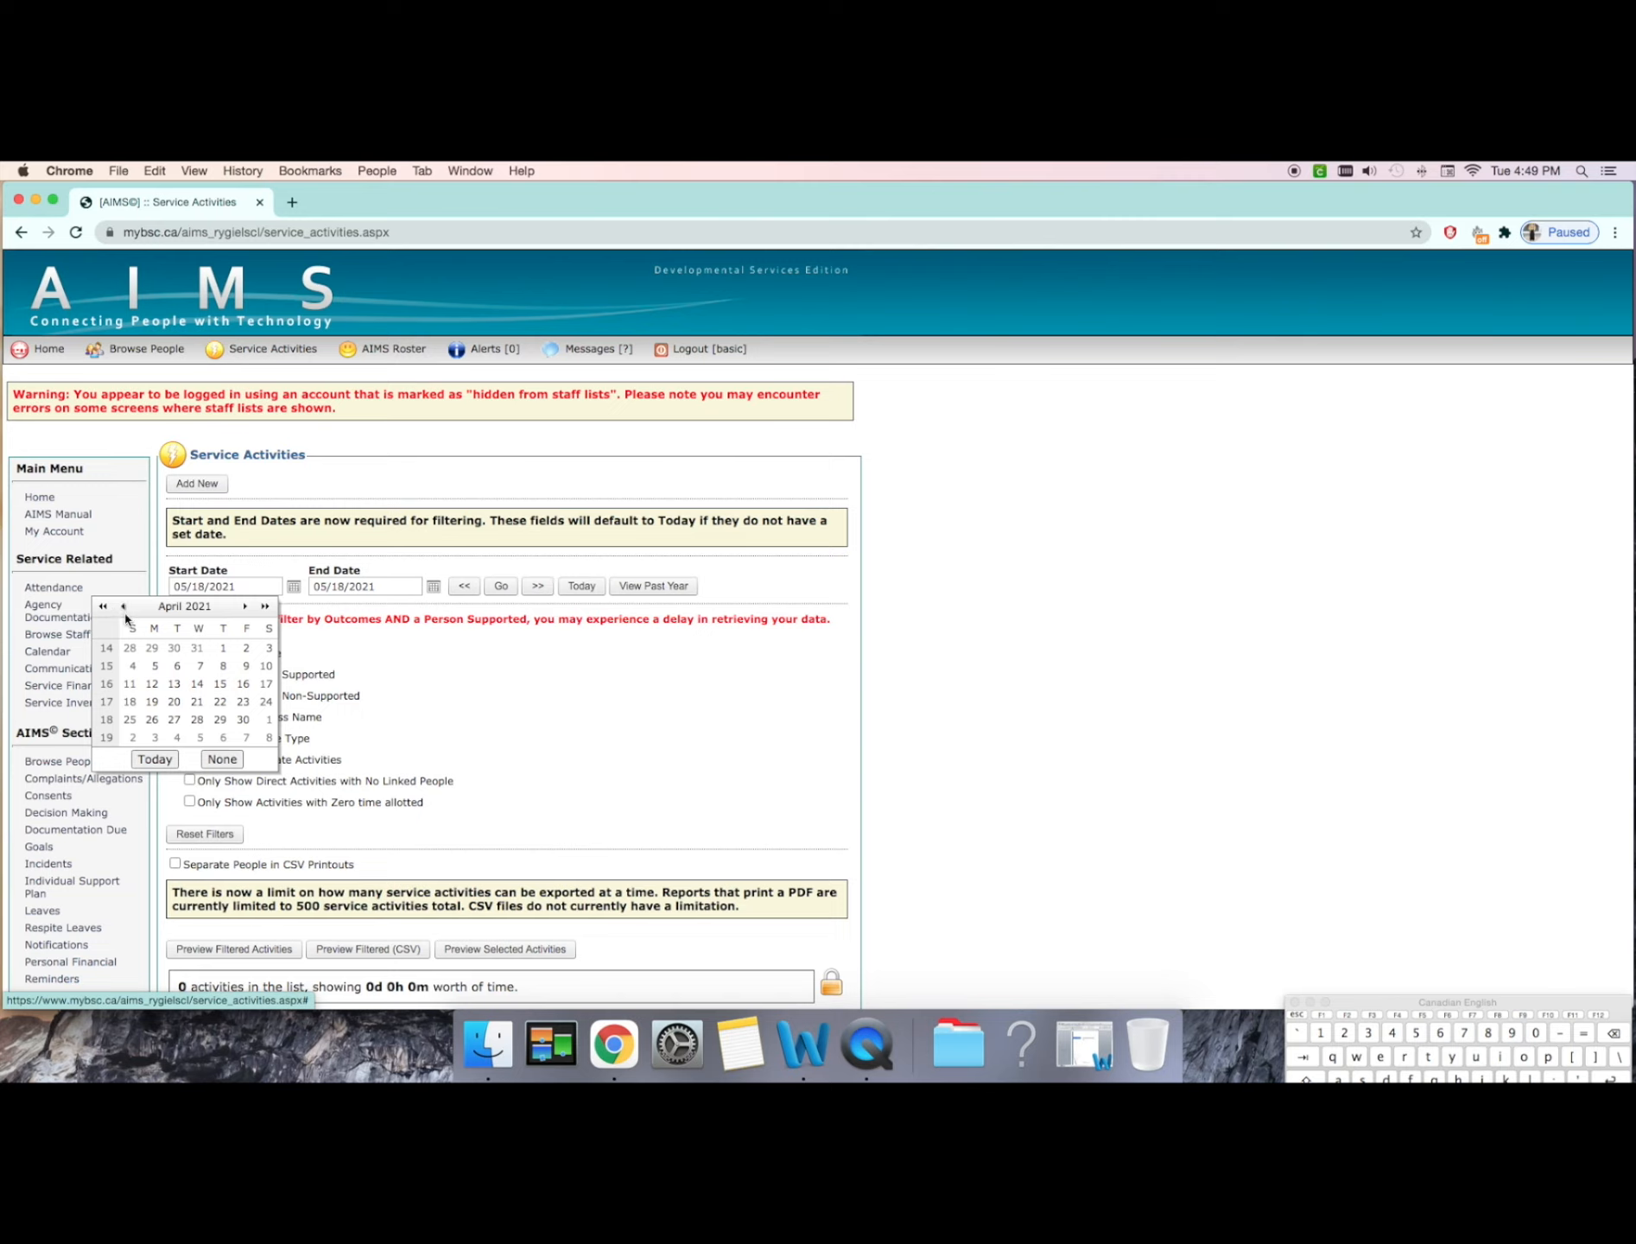
{"action": "left_click", "coordinate": [130, 720]}
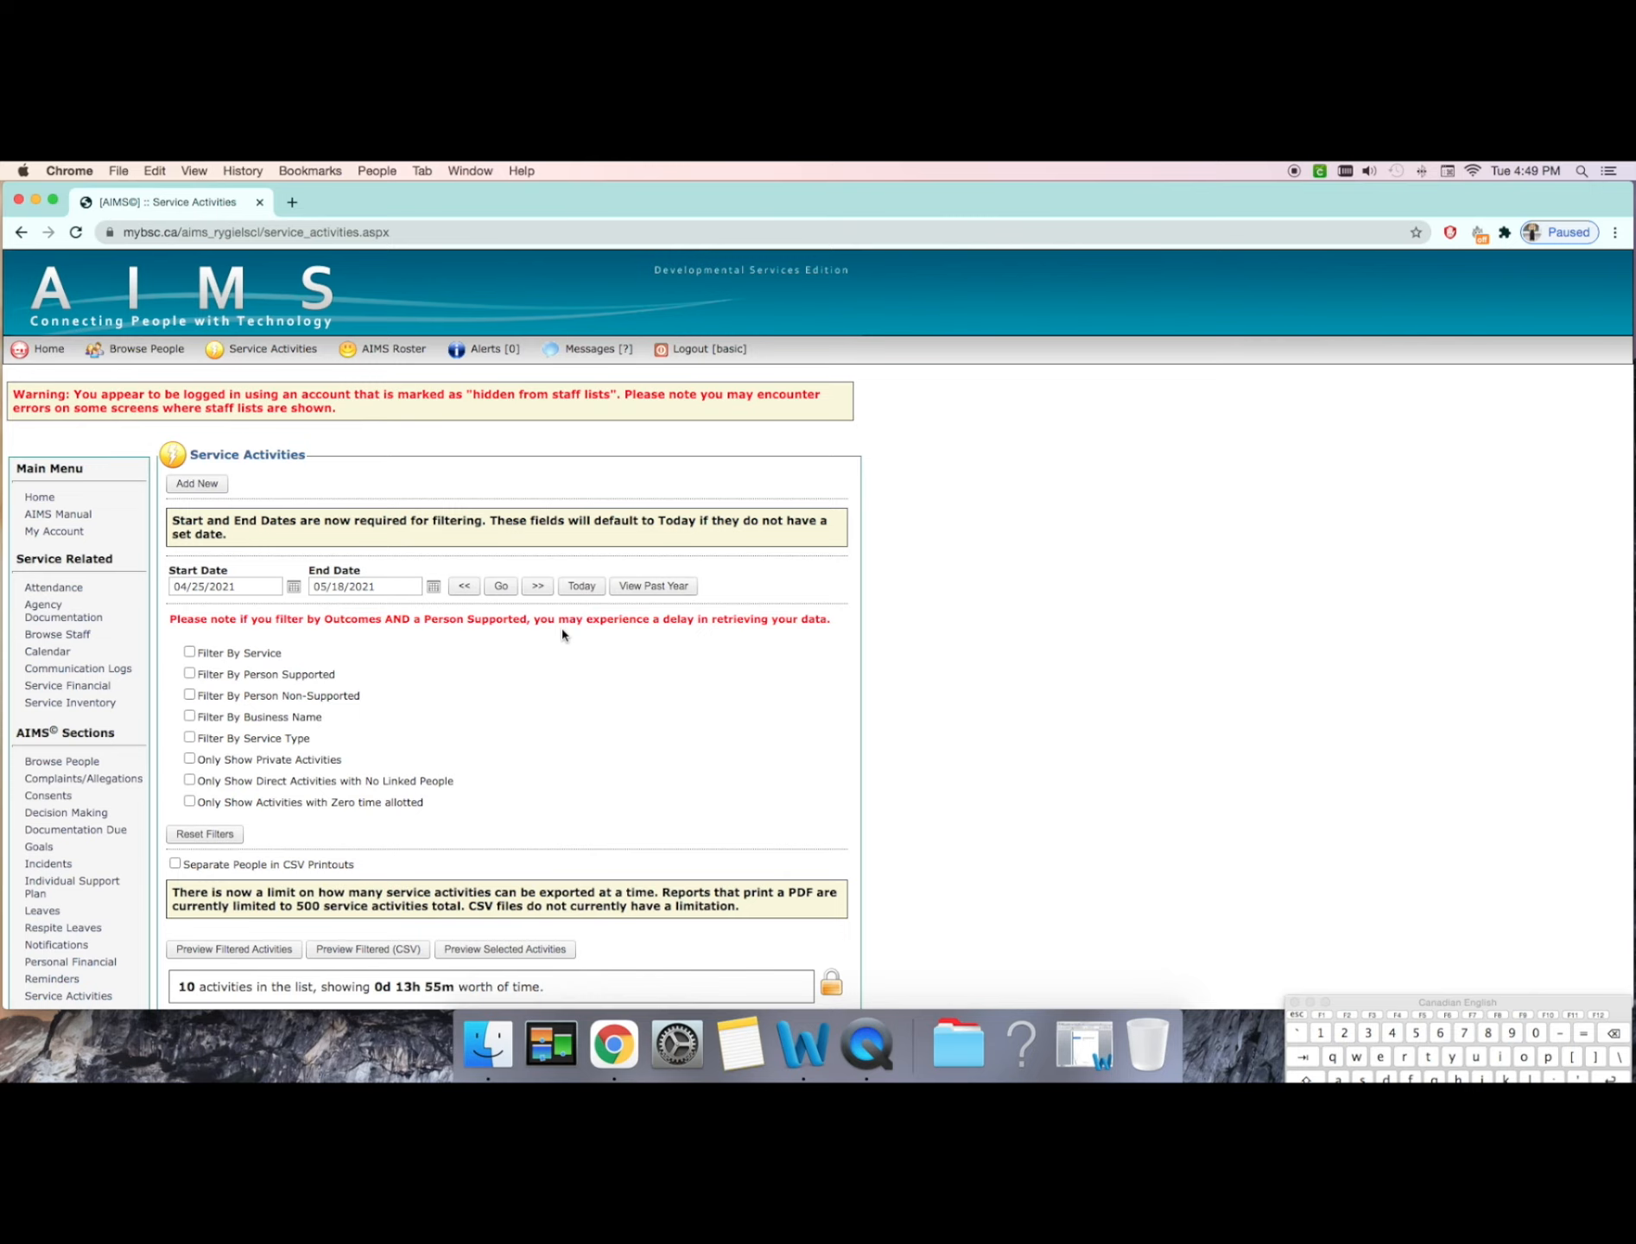
{"action": "scroll", "coordinate": [562, 633], "scroll_direction": "down", "scroll_amount": 2}
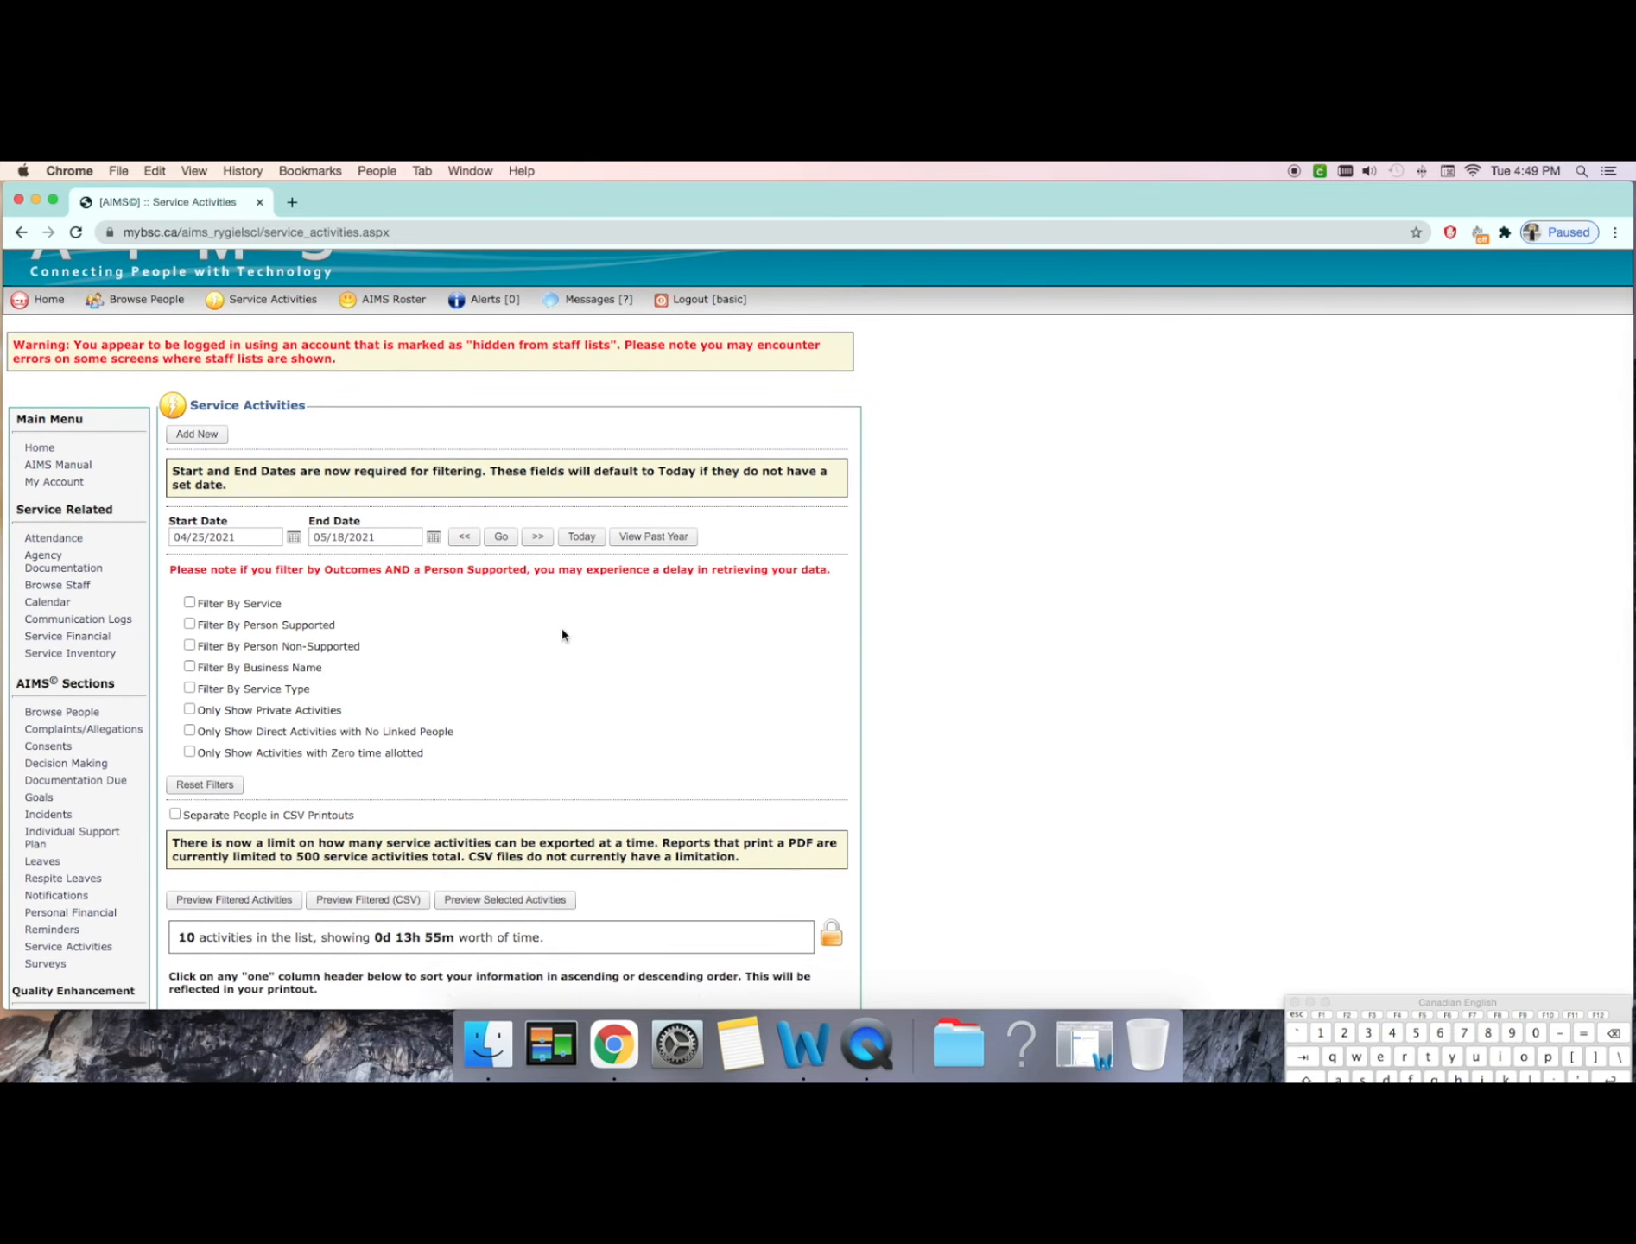
{"action": "left_click", "coordinate": [245, 904]}
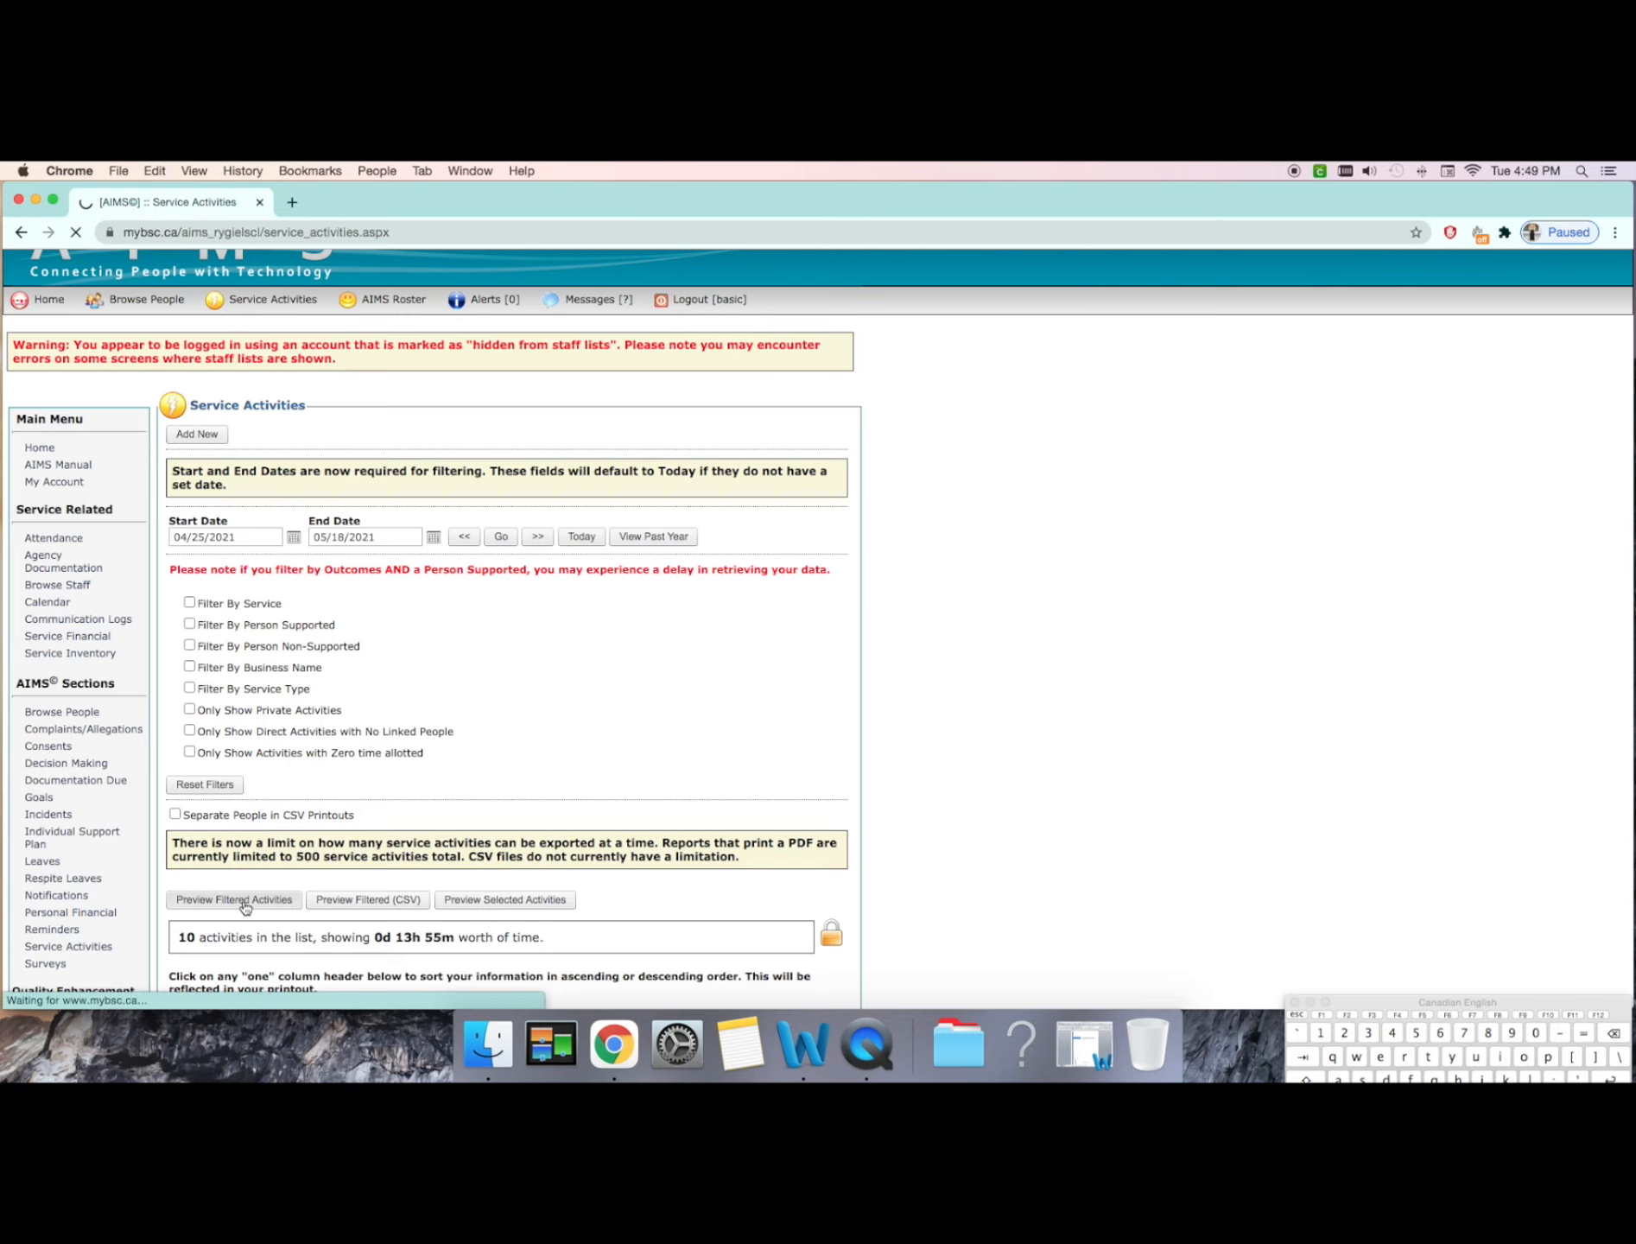
Step: Open the downloaded service activities PDF, review the recorded activities across its pages, and close it
{"action": "scroll", "coordinate": [922, 718], "scroll_direction": "down", "scroll_amount": 10}
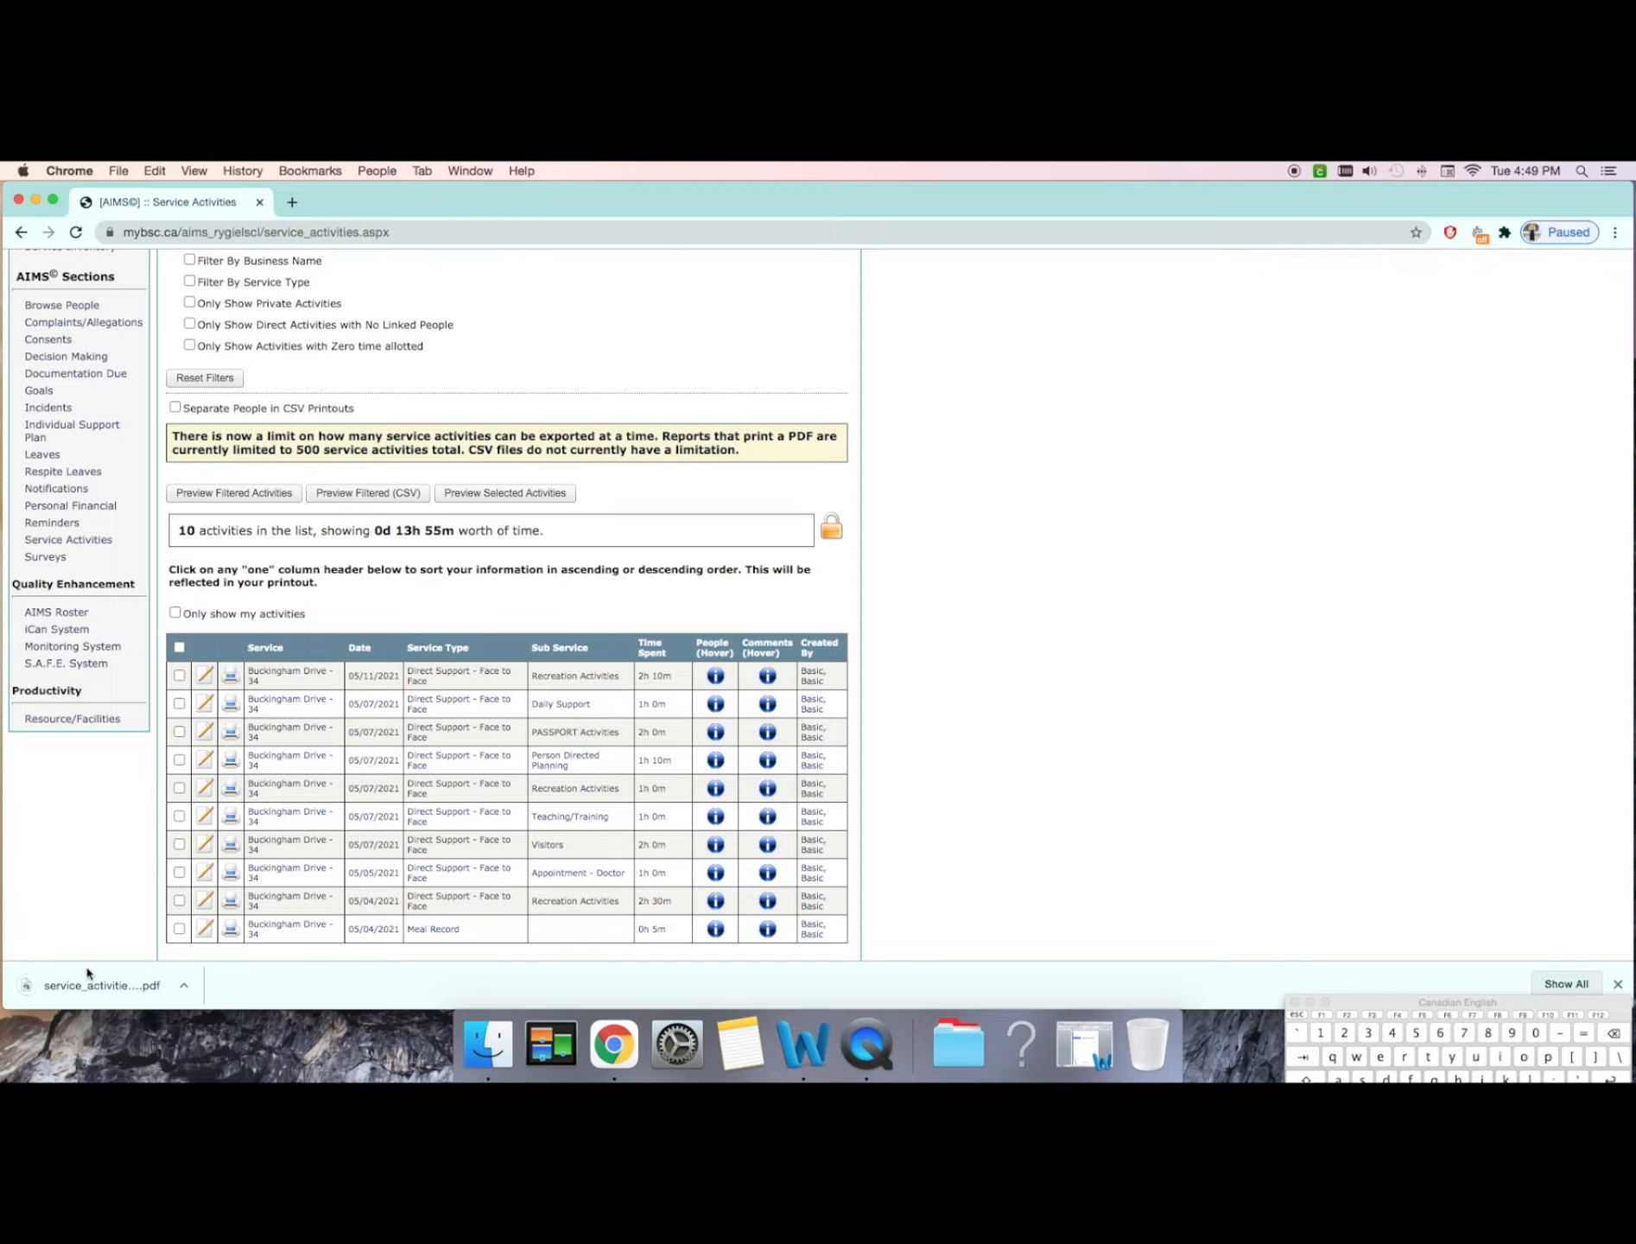
{"action": "left_click", "coordinate": [153, 998]}
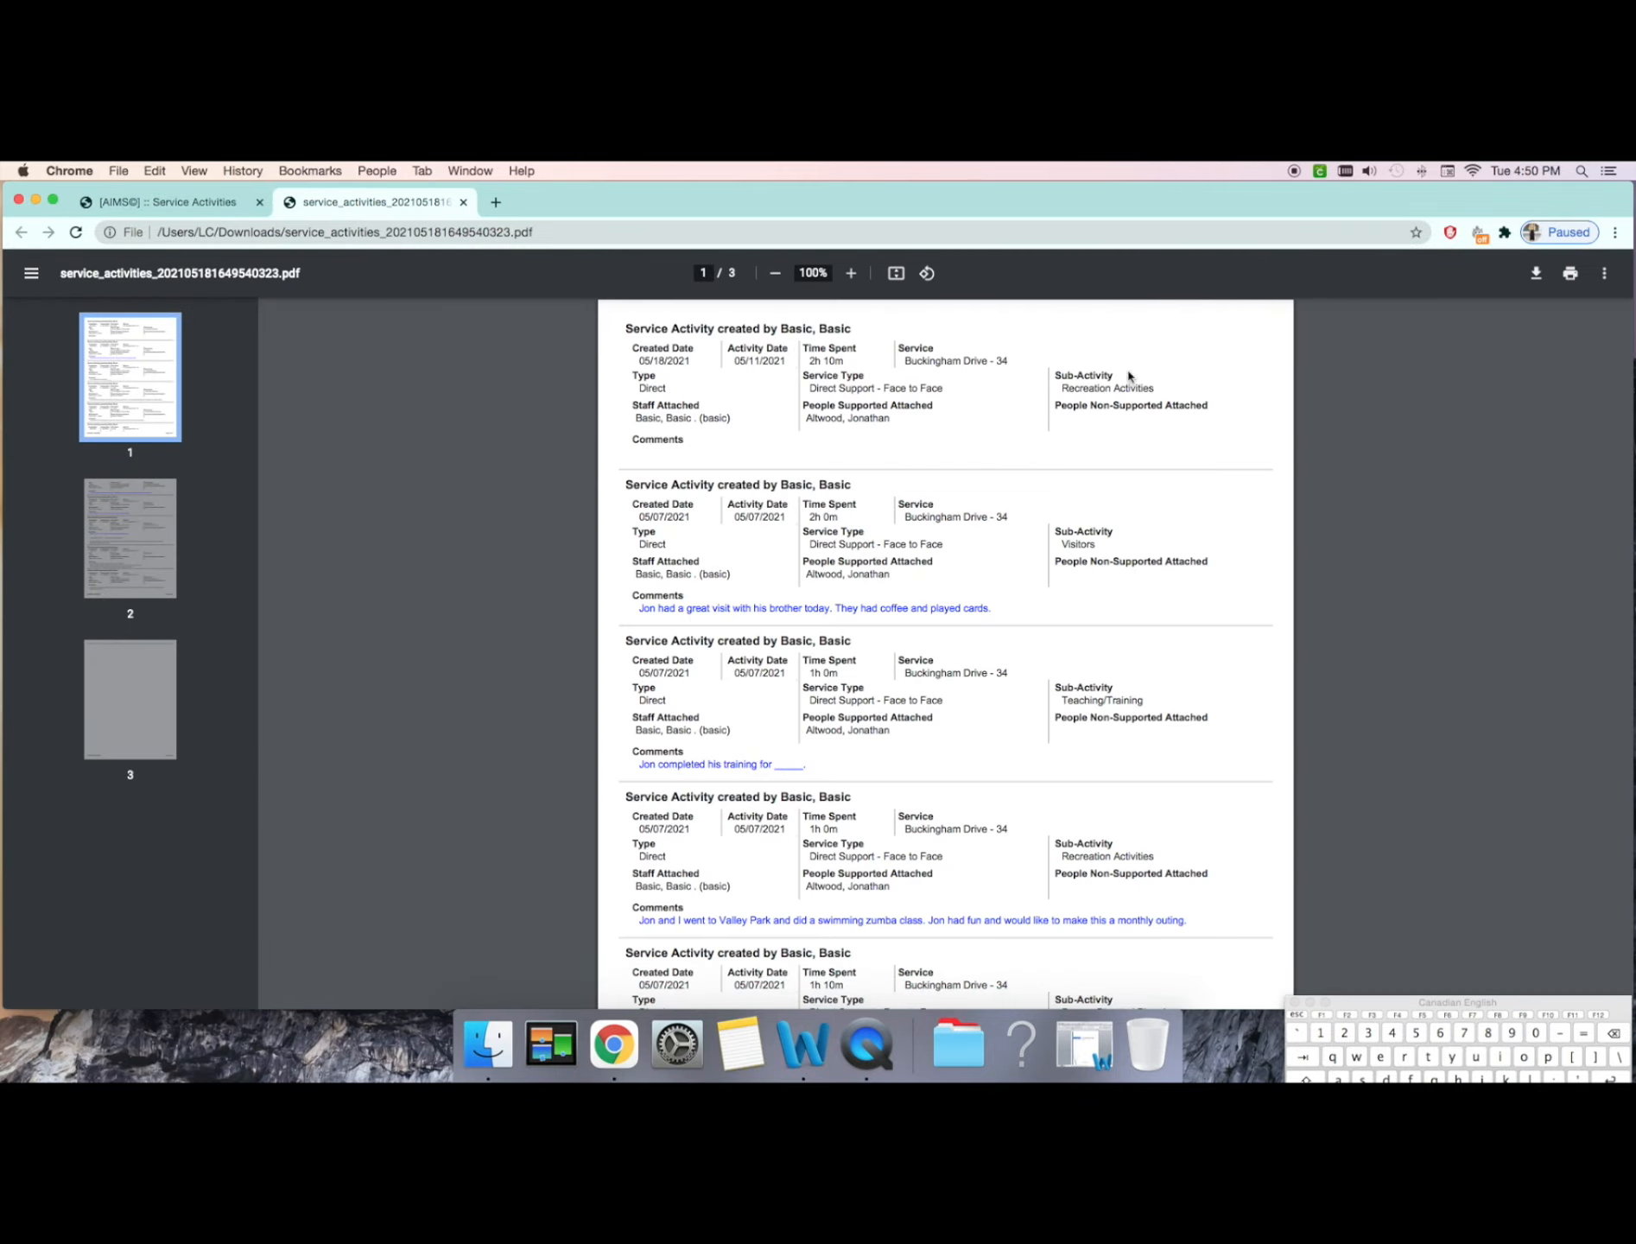
{"action": "scroll", "coordinate": [1274, 549], "scroll_direction": "down", "scroll_amount": 20}
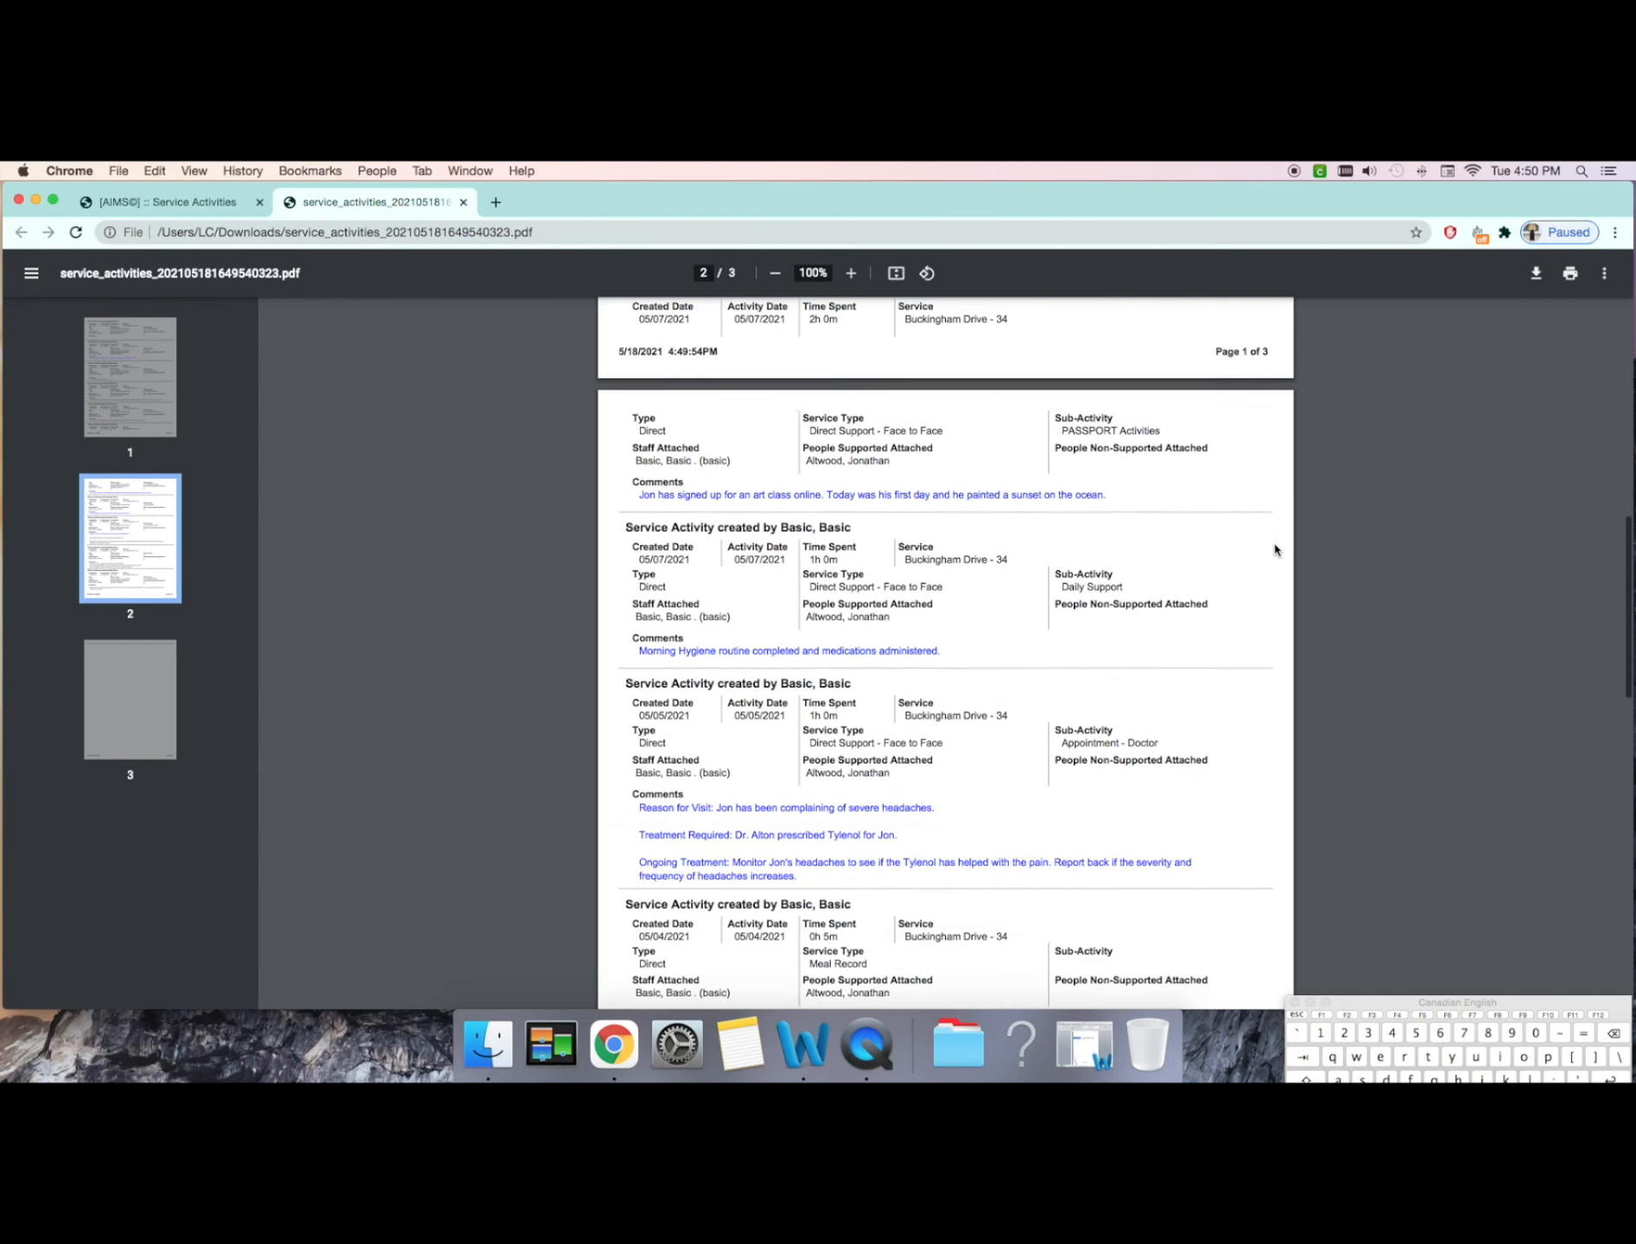
{"action": "scroll", "coordinate": [1274, 549], "scroll_direction": "down", "scroll_amount": 20}
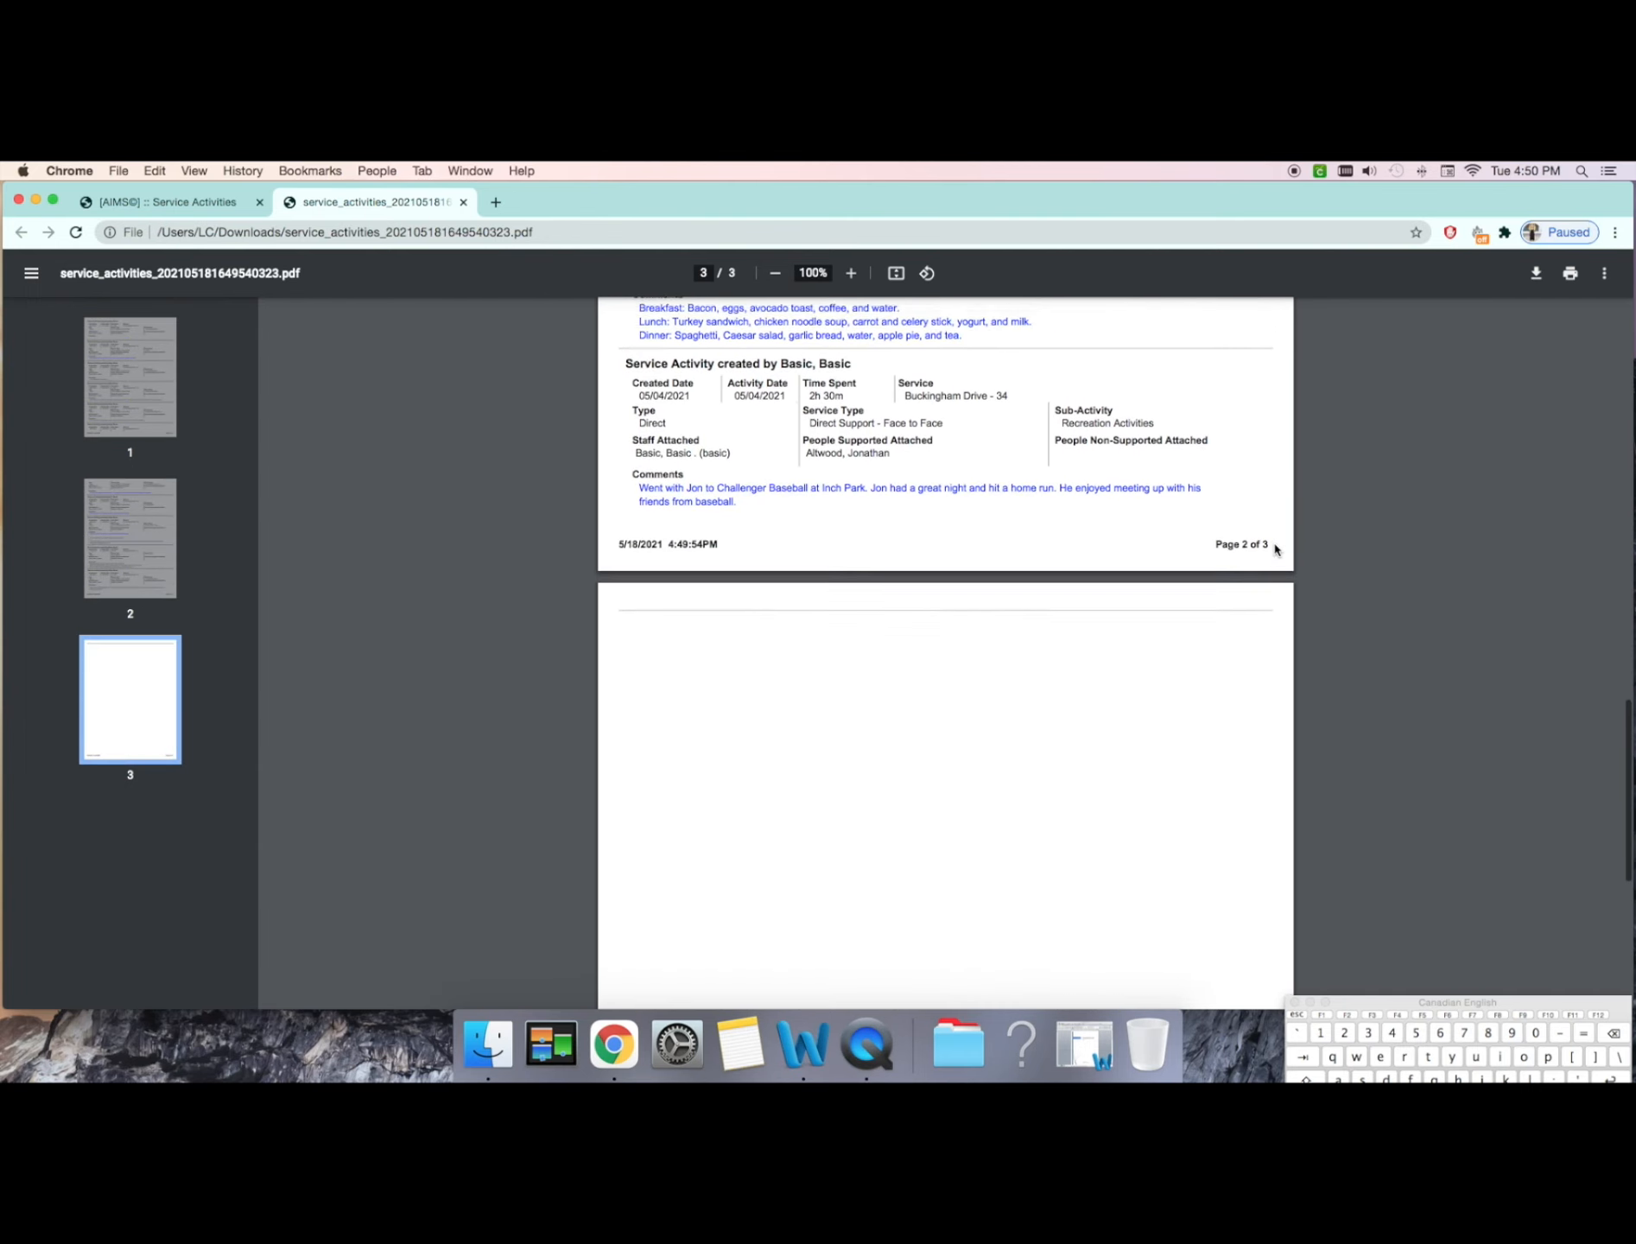
{"action": "scroll", "coordinate": [1275, 549], "scroll_direction": "up", "scroll_amount": 5}
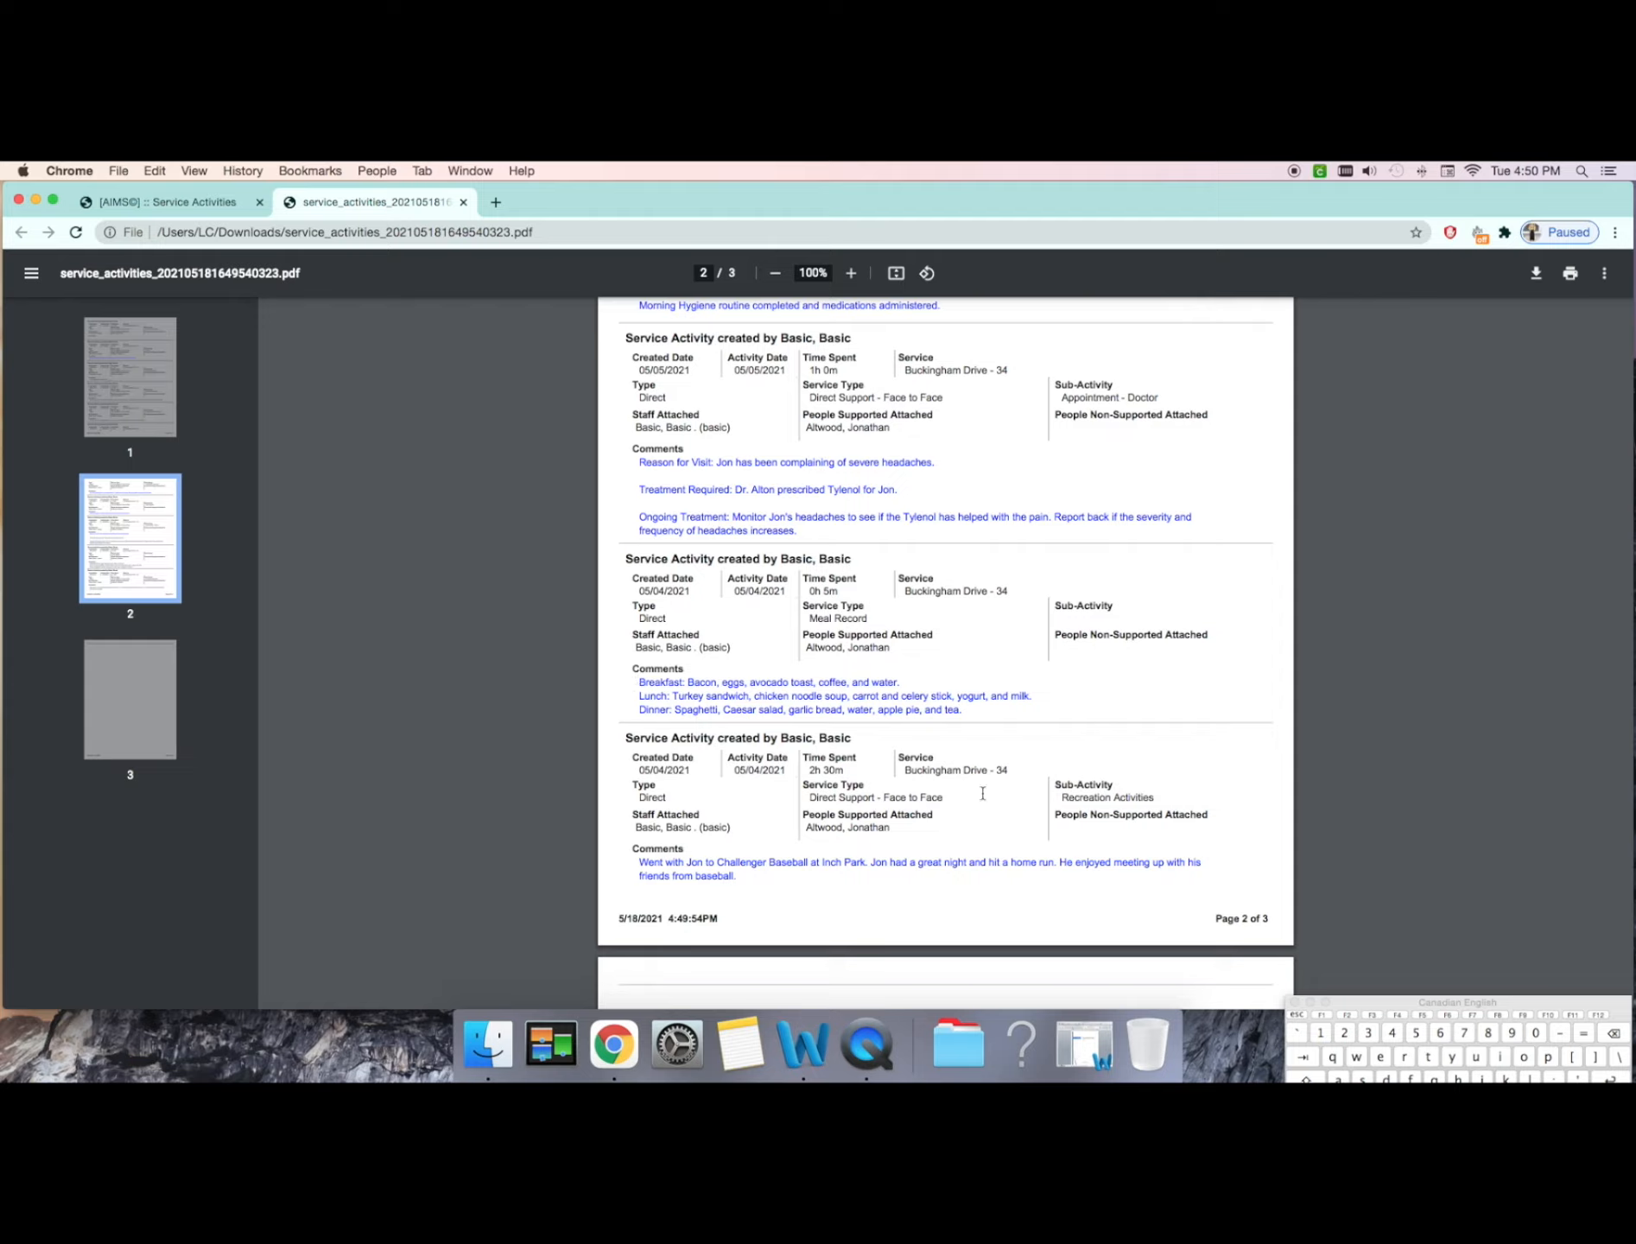
{"action": "left_click_drag", "start_coordinate": [903, 825], "coordinate": [630, 831]}
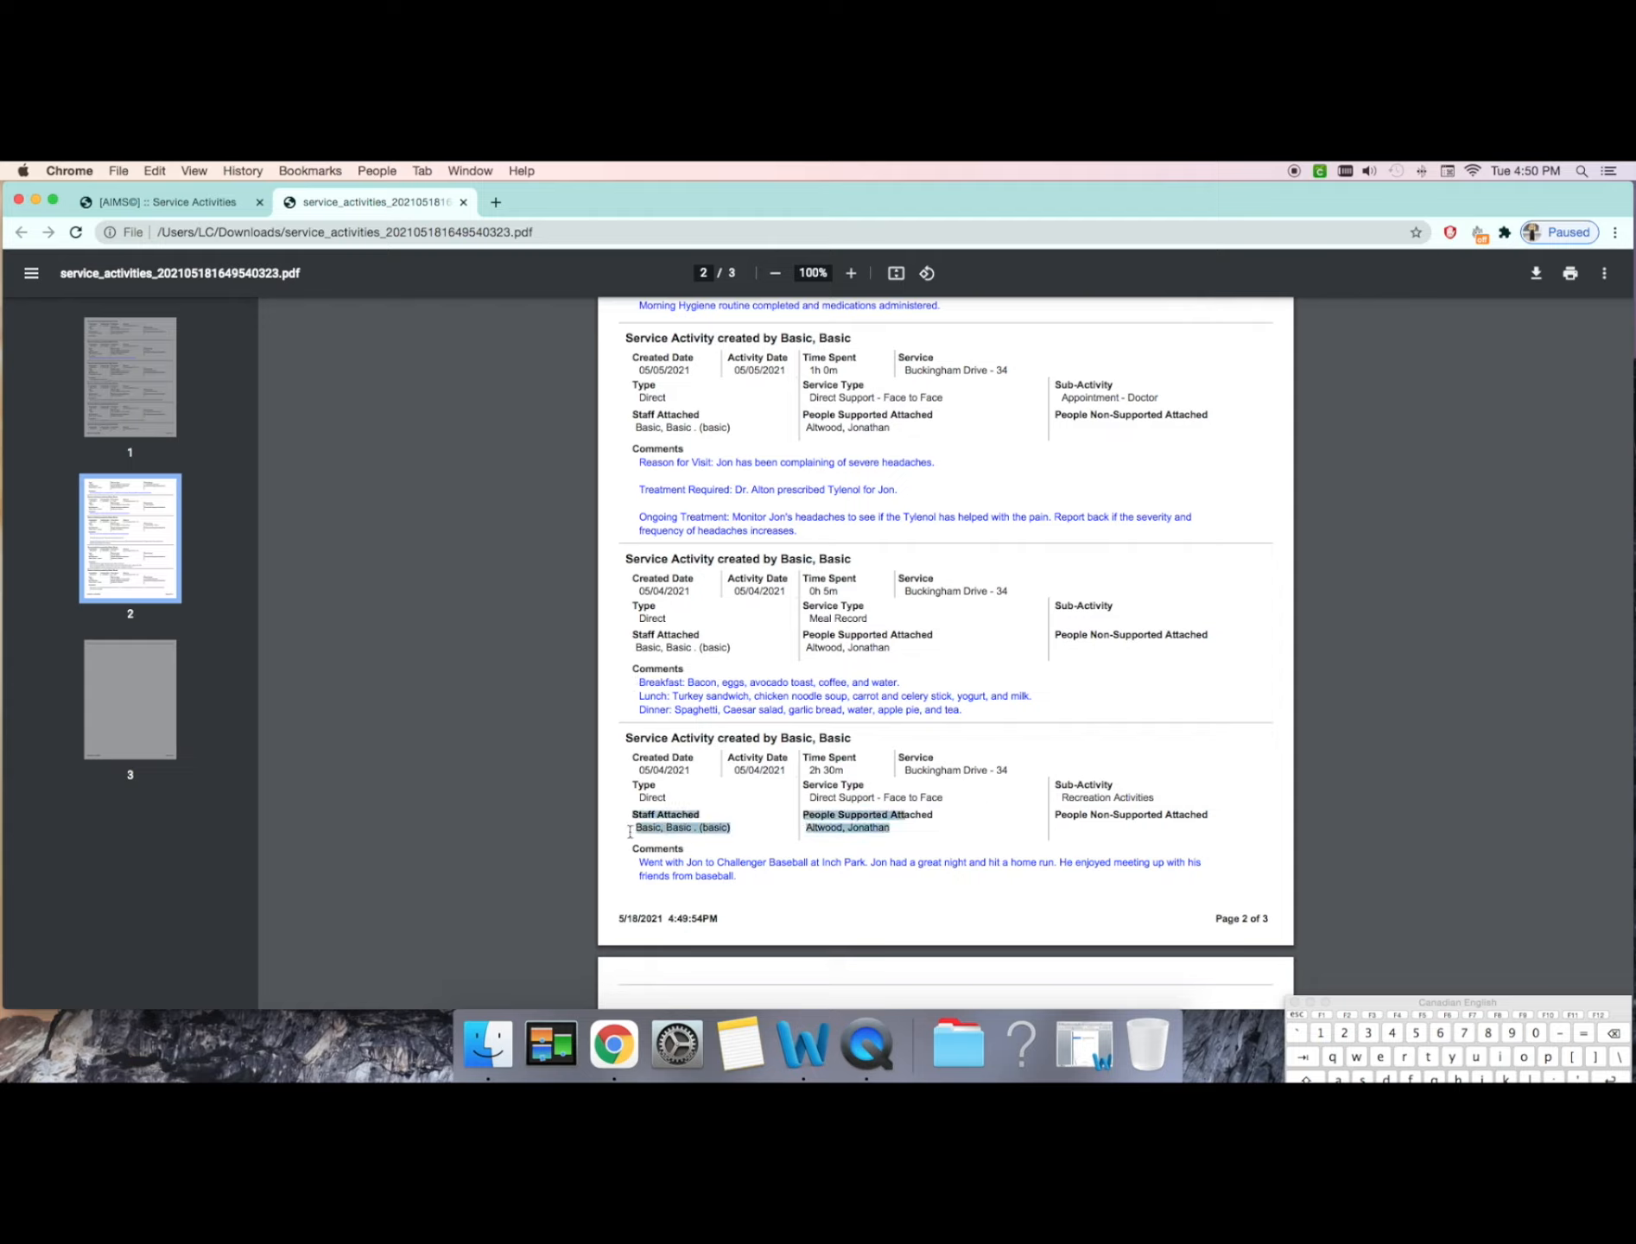
{"action": "left_click", "coordinate": [1056, 808]}
{"action": "left_click_drag", "start_coordinate": [1023, 776], "coordinate": [873, 752]}
{"action": "left_click", "coordinate": [1080, 761]}
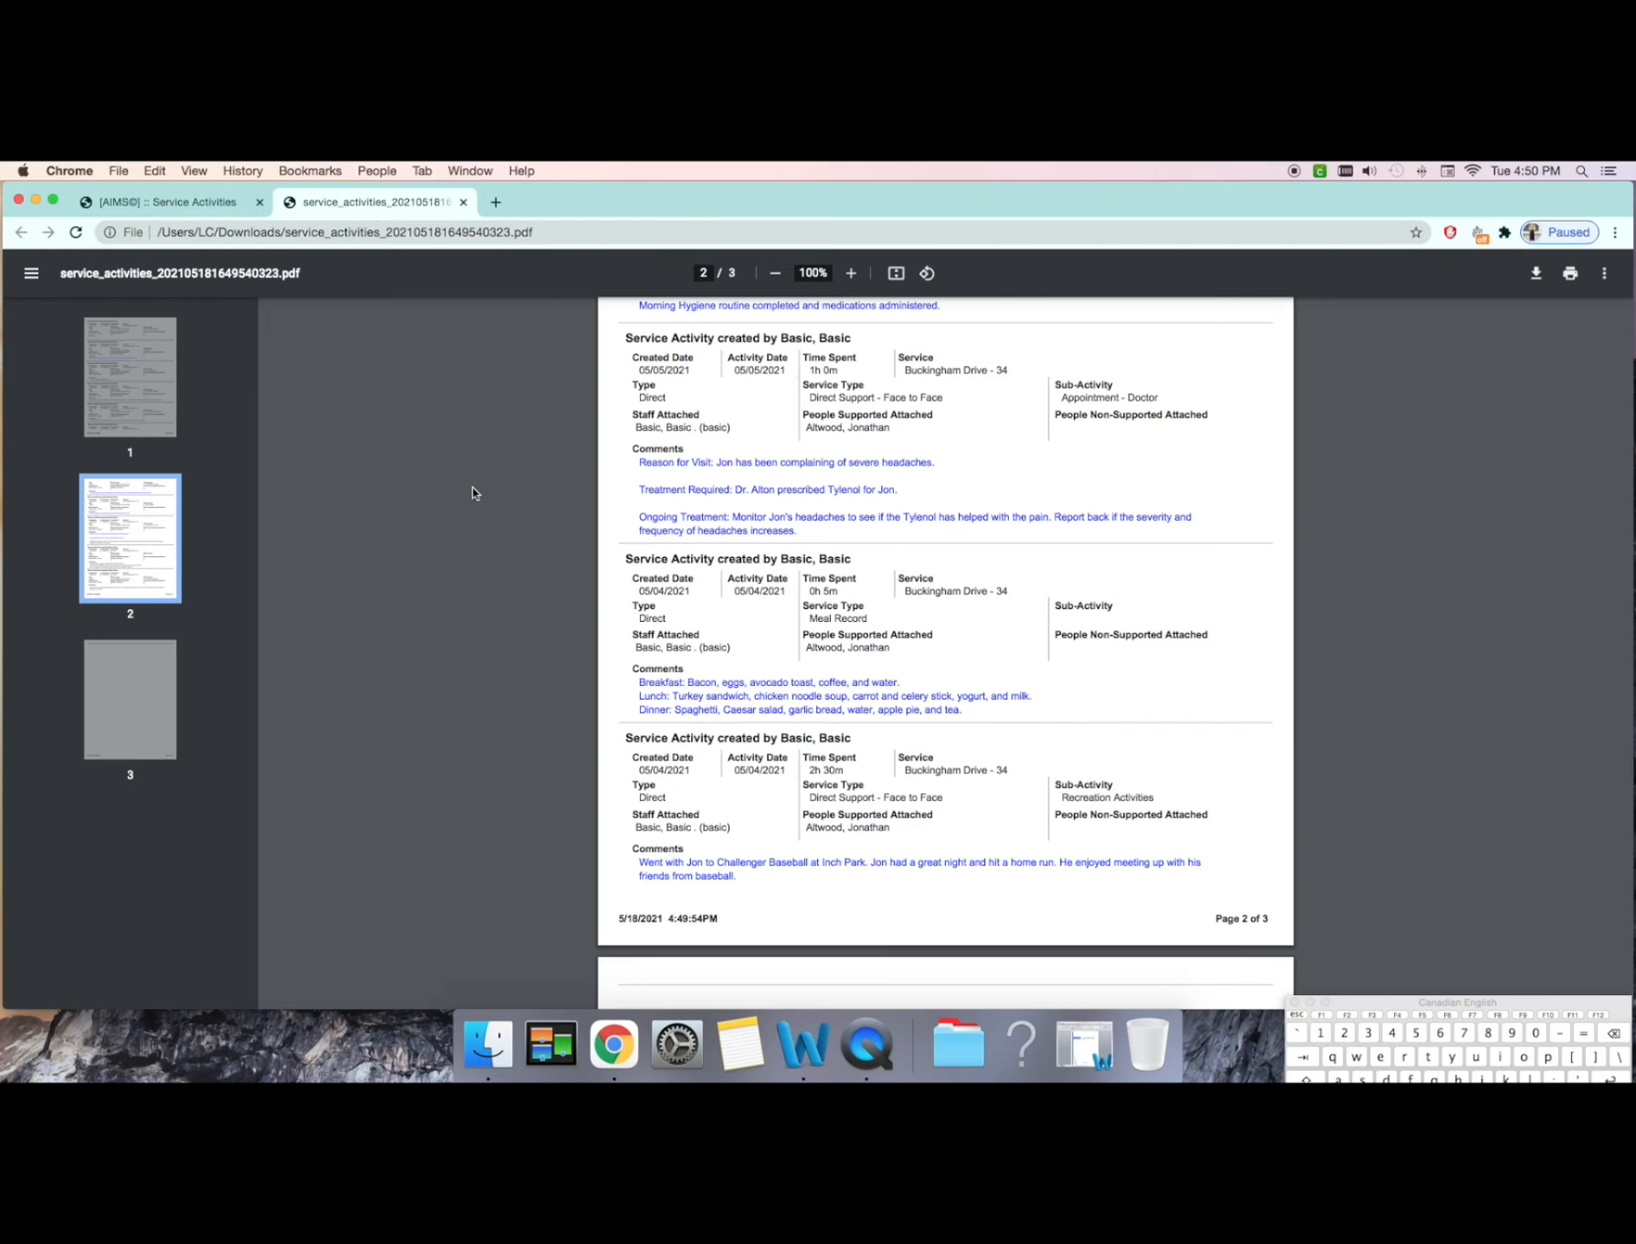
{"action": "scroll", "coordinate": [475, 491], "scroll_direction": "up", "scroll_amount": 10}
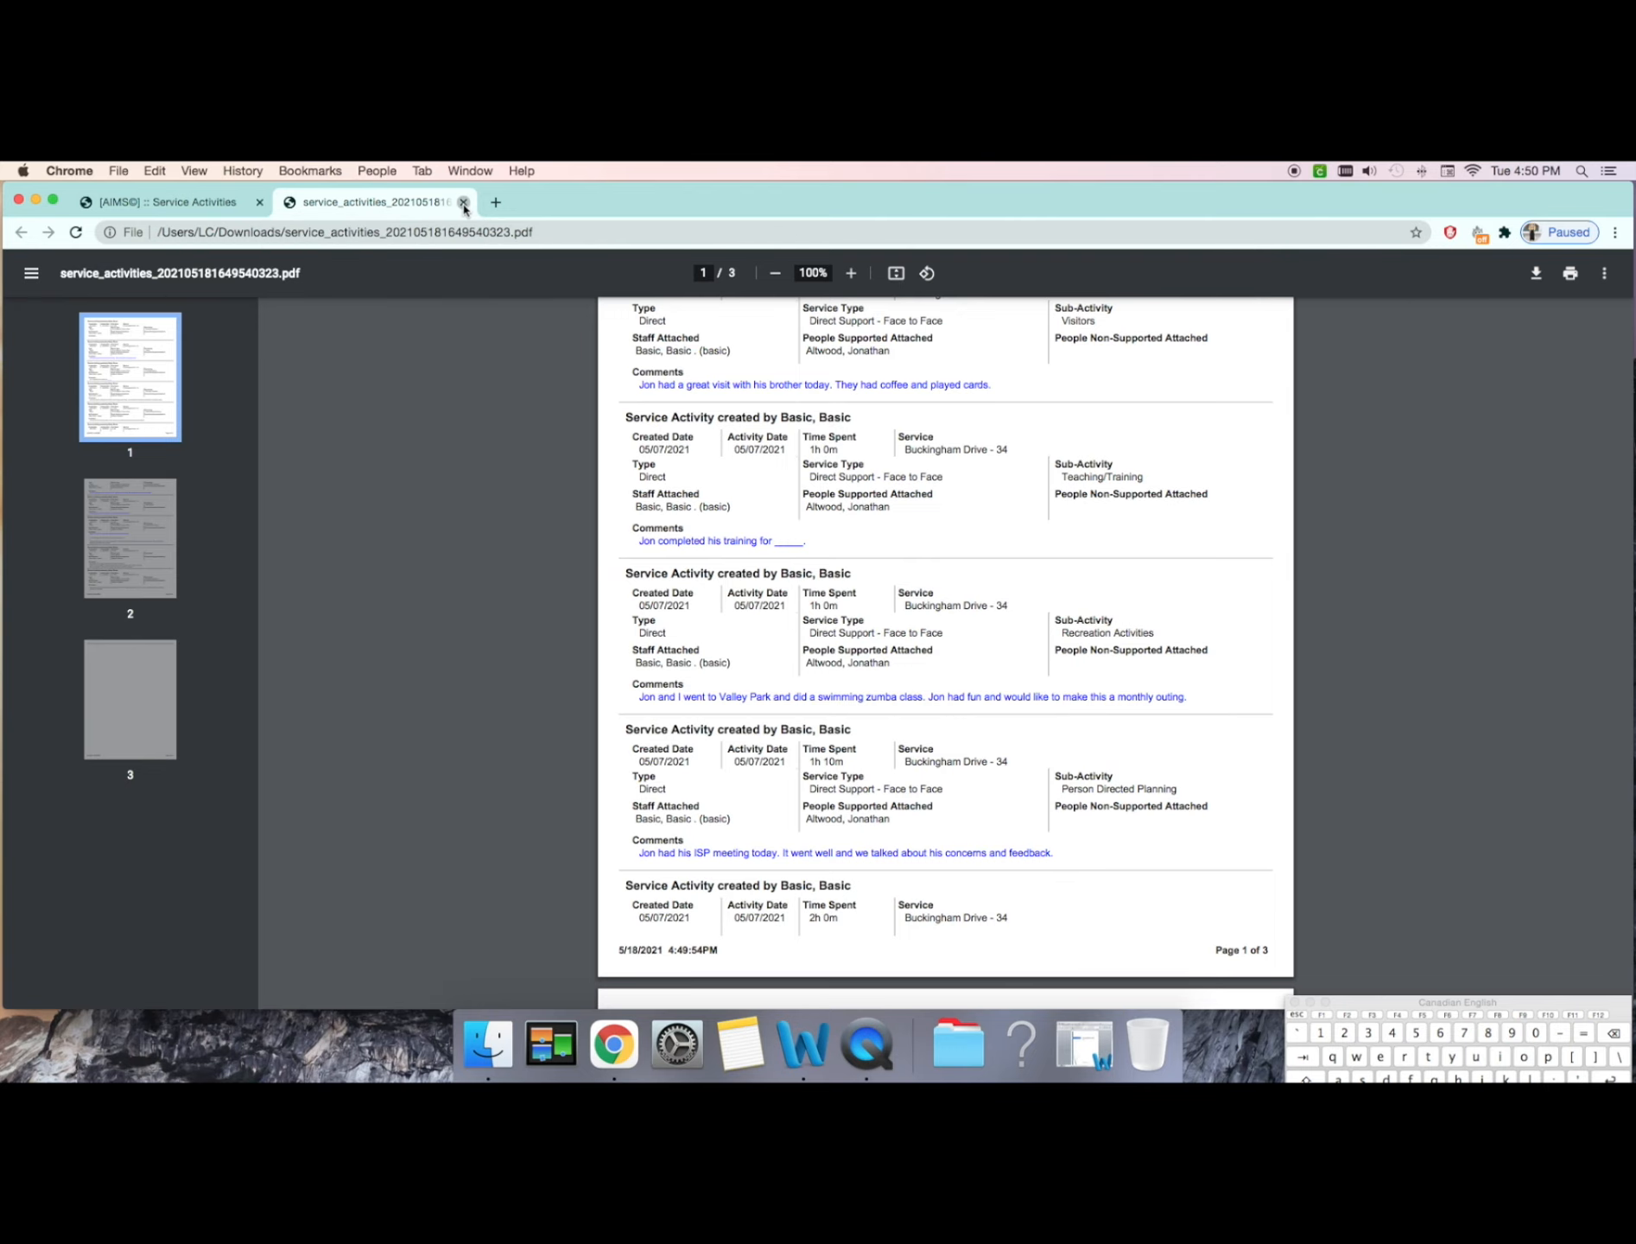
{"action": "left_click", "coordinate": [464, 202]}
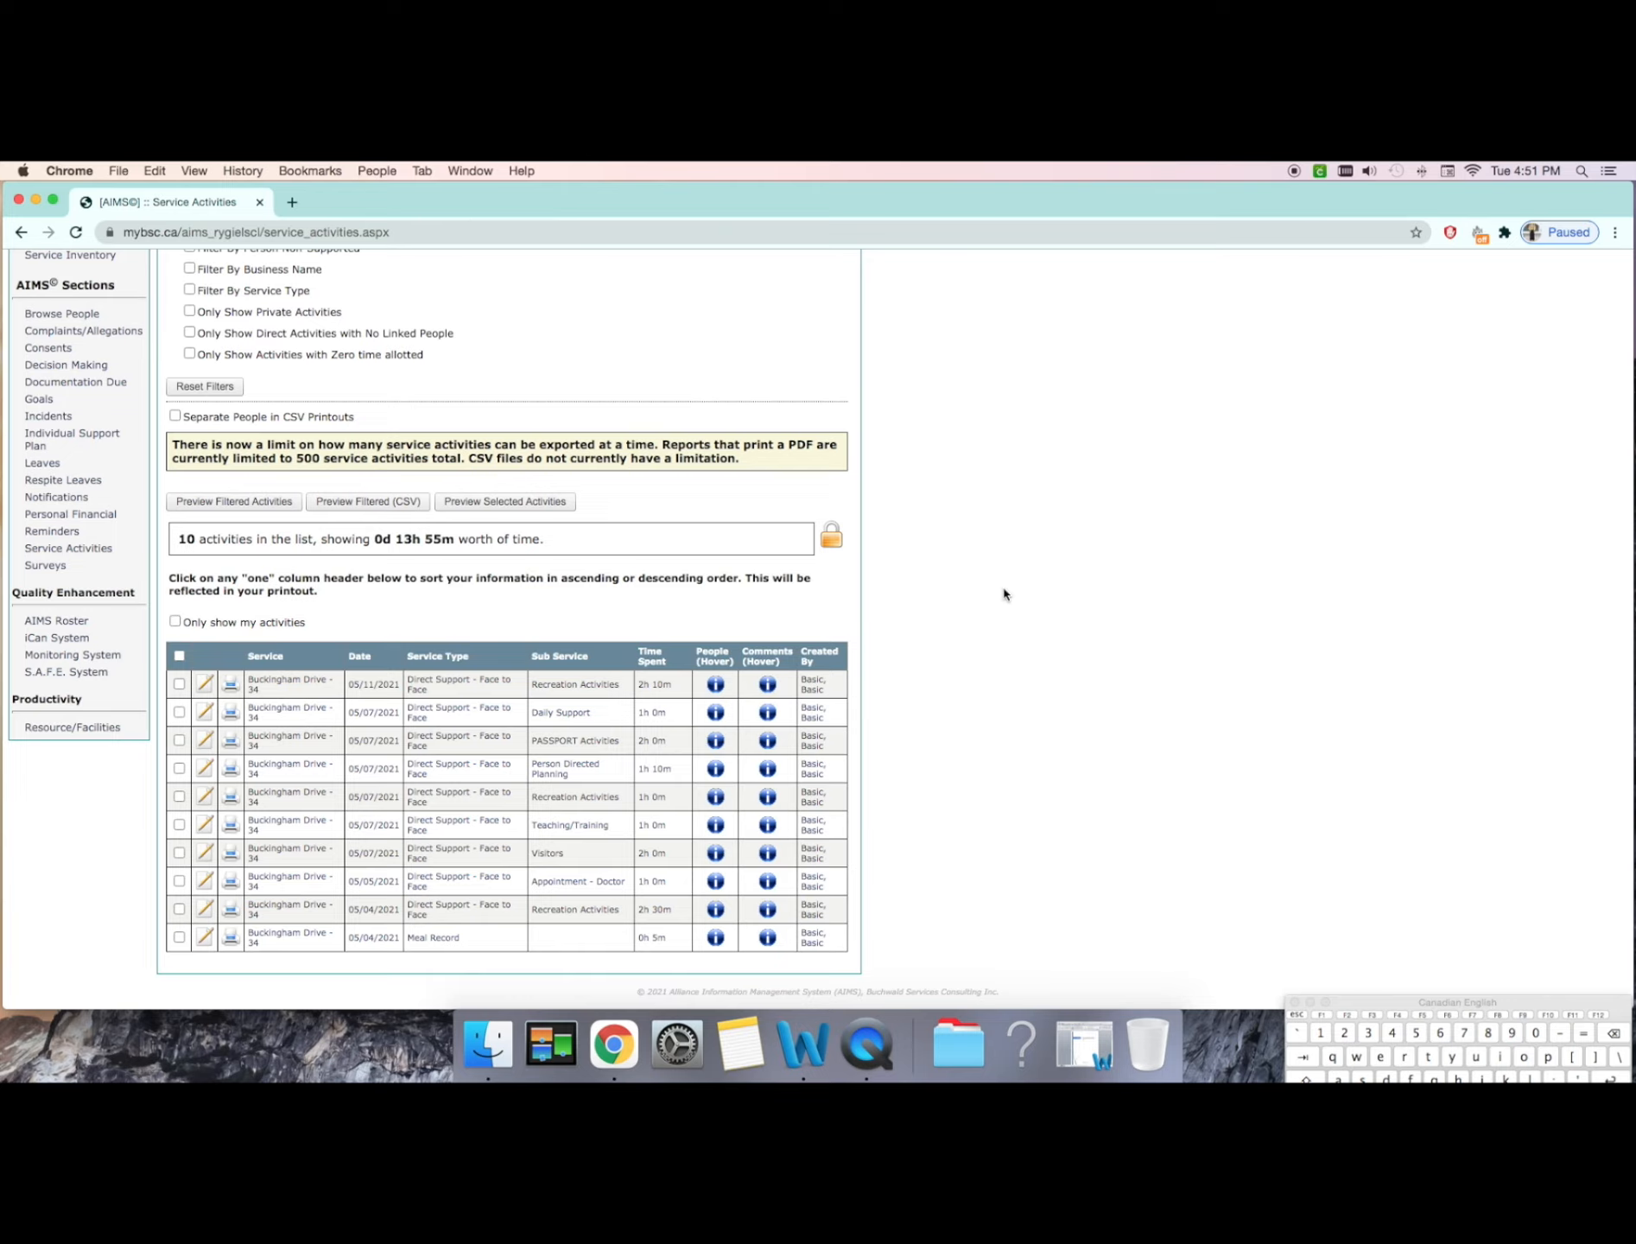
Step: Examine the search options offered by the Filter By Person Supported setting of the service activities list
{"action": "scroll", "coordinate": [1002, 594], "scroll_direction": "up", "scroll_amount": 4}
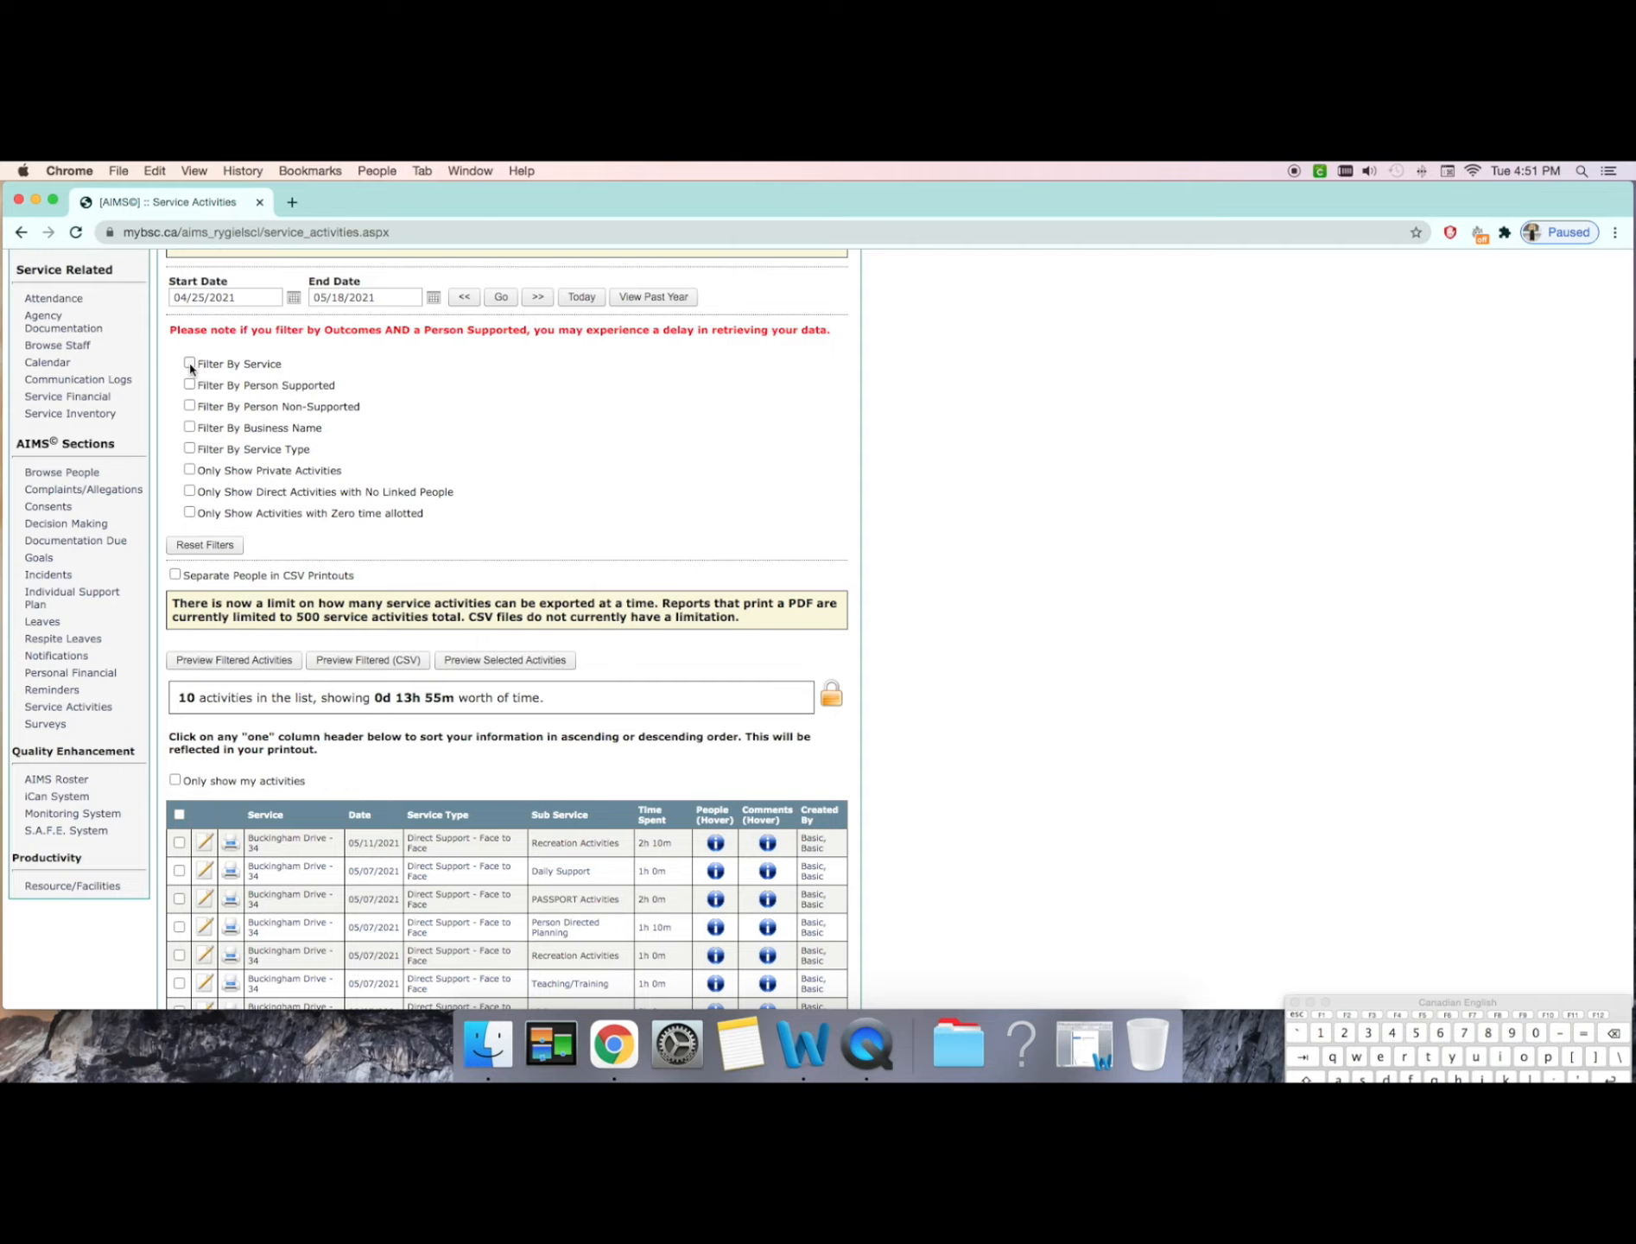
{"action": "left_click", "coordinate": [190, 384]}
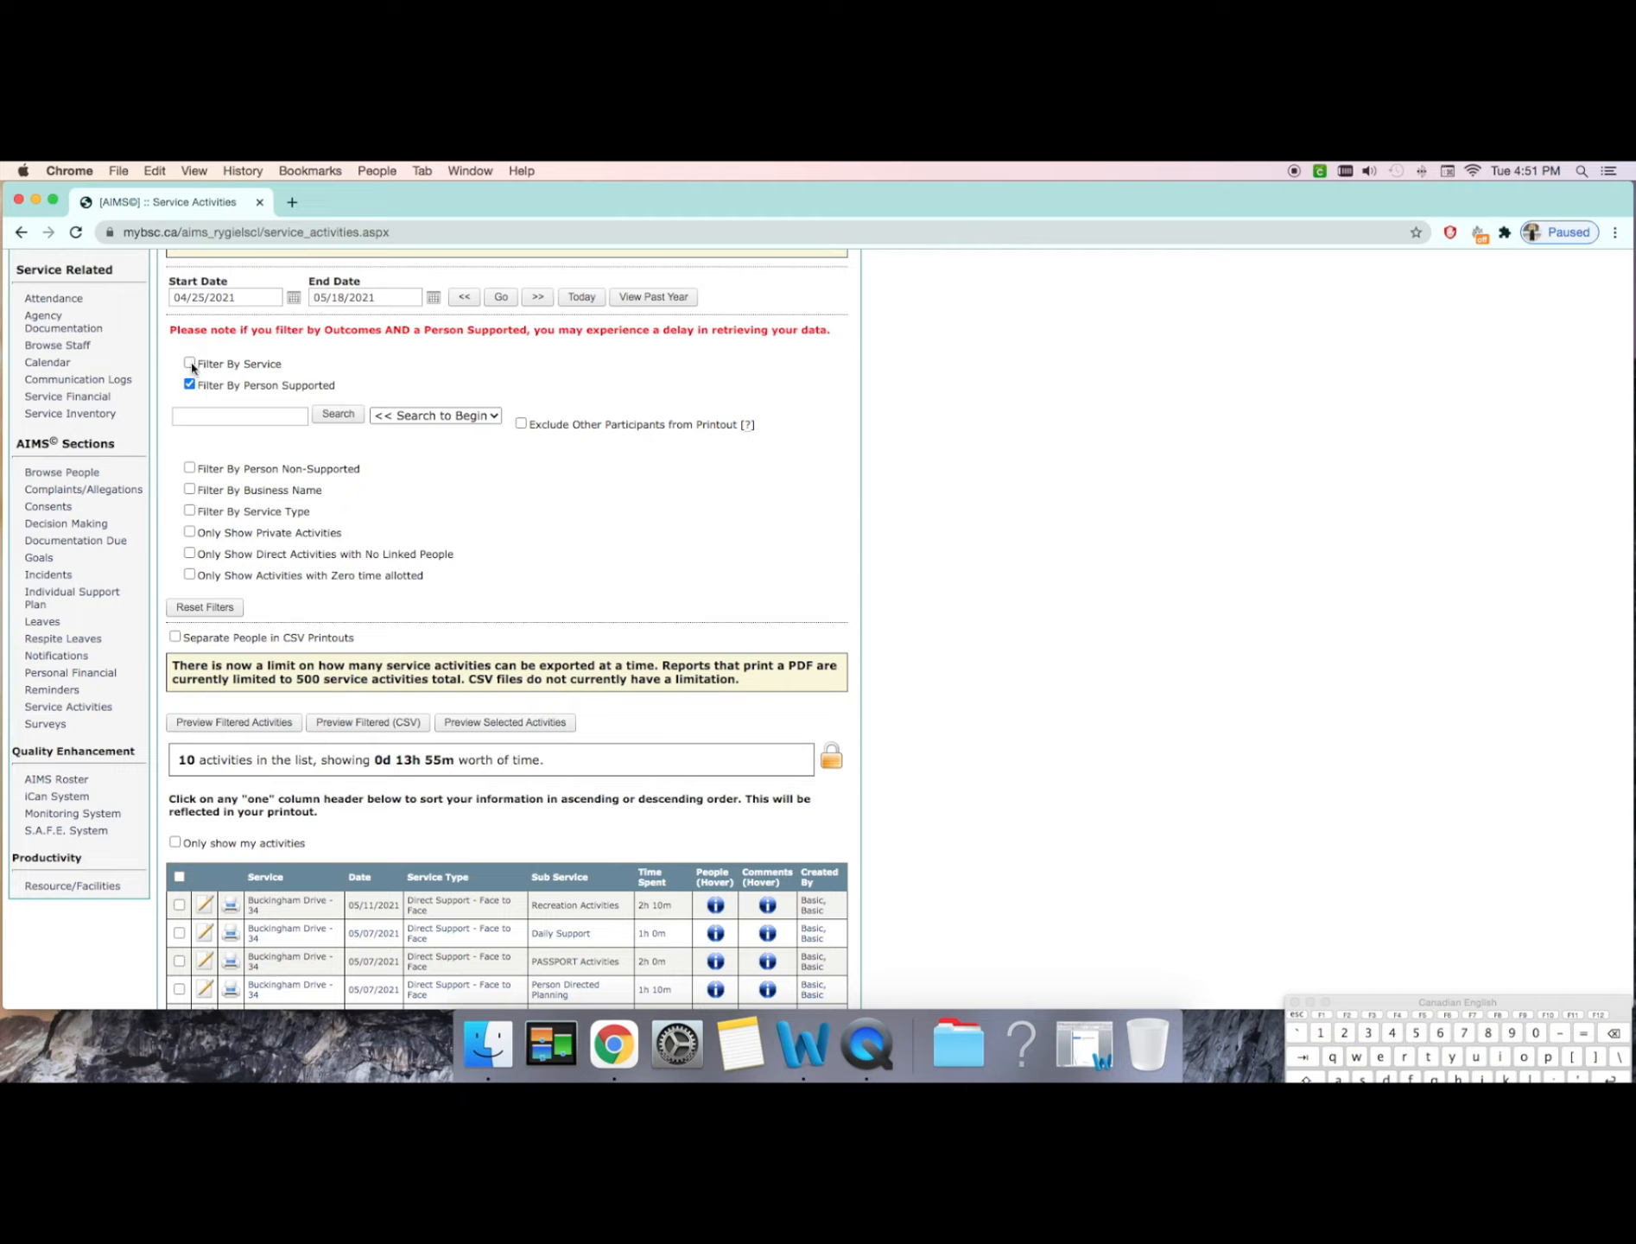
{"action": "left_click", "coordinate": [210, 416]}
{"action": "left_click", "coordinate": [188, 385]}
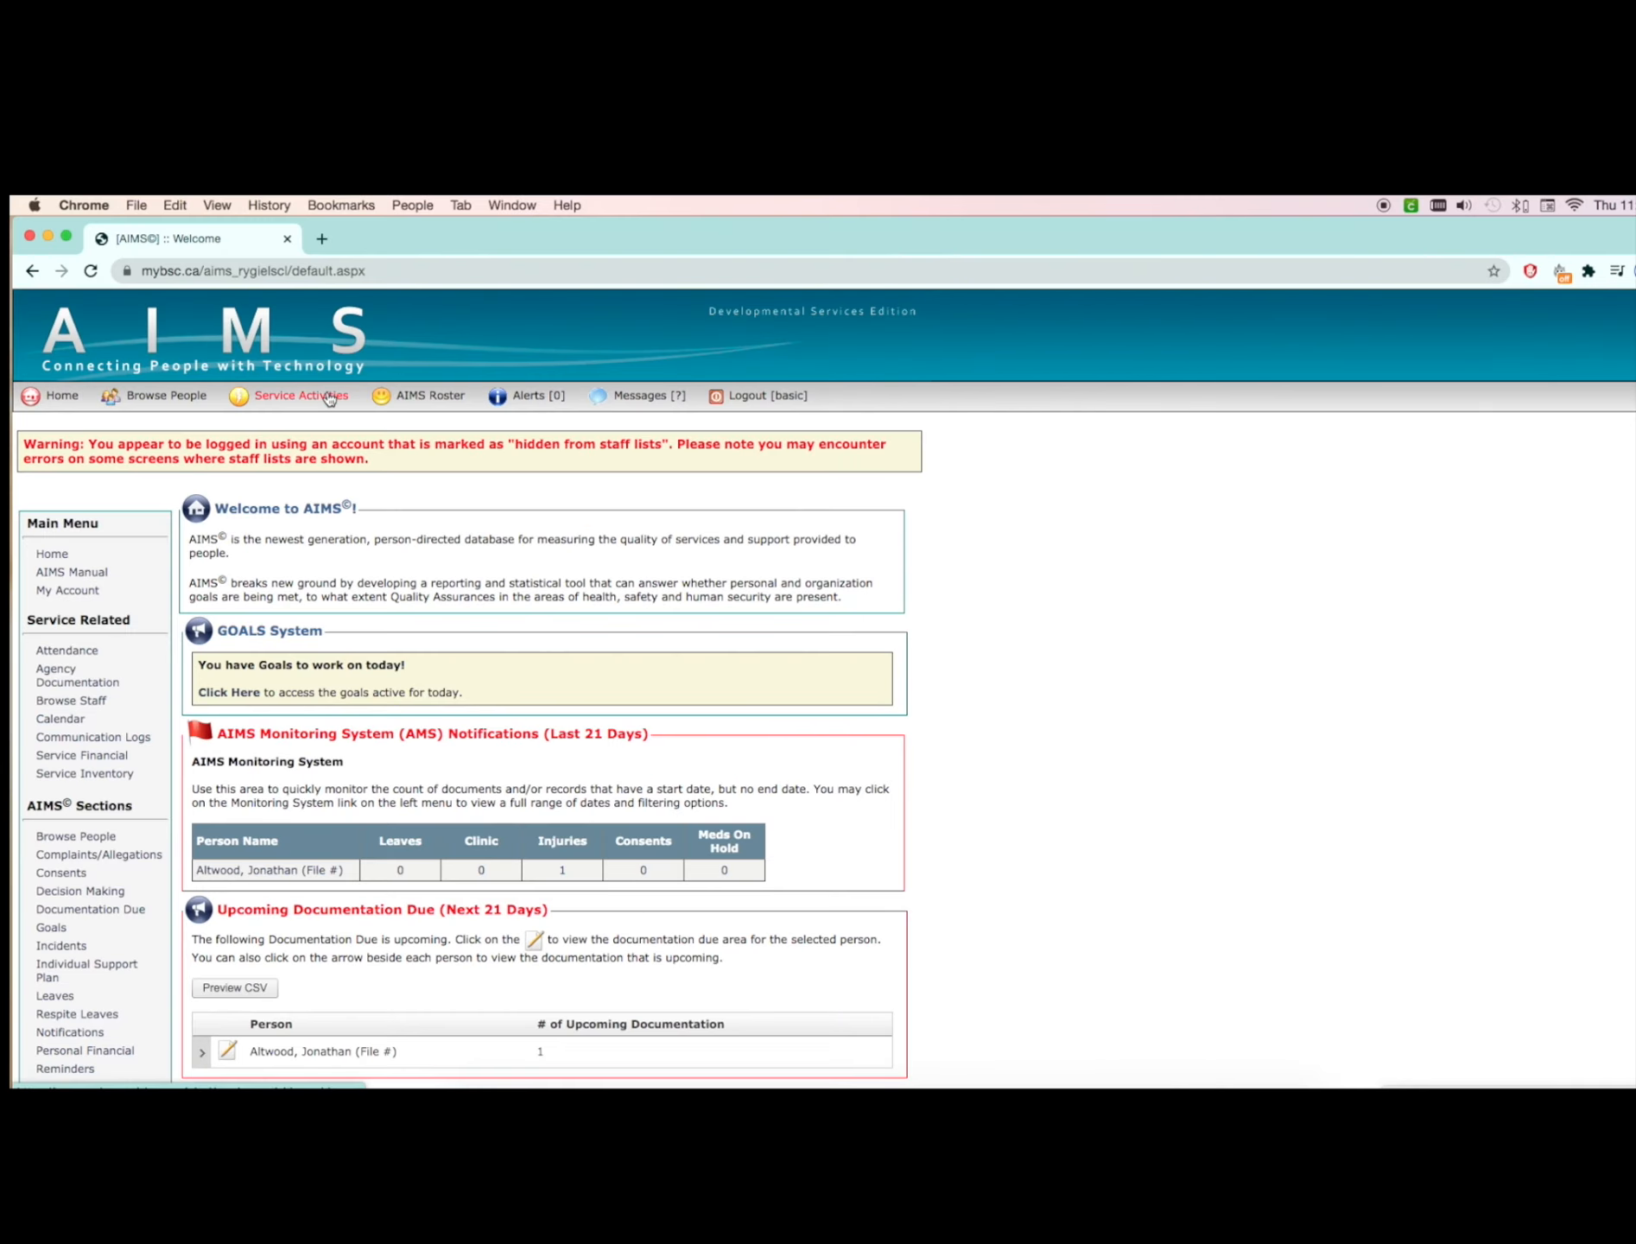
Step: Start a new direct service activity and set its service type to Meal Record
{"action": "left_click", "coordinate": [328, 398]}
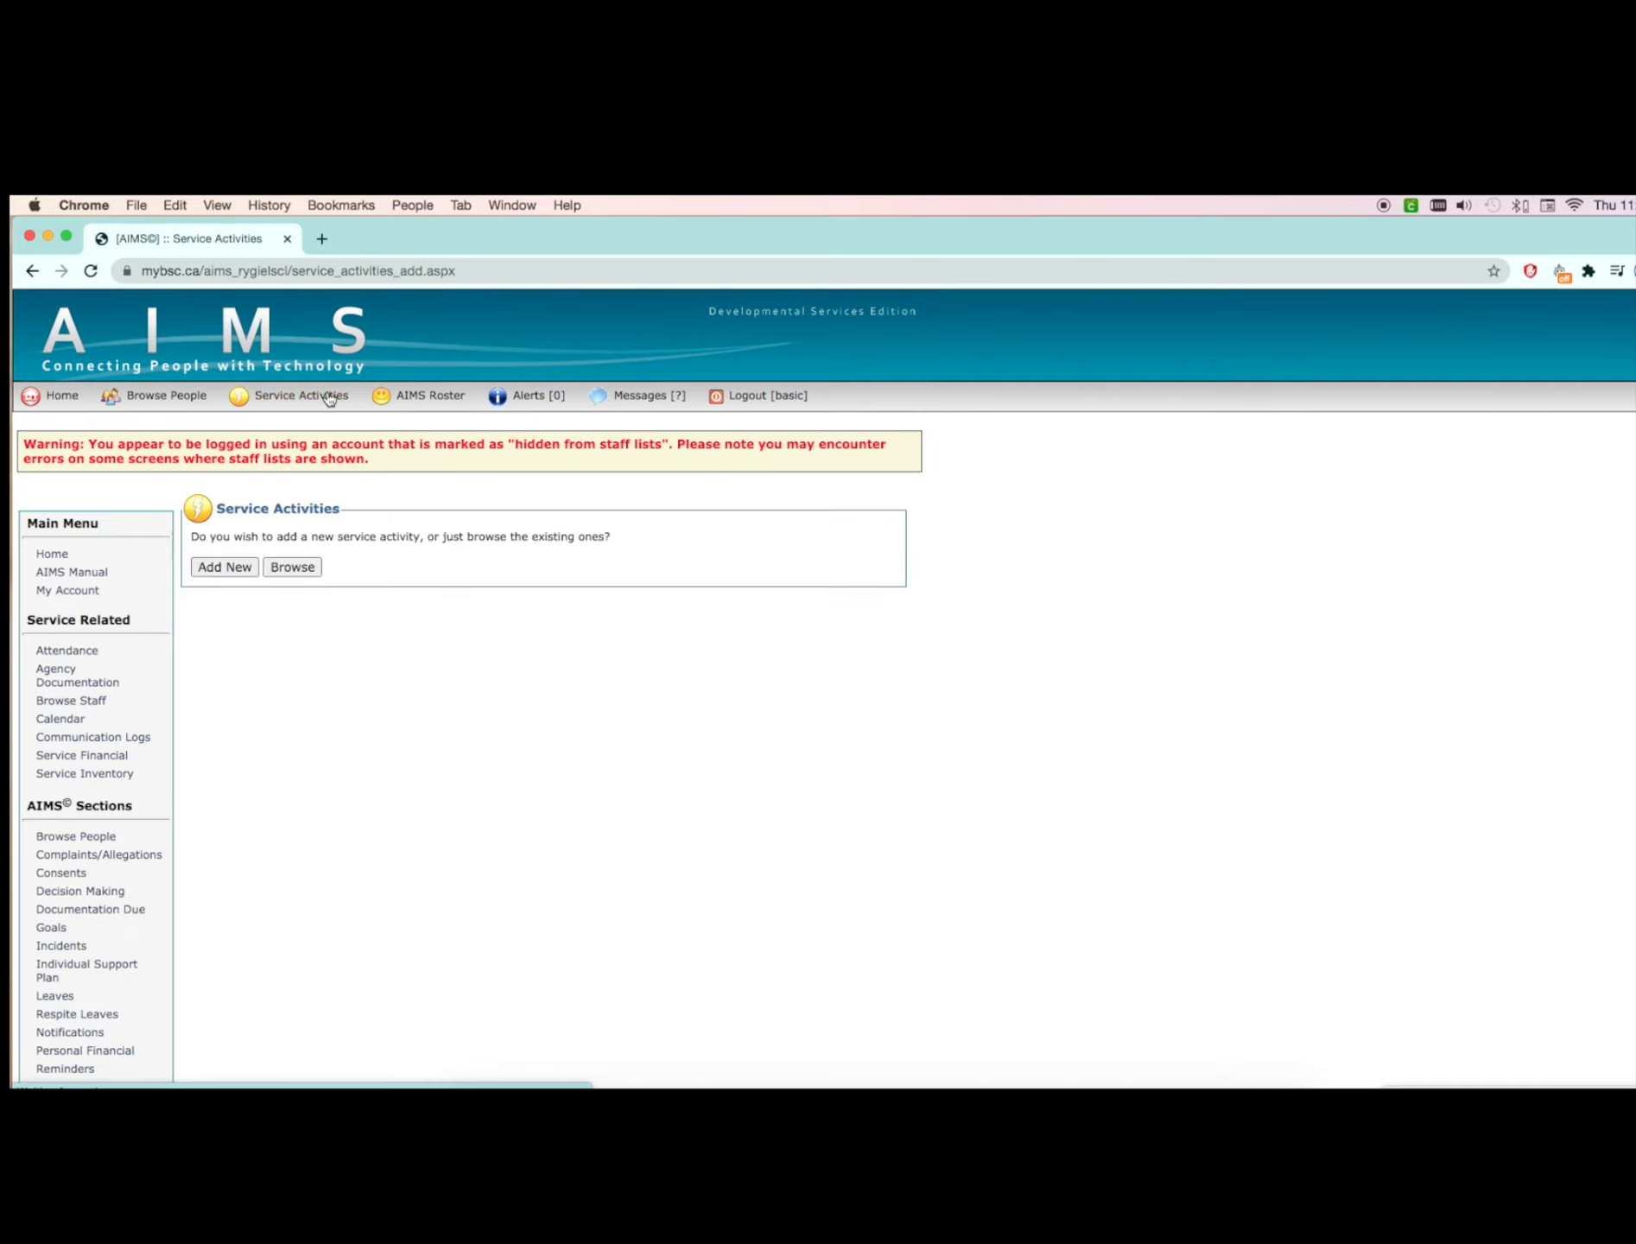
{"action": "left_click", "coordinate": [231, 567]}
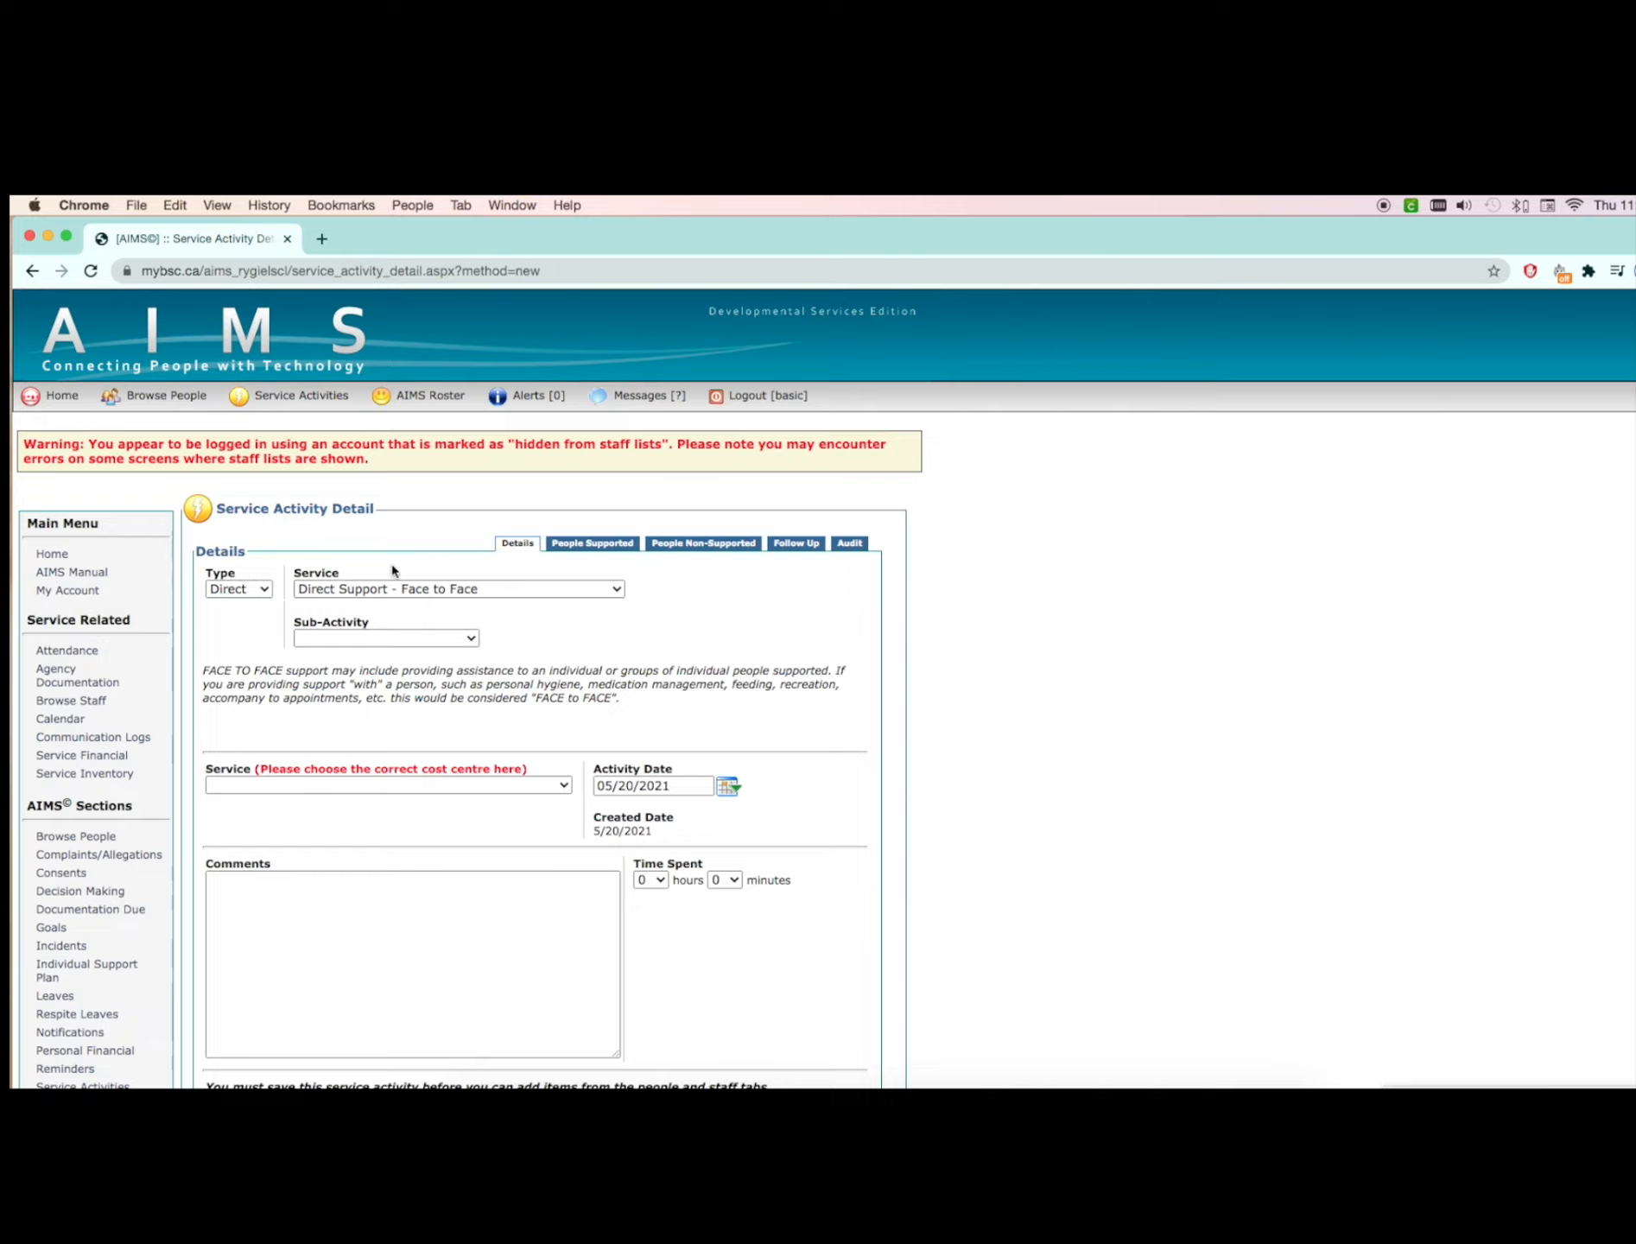
{"action": "left_click", "coordinate": [393, 588]}
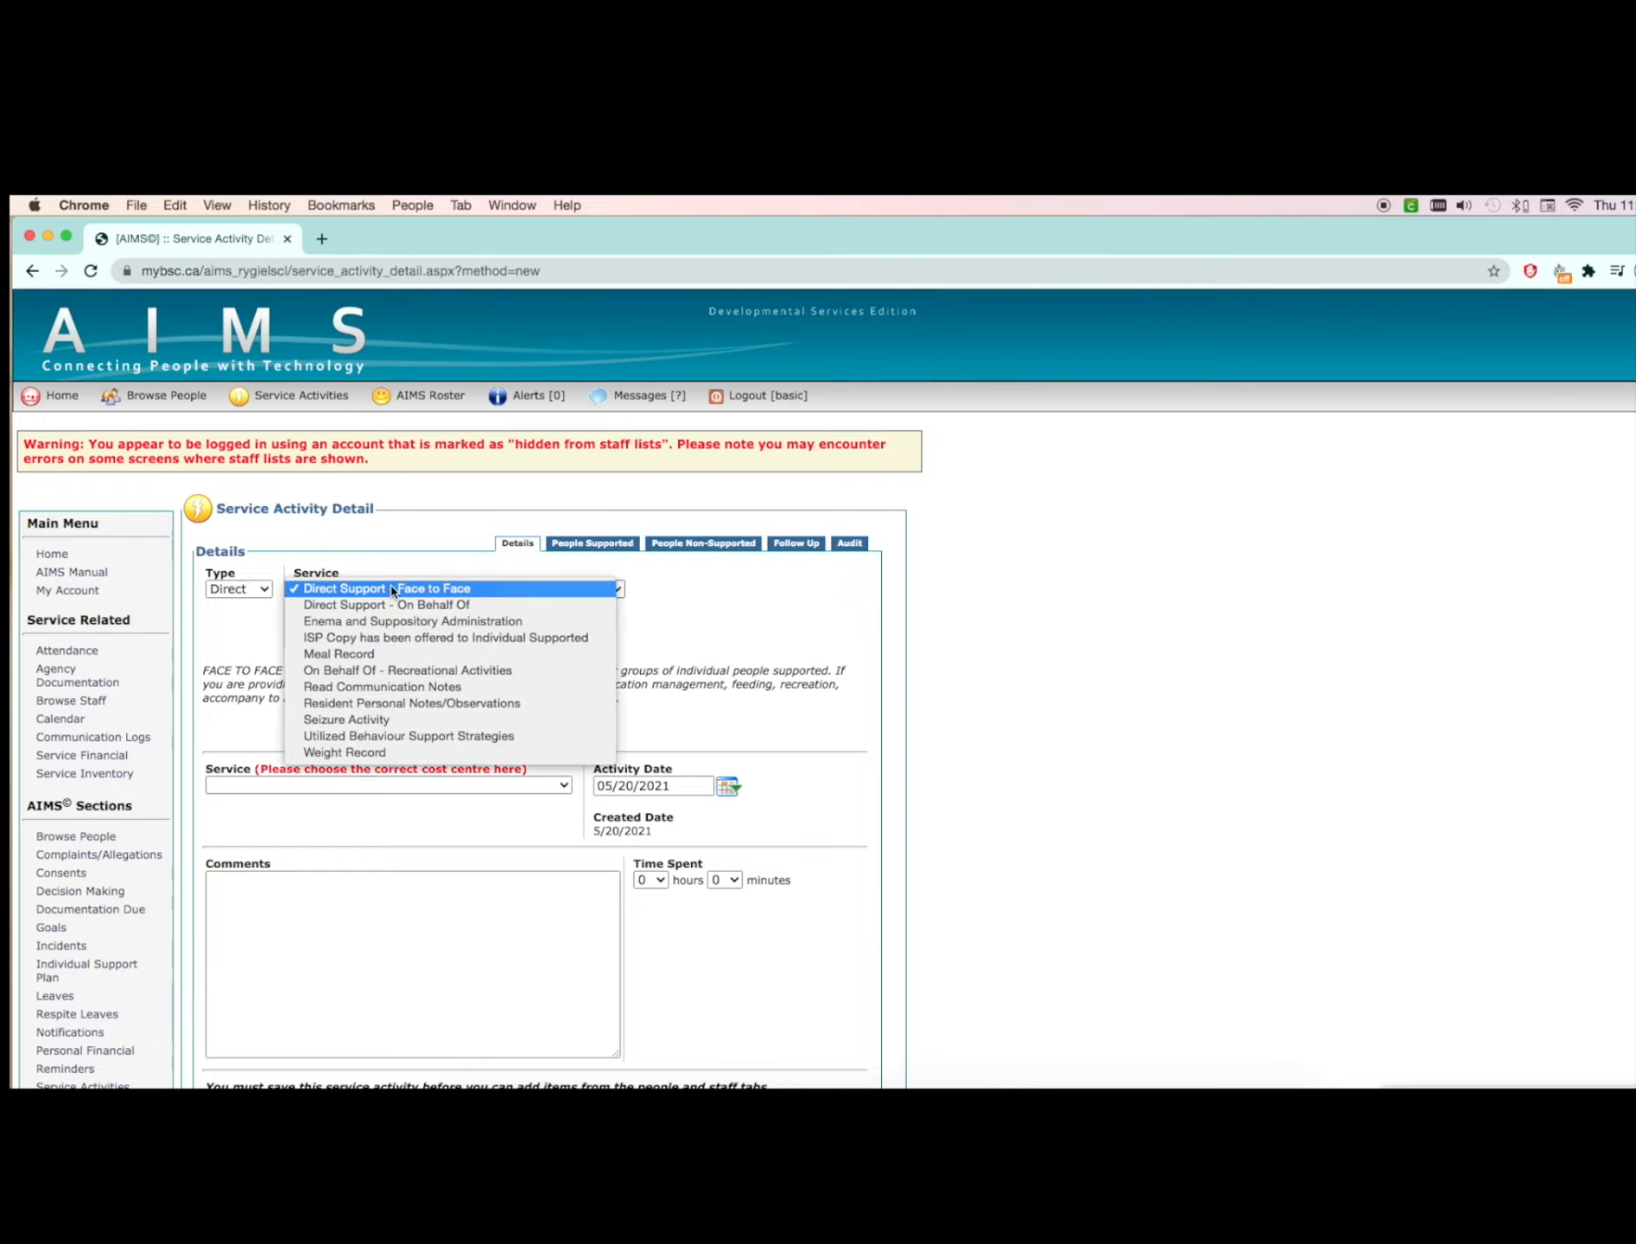
{"action": "left_click", "coordinate": [396, 662]}
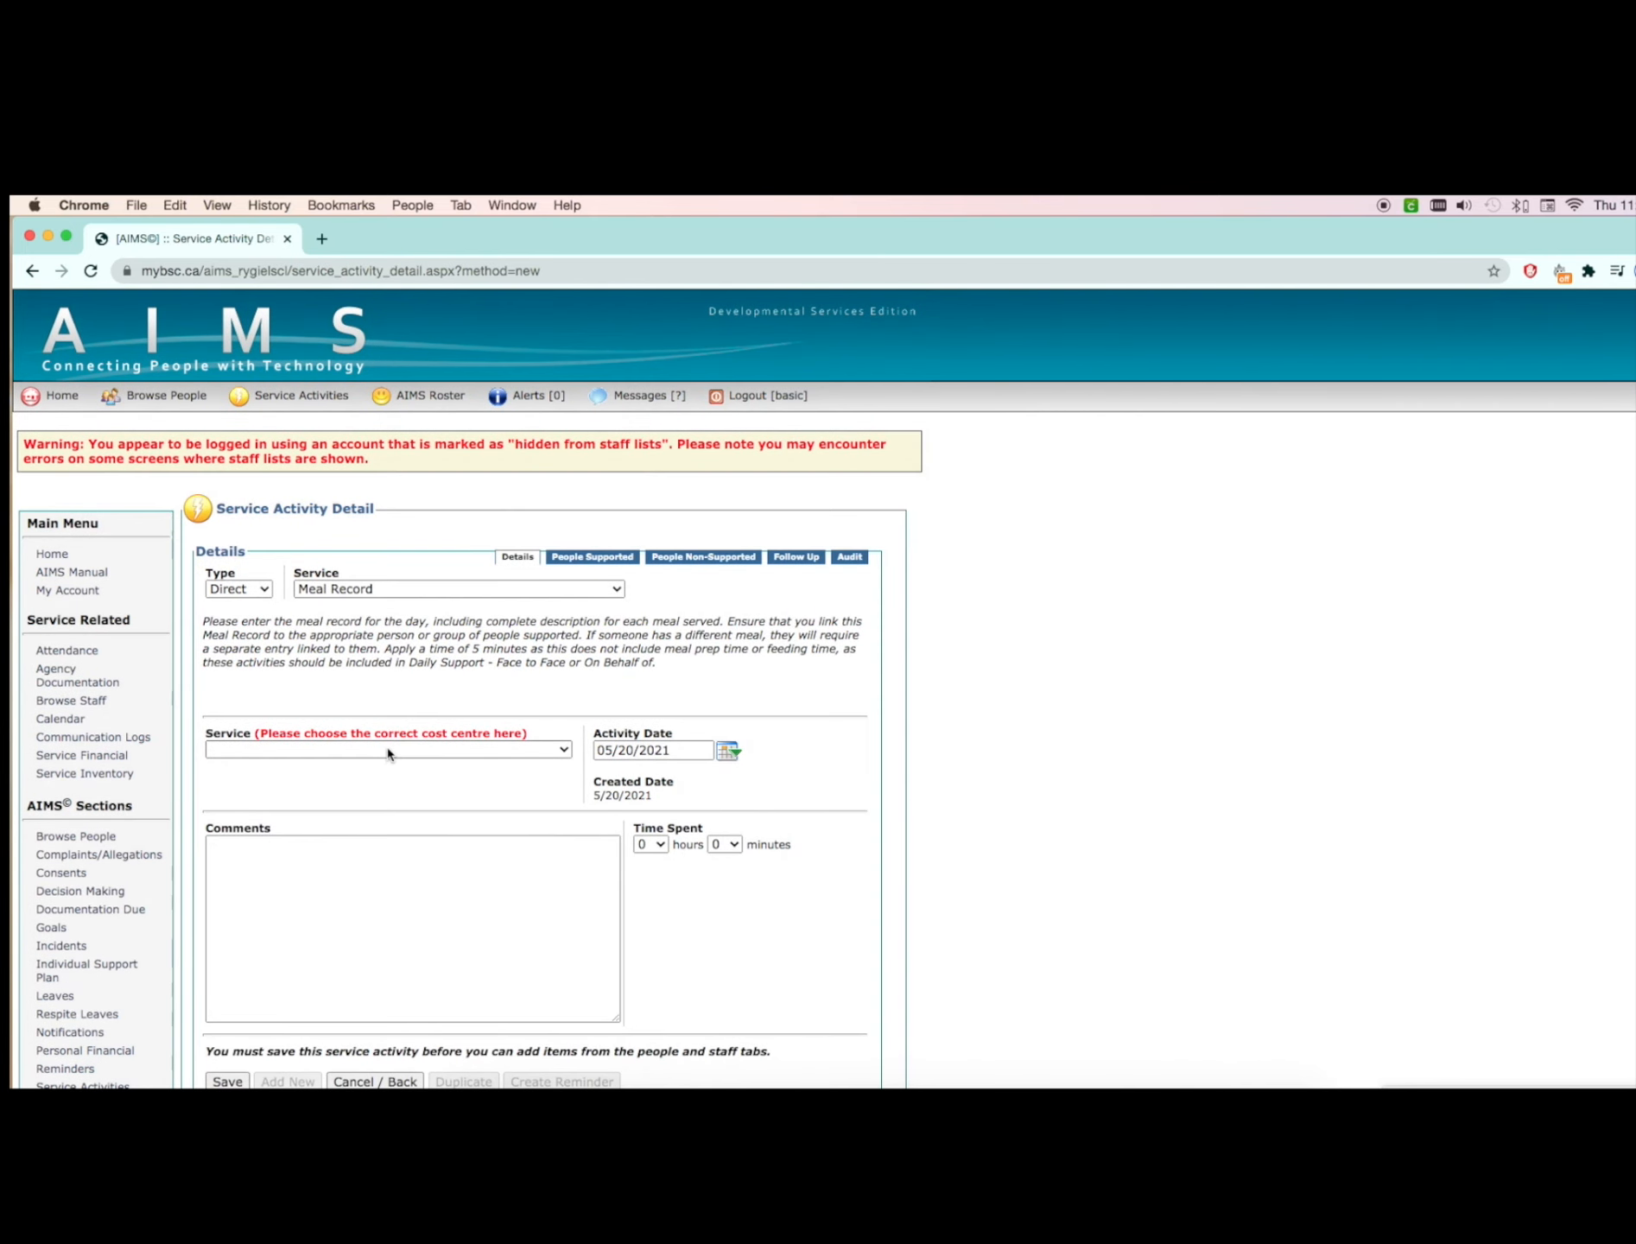
Step: Set the meal record's cost centre to Buckingham Drive - 34 and its activity date to 05/20/2021
{"action": "left_click", "coordinate": [406, 753]}
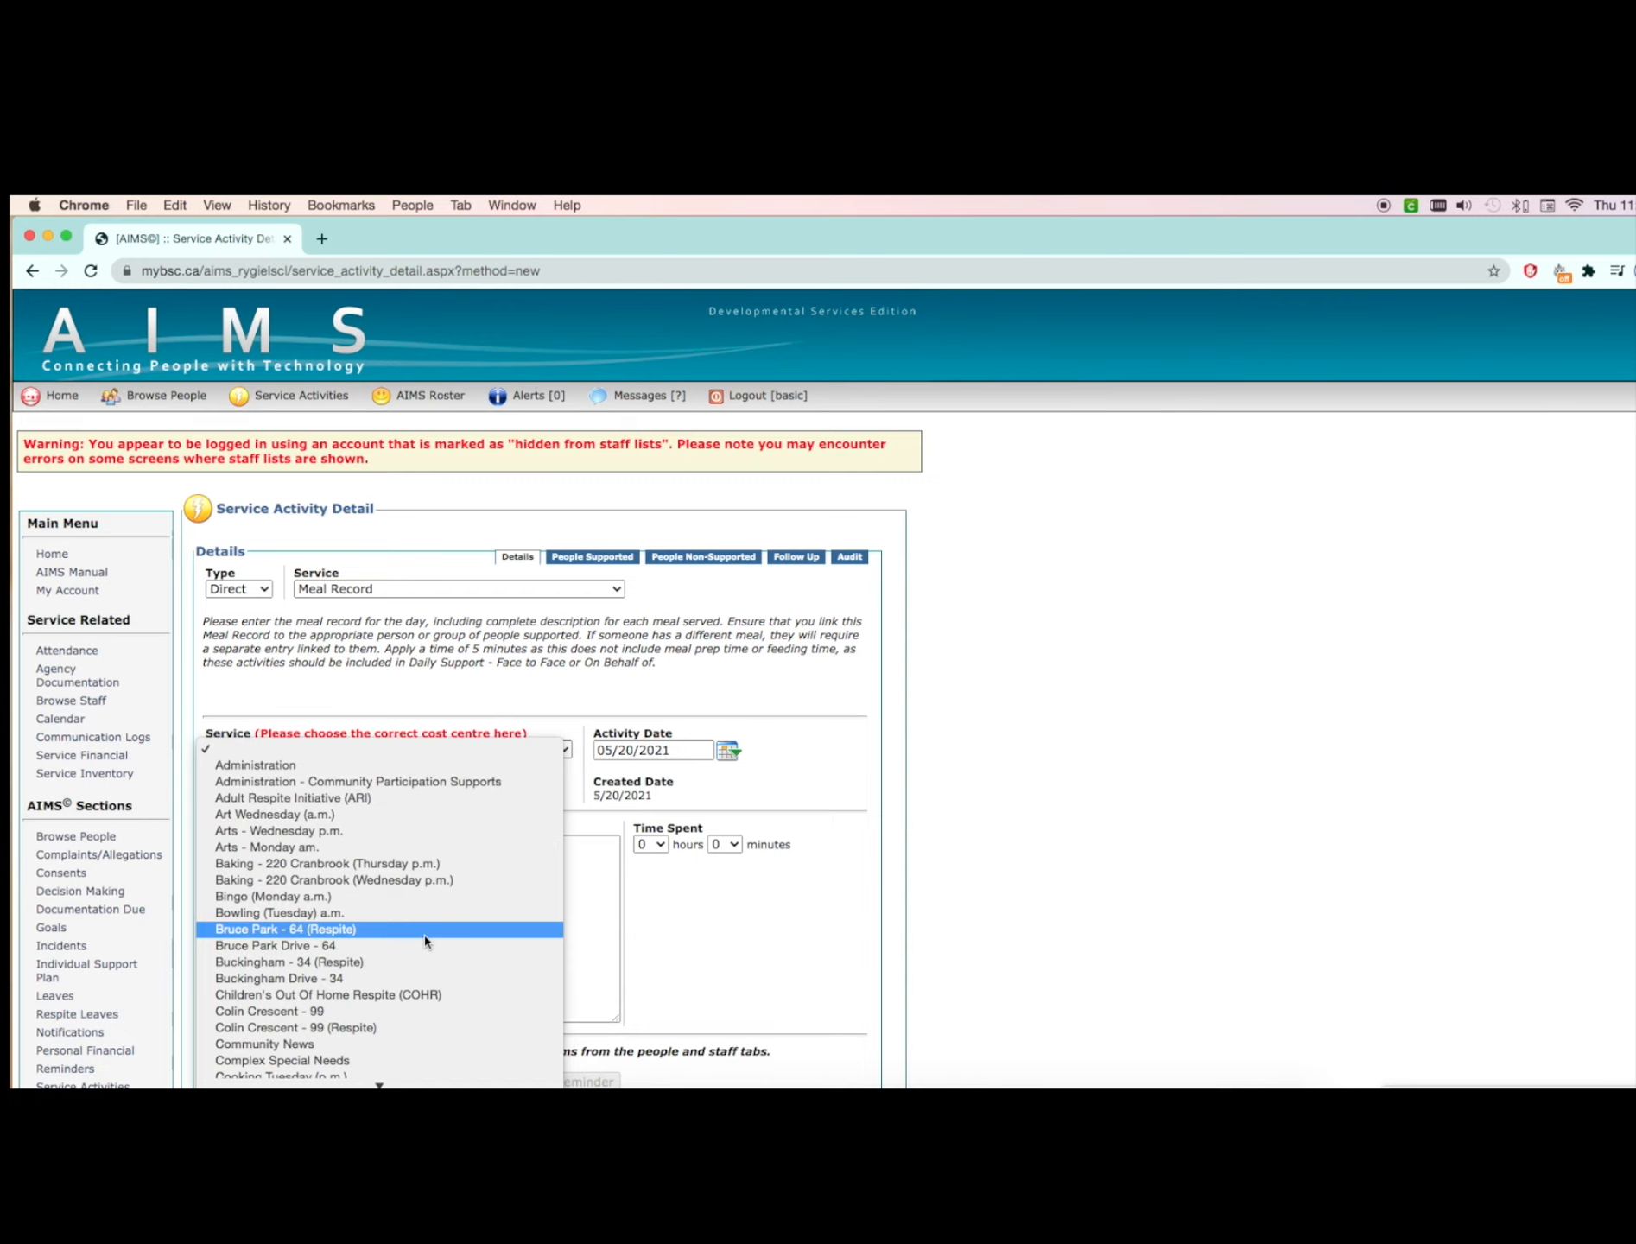
{"action": "left_click", "coordinate": [426, 976]}
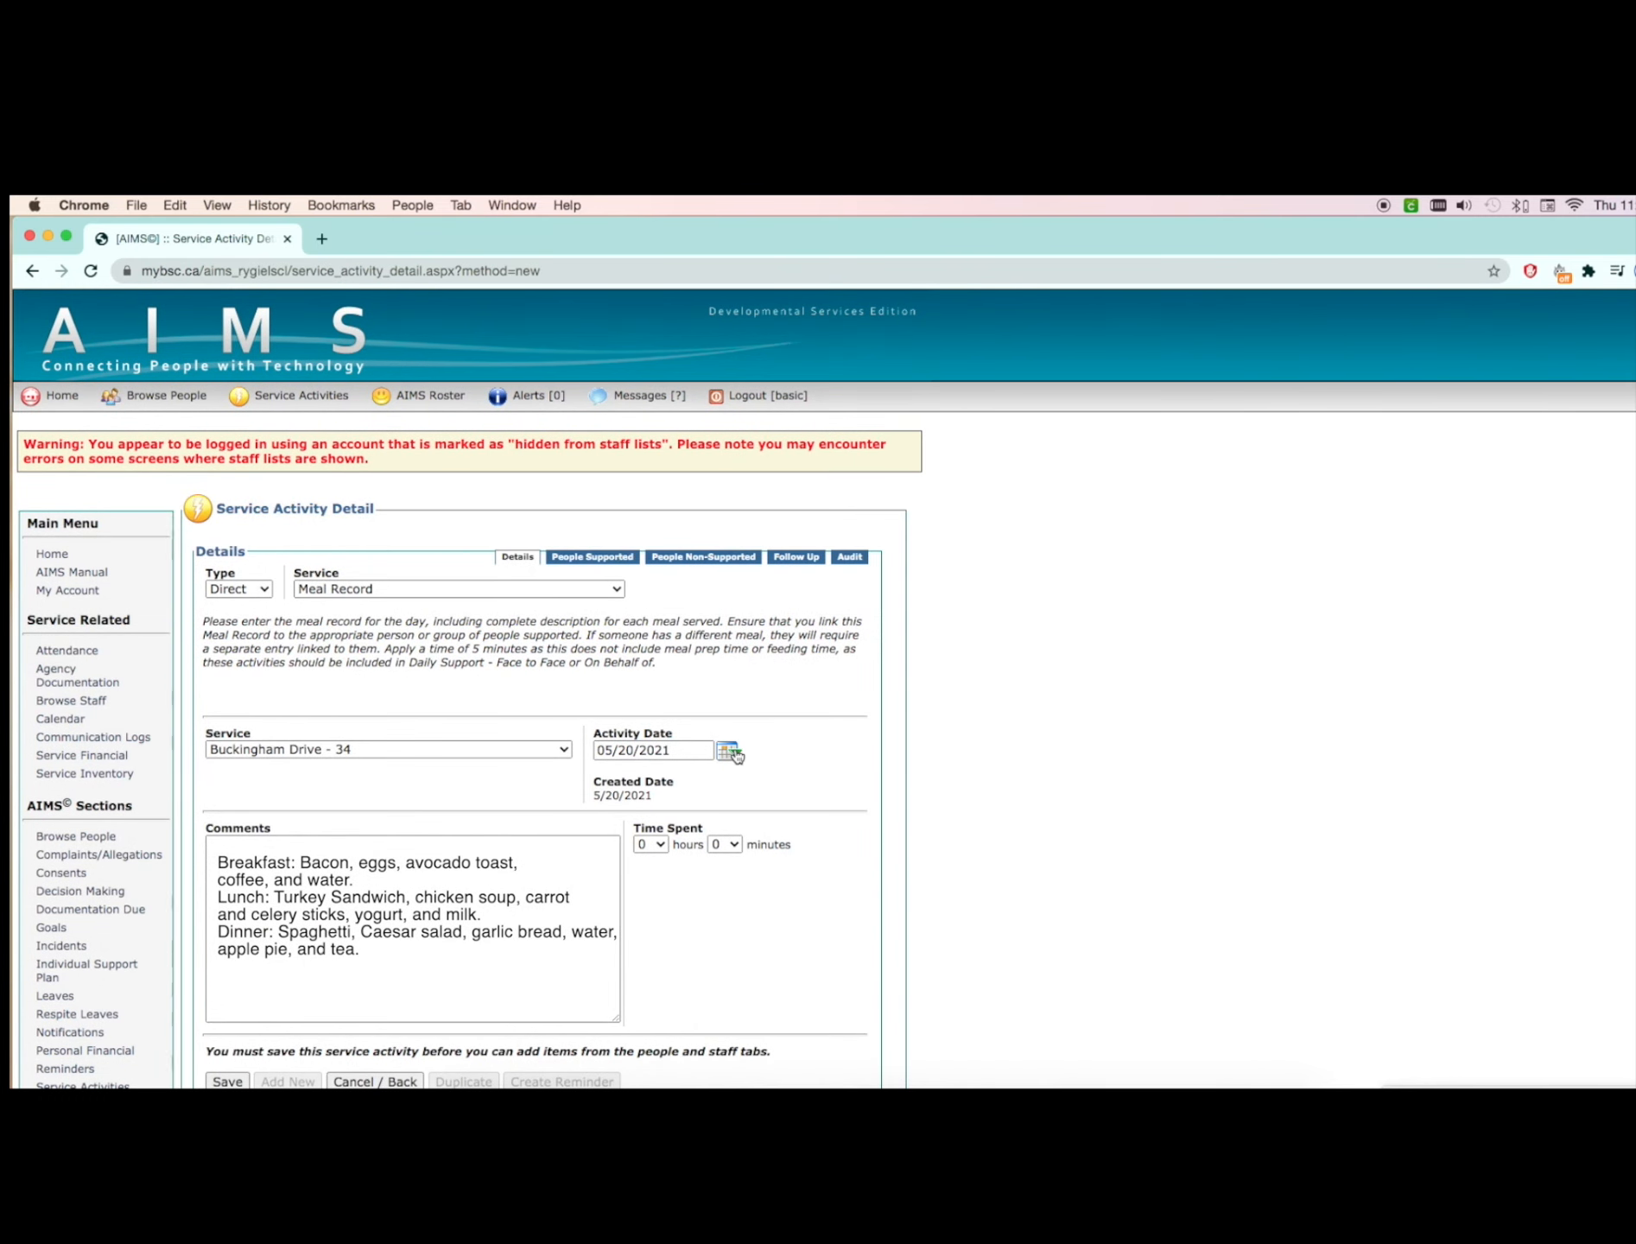
{"action": "left_click", "coordinate": [736, 755]}
{"action": "left_click", "coordinate": [662, 902]}
{"action": "left_click", "coordinate": [392, 882]}
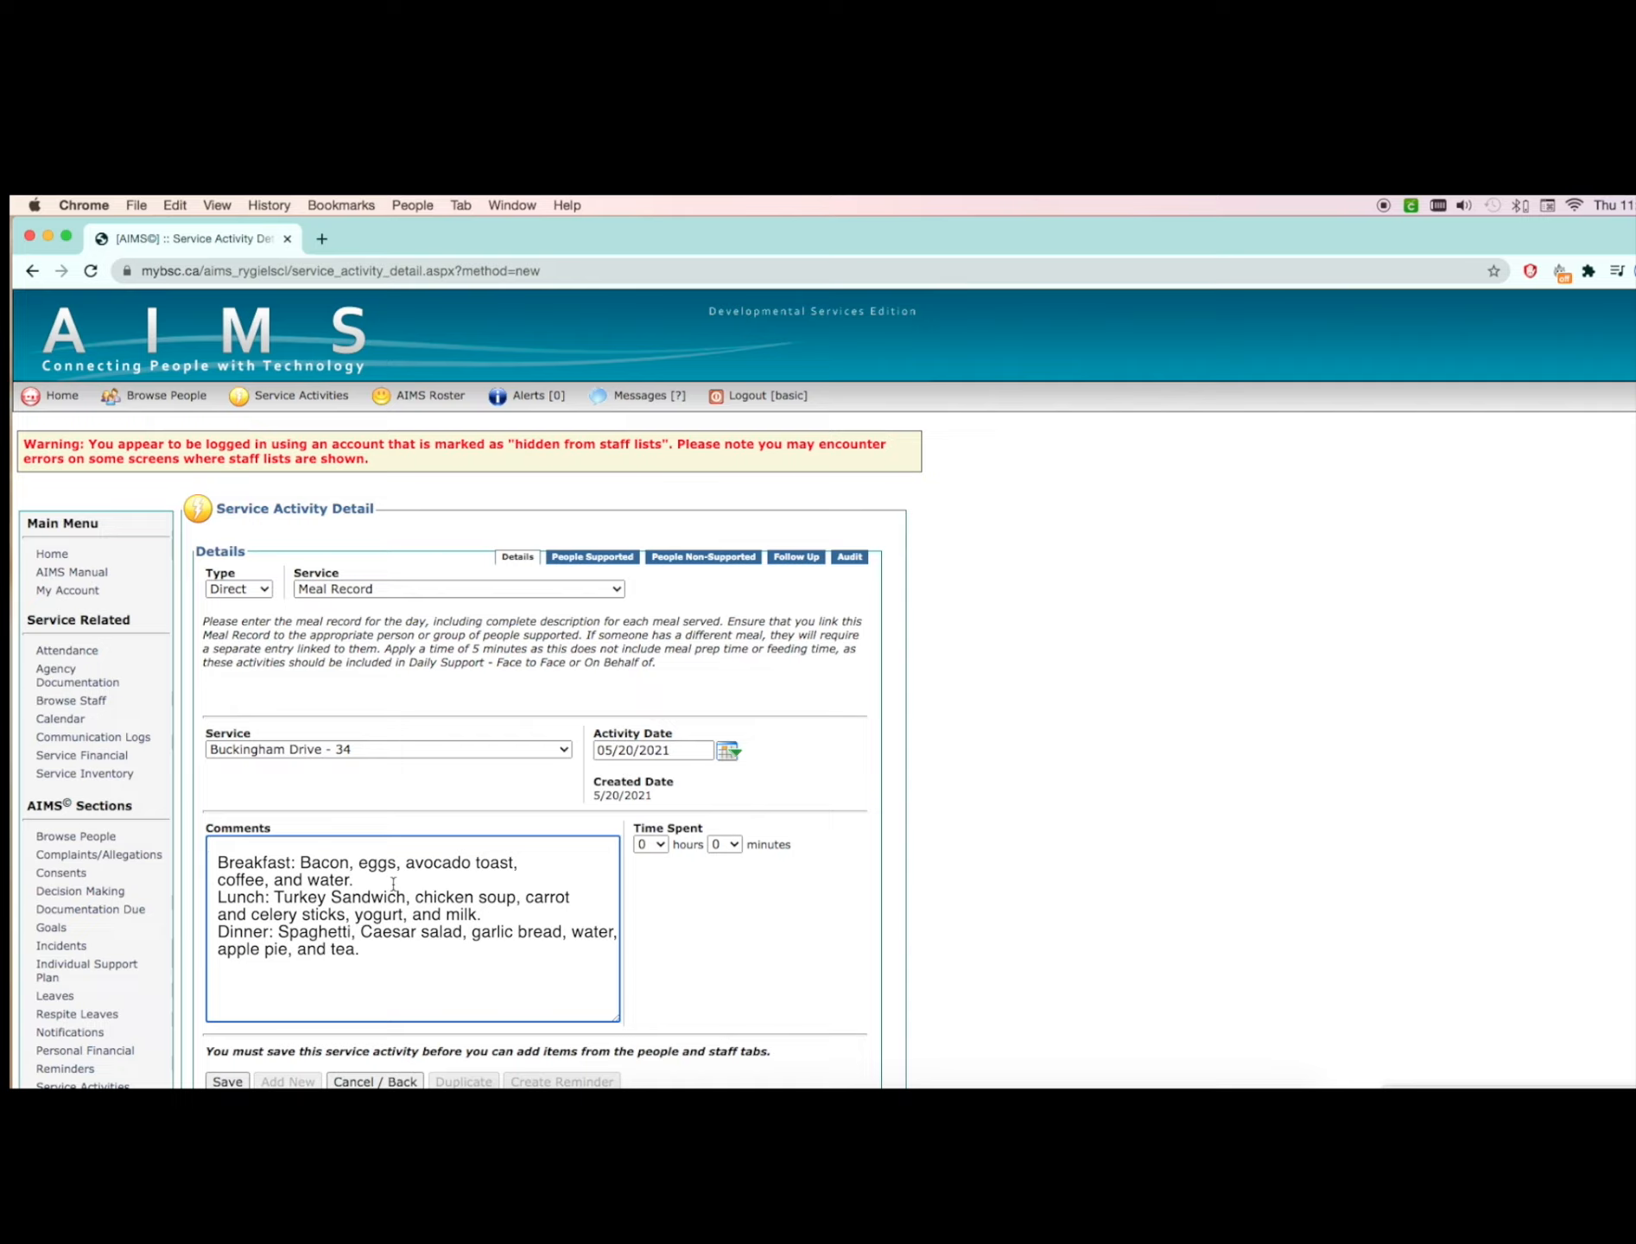
Step: Set the time spent on the meal record to 0 hours and 5 minutes
{"action": "left_click", "coordinate": [656, 847]}
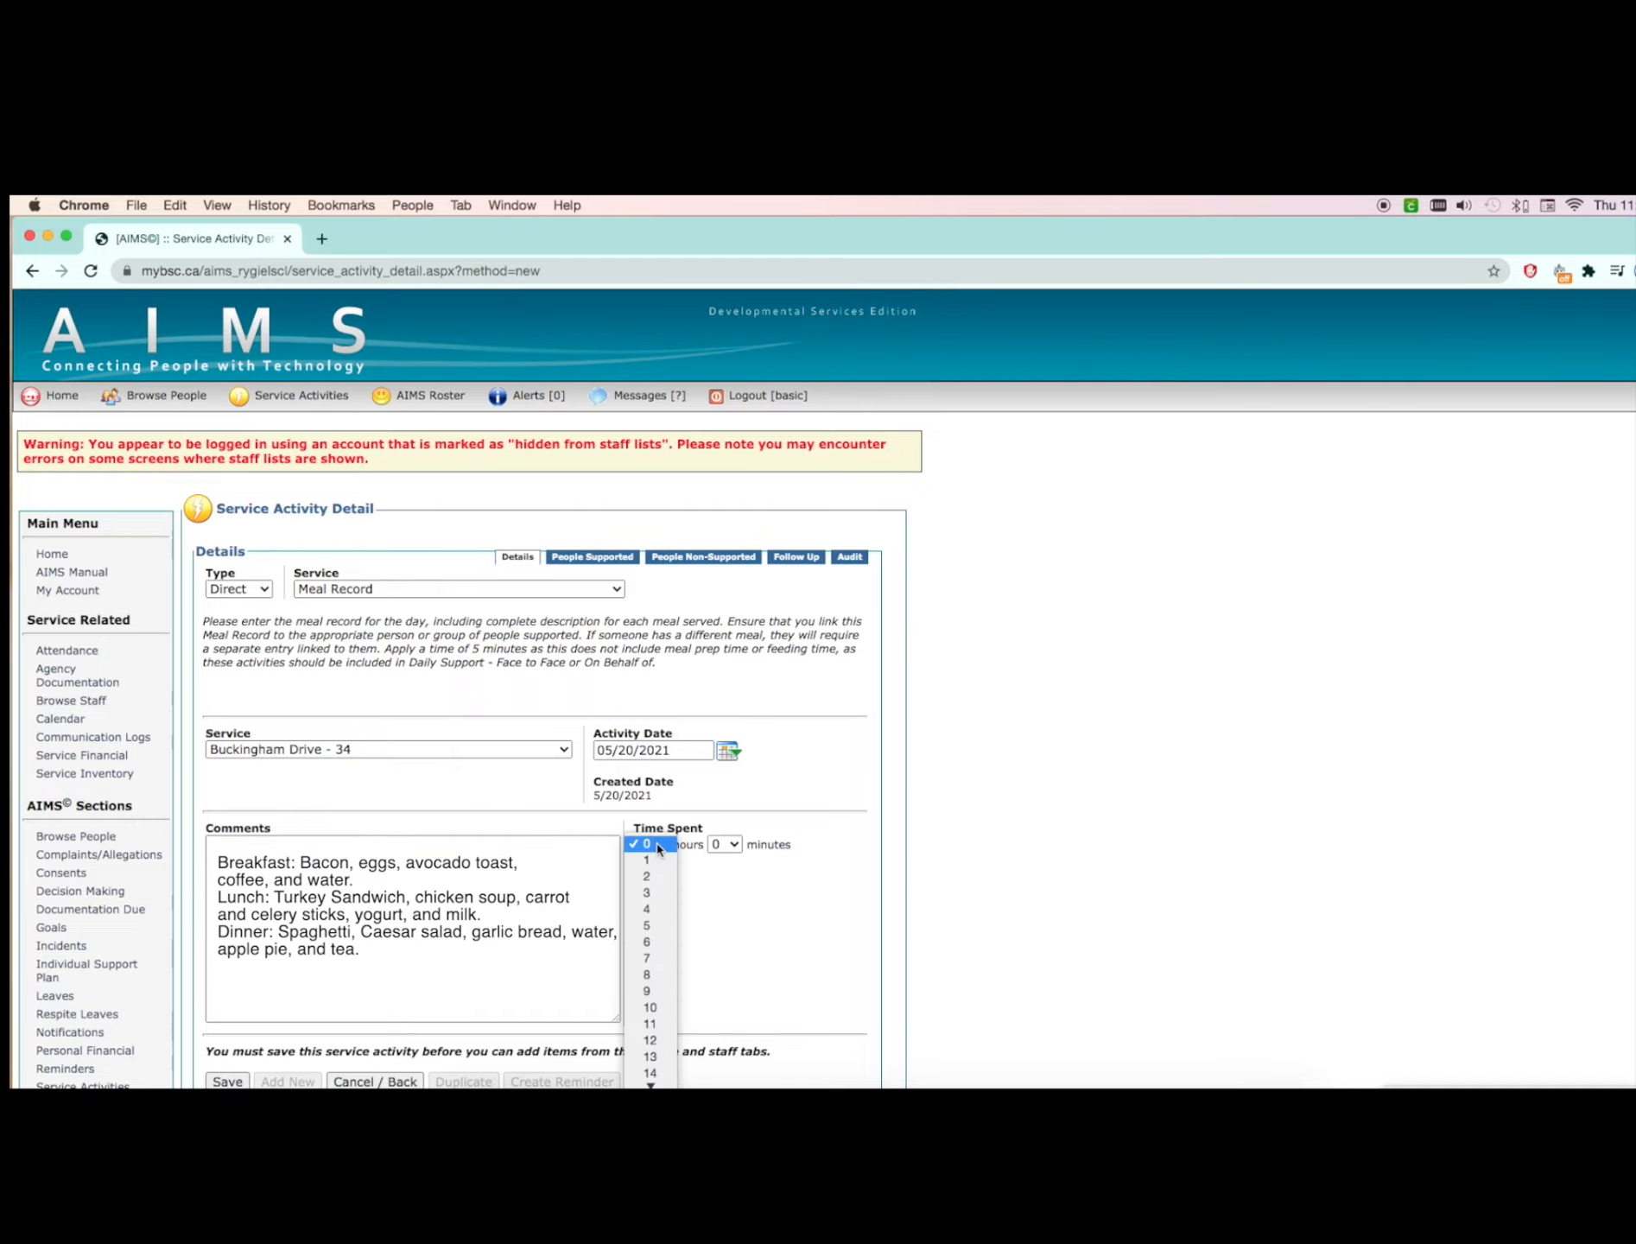
{"action": "left_click", "coordinate": [724, 843]}
{"action": "left_click", "coordinate": [723, 861]}
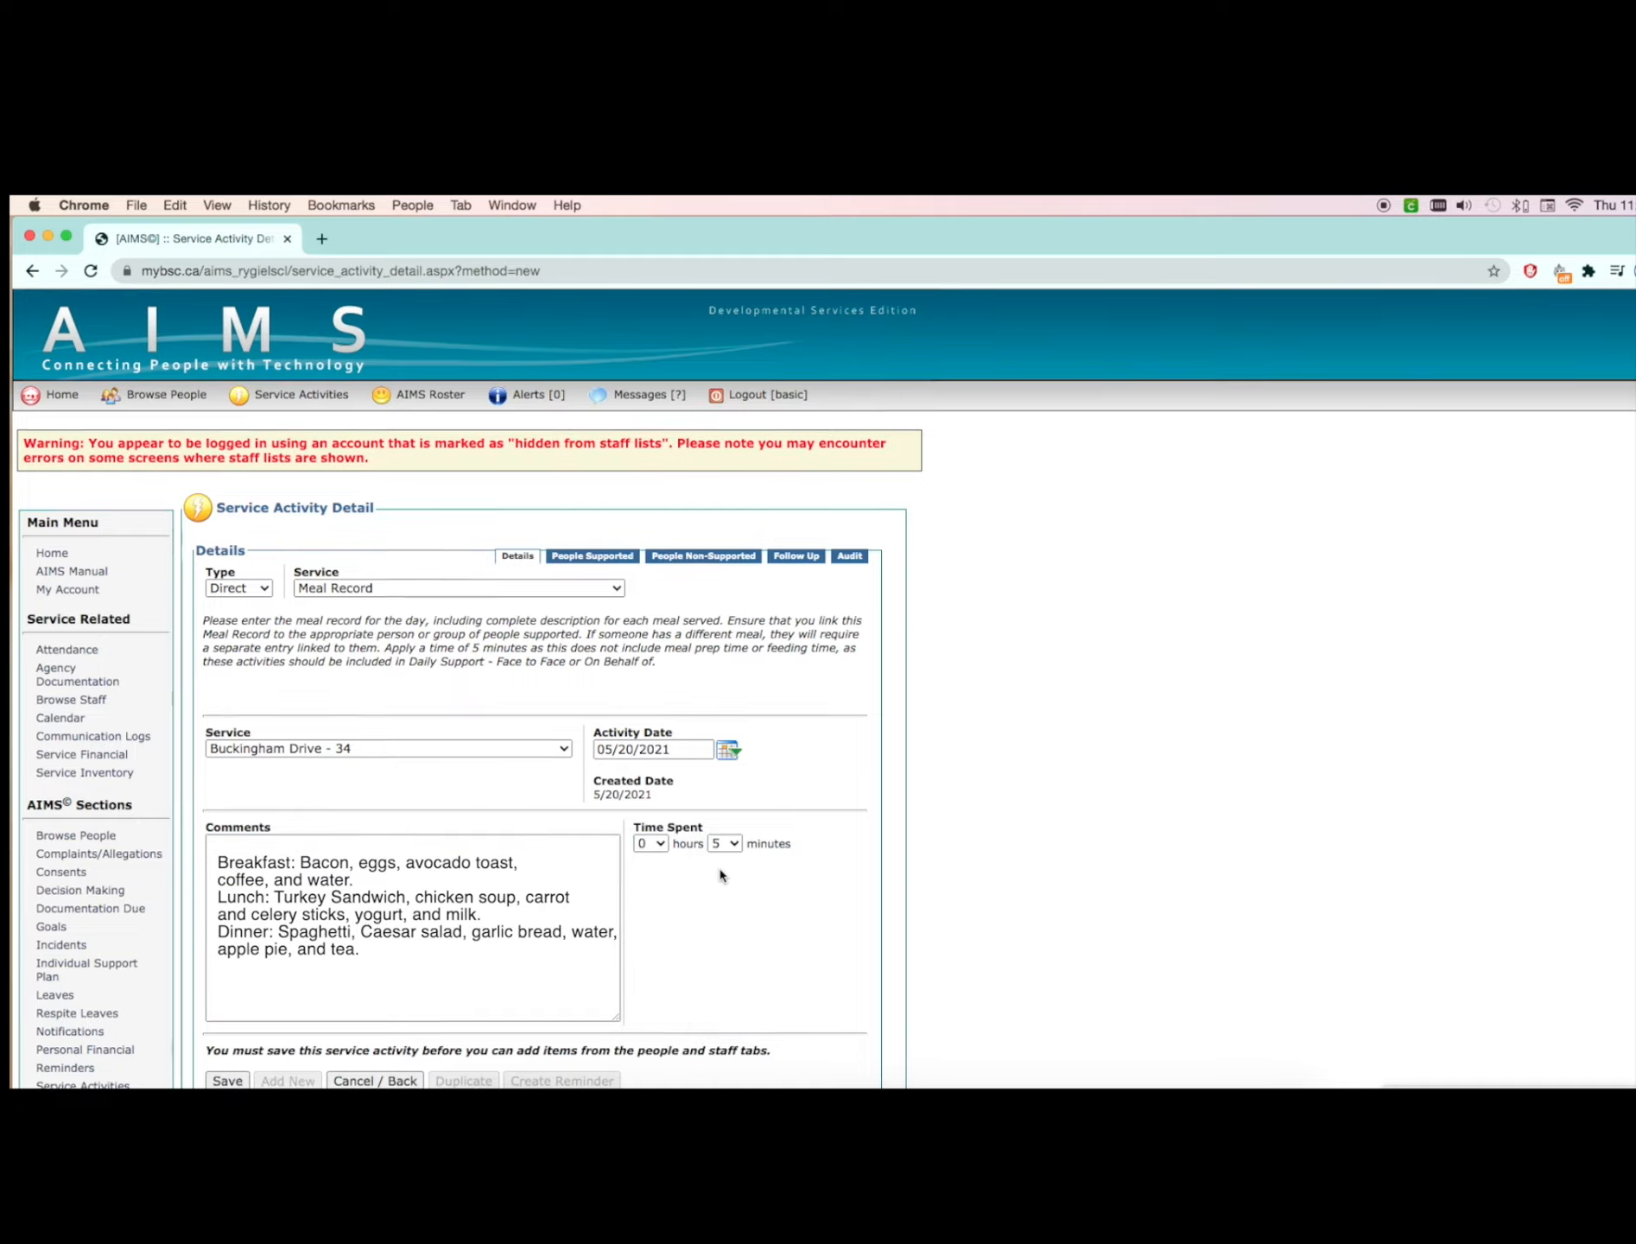
Step: Save the meal record and link the first person in the available people list to it
{"action": "scroll", "coordinate": [721, 875], "scroll_direction": "down", "scroll_amount": 1}
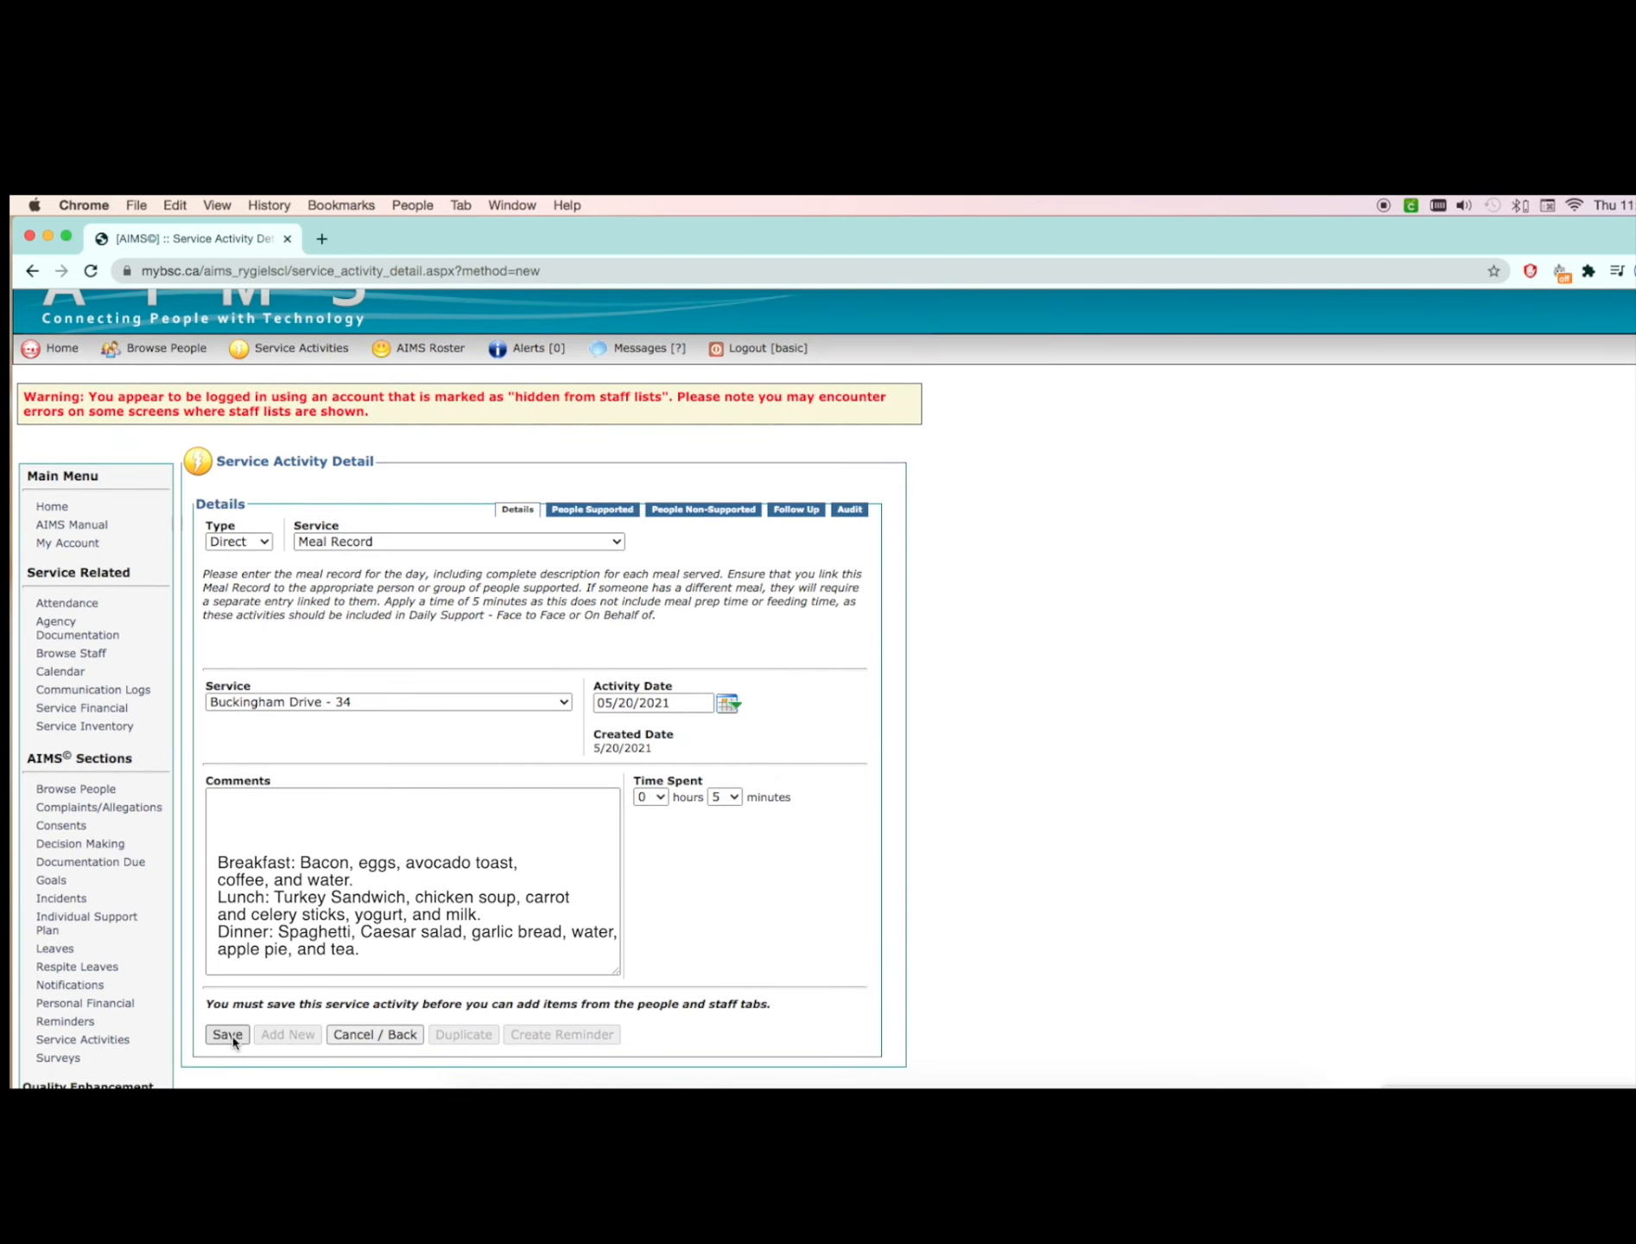
{"action": "left_click", "coordinate": [228, 1035]}
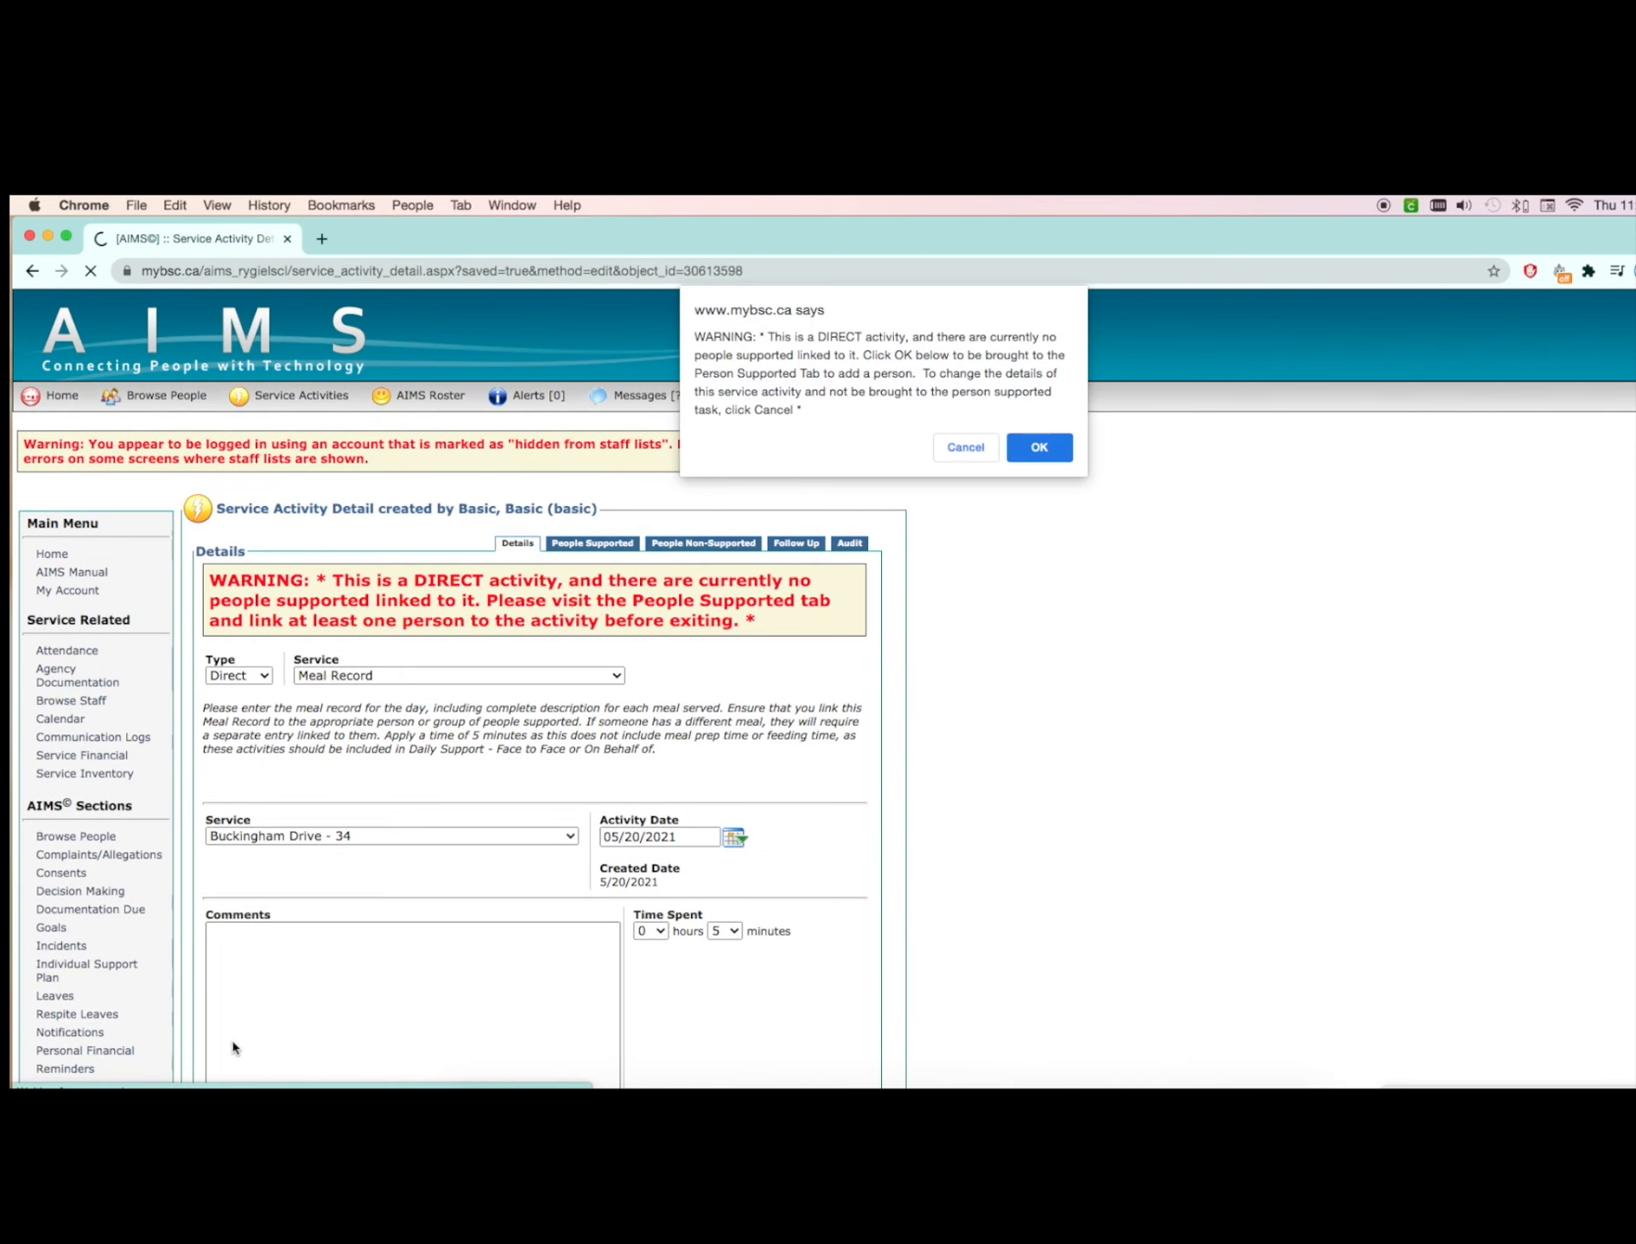
{"action": "left_click", "coordinate": [1039, 446]}
{"action": "left_click", "coordinate": [219, 806]}
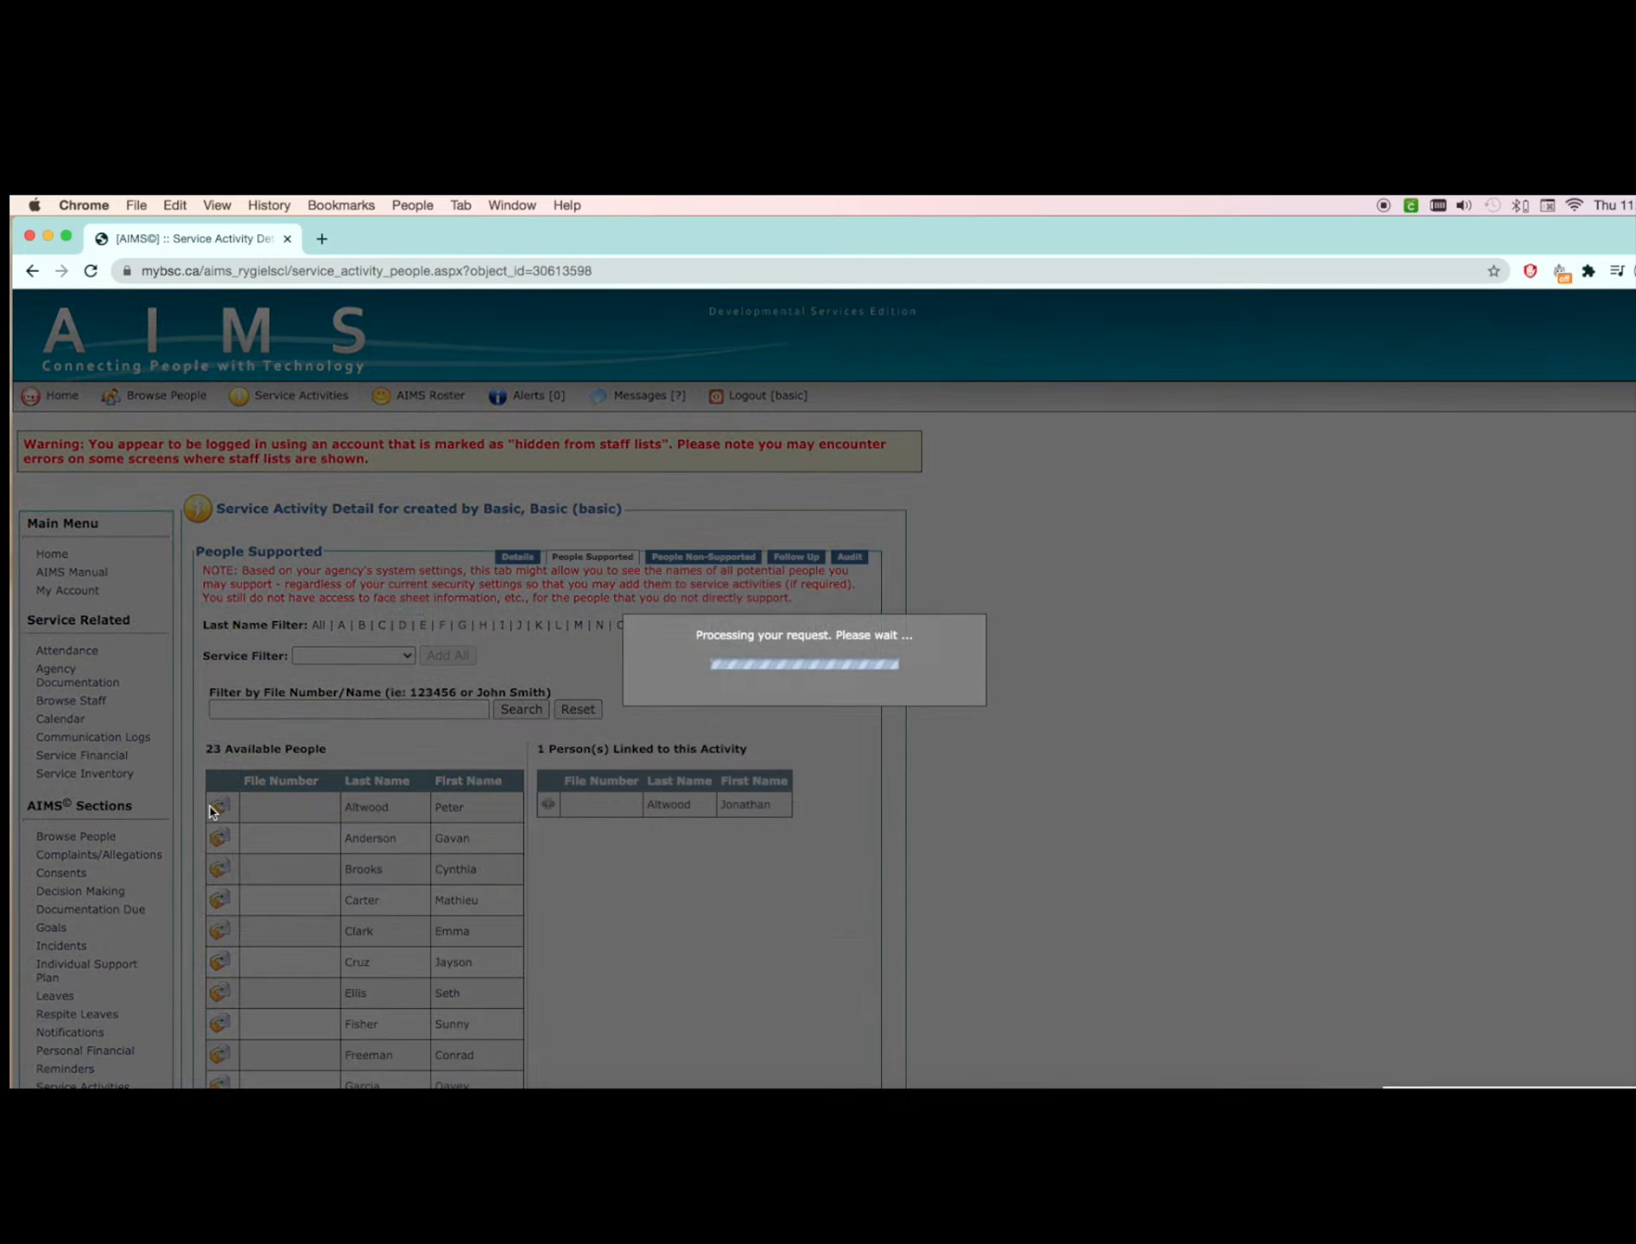
Step: Check the people linked to the meal record and open the Browse People list
{"action": "scroll", "coordinate": [621, 831], "scroll_direction": "down", "scroll_amount": 5}
{"action": "scroll", "coordinate": [621, 831], "scroll_direction": "up", "scroll_amount": 5}
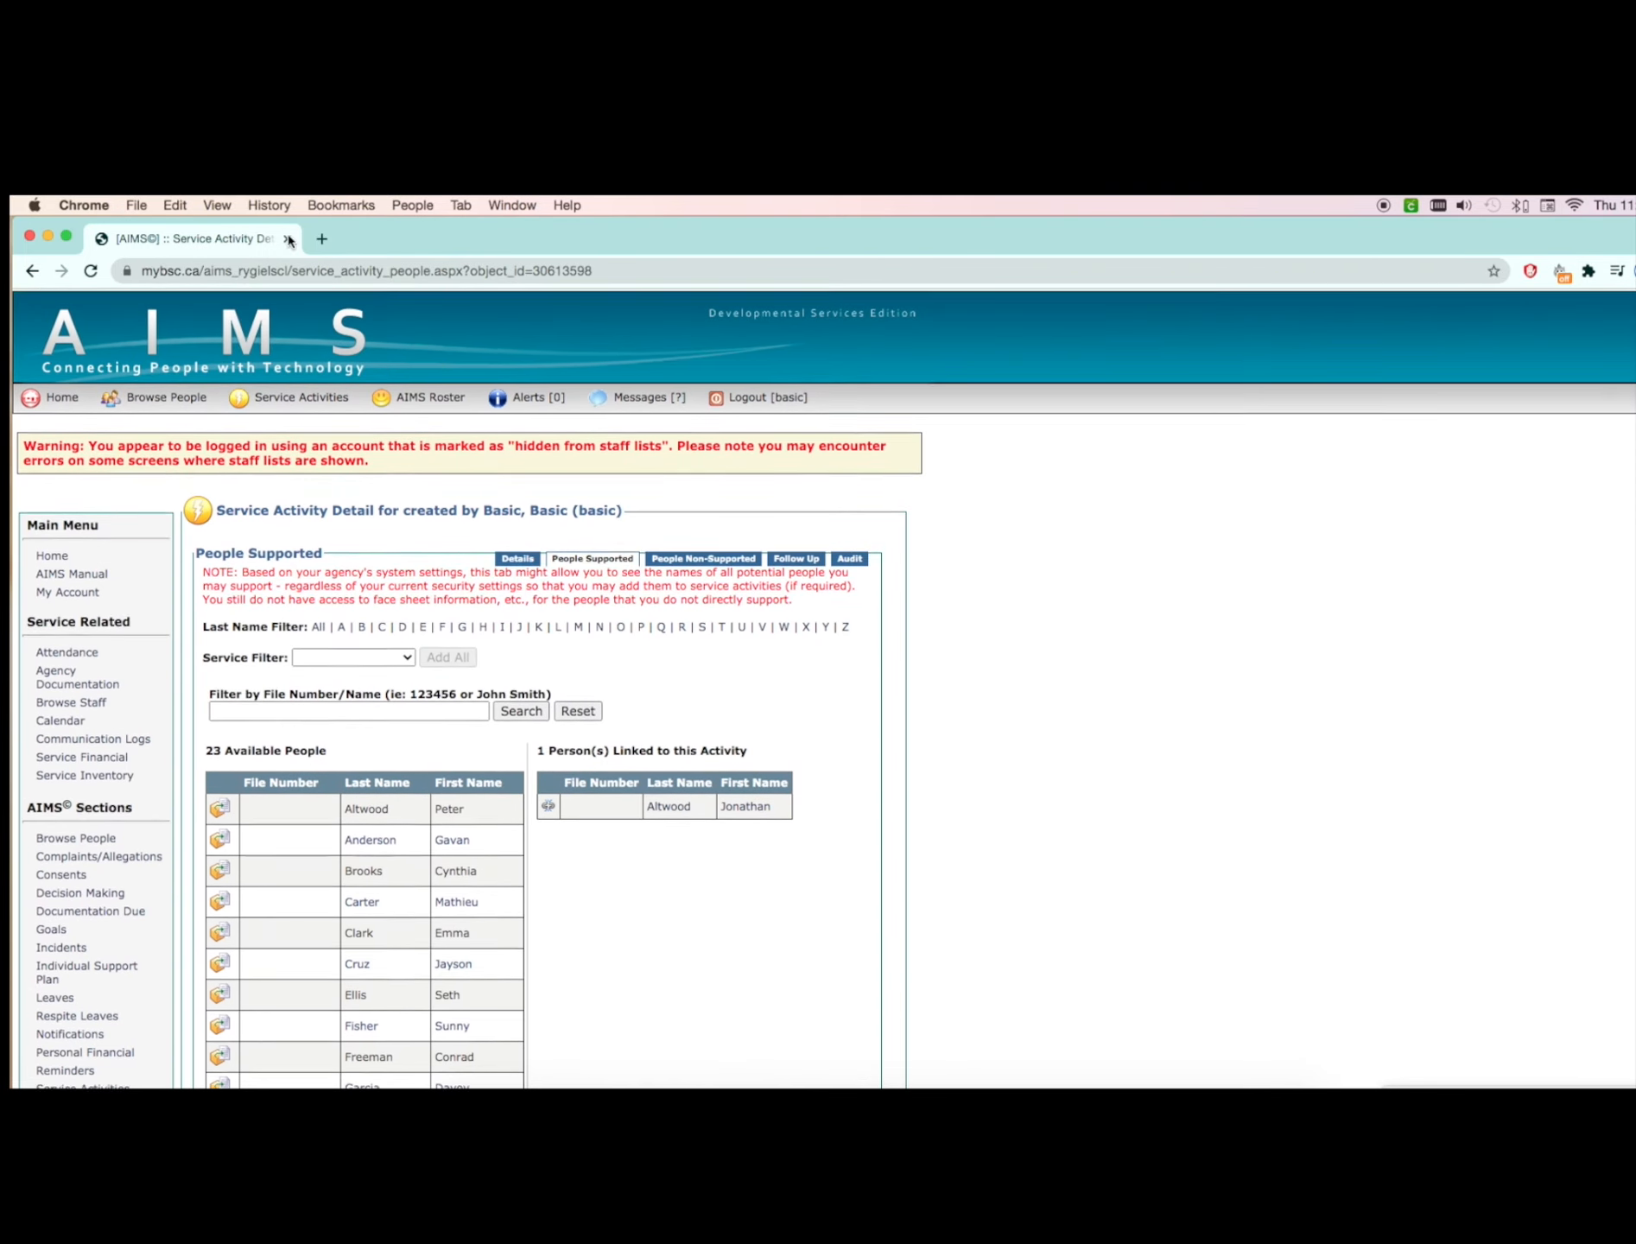
{"action": "left_click", "coordinate": [166, 396]}
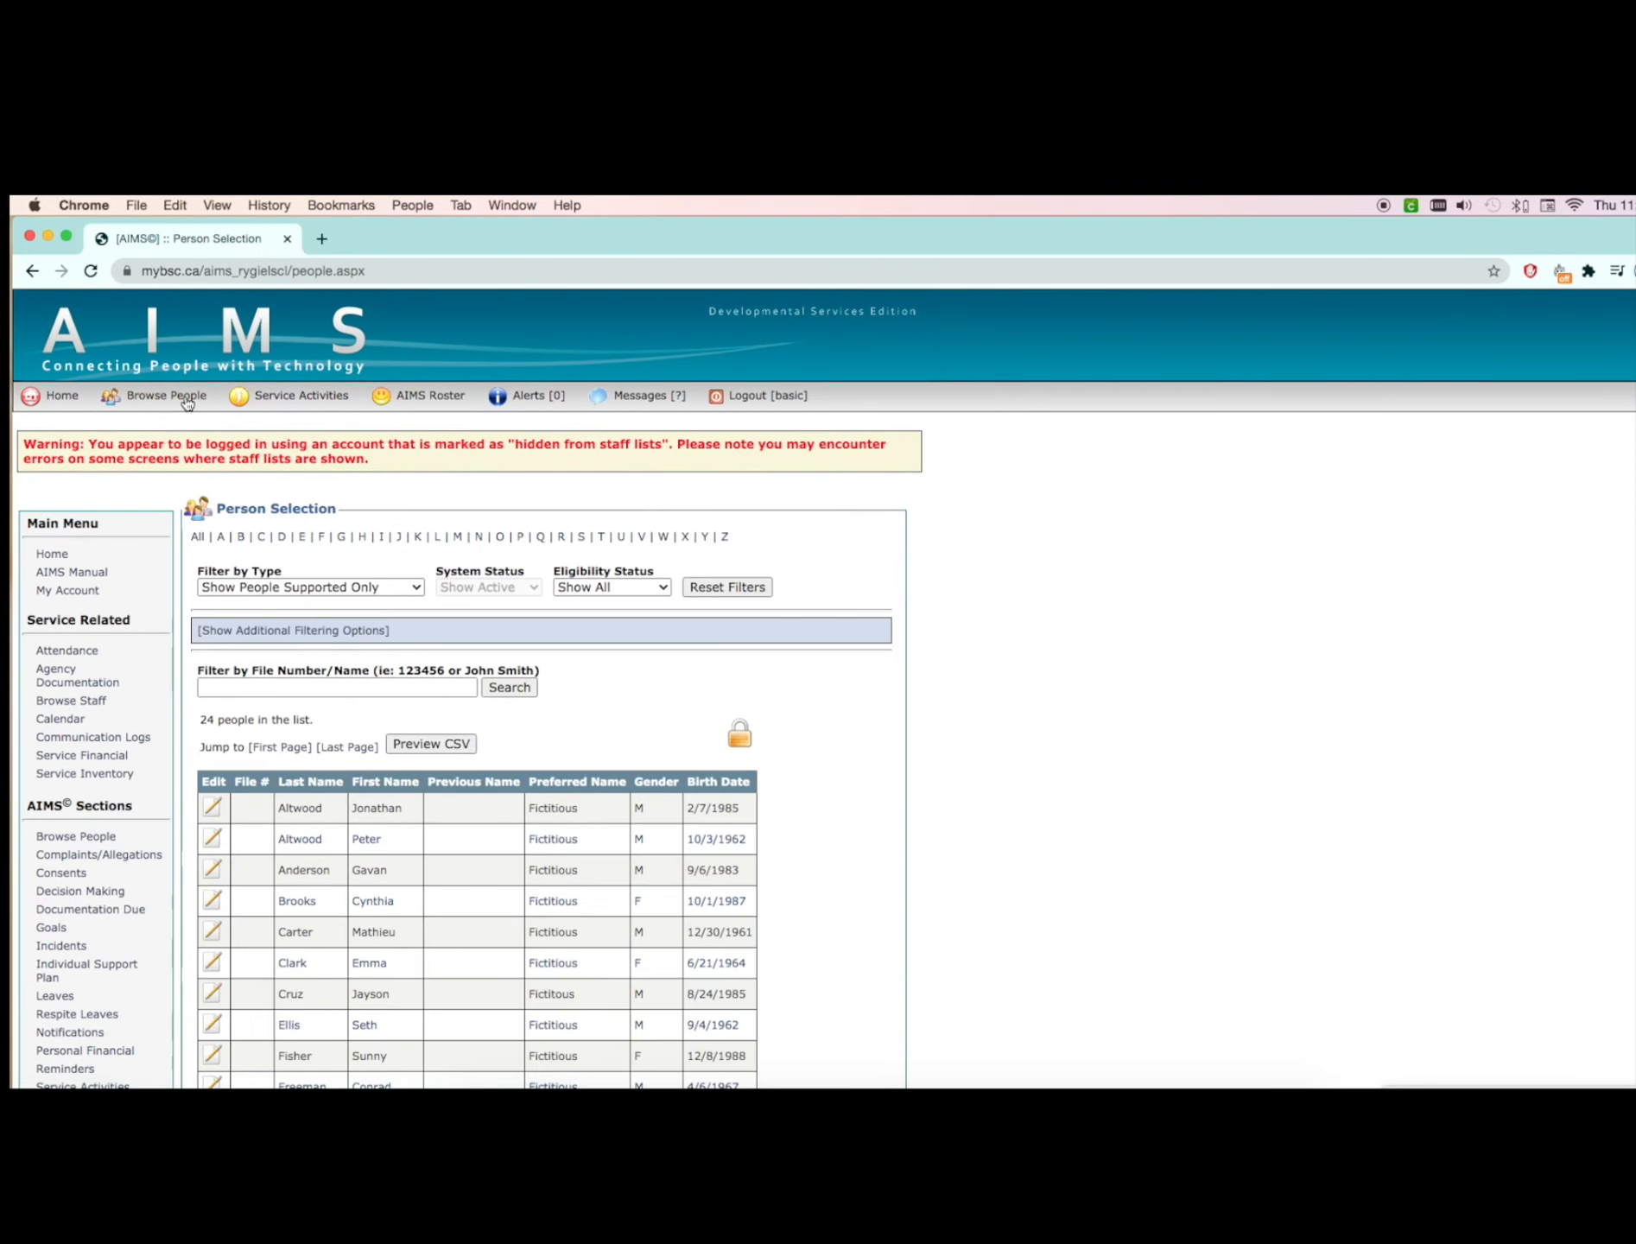